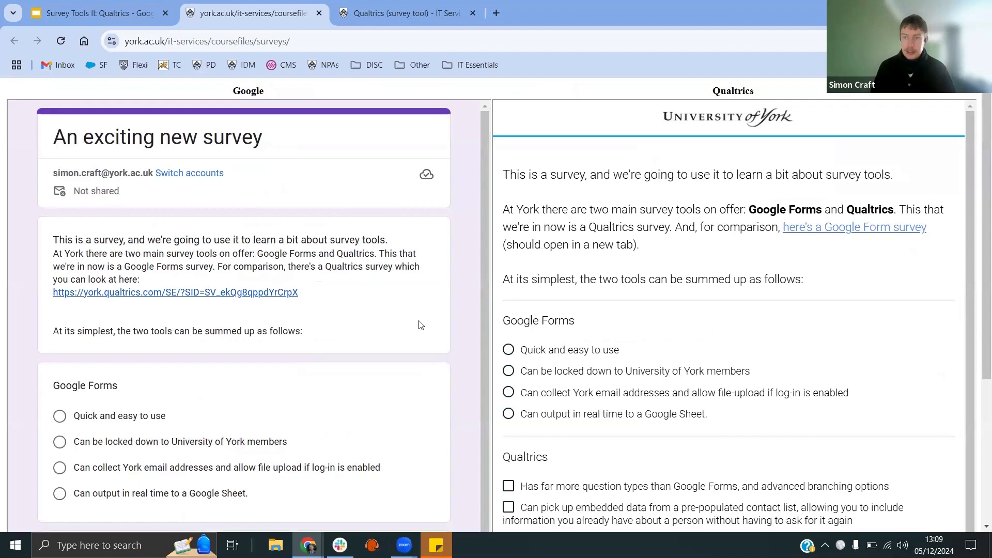
# Step: Review the side-by-side Google Forms and Qualtrics sample surveys, then close that comparison tab
pyautogui.scroll(-3, 405, 334)
pyautogui.scroll(3, 406, 335)
pyautogui.scroll(-1, 704, 305)
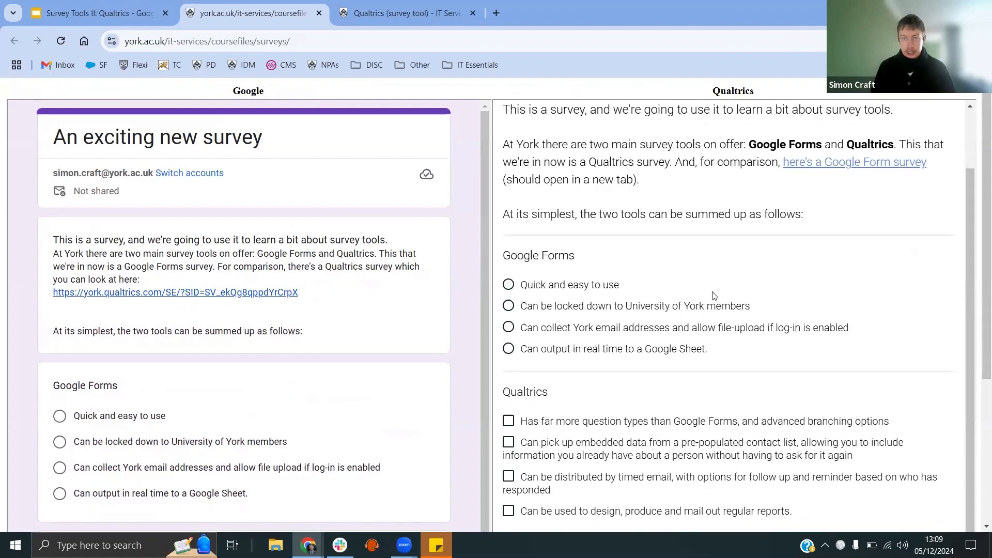
pyautogui.scroll(1, 710, 289)
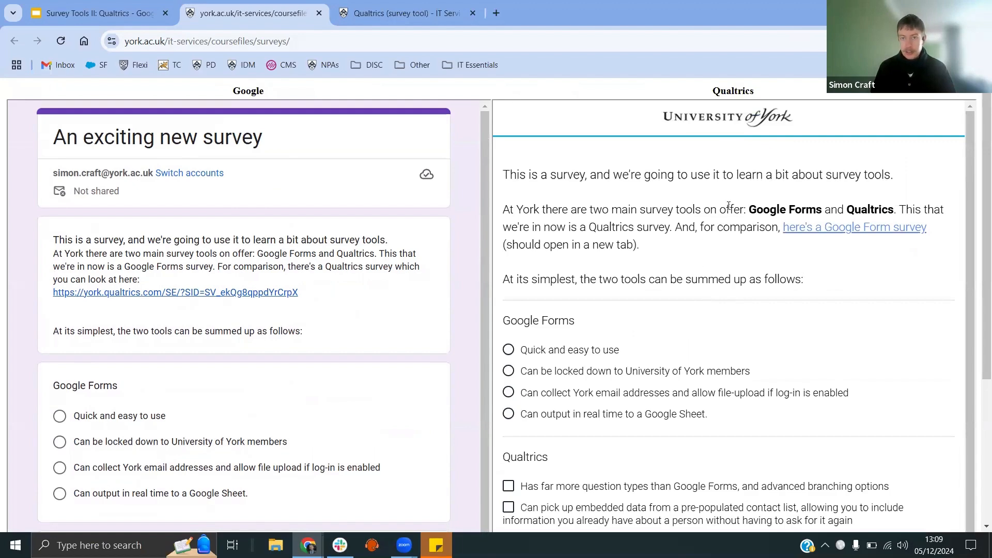
pyautogui.scroll(-1, 699, 262)
pyautogui.scroll(1, 698, 258)
pyautogui.middleClick(296, 21)
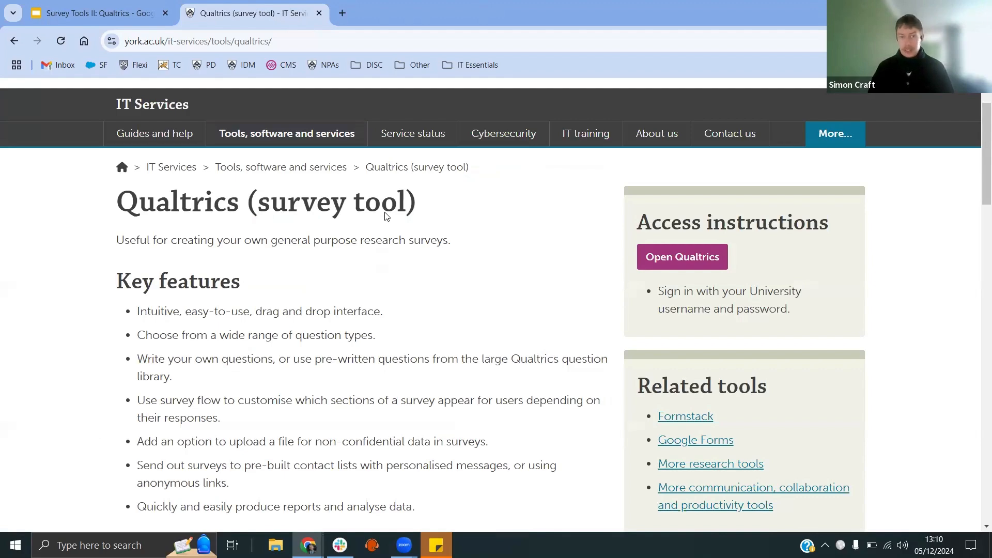
# Step: Open Qualtrics from the IT Services page and log in with the saved university credentials
pyautogui.scroll(1, 549, 235)
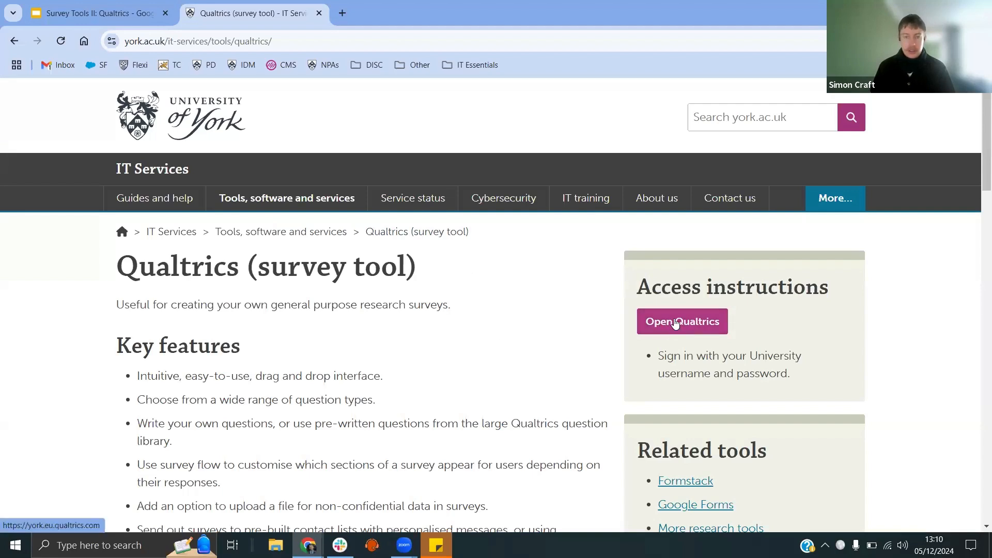
pyautogui.click(316, 43)
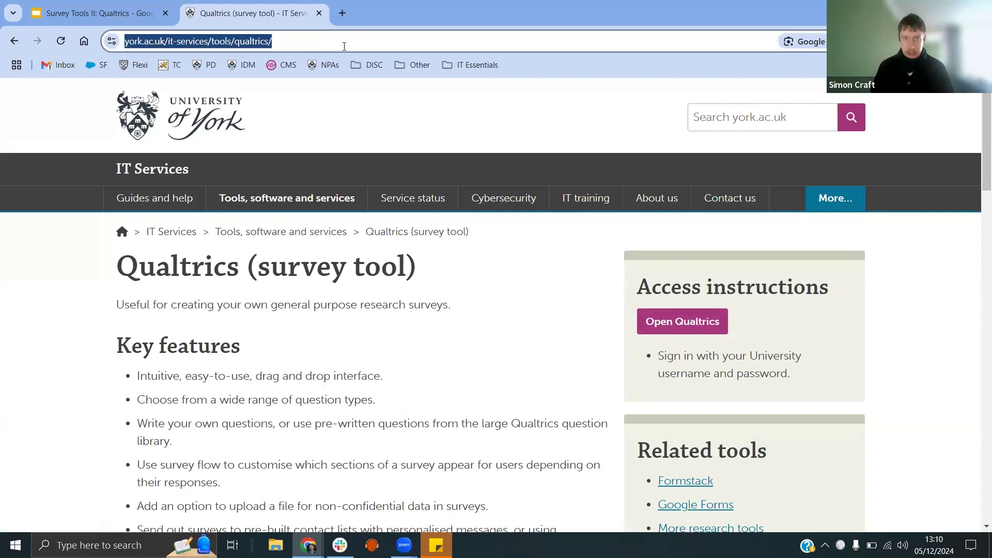
pyautogui.hotkey('alt', 'Tab')
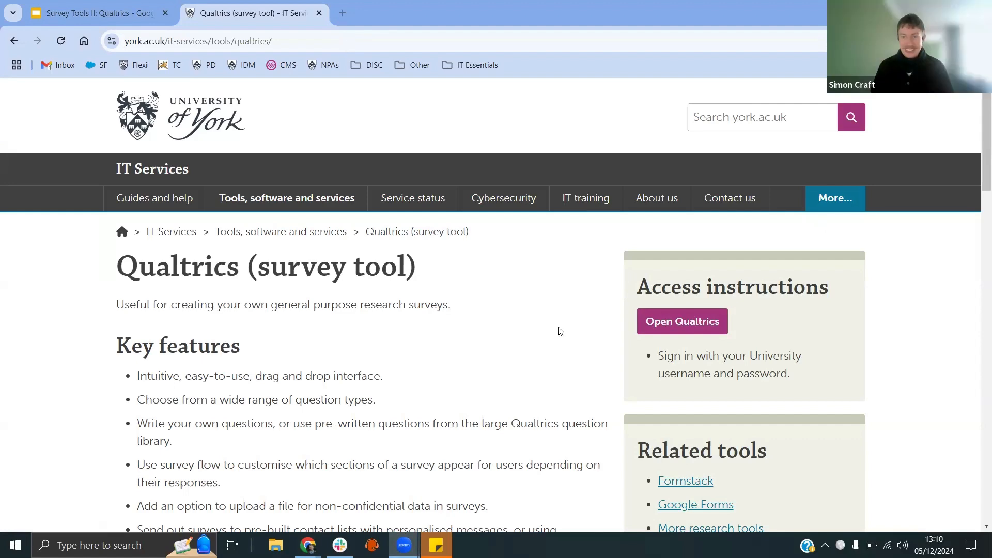
pyautogui.scroll(-1, 520, 322)
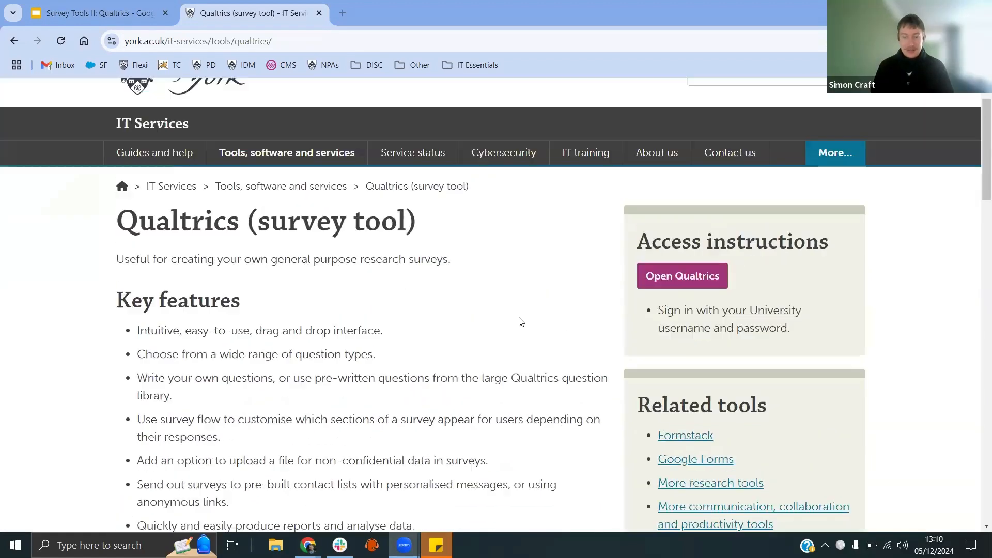
pyautogui.scroll(1, 521, 321)
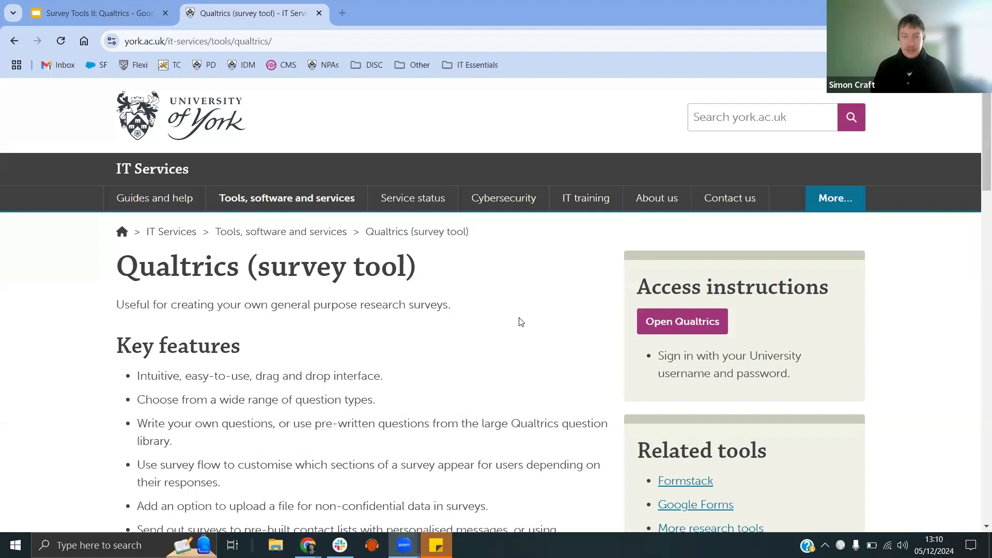
pyautogui.click(678, 323)
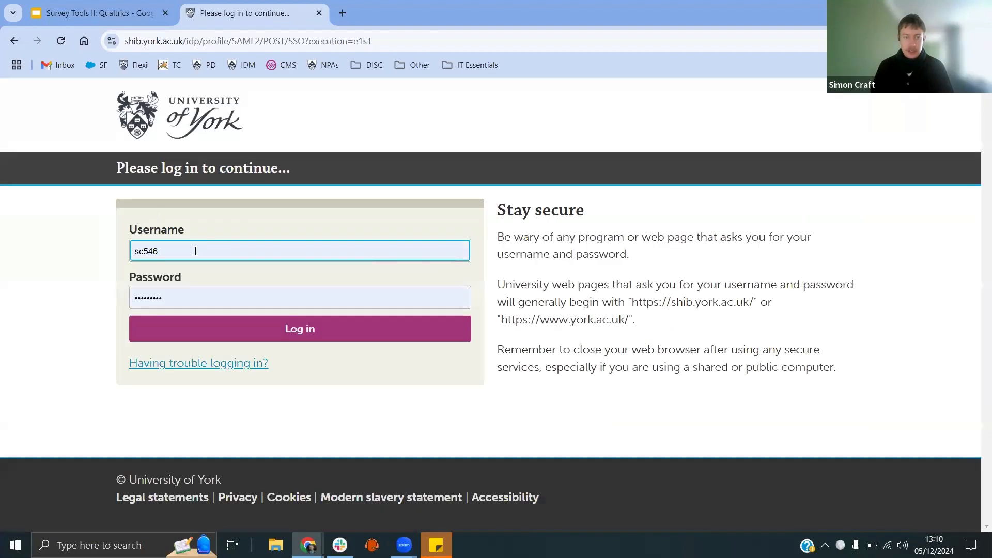
pyautogui.click(263, 335)
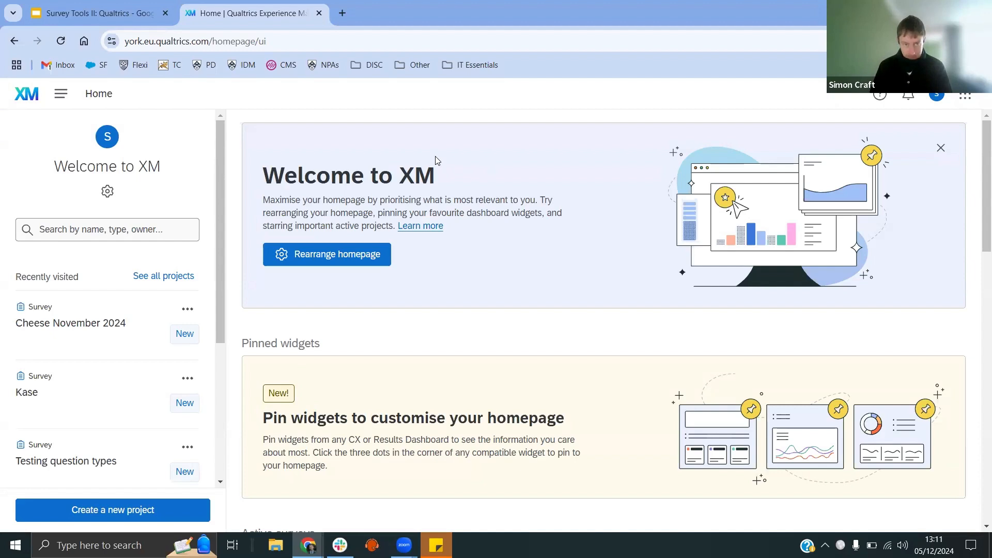
# Step: Go to Projects and start creating a new Survey project from scratch
pyautogui.click(58, 96)
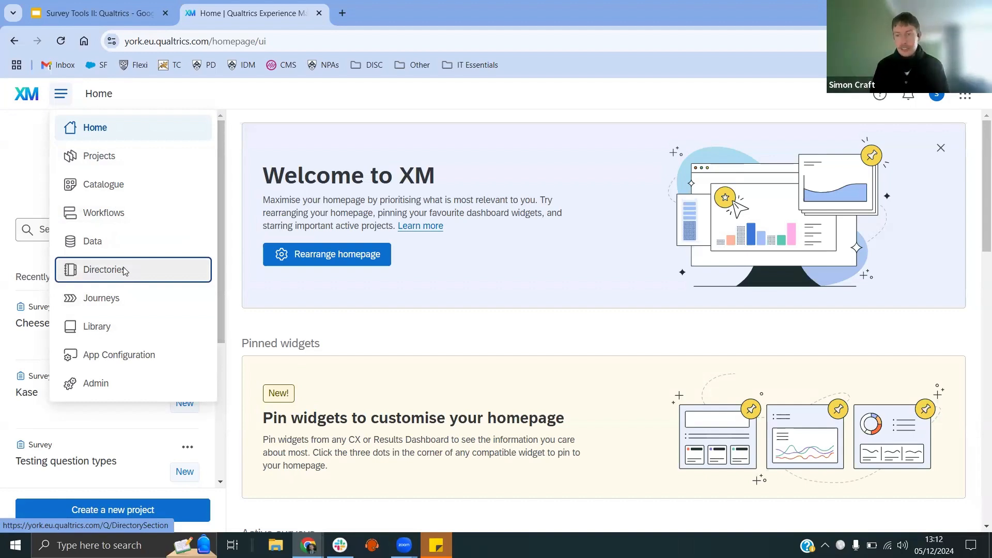
pyautogui.click(123, 165)
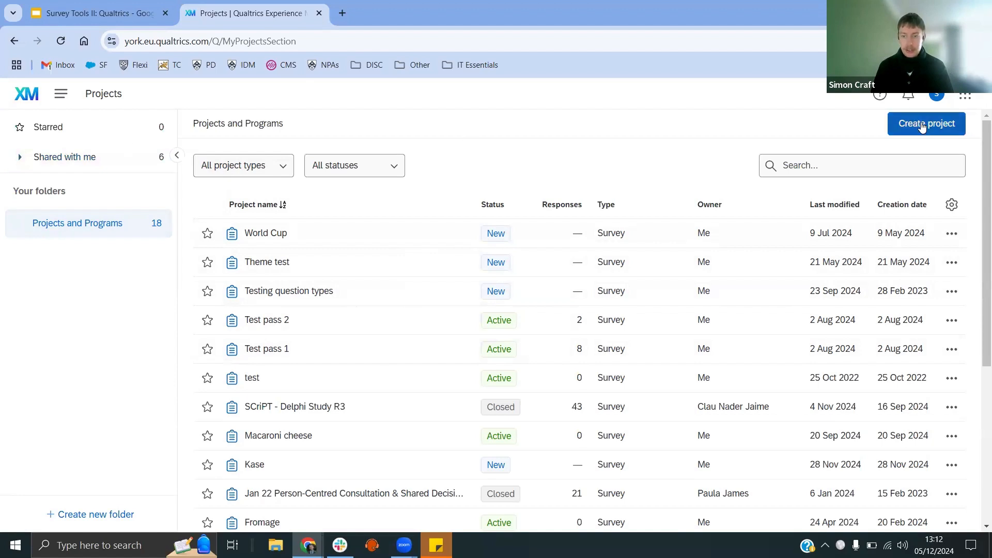
pyautogui.click(922, 125)
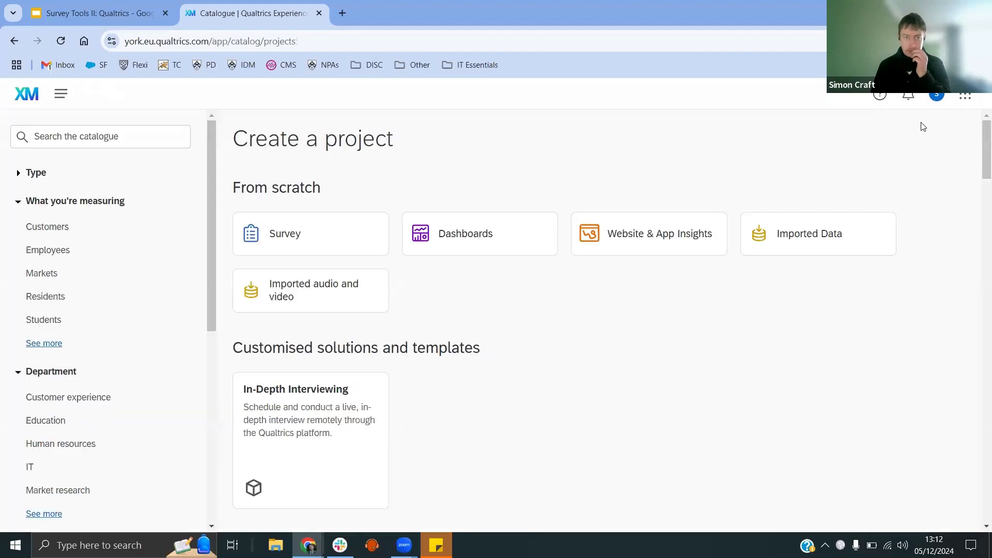
pyautogui.click(300, 237)
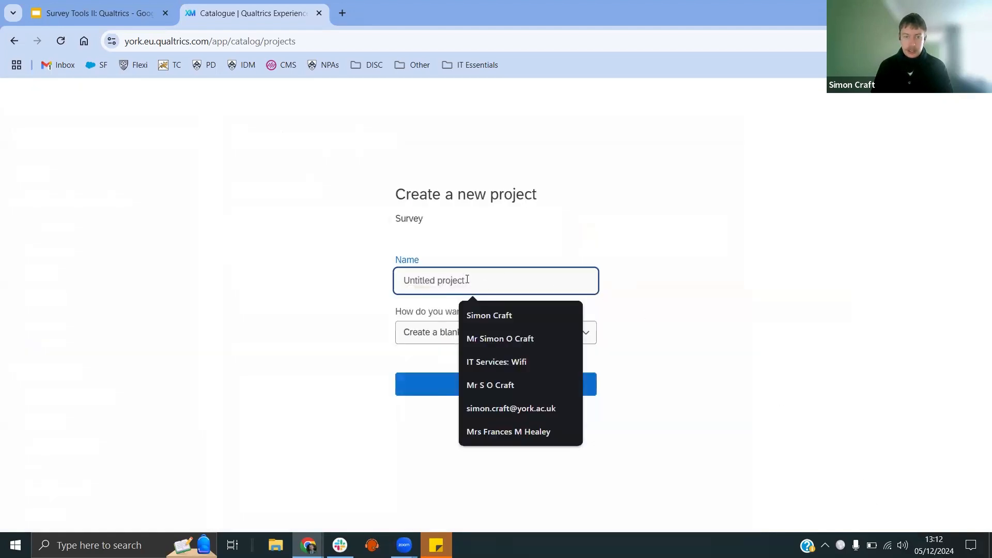
# Step: Name the new project Christmas, keep it as a blank survey project, and create it
pyautogui.click(679, 251)
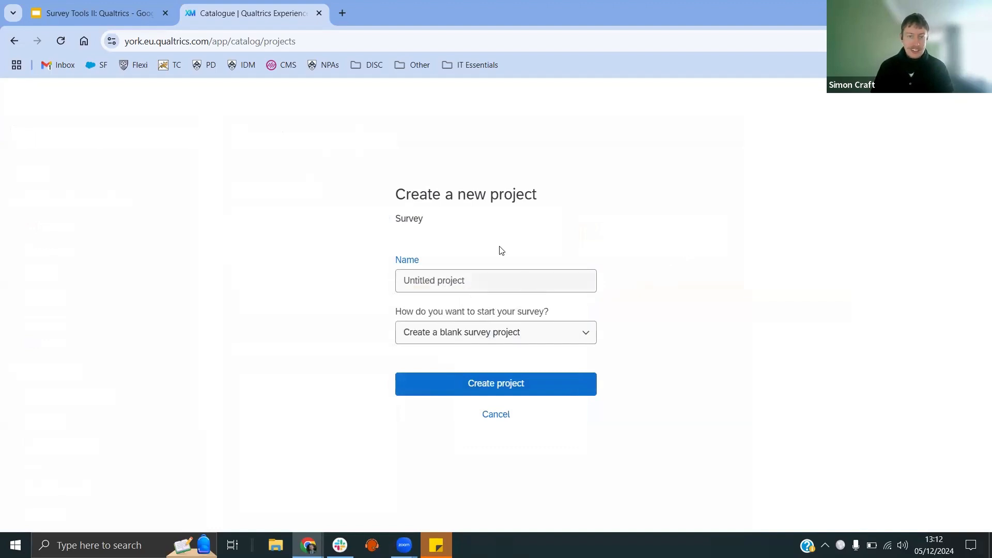
pyautogui.click(472, 281)
pyautogui.write('C')
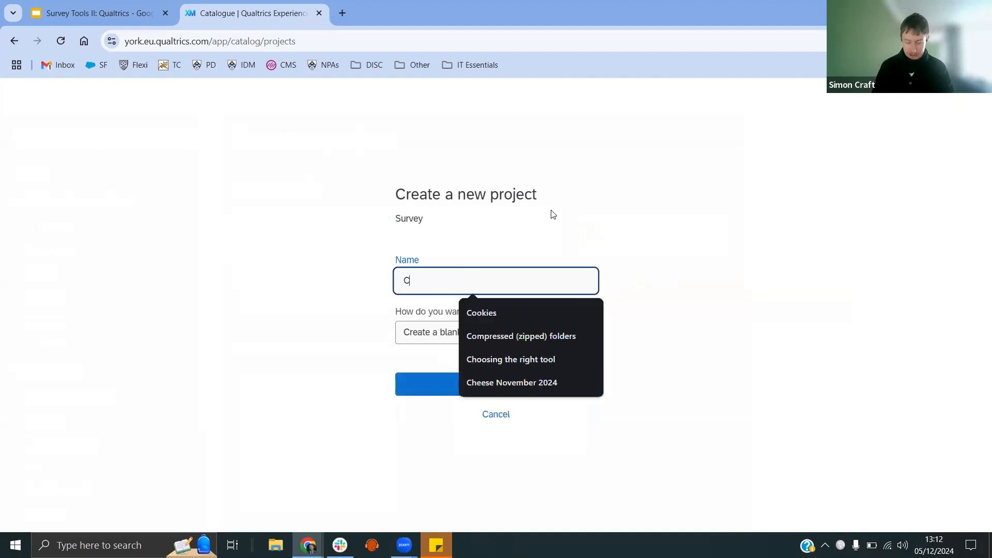
pyautogui.write('hristmas')
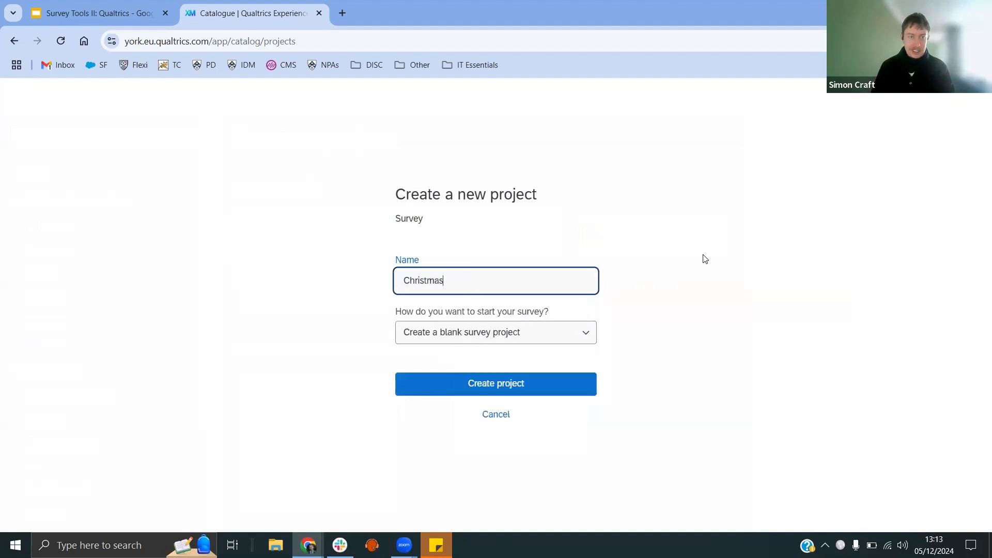
pyautogui.click(712, 313)
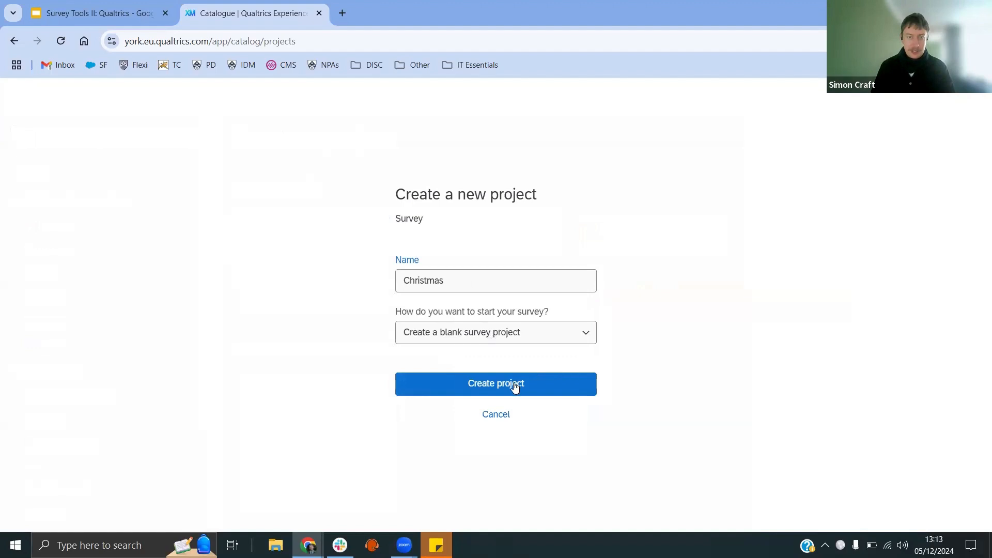
pyautogui.click(507, 330)
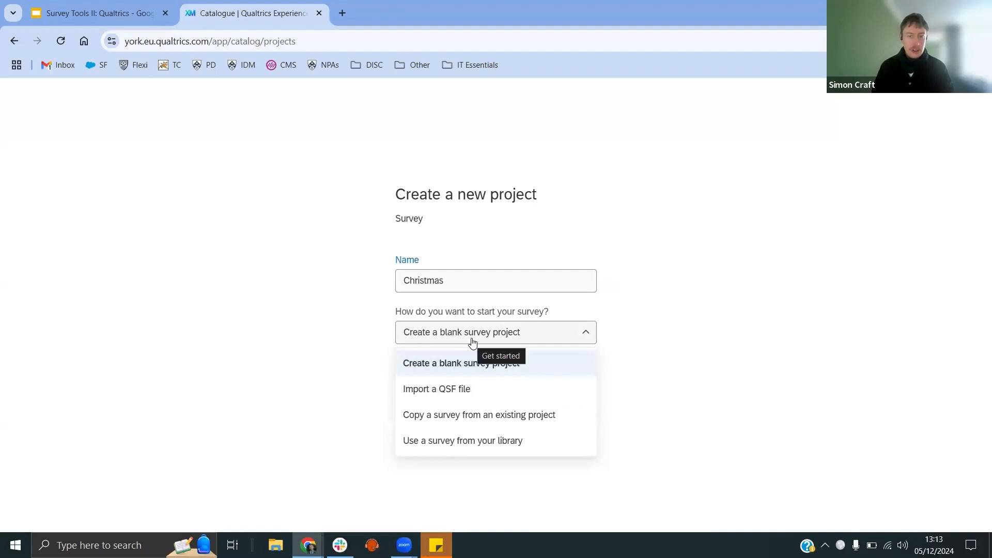
pyautogui.click(497, 334)
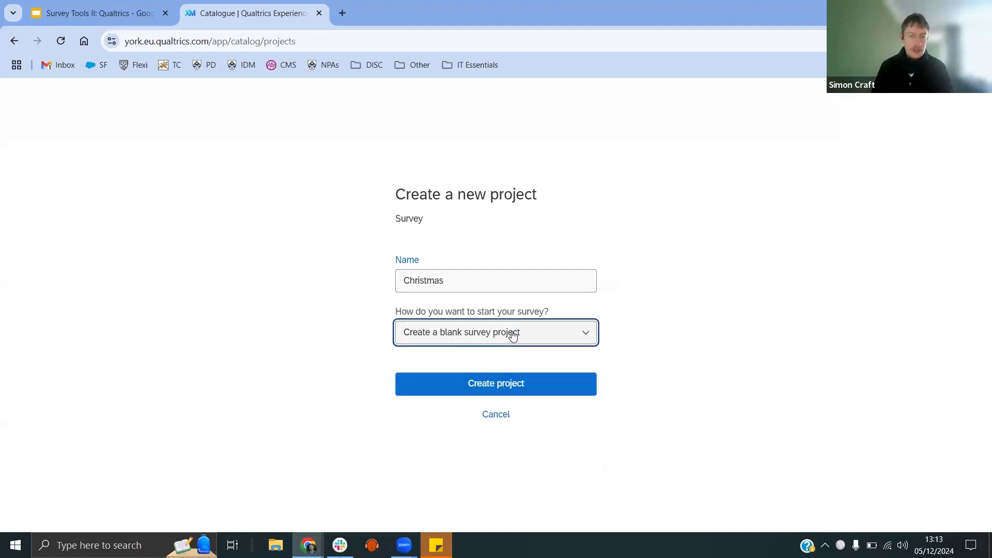
pyautogui.click(499, 381)
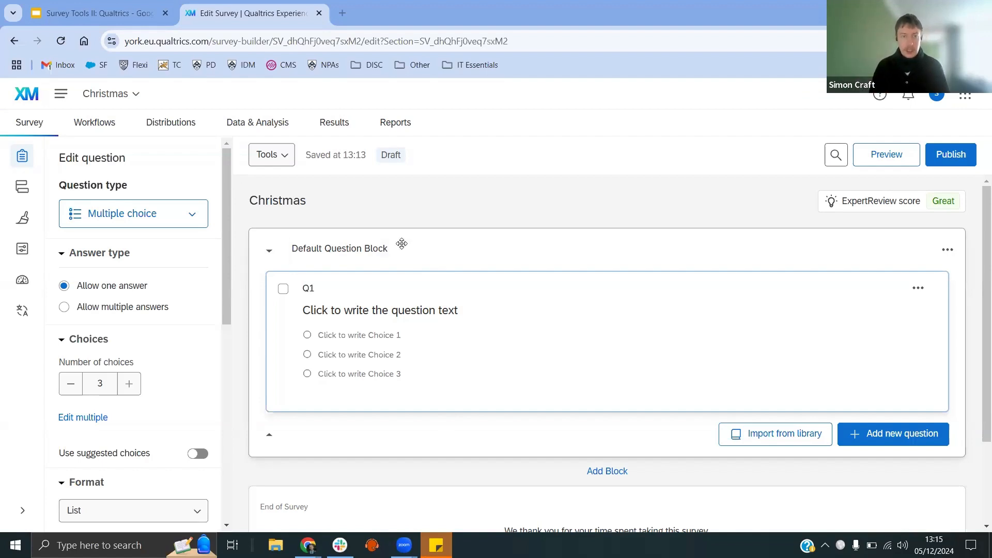
# Step: Write the first question's text as "Do you like Christmas?"
pyautogui.click(357, 317)
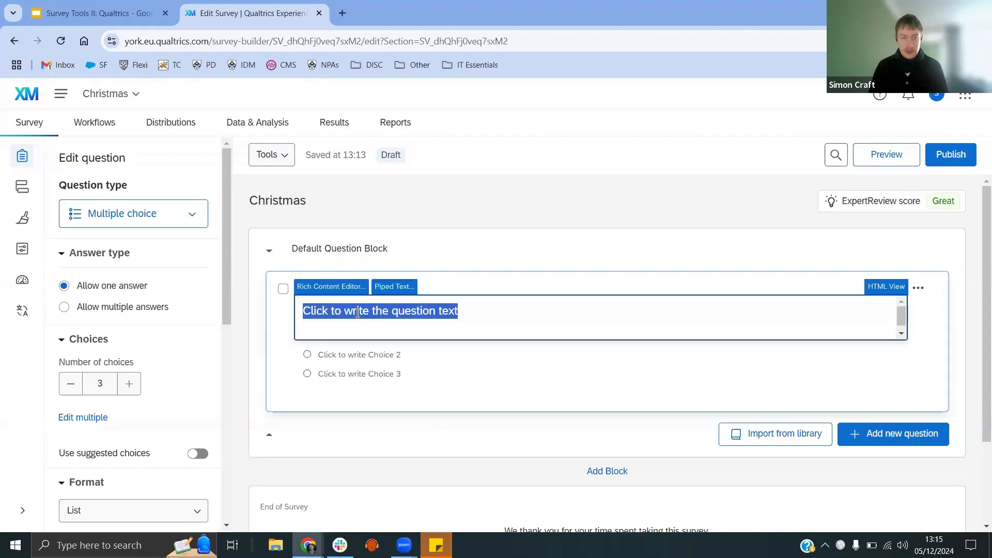
pyautogui.write('Do you ')
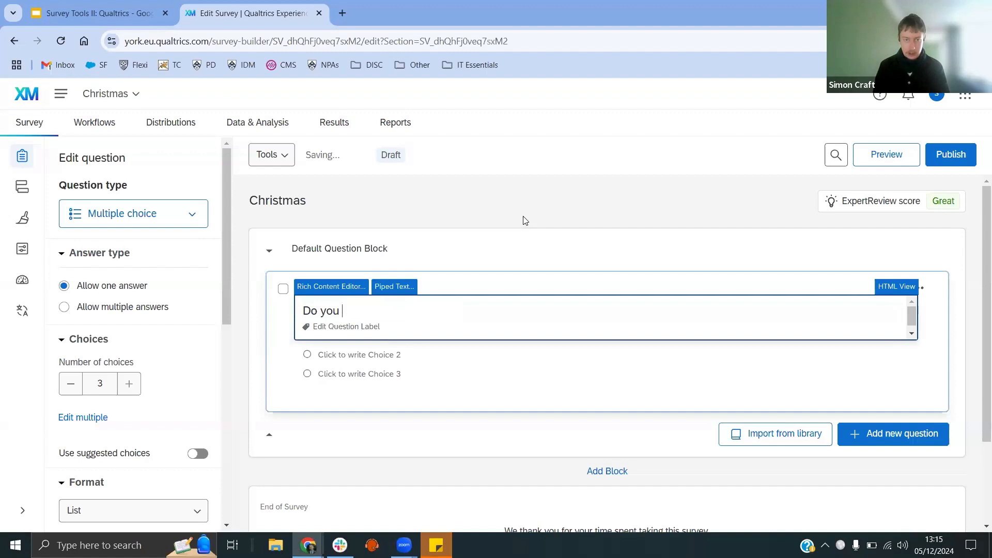
pyautogui.write('like Christmas')
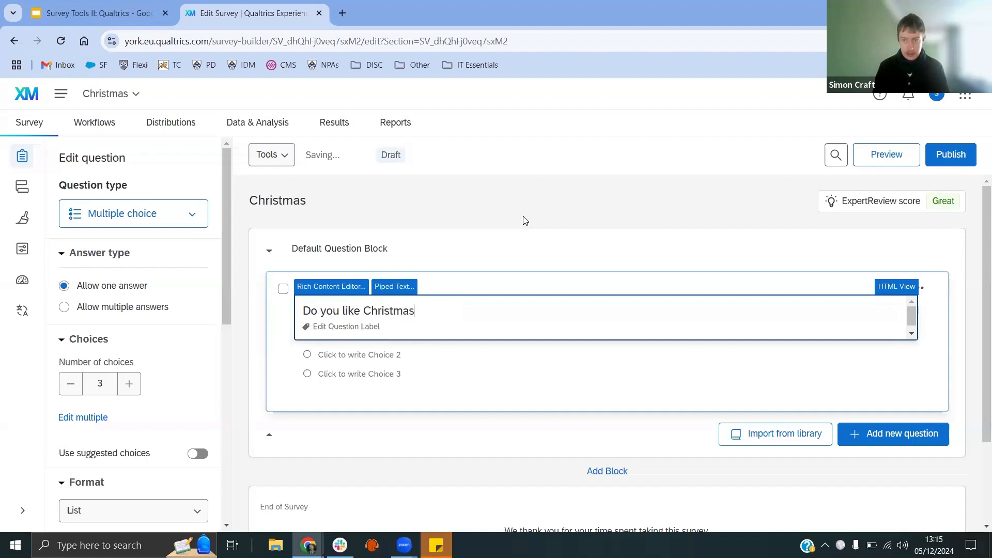
pyautogui.write('?')
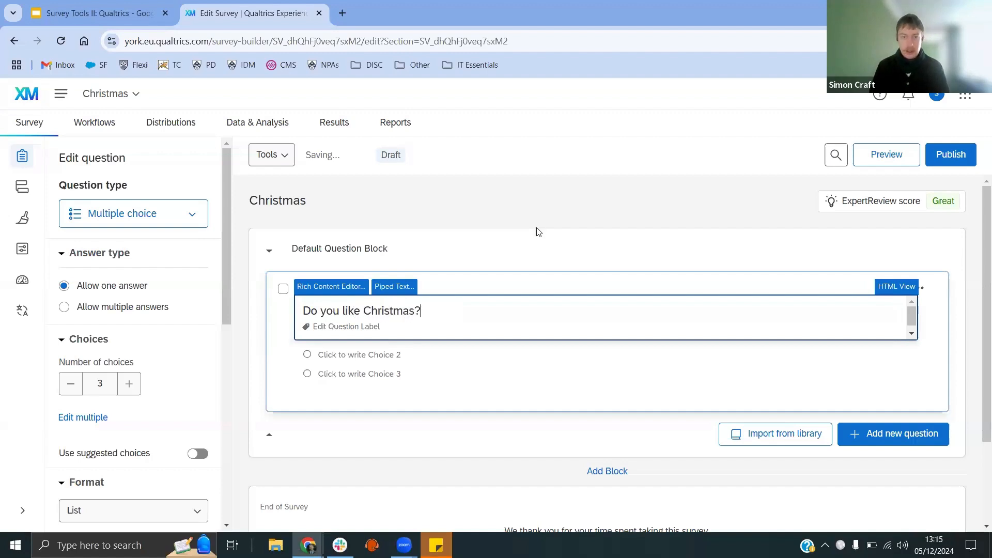
pyautogui.click(538, 232)
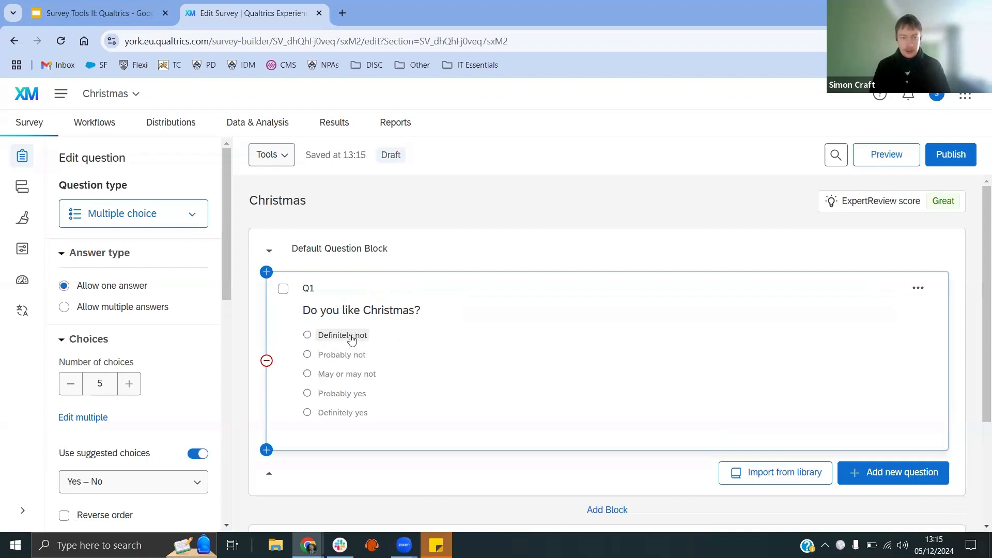
# Step: Change the first two answer choices to Yes and No
pyautogui.click(351, 335)
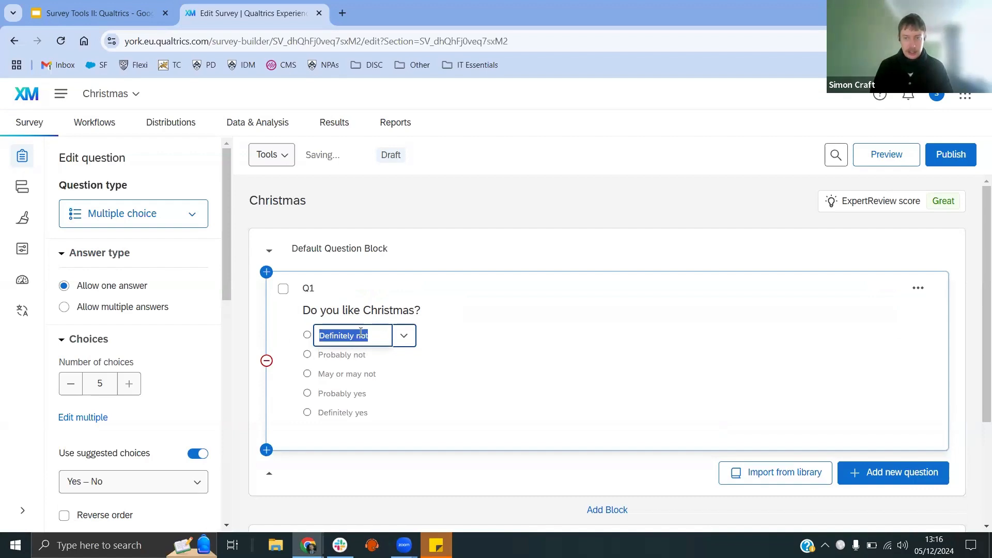
pyautogui.write('Yes')
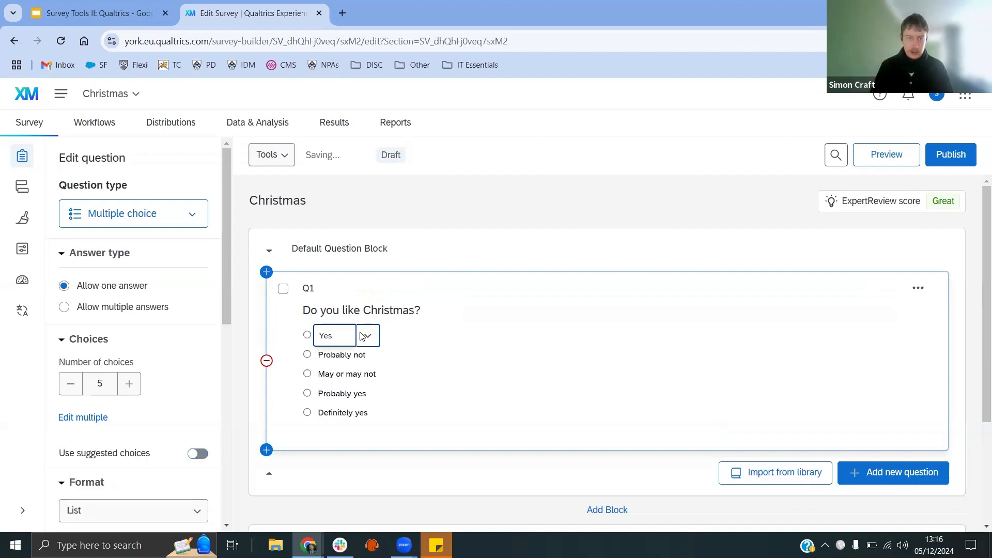
pyautogui.press('Return')
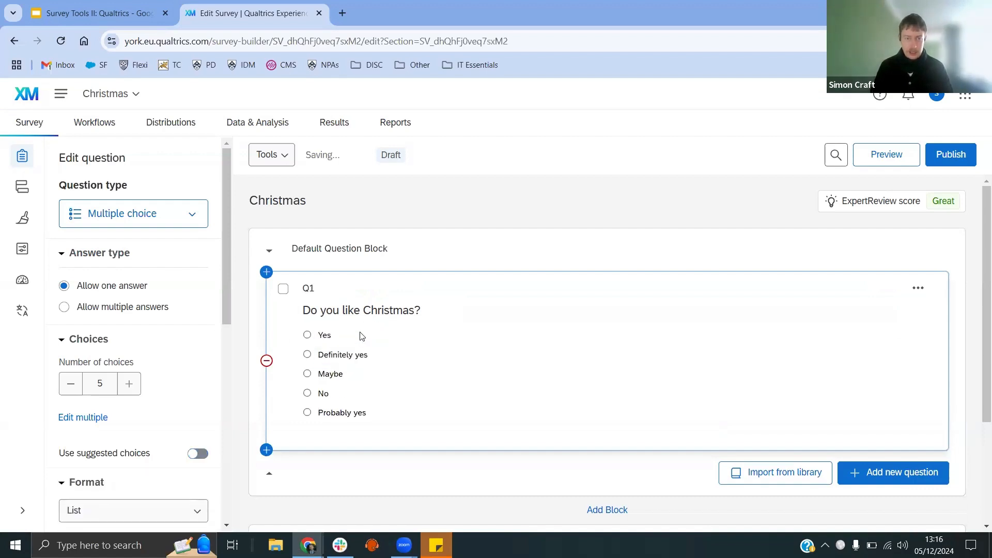
pyautogui.click(342, 355)
pyautogui.write('No')
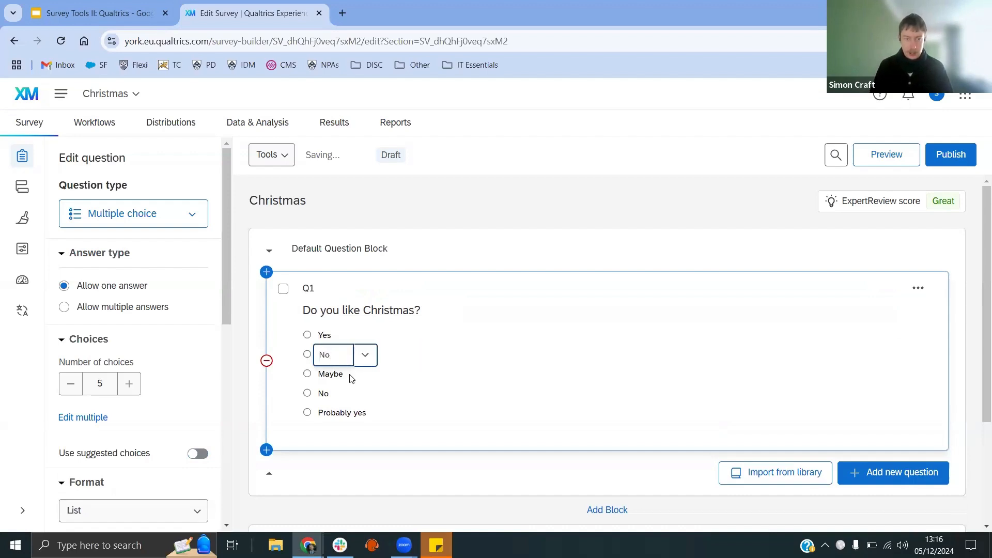
# Step: Remove the Maybe answer choice from the question
pyautogui.click(333, 376)
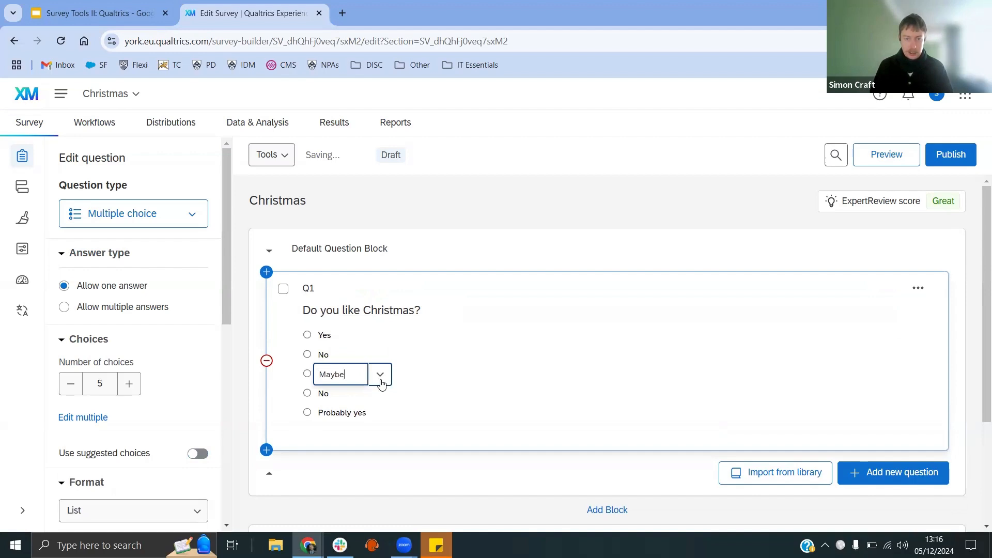
pyautogui.click(380, 377)
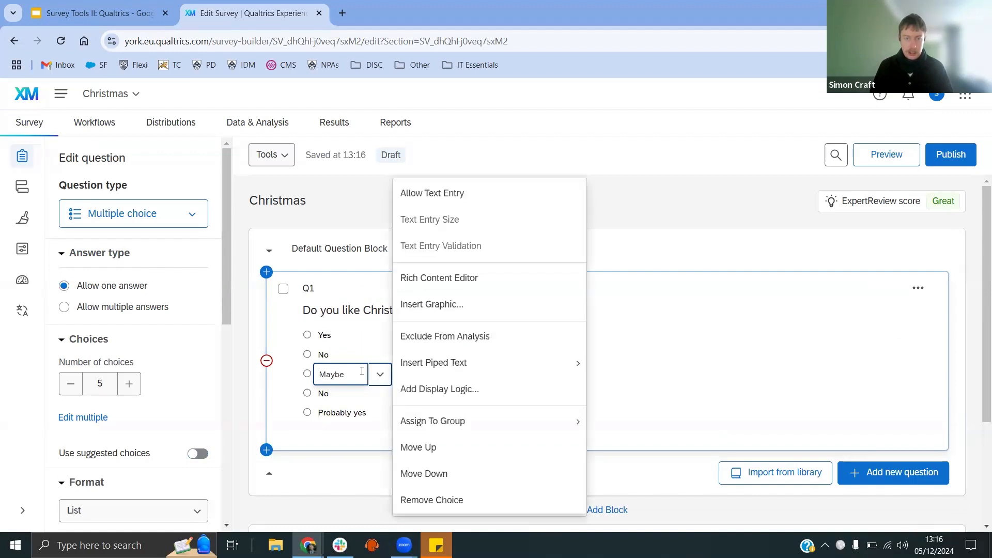
pyautogui.click(445, 500)
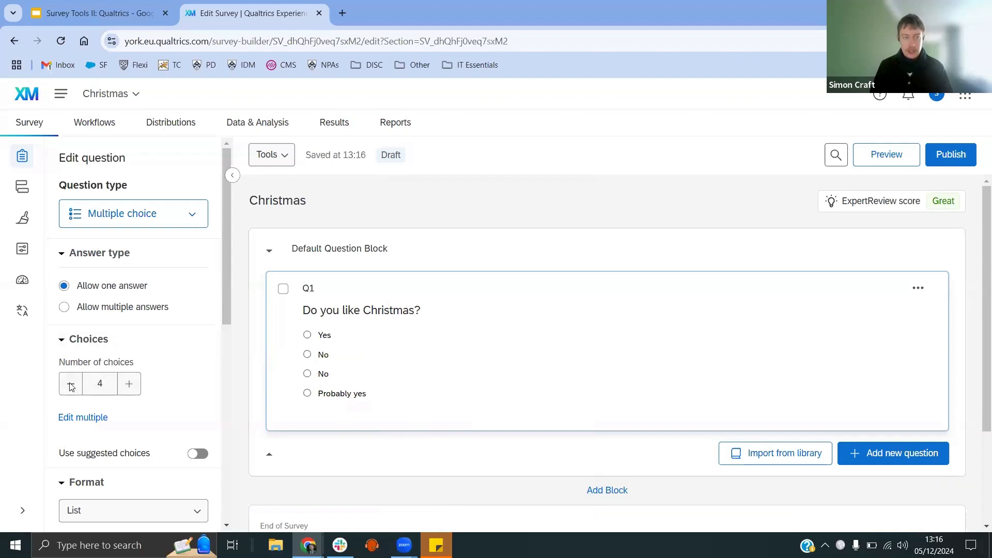
# Step: Add a fifth choice and reduce the question's number of choices back to 4
pyautogui.click(129, 385)
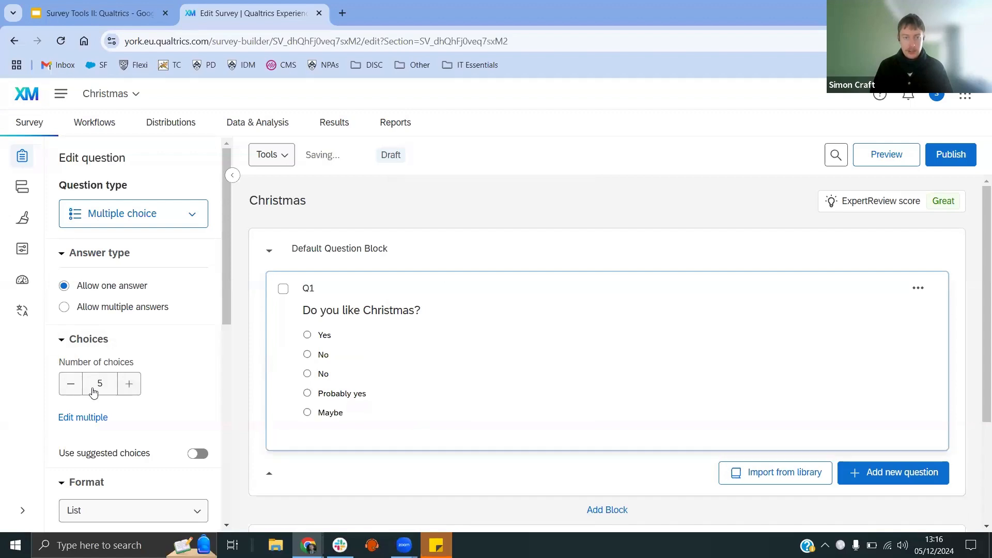
pyautogui.click(71, 385)
pyautogui.click(72, 385)
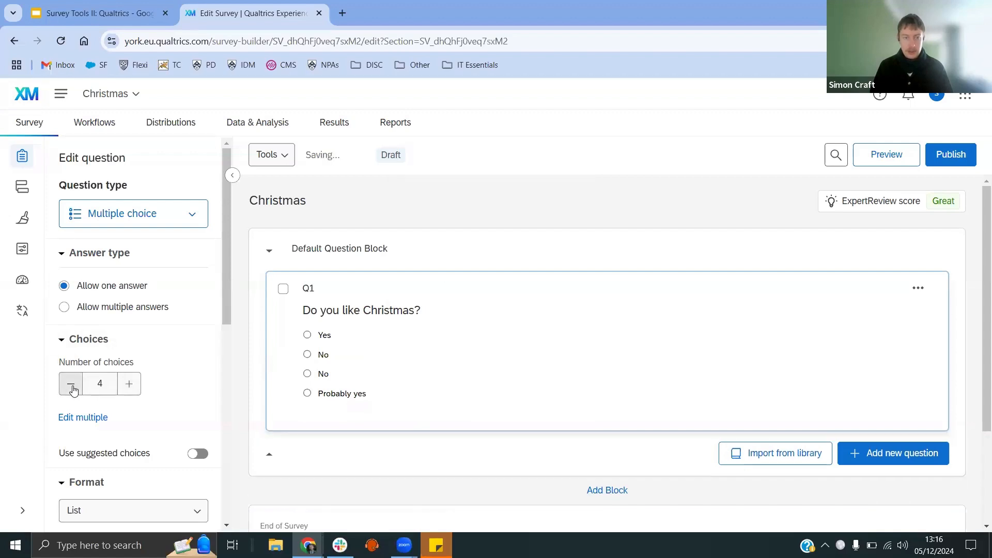
# Step: Reduce the first question to two answer choices, Yes and No
pyautogui.click(72, 385)
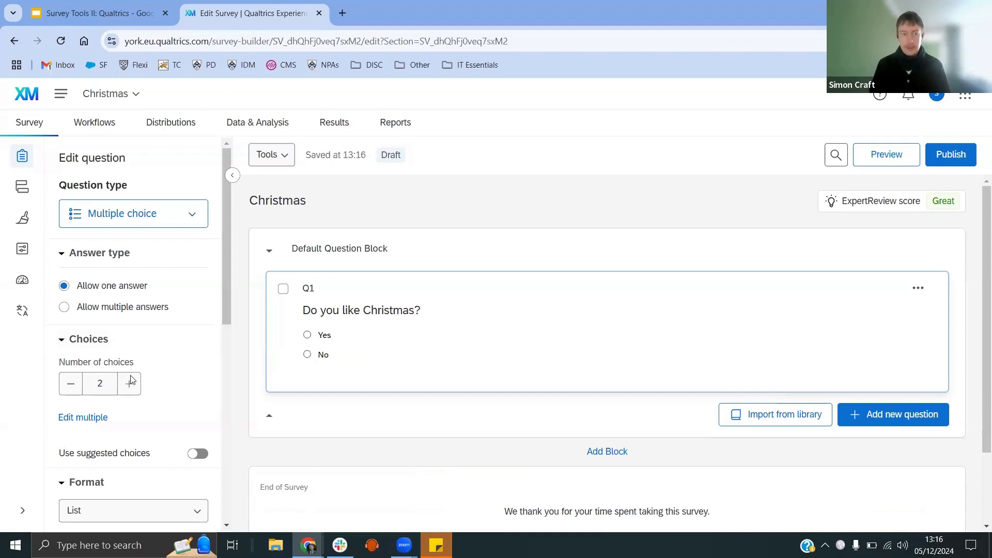
pyautogui.click(194, 216)
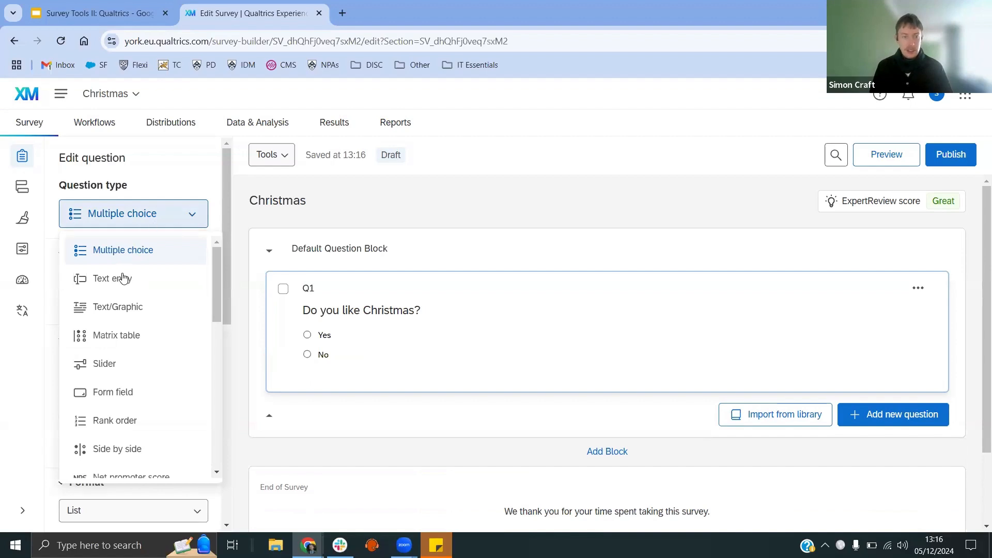
pyautogui.moveTo(130, 284)
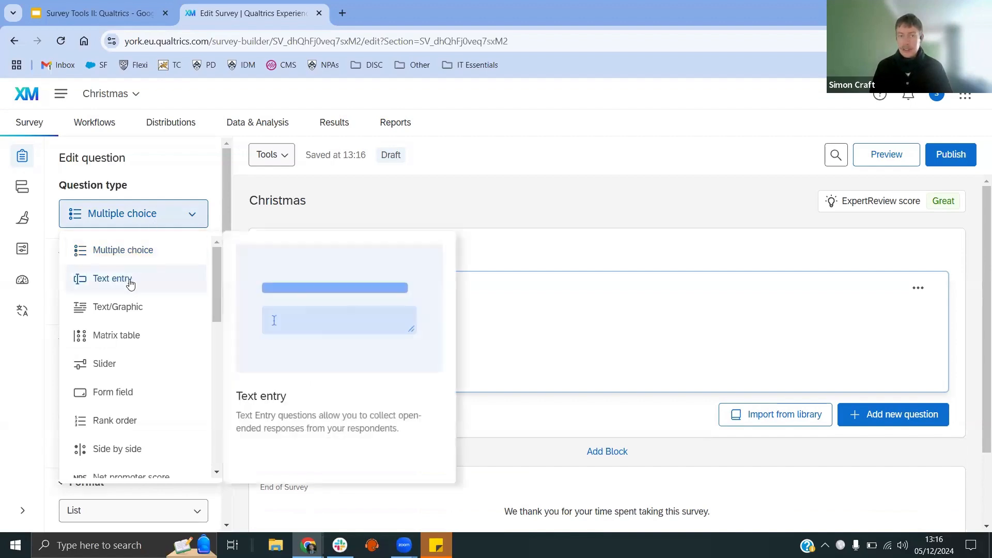
pyautogui.click(407, 204)
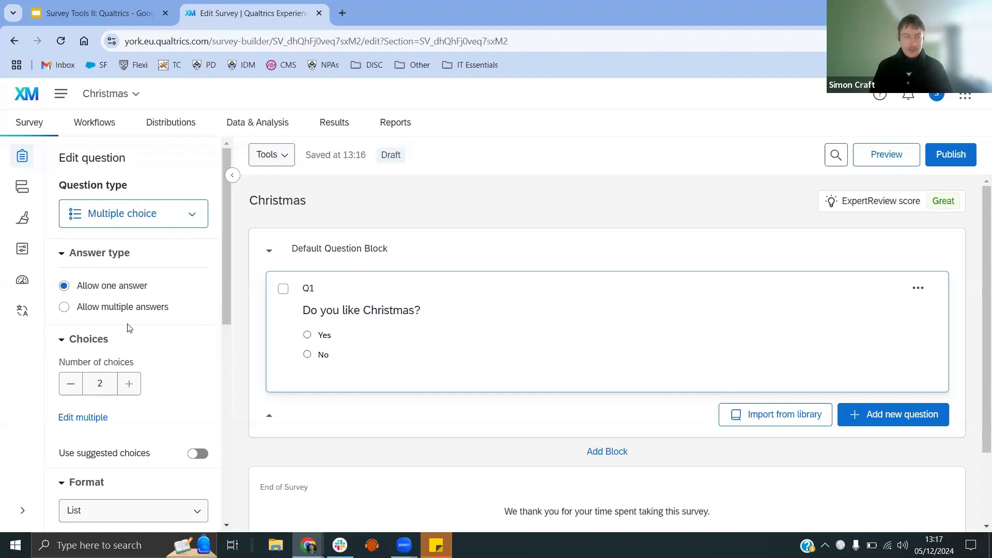
# Step: Try the Drop-down answer format for the first question, preview its list, and switch the format back to List
pyautogui.scroll(-3, 167, 322)
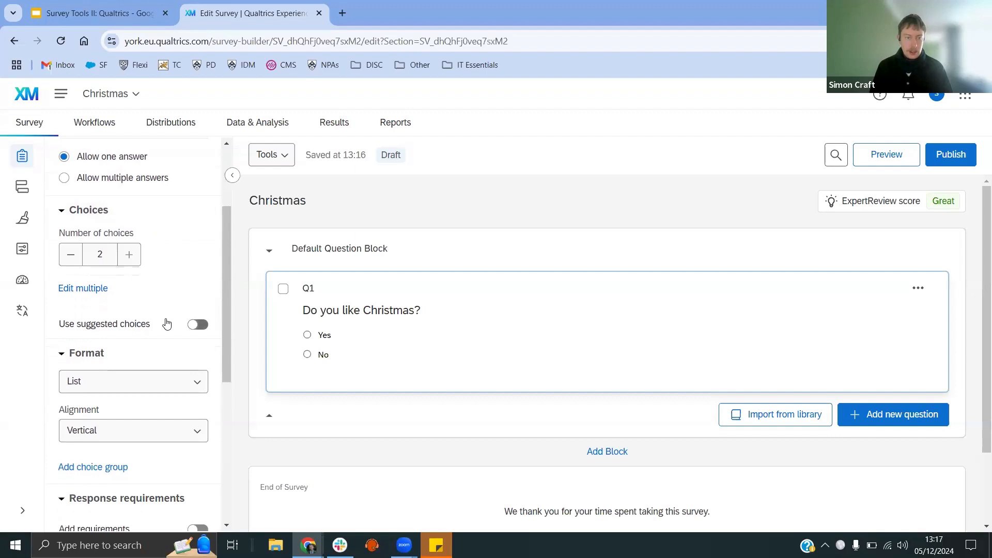
pyautogui.scroll(-2, 163, 322)
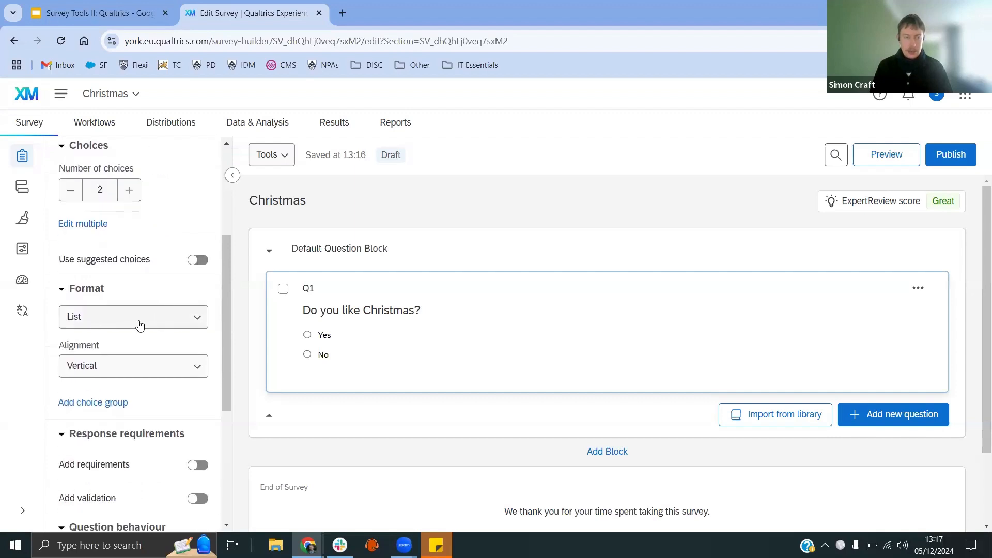
pyautogui.click(140, 324)
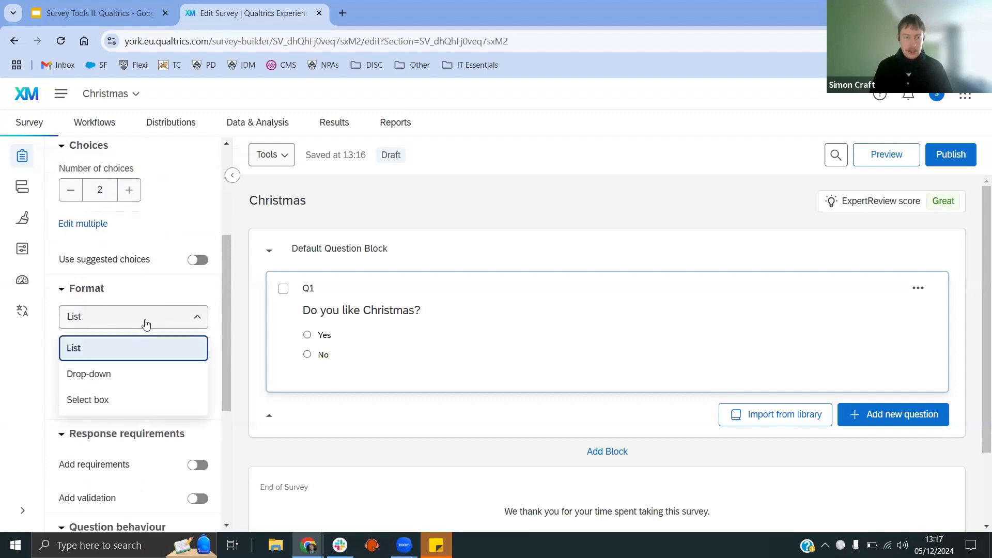
pyautogui.click(127, 373)
pyautogui.click(477, 351)
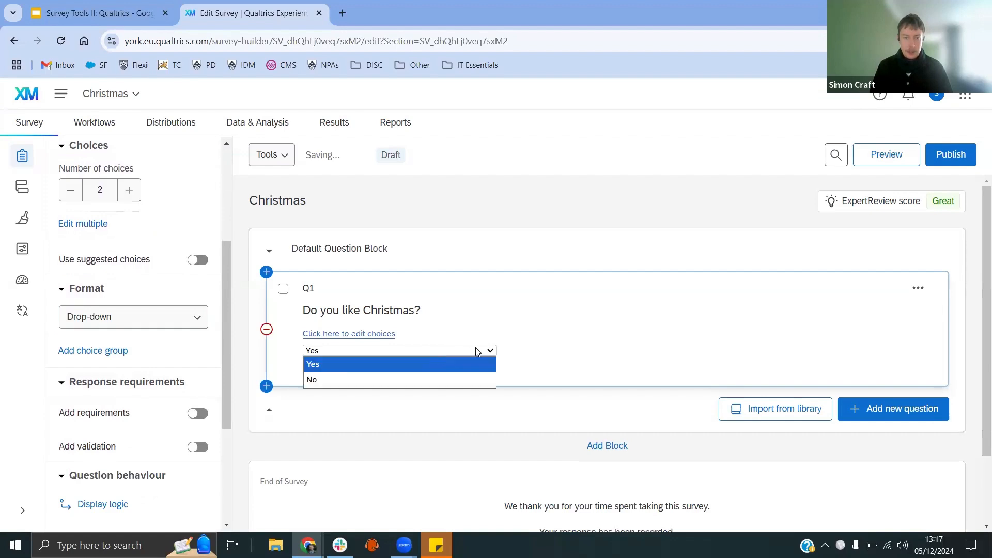
pyautogui.click(476, 352)
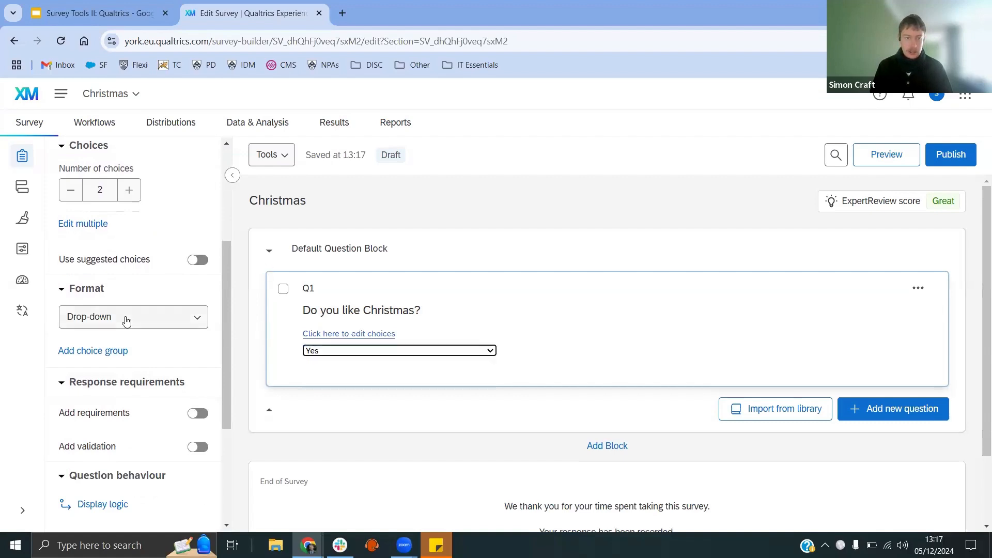
pyautogui.click(103, 317)
pyautogui.click(102, 347)
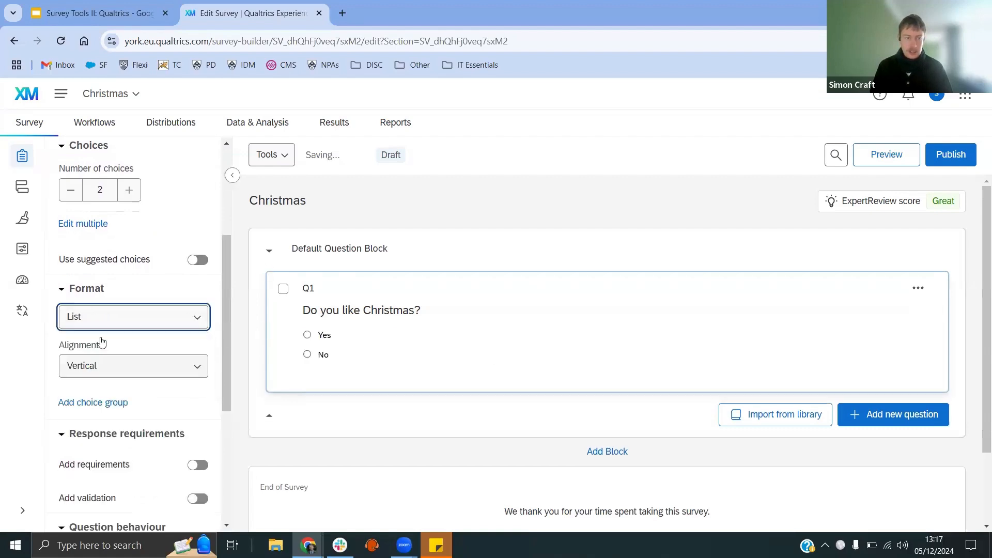
# Step: Try Horizontal alignment and Horizontal label position for the choices, then set alignment back to Vertical
pyautogui.click(125, 376)
pyautogui.click(113, 422)
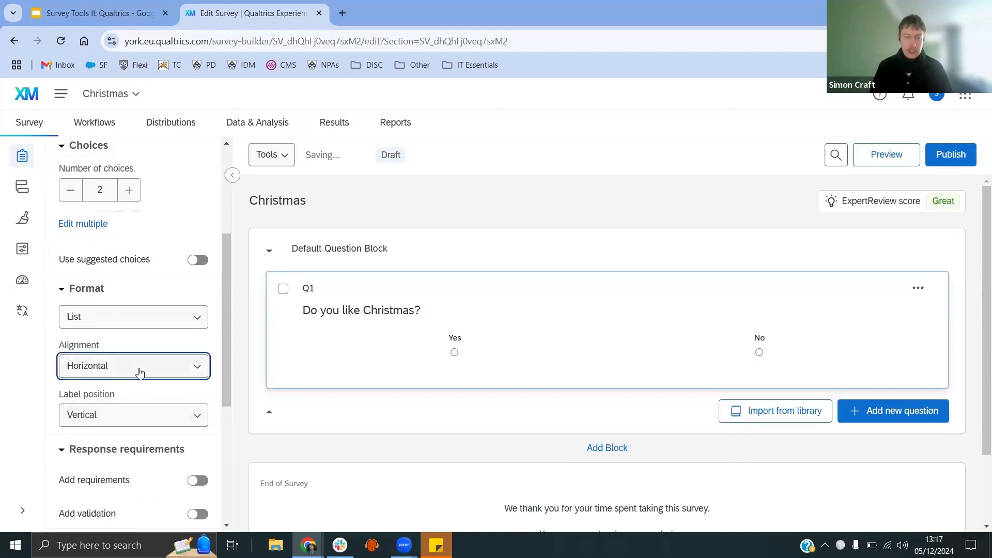
pyautogui.click(137, 414)
pyautogui.click(114, 469)
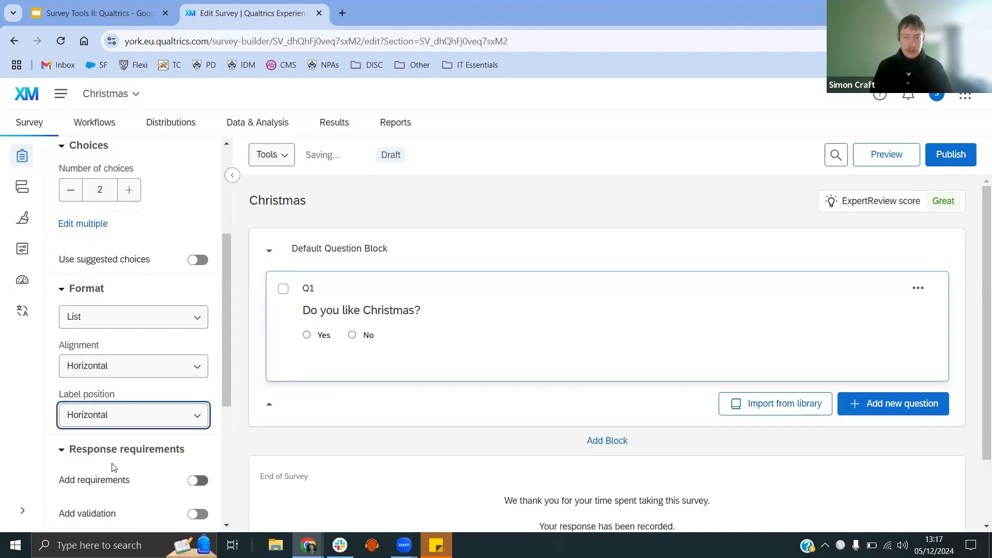
pyautogui.click(132, 365)
pyautogui.click(123, 395)
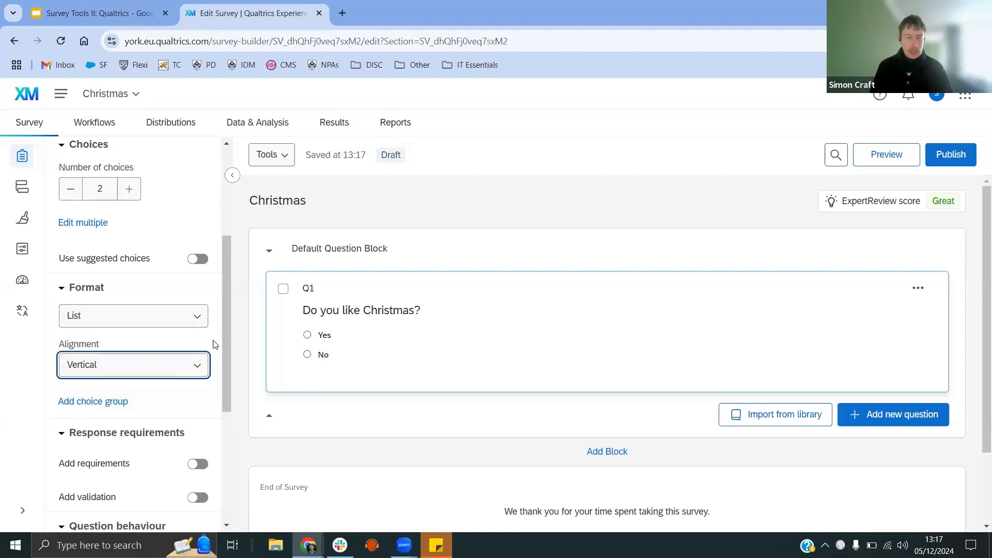
# Step: Turn on response requirements for the first question and set it to Force response
pyautogui.scroll(-2, 214, 344)
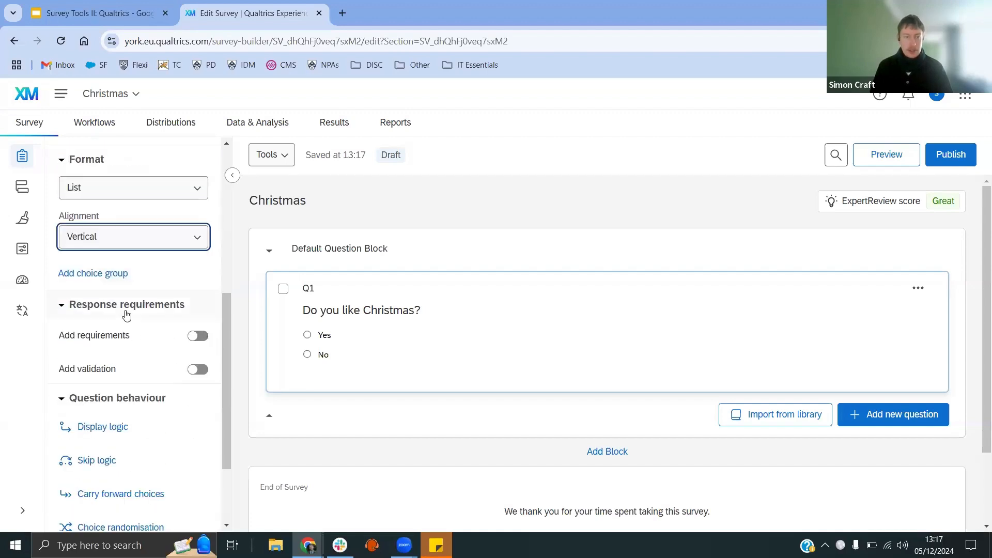
pyautogui.click(194, 338)
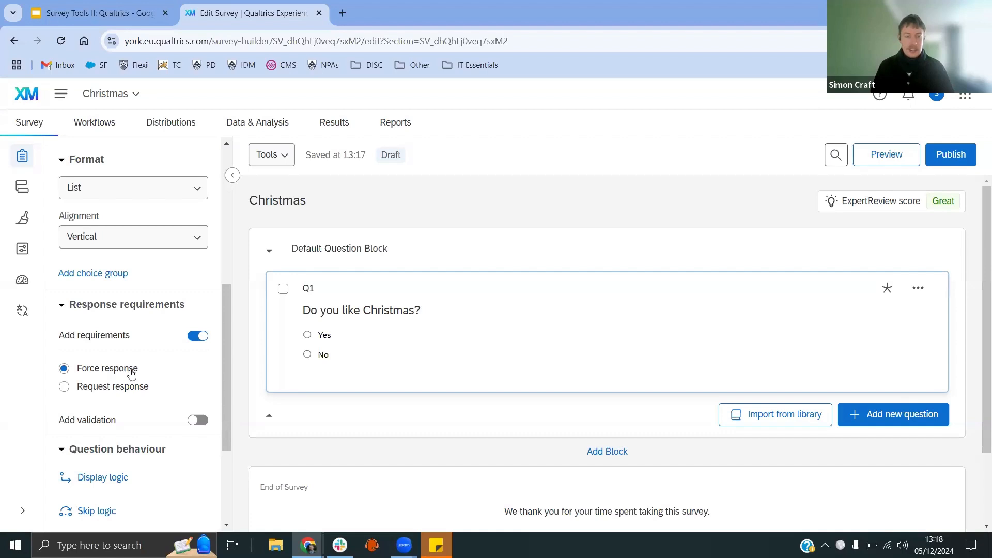
pyautogui.click(65, 387)
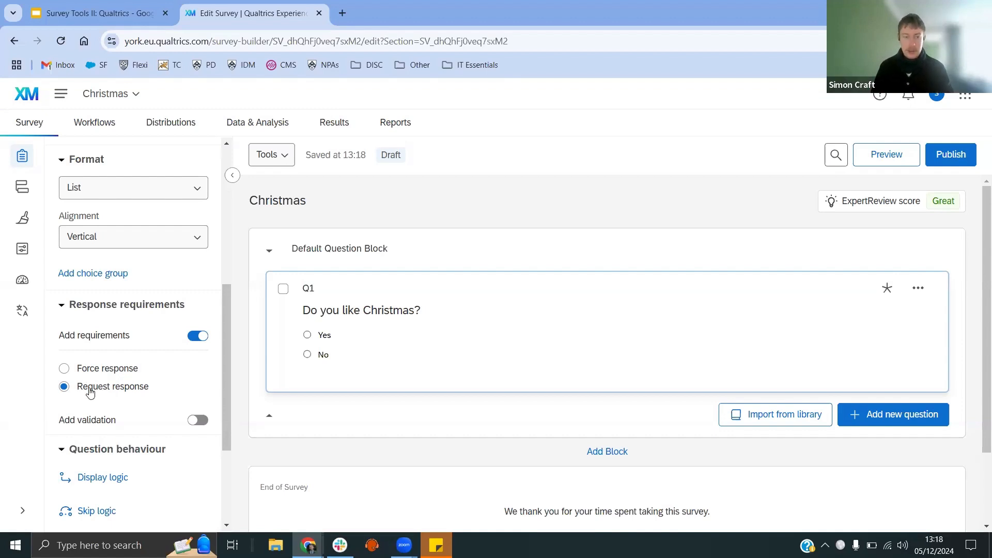
pyautogui.click(110, 370)
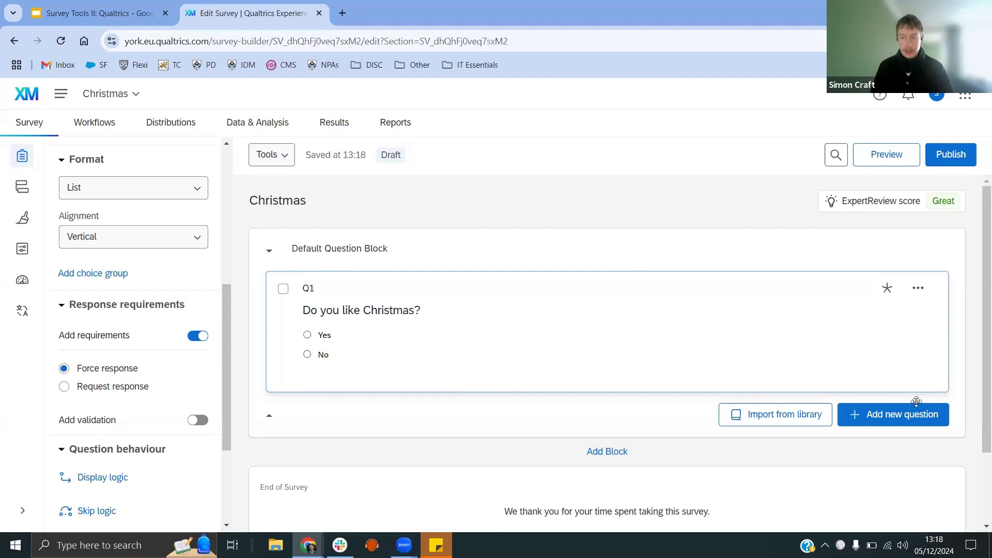
# Step: Add a second question of the Text entry type below the first one
pyautogui.click(913, 420)
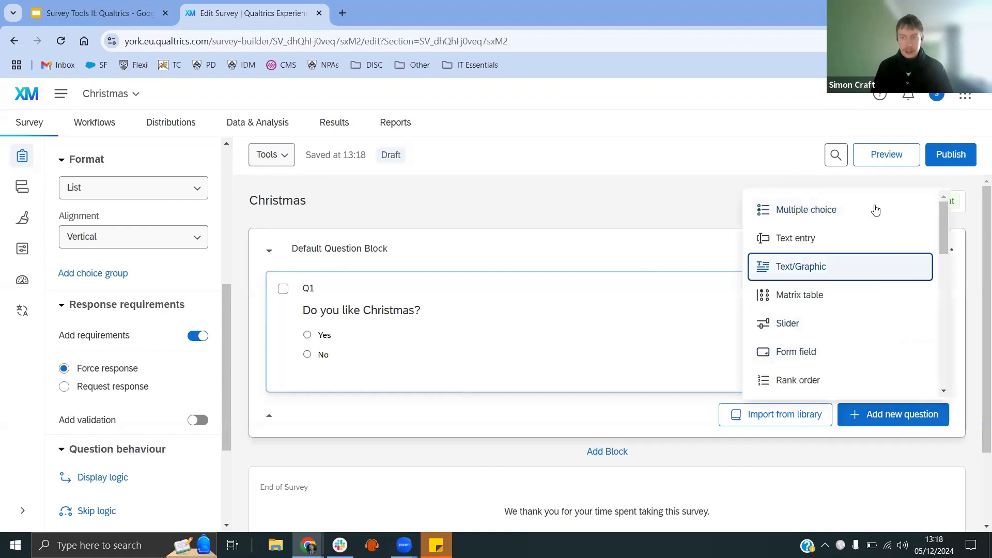
pyautogui.click(816, 240)
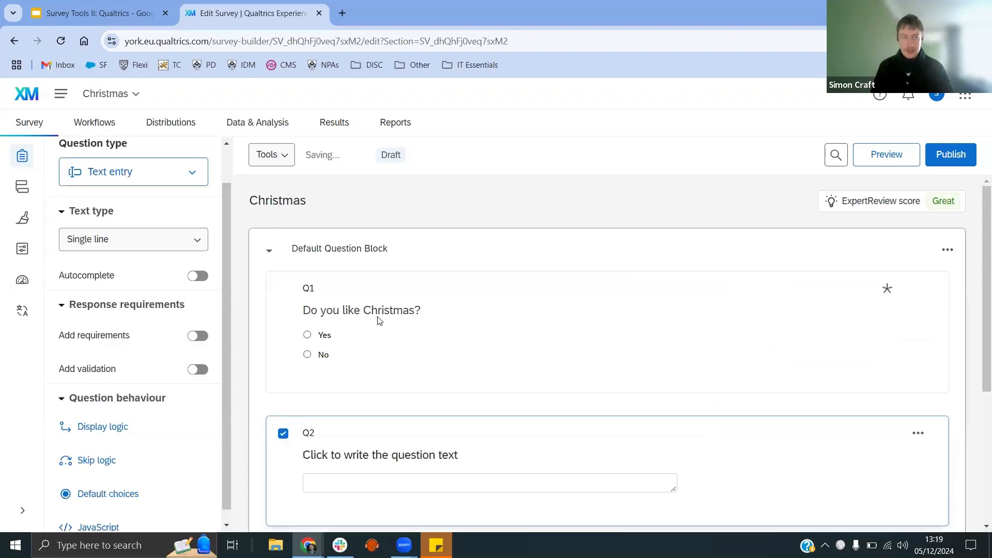
pyautogui.click(204, 185)
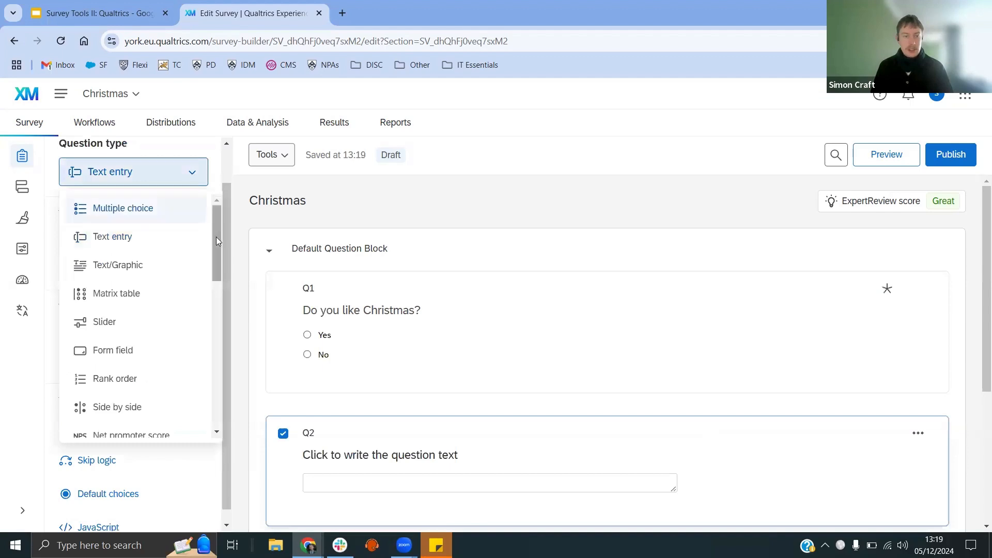
pyautogui.moveTo(216, 238); pyautogui.dragTo(214, 390)
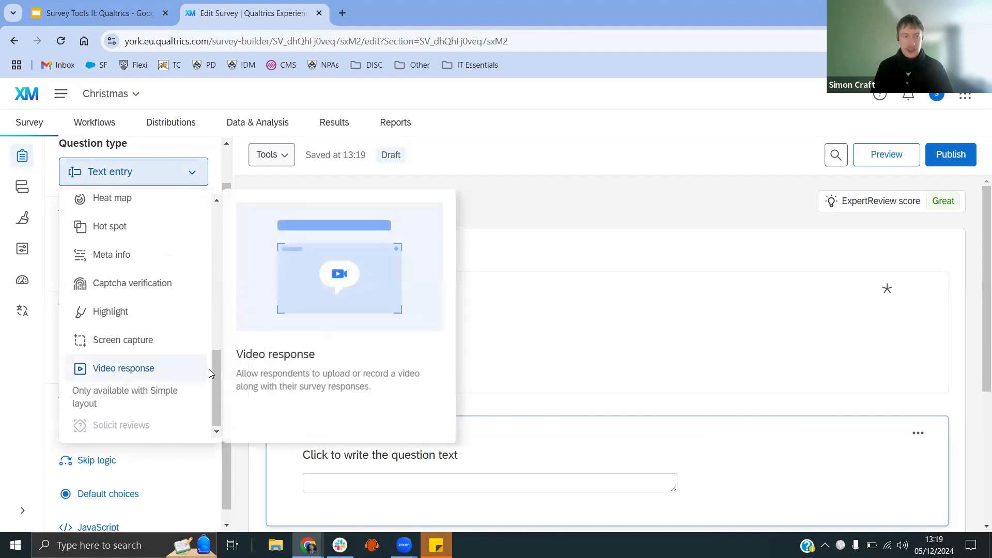
pyautogui.moveTo(215, 366); pyautogui.dragTo(211, 323)
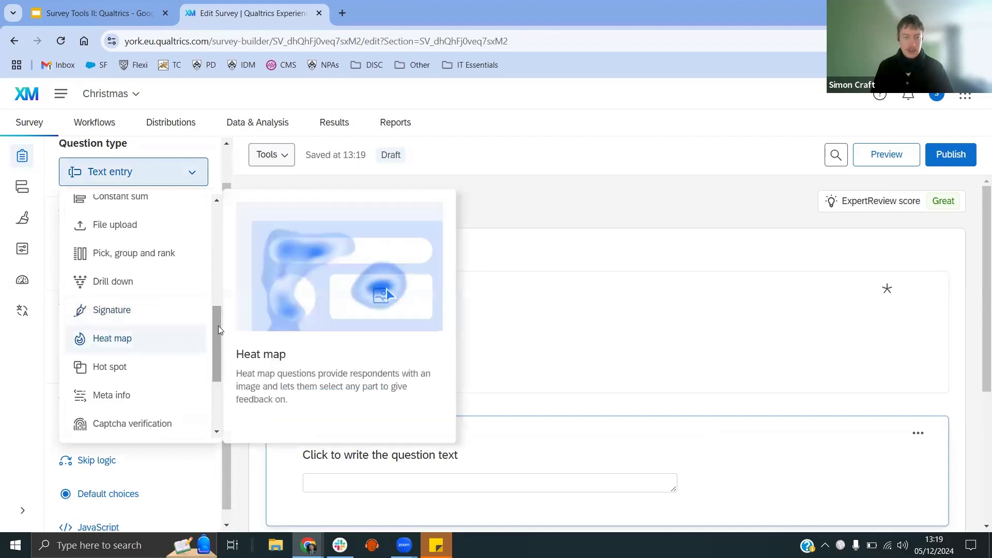
pyautogui.moveTo(217, 328); pyautogui.dragTo(216, 212)
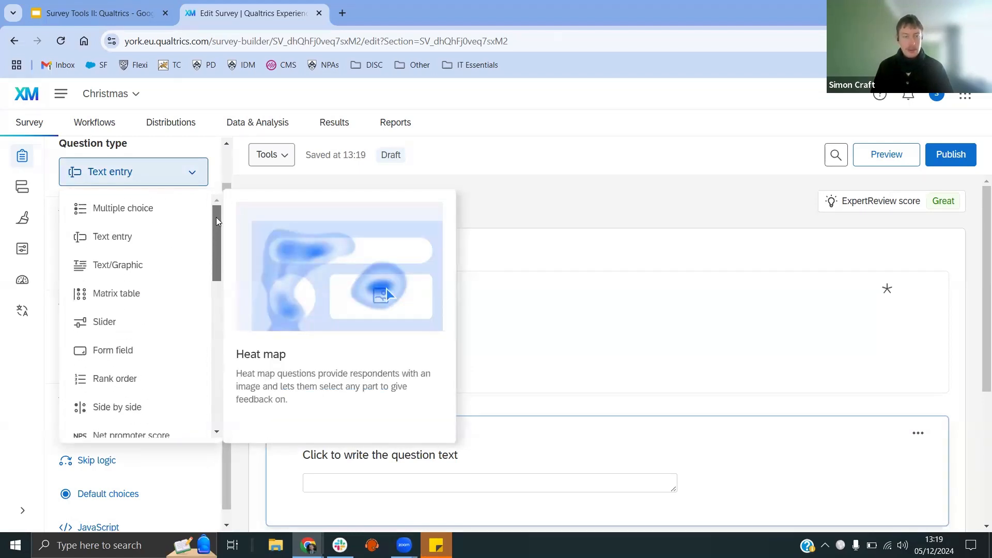
pyautogui.click(164, 242)
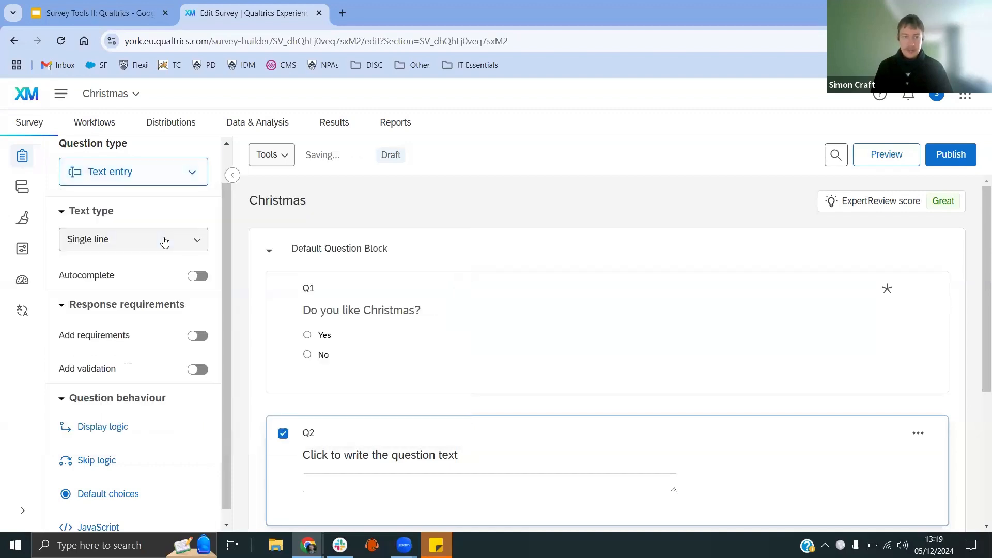
# Step: Write the second question's text as "What is your favourite Christmas song?"
pyautogui.click(434, 460)
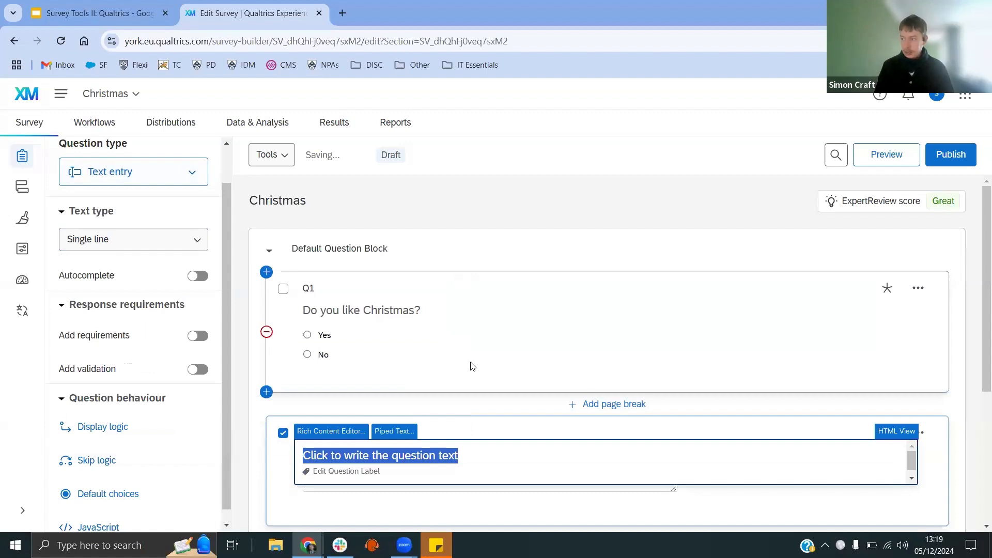
pyautogui.write('What is your fa')
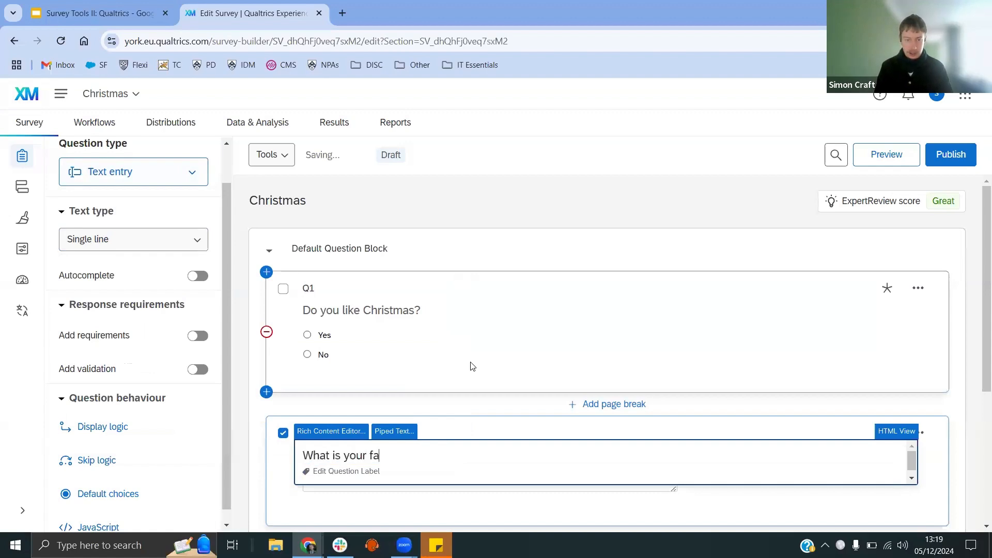
pyautogui.write('vbou')
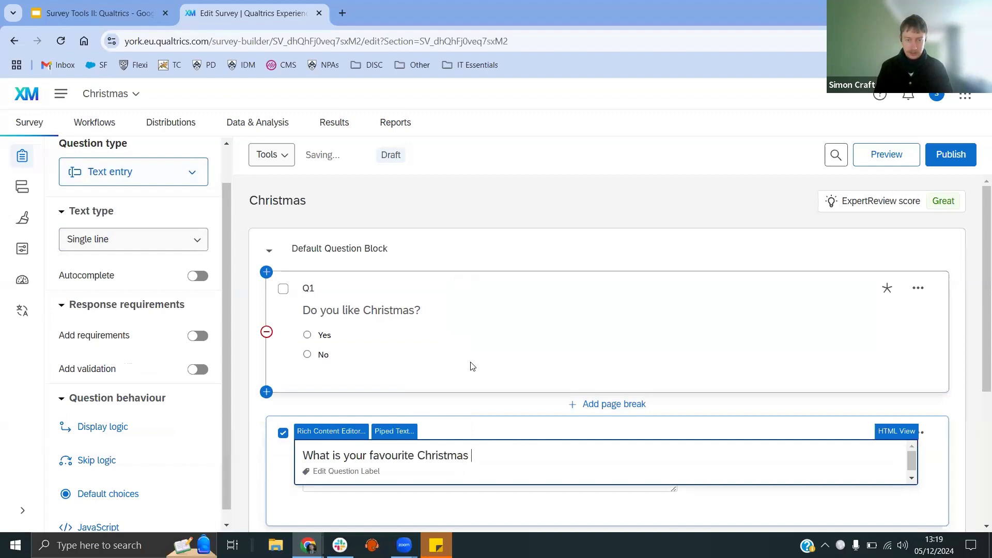
pyautogui.write('song?')
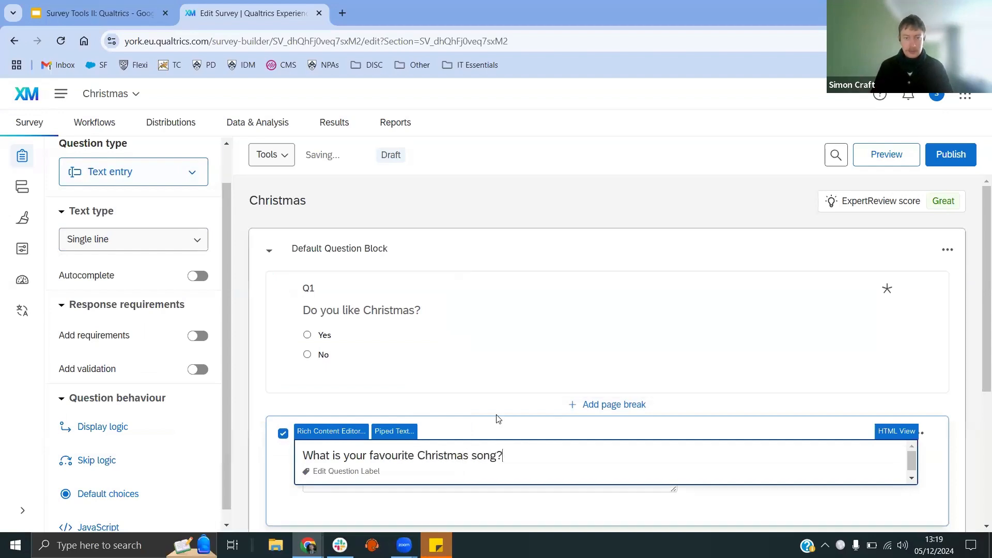
pyautogui.click(497, 419)
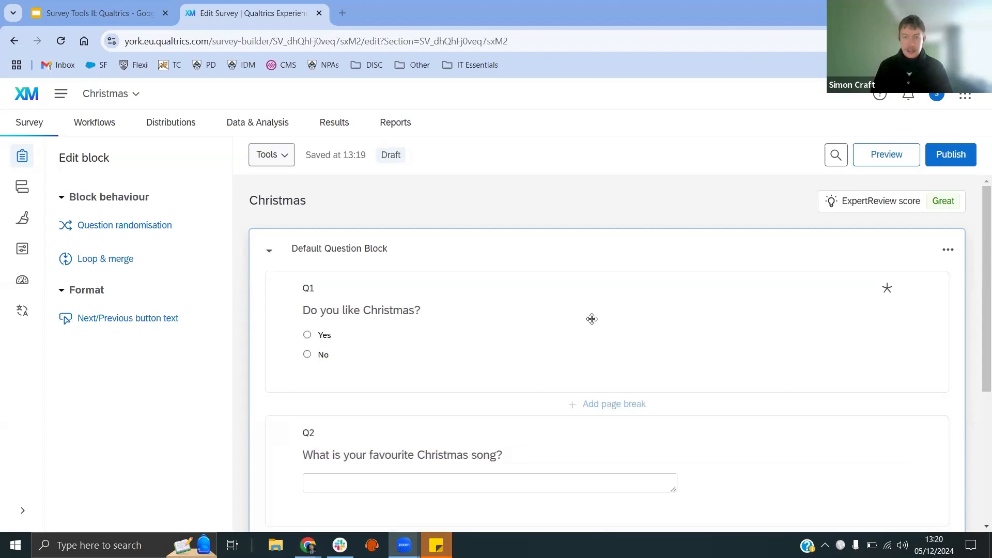
# Step: Add a new block and name it Christmas lovers
pyautogui.scroll(-3, 620, 414)
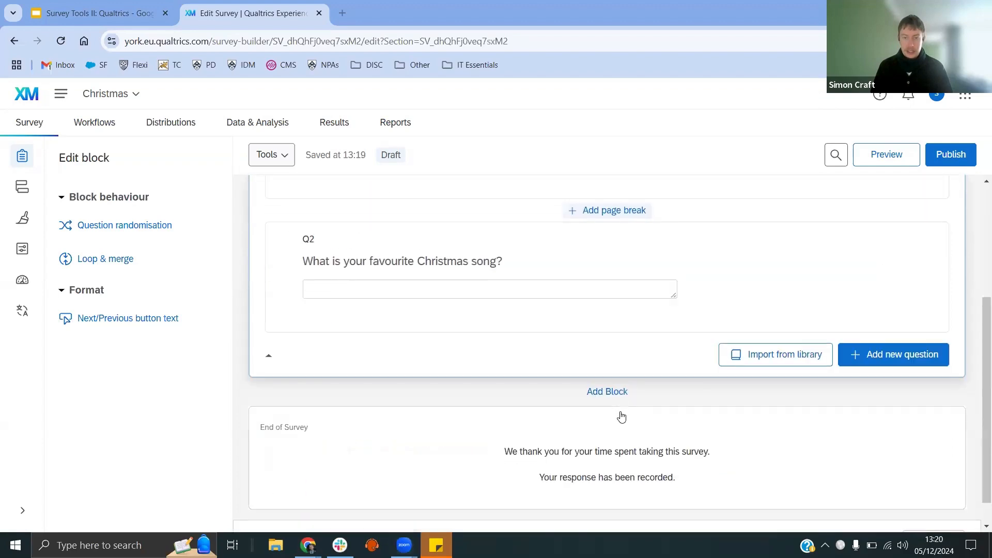
pyautogui.click(611, 393)
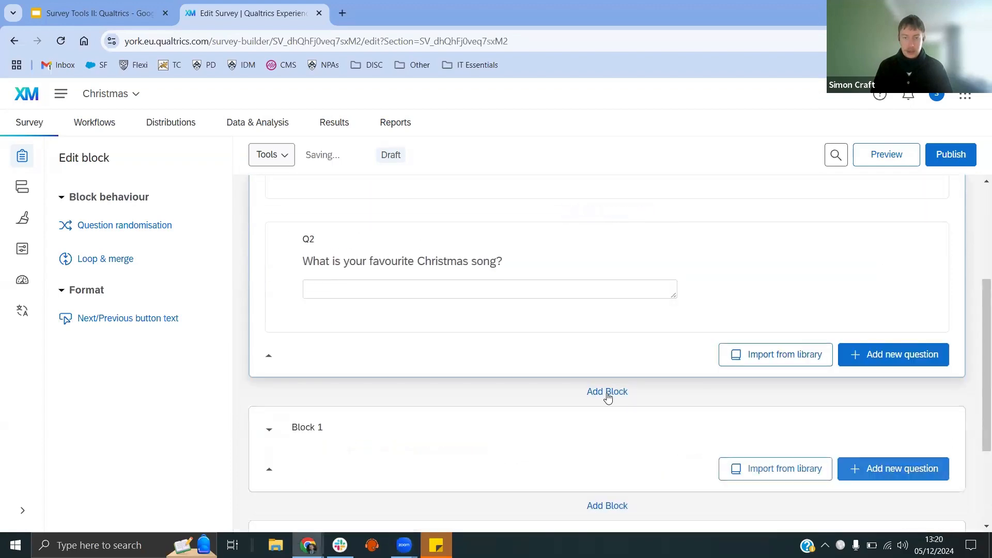
pyautogui.click(311, 429)
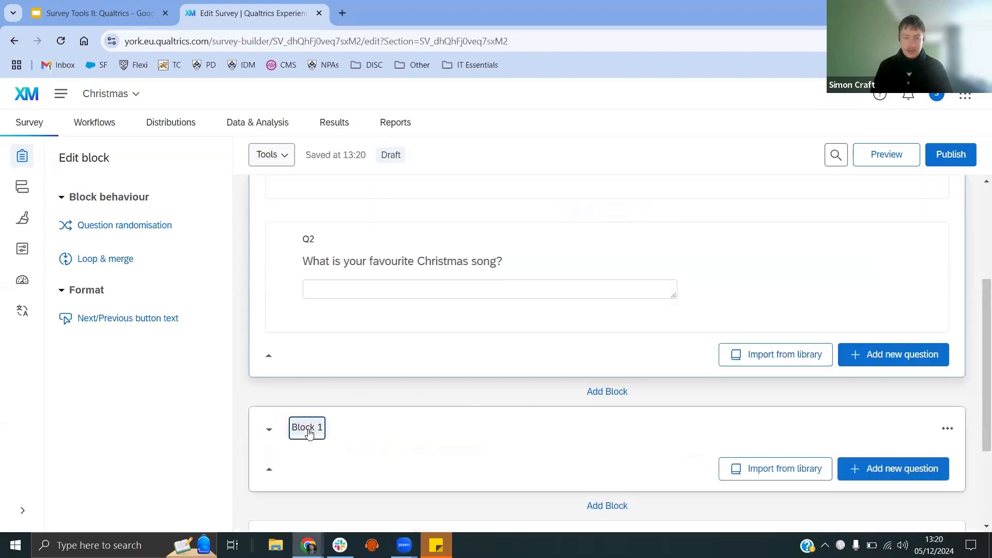
pyautogui.write('Che')
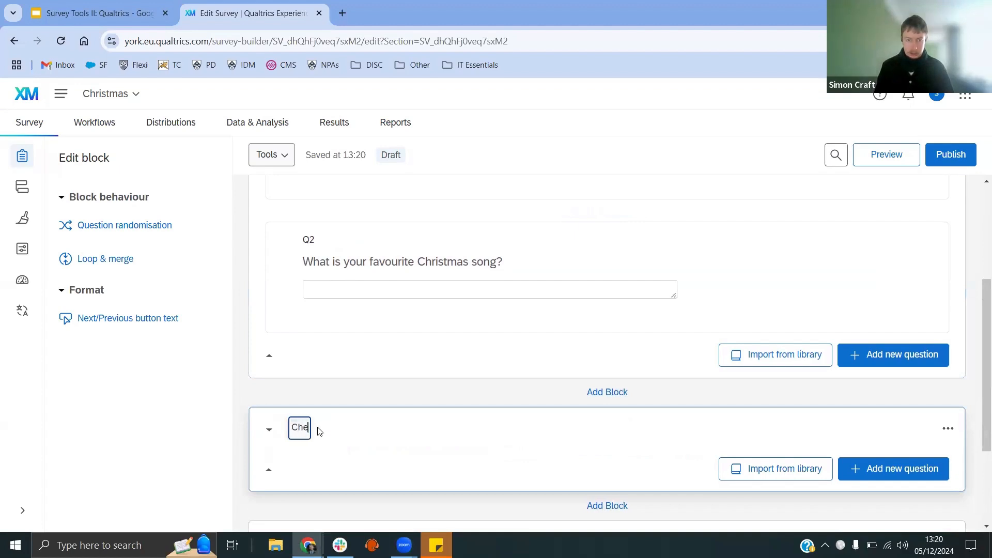
pyautogui.press('BackSpace')
pyautogui.write('ristmas l')
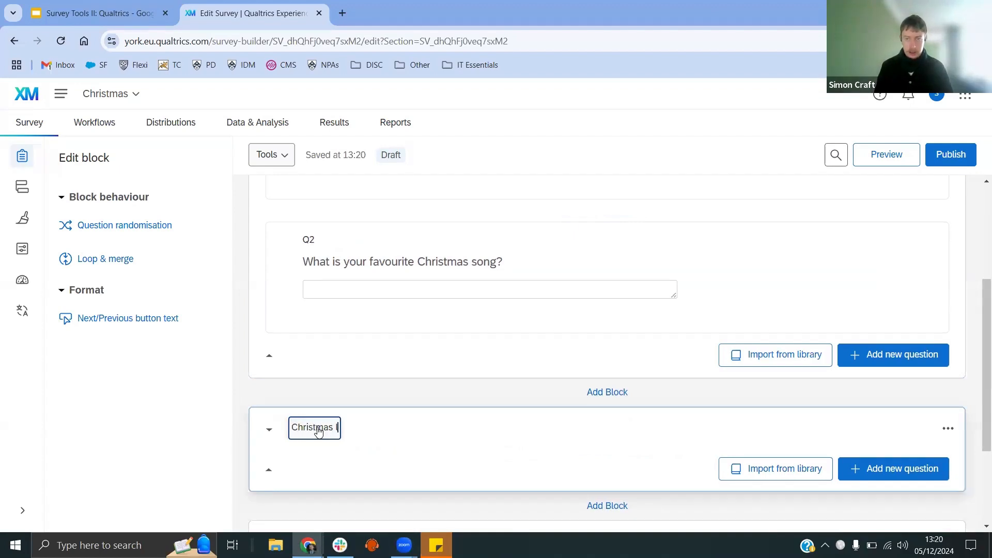
pyautogui.write('overs')
pyautogui.click(392, 396)
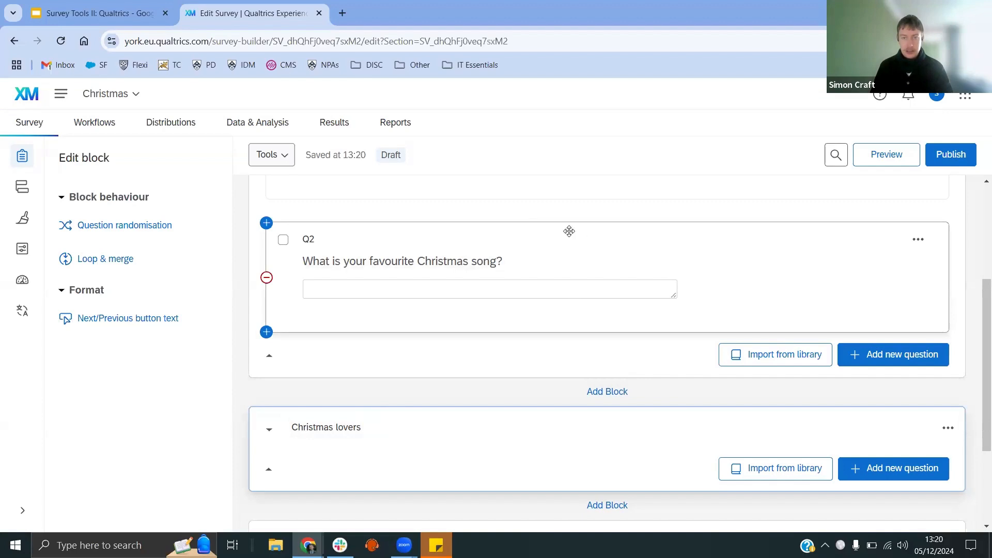
# Step: Move the Christmas song question into the Christmas lovers block
pyautogui.moveTo(569, 231); pyautogui.dragTo(416, 434)
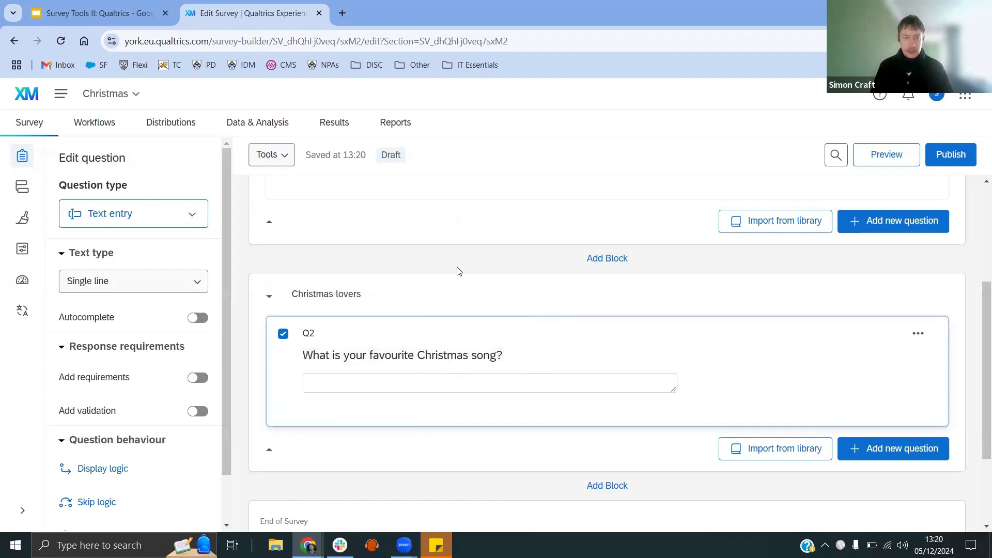
# Step: Add a new Multiple choice question in the Christmas lovers block below the Christmas song question
pyautogui.scroll(-1, 505, 323)
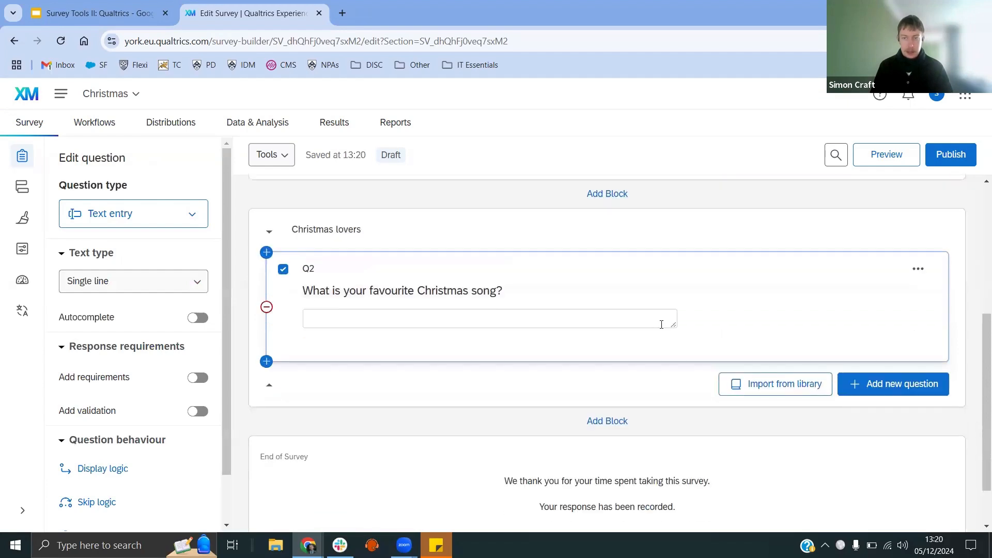
pyautogui.scroll(2, 660, 327)
pyautogui.scroll(-1, 740, 380)
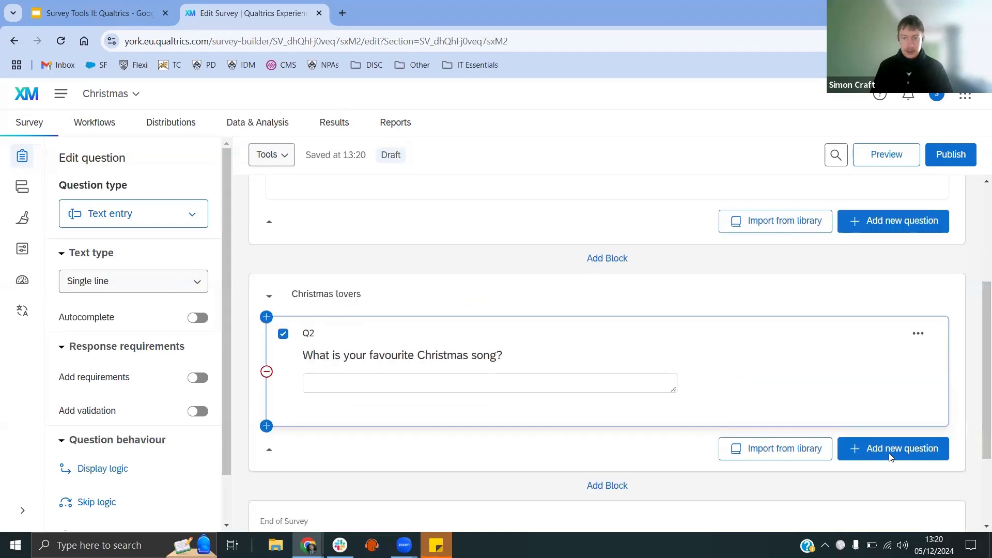
pyautogui.click(890, 458)
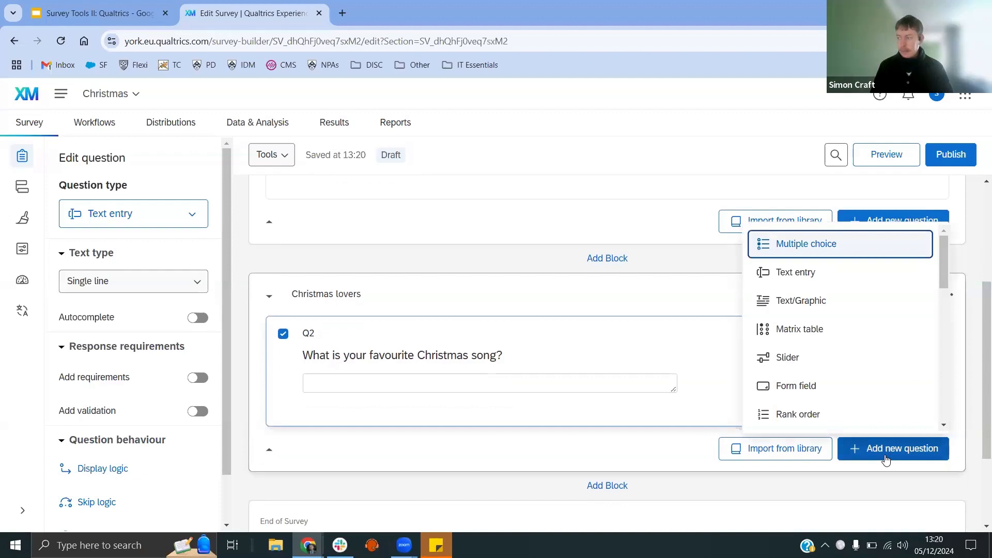
pyautogui.click(766, 245)
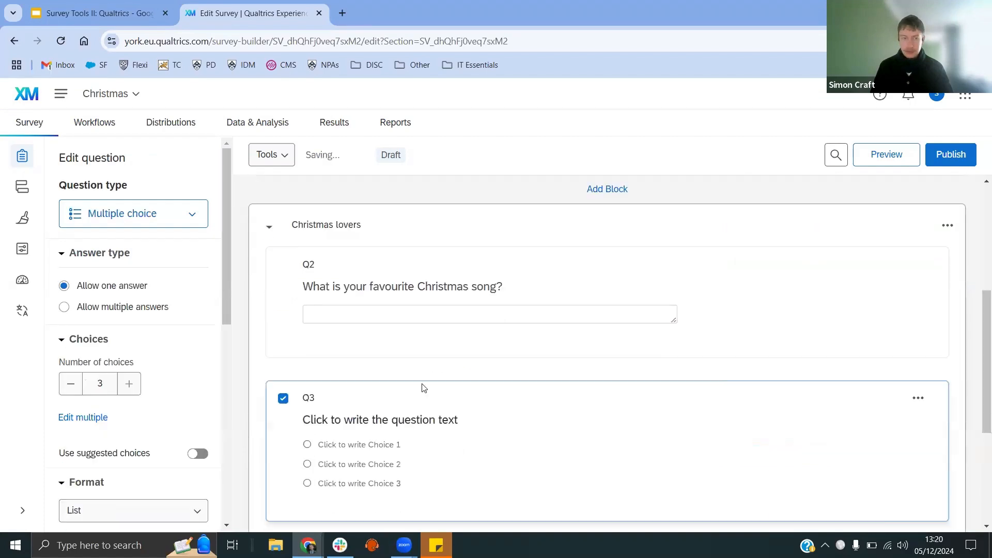
# Step: Write the new question's text as "Have you put your Christmas tree up yet?"
pyautogui.click(404, 419)
pyautogui.write('Ha')
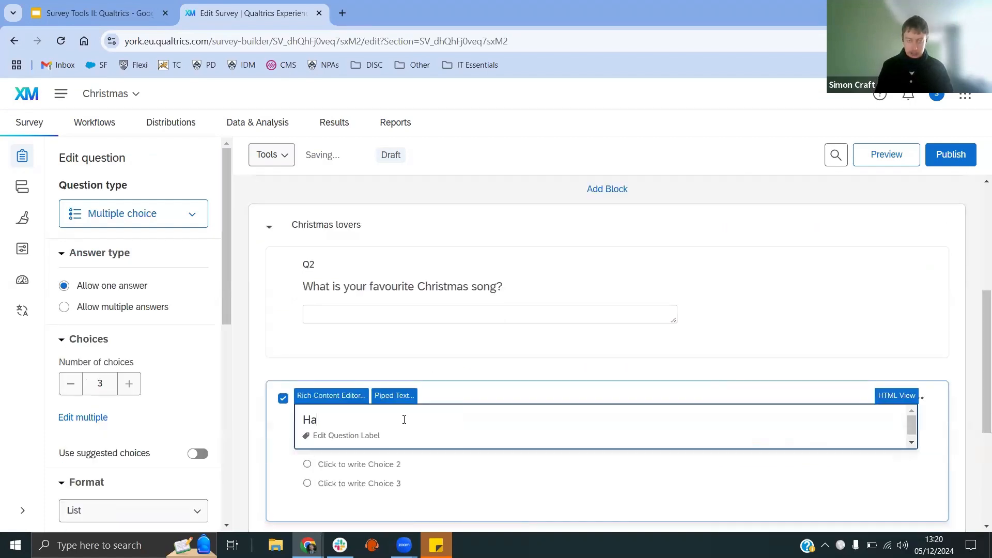
pyautogui.write('ve yo')
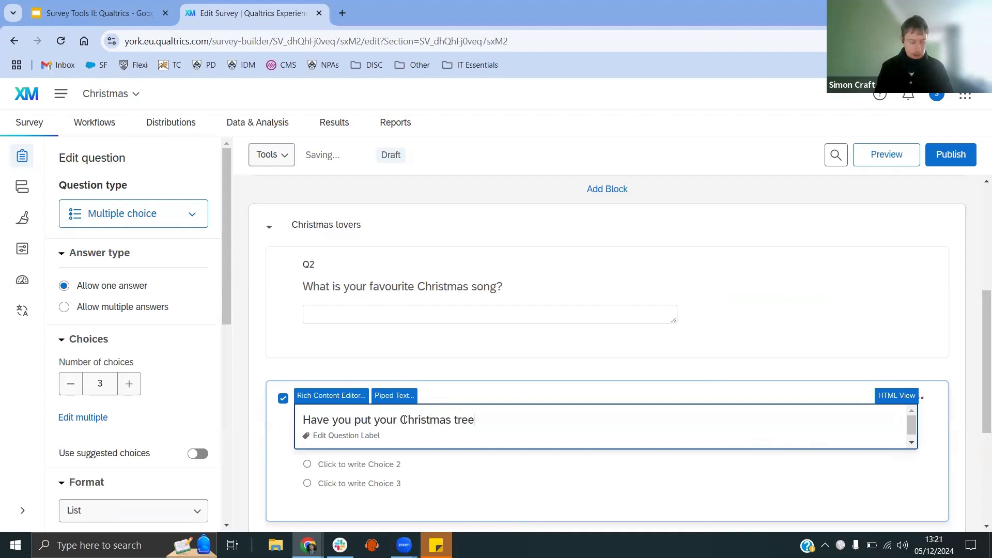
pyautogui.write(' up')
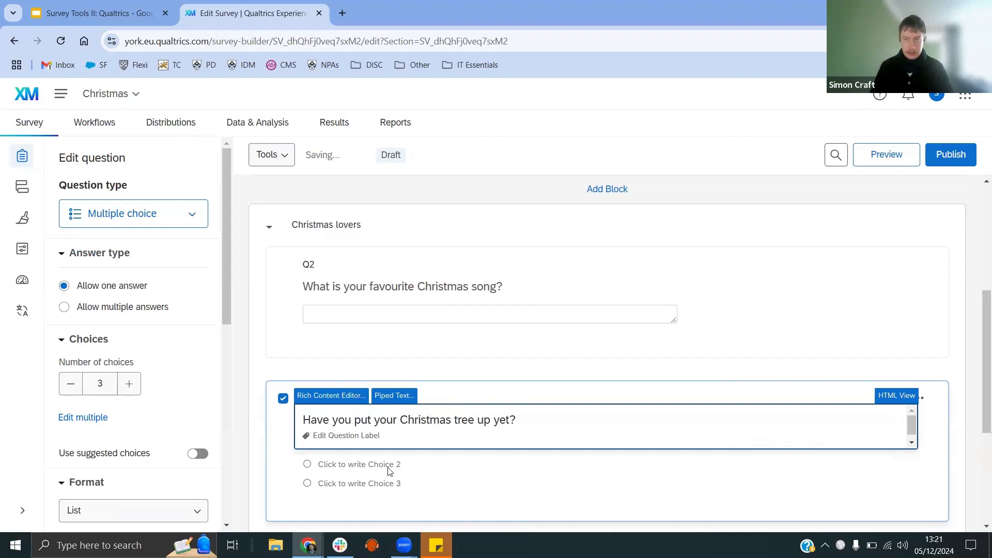
# Step: Switch on suggested choices for the tree question and set its first choice to Yes
pyautogui.click(370, 469)
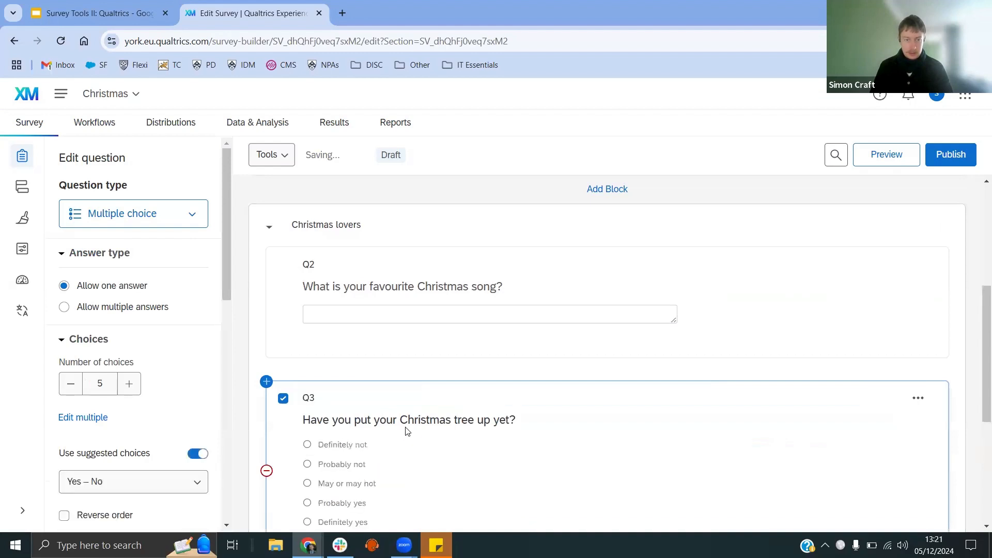
pyautogui.scroll(-1, 407, 431)
pyautogui.click(348, 381)
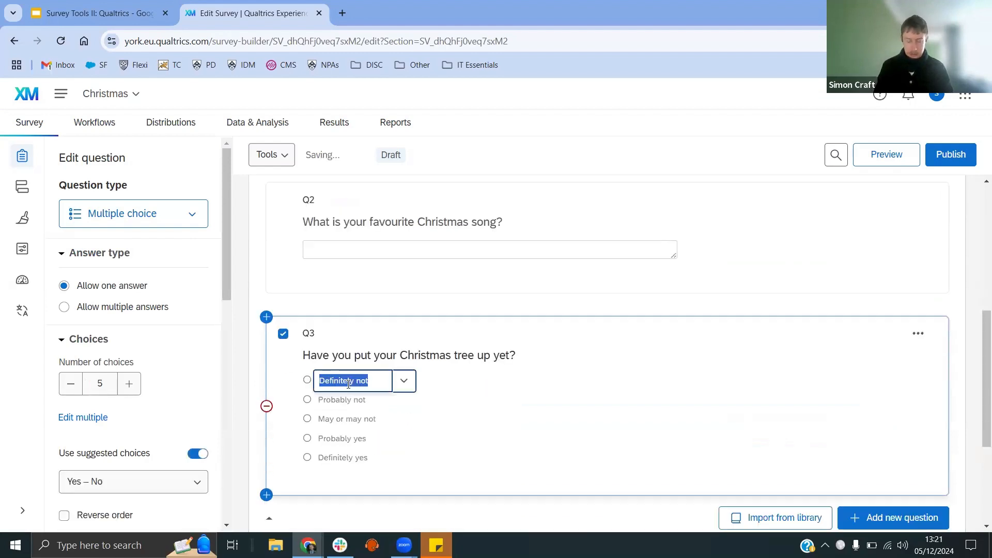
pyautogui.write('Yes')
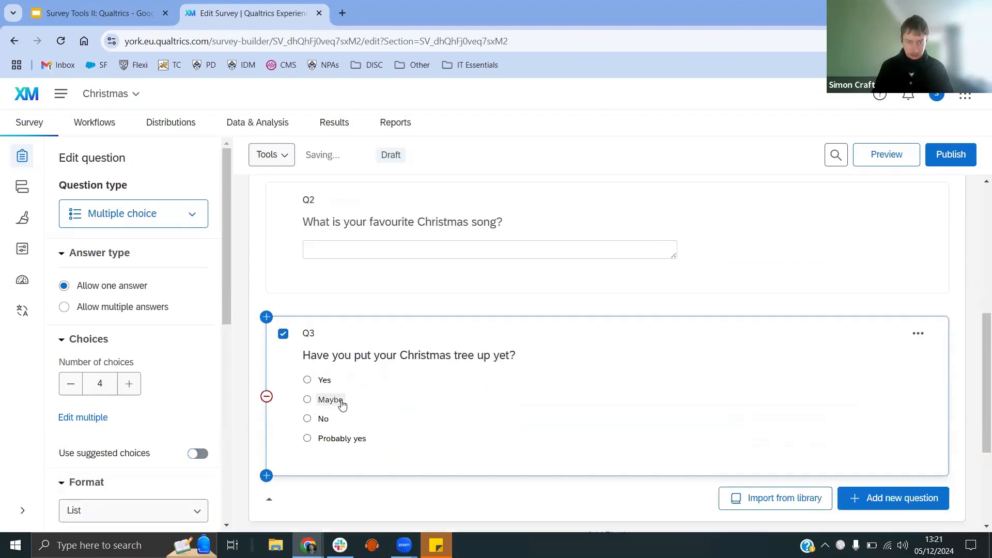
# Step: Remove the Maybe choice and reduce the tree question's choices to just Yes and No
pyautogui.click(338, 405)
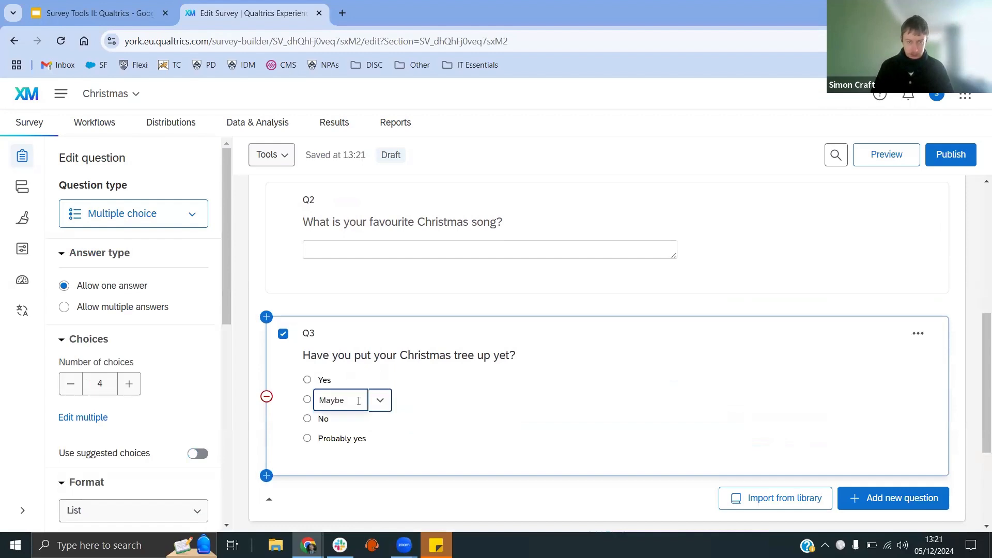
pyautogui.click(391, 406)
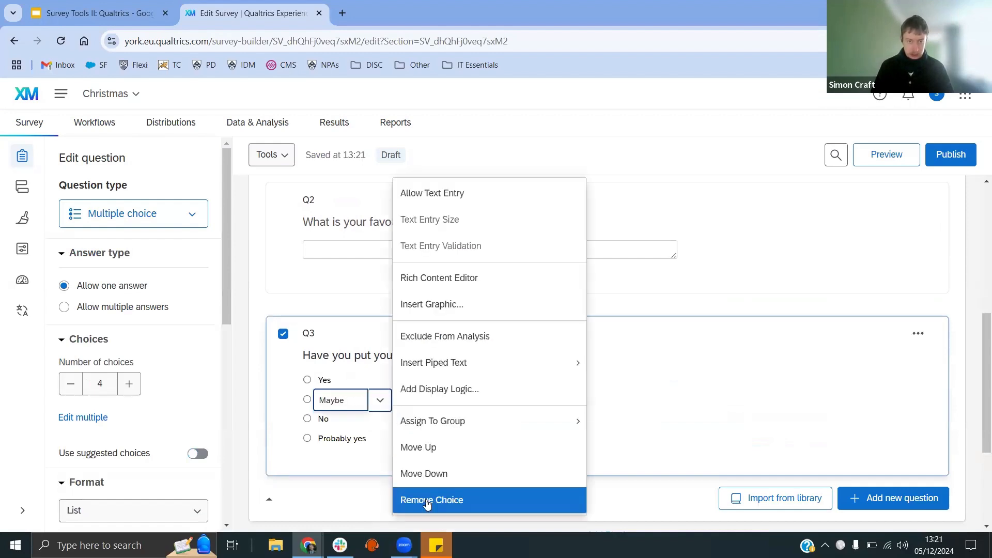
pyautogui.click(416, 499)
pyautogui.click(70, 383)
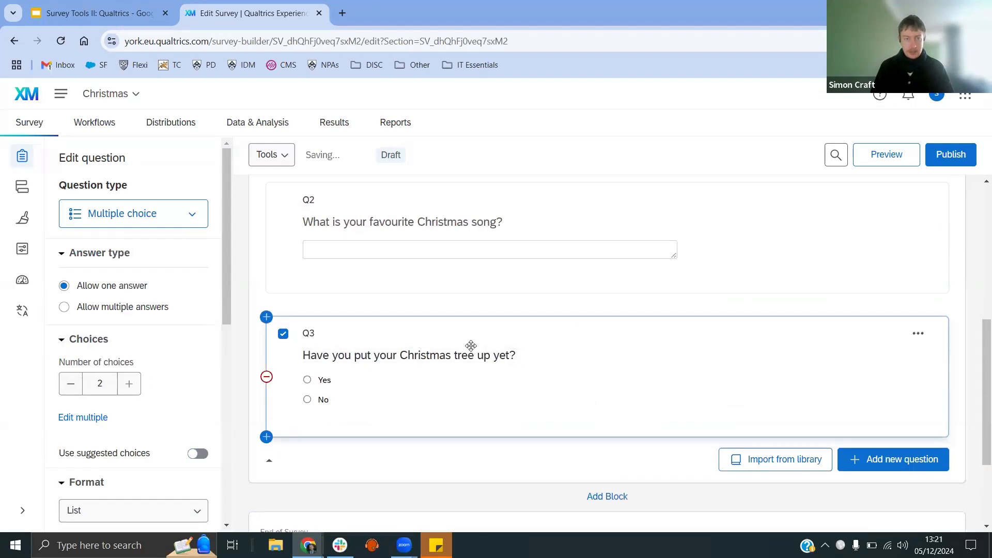
# Step: Turn on response requirements with Request response for both the Christmas song question and the Christmas tree question
pyautogui.click(431, 201)
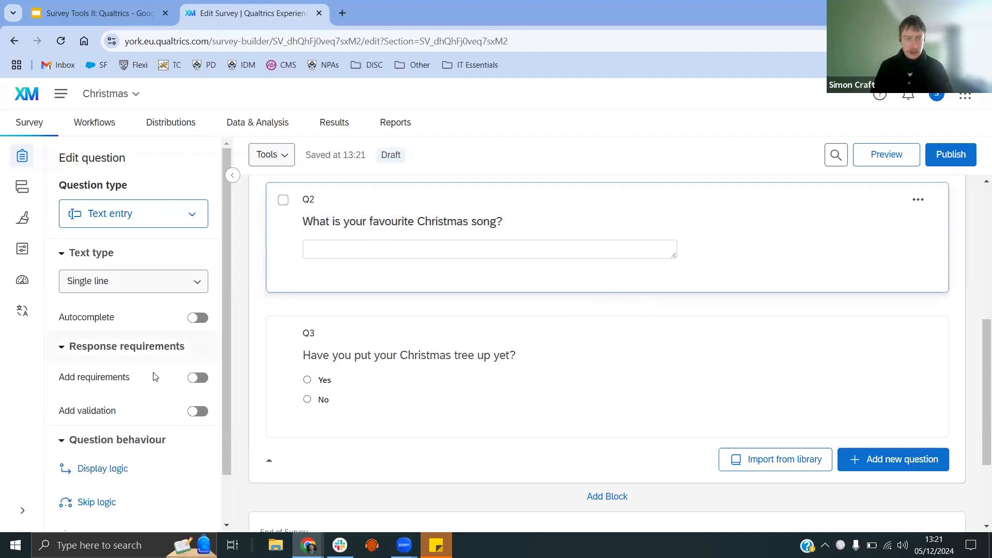
pyautogui.click(193, 383)
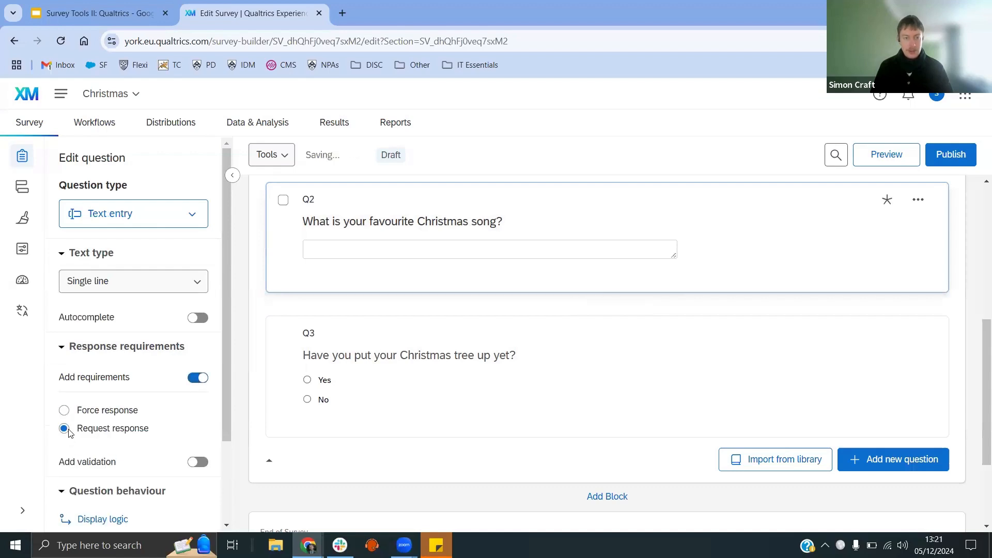
pyautogui.click(551, 355)
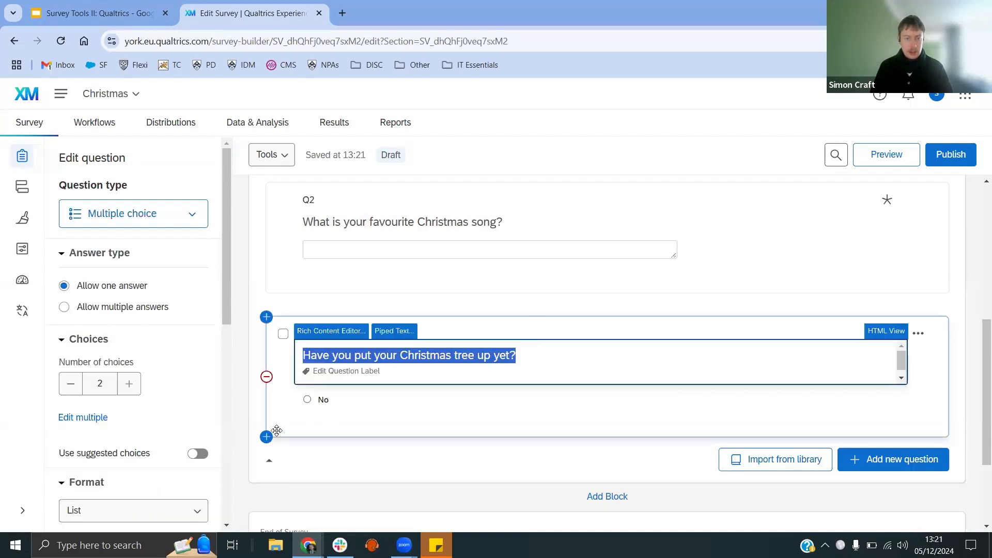
pyautogui.scroll(-6, 159, 387)
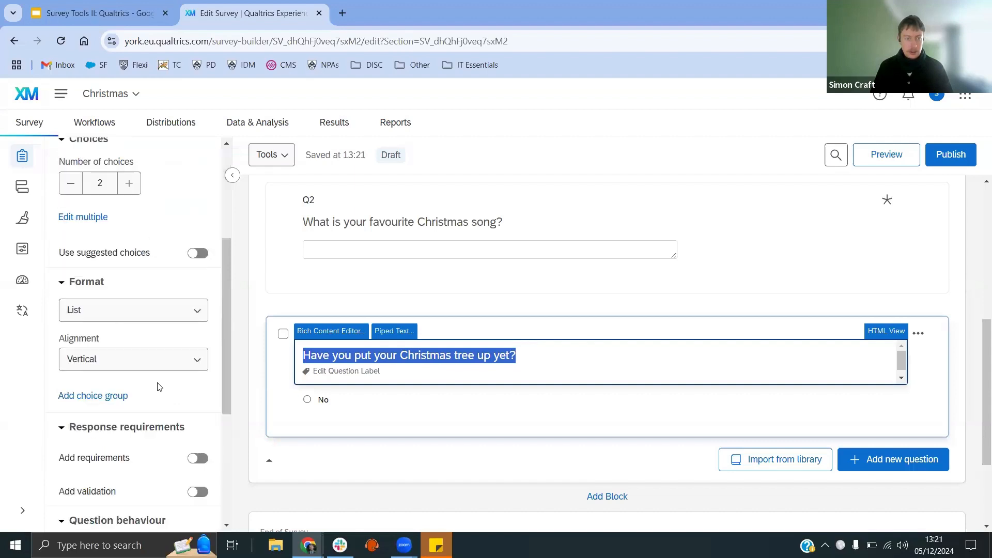
pyautogui.click(201, 223)
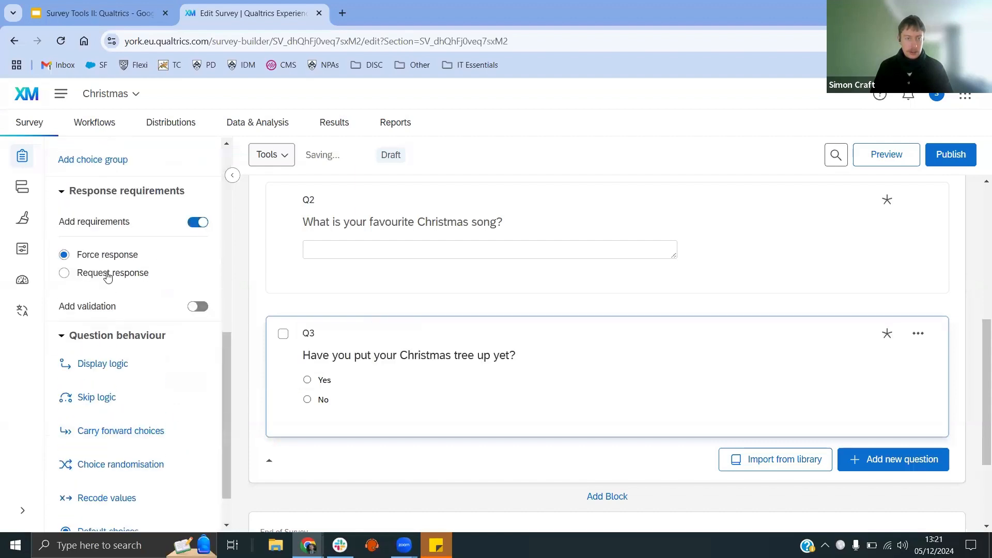
pyautogui.click(108, 275)
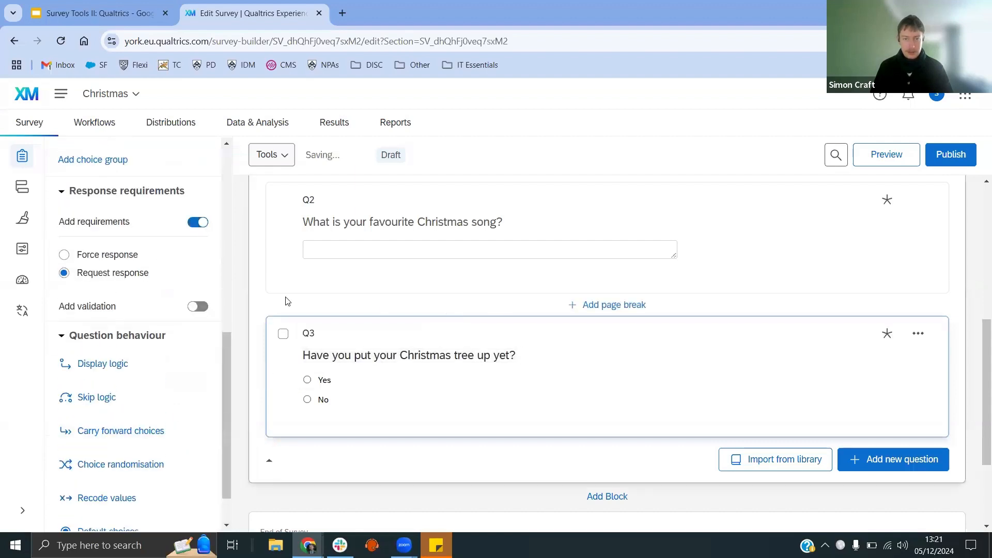
pyautogui.click(260, 300)
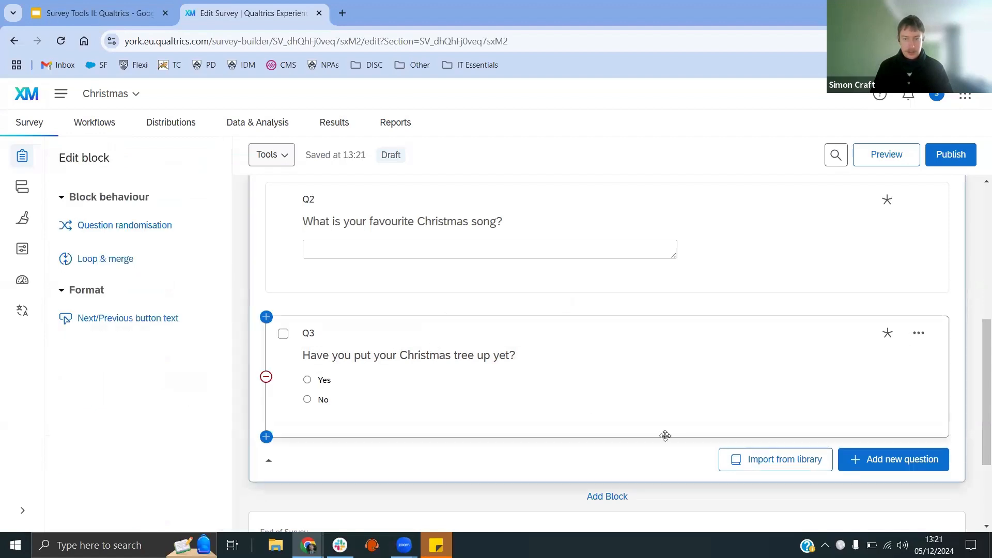
# Step: Add a new Text entry question below the Christmas tree question
pyautogui.click(920, 472)
pyautogui.scroll(-1, 791, 439)
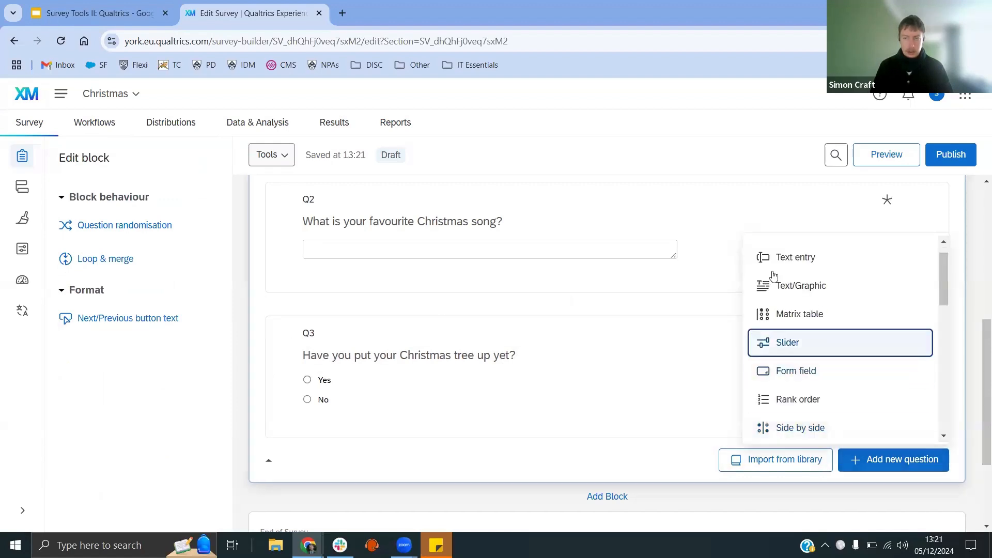
pyautogui.scroll(1, 762, 288)
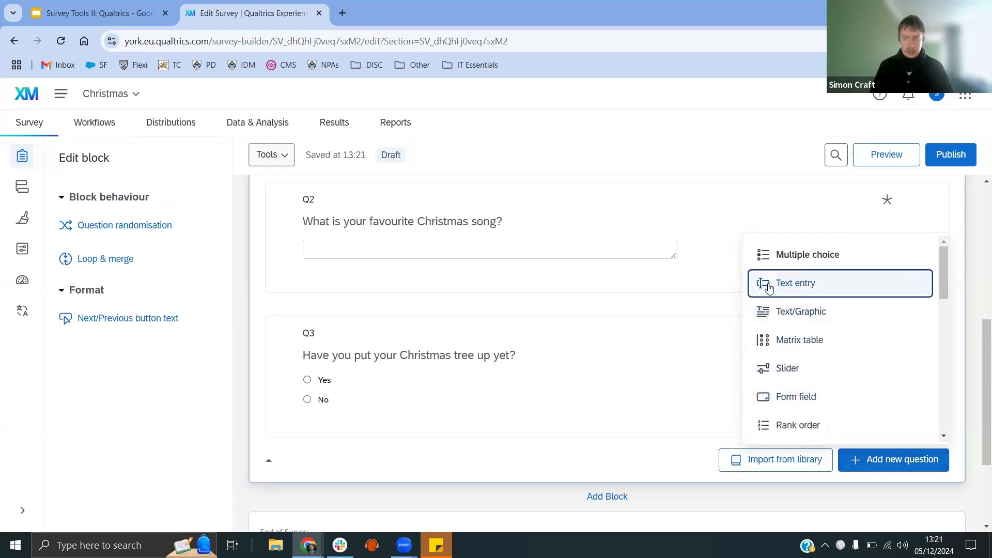
pyautogui.click(666, 287)
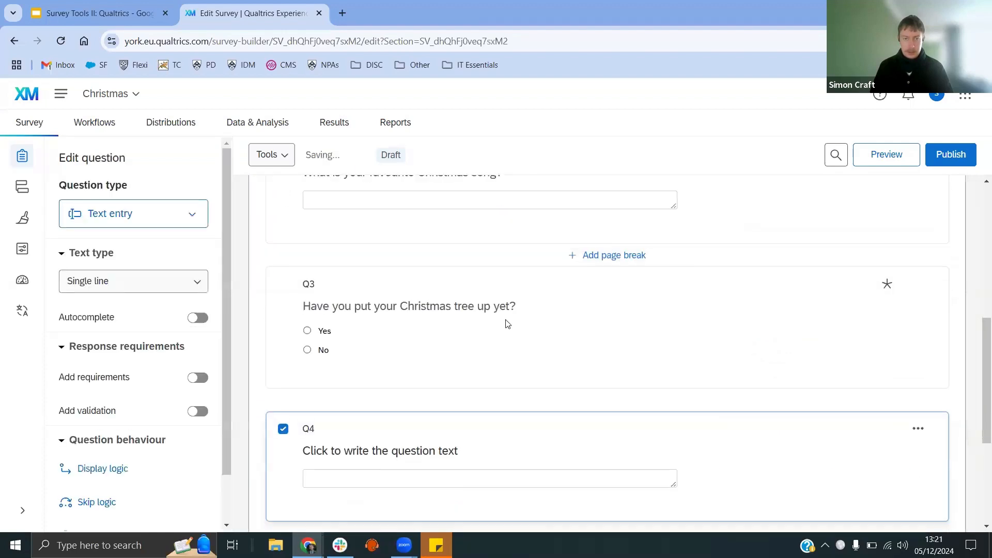
# Step: Write the new question's text as "When did you put up your Christmas tree?"
pyautogui.click(456, 322)
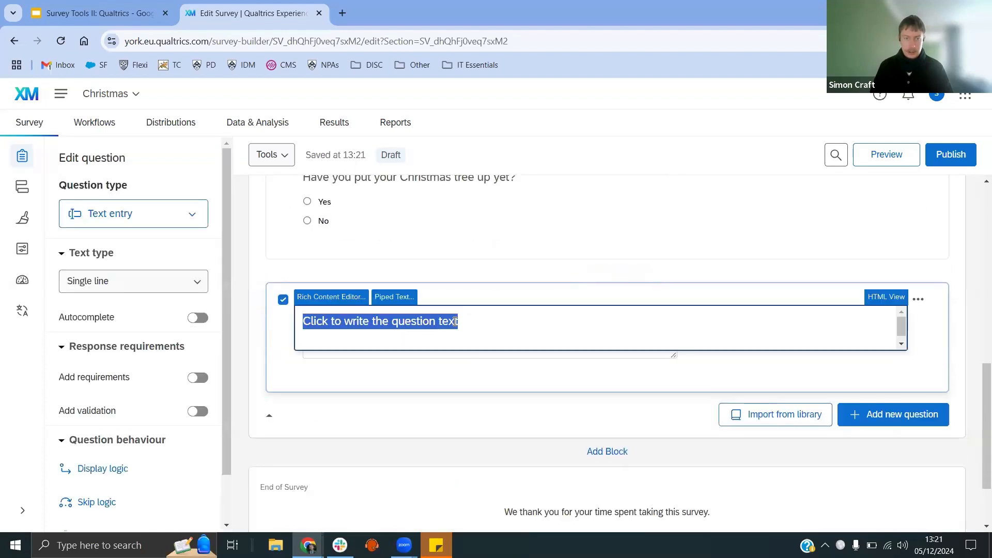
pyautogui.write('When')
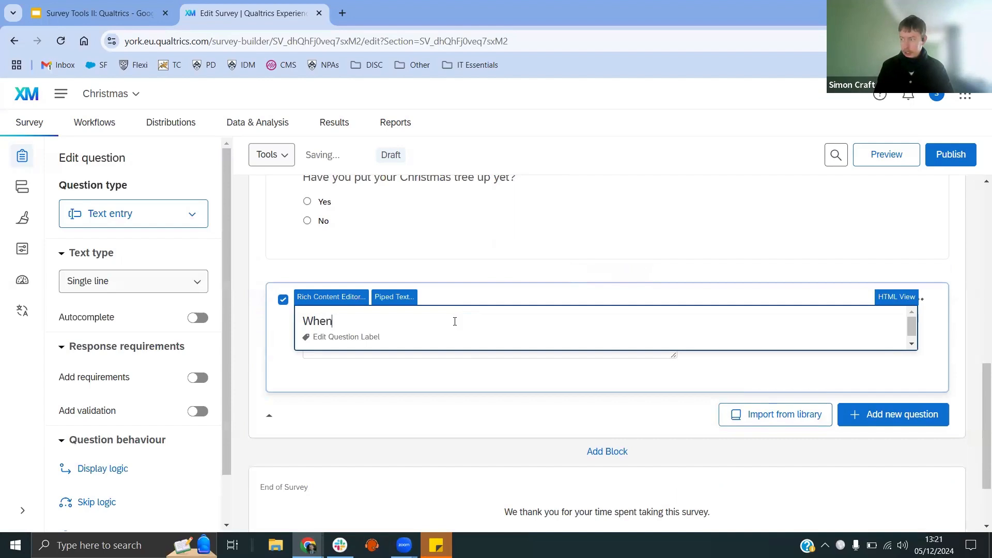
pyautogui.write(' did ou')
pyautogui.press('BackSpace')
pyautogui.press('BackSpace')
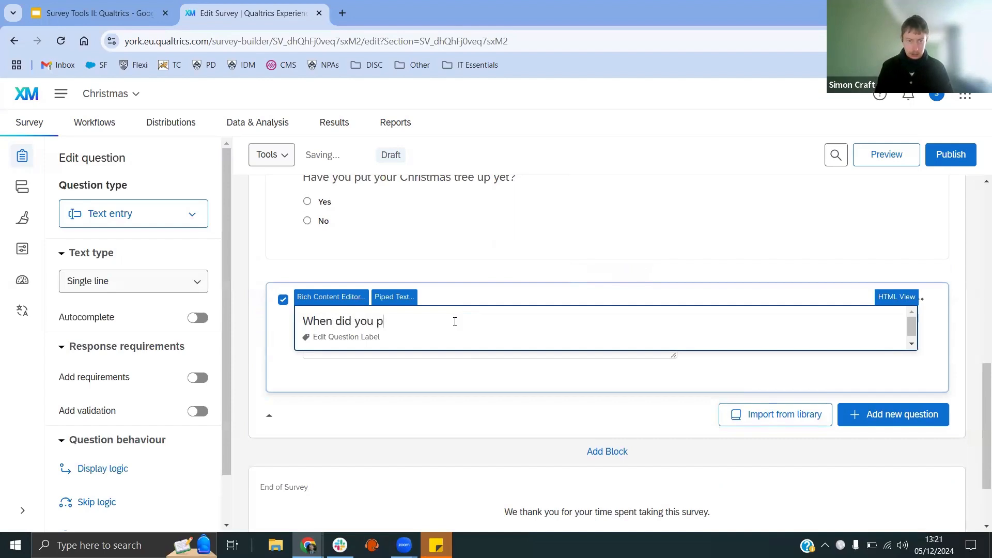
pyautogui.write('you put up your Christmas tree?')
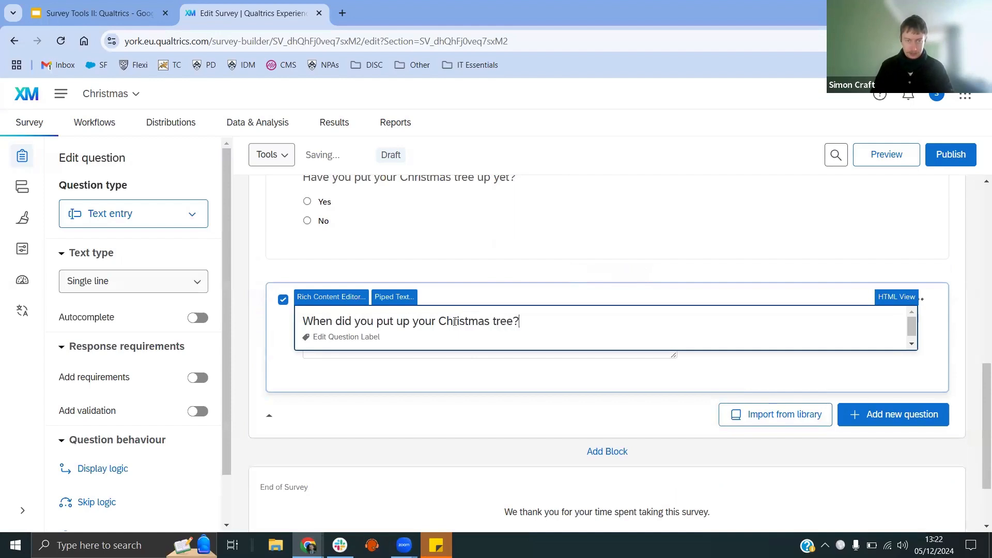
pyautogui.click(501, 376)
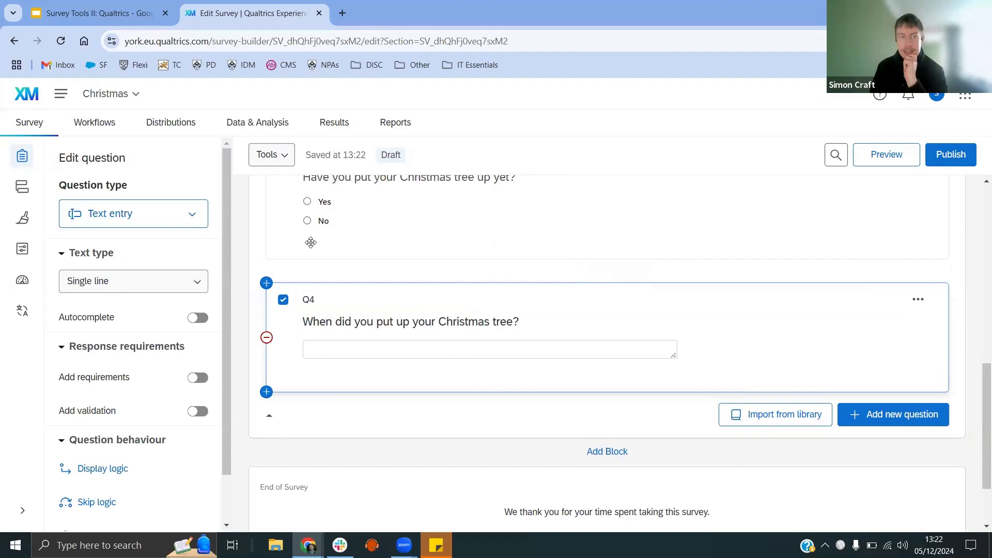
pyautogui.click(201, 220)
pyautogui.scroll(-9, 195, 326)
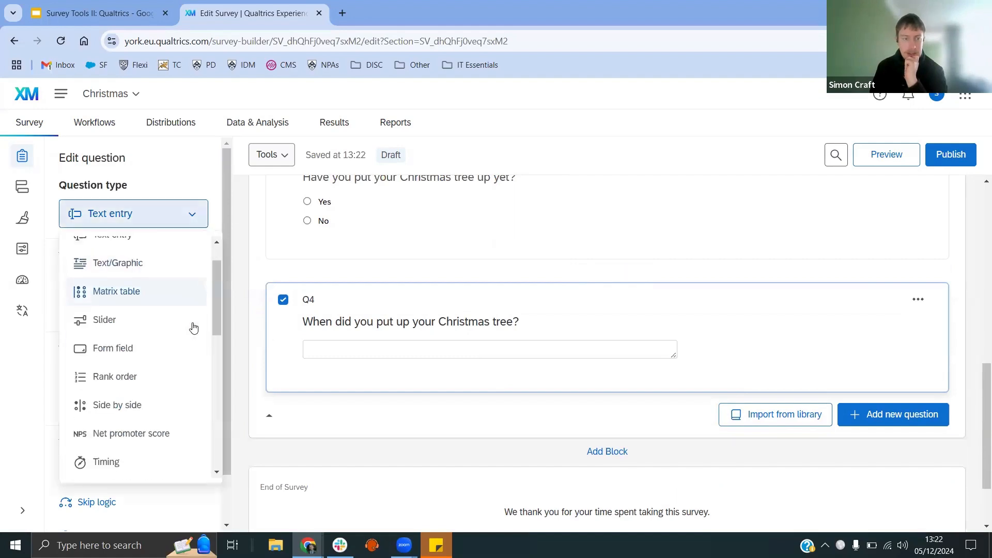
pyautogui.click(195, 215)
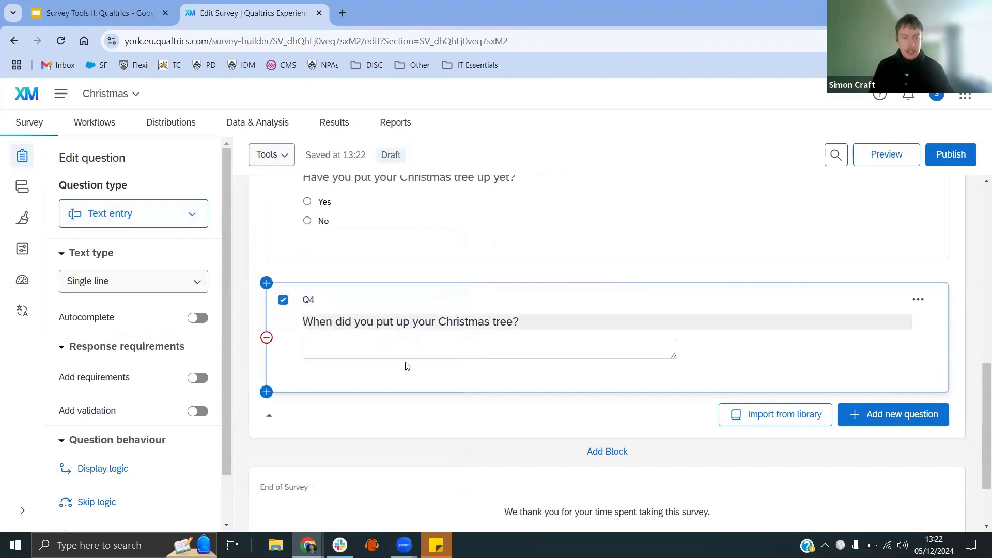
# Step: Turn on validation for the Christmas tree date question and set the validation type to Content type
pyautogui.click(197, 412)
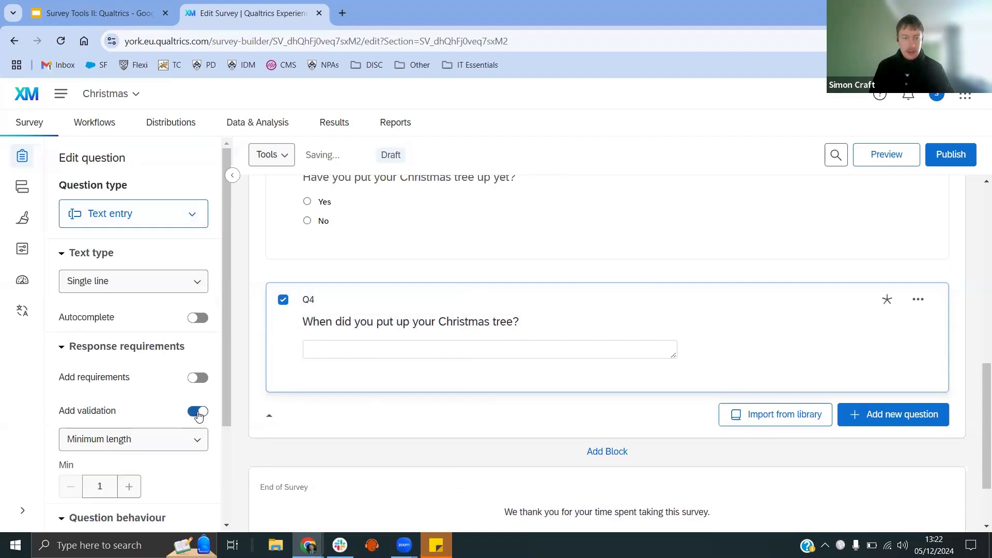
pyautogui.moveTo(224, 388); pyautogui.dragTo(229, 416)
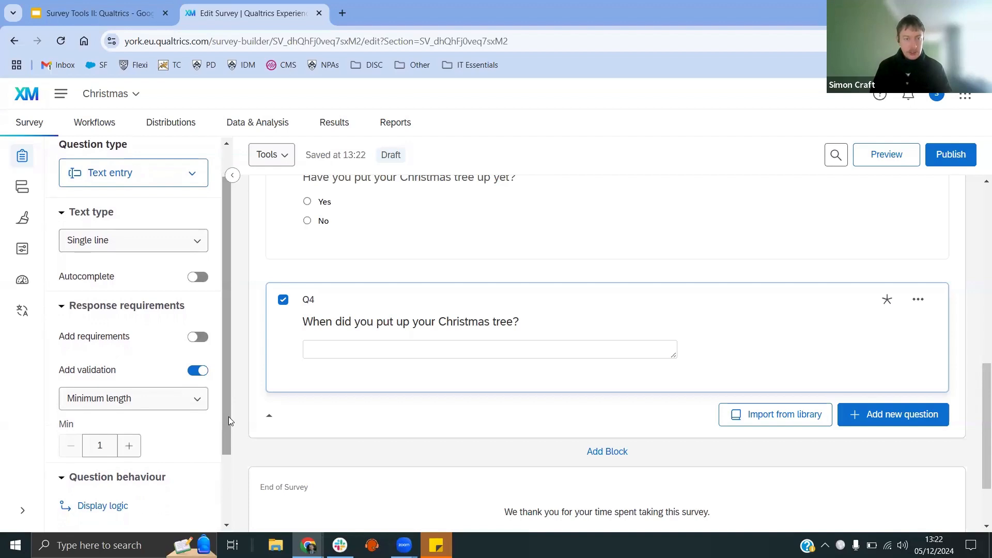
pyautogui.click(176, 409)
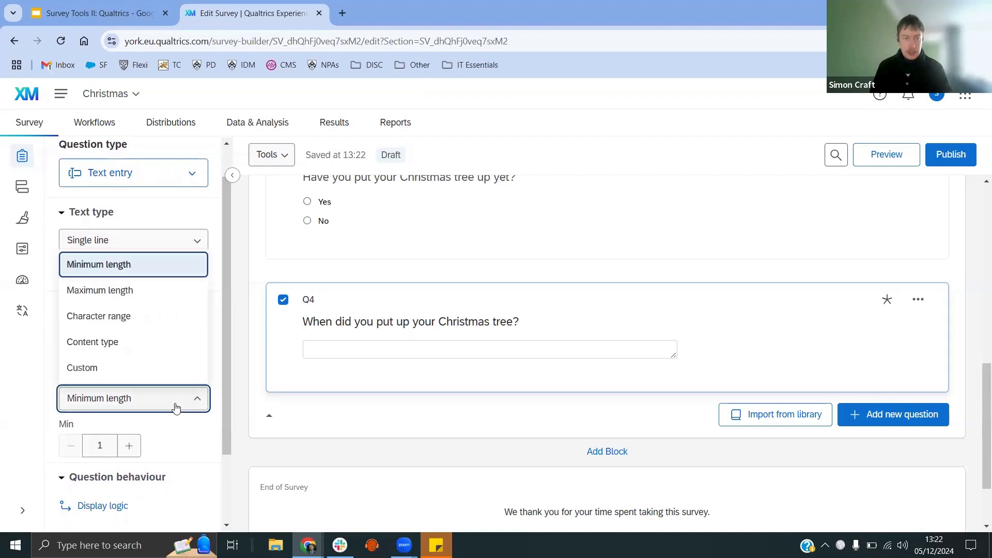
pyautogui.click(175, 408)
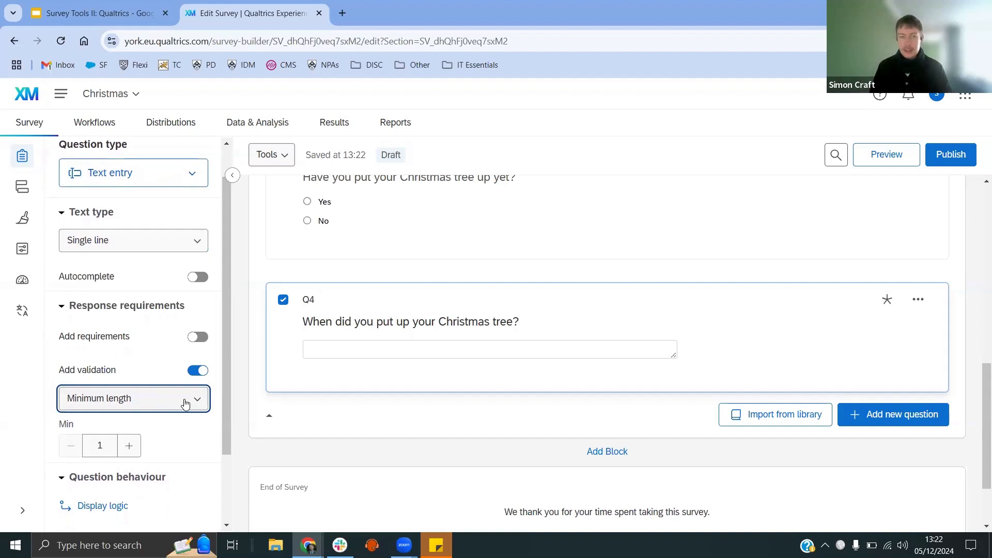
pyautogui.click(185, 403)
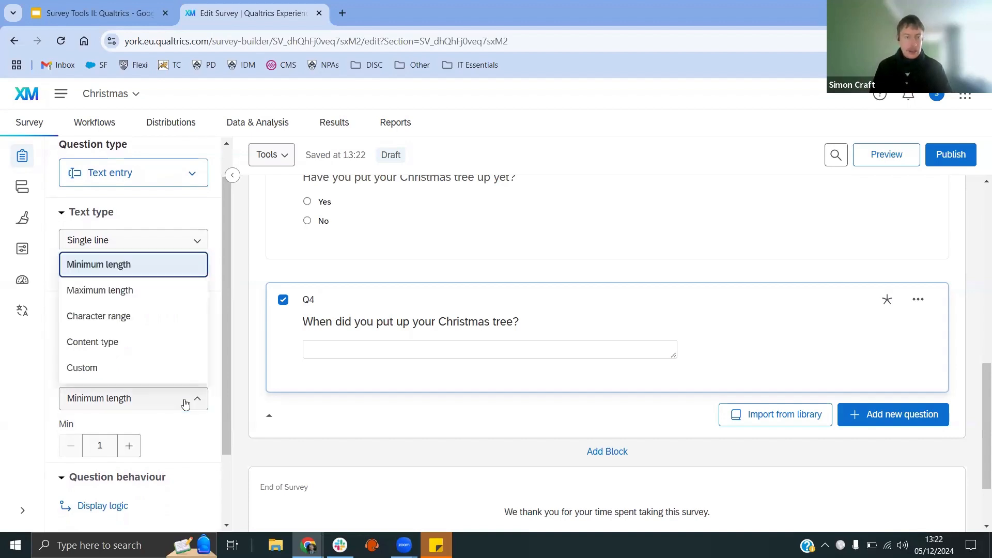
pyautogui.click(126, 343)
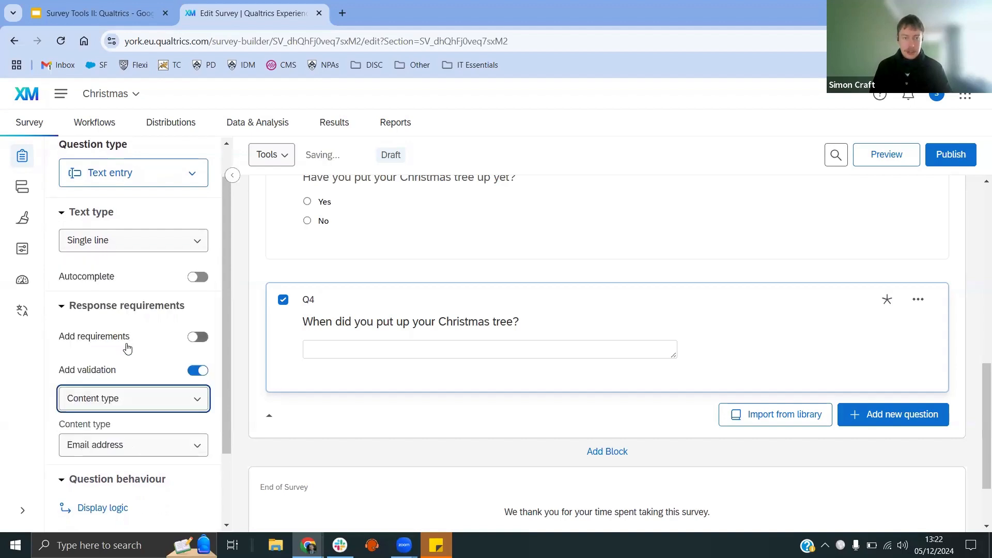
# Step: Set the validation content type to Date format using the dd/mm/yyyy format
pyautogui.click(187, 453)
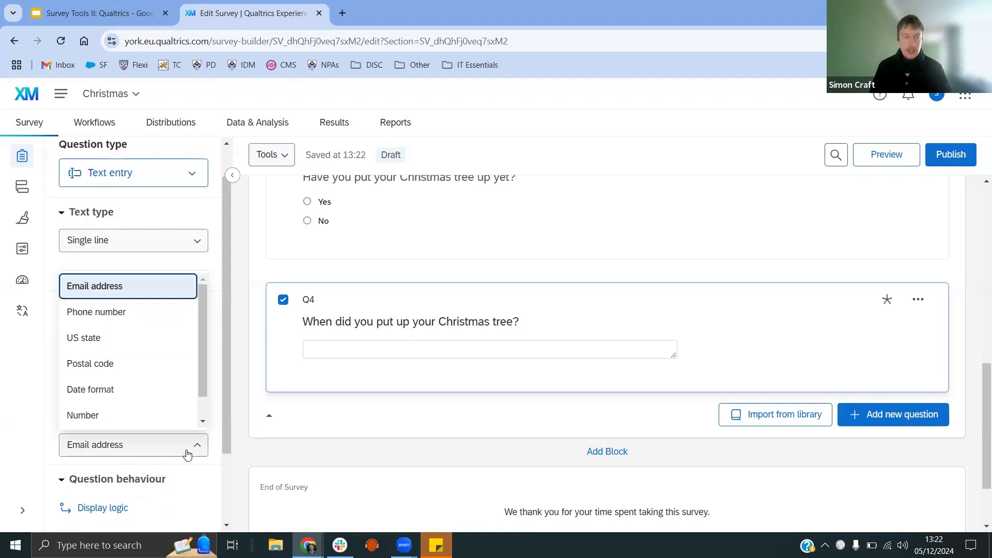
pyautogui.click(111, 390)
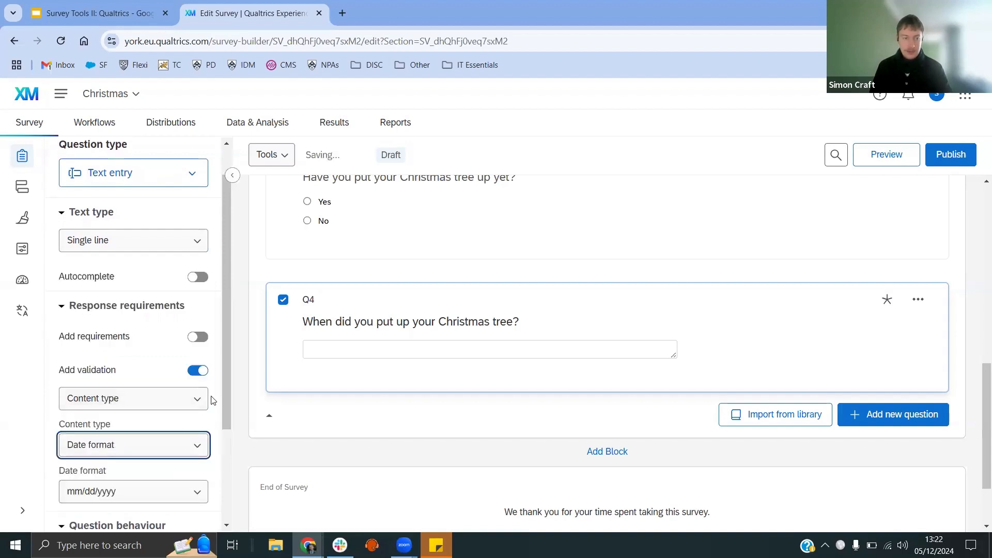
pyautogui.scroll(-3, 212, 400)
pyautogui.click(100, 364)
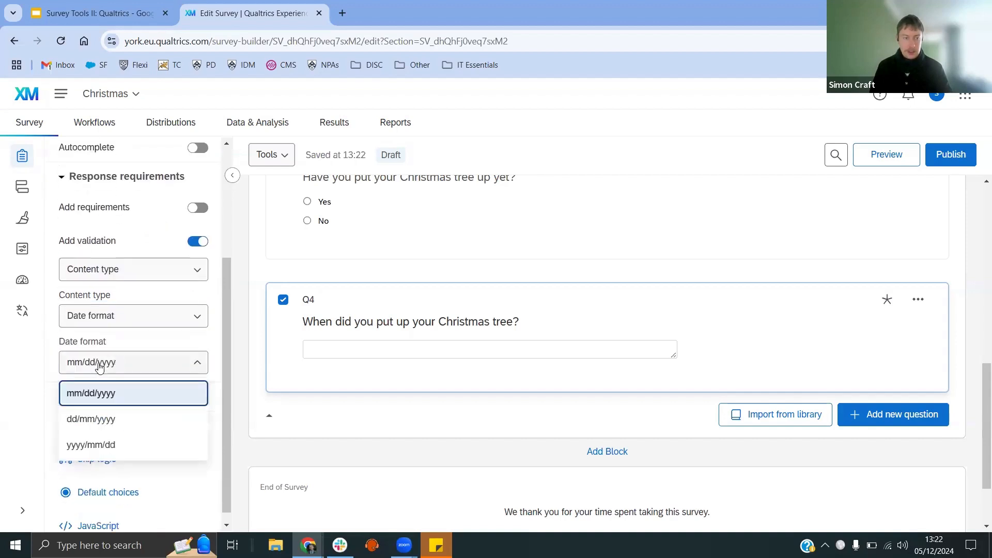
pyautogui.click(91, 419)
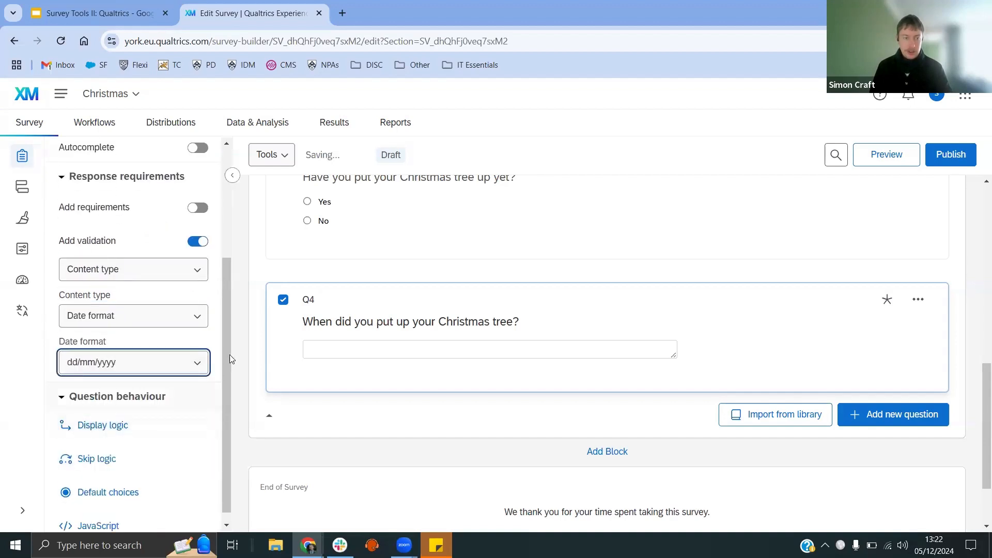
pyautogui.moveTo(224, 359); pyautogui.dragTo(224, 344)
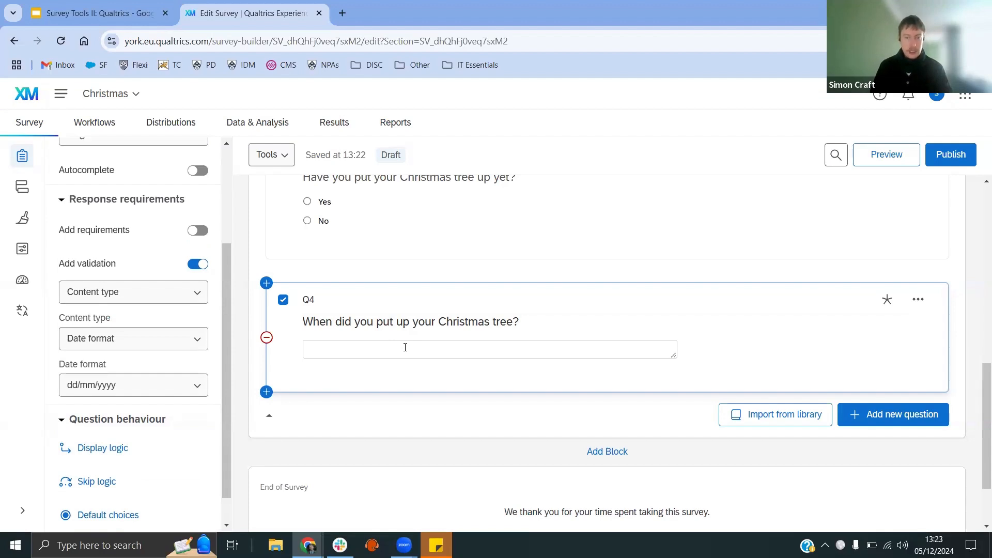
# Step: Add a new block below the first block and name it "Christmas haters"
pyautogui.scroll(-1, 387, 390)
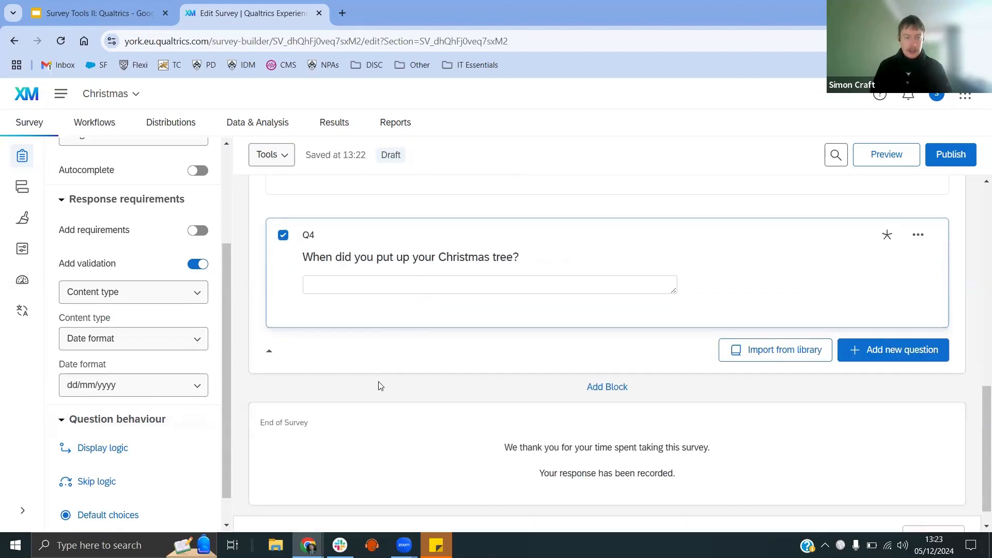
pyautogui.click(600, 388)
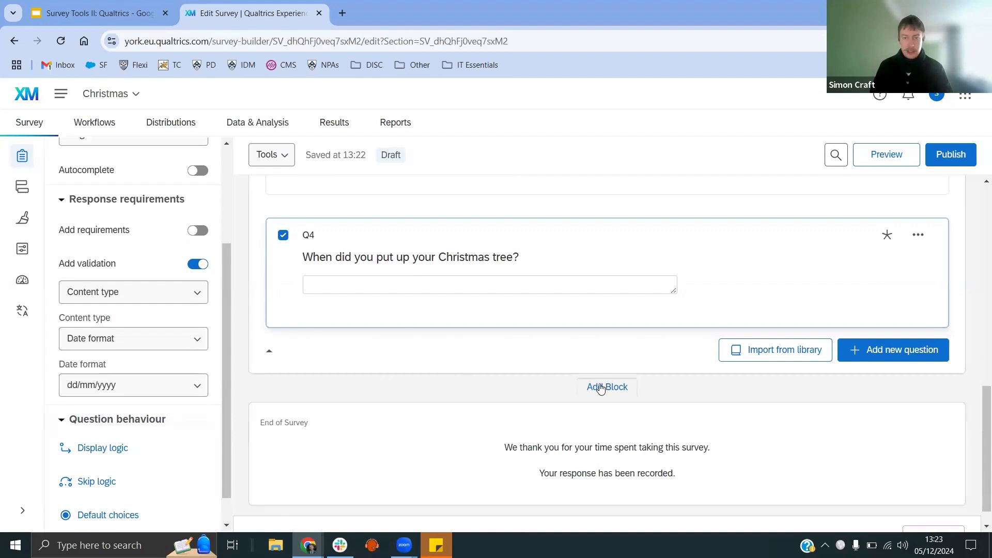
pyautogui.click(321, 432)
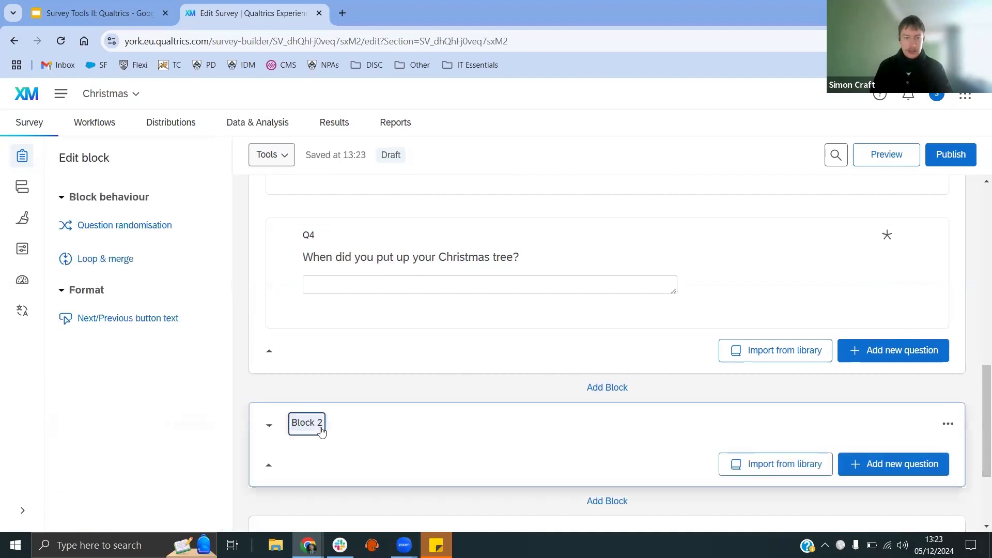
pyautogui.write('Chris')
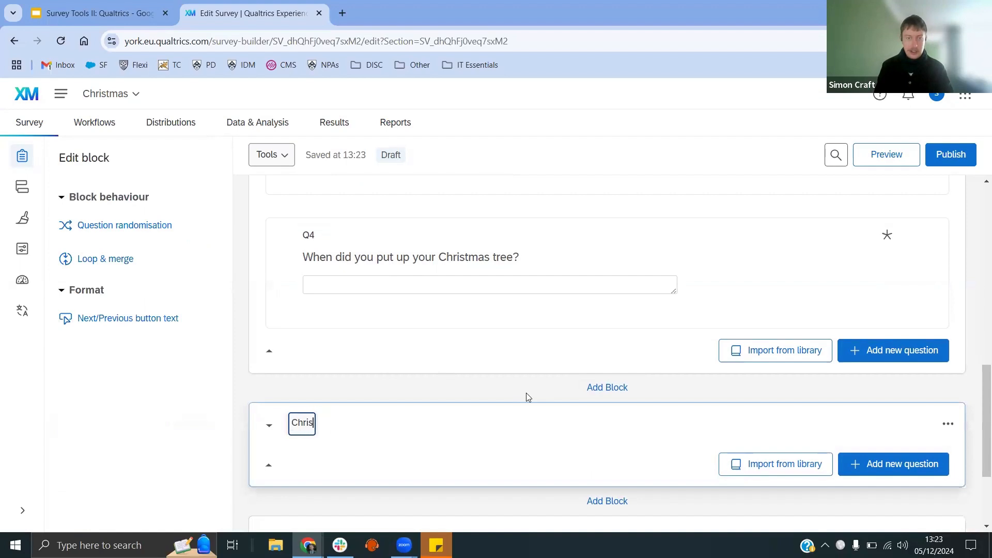
pyautogui.write('tmas haters')
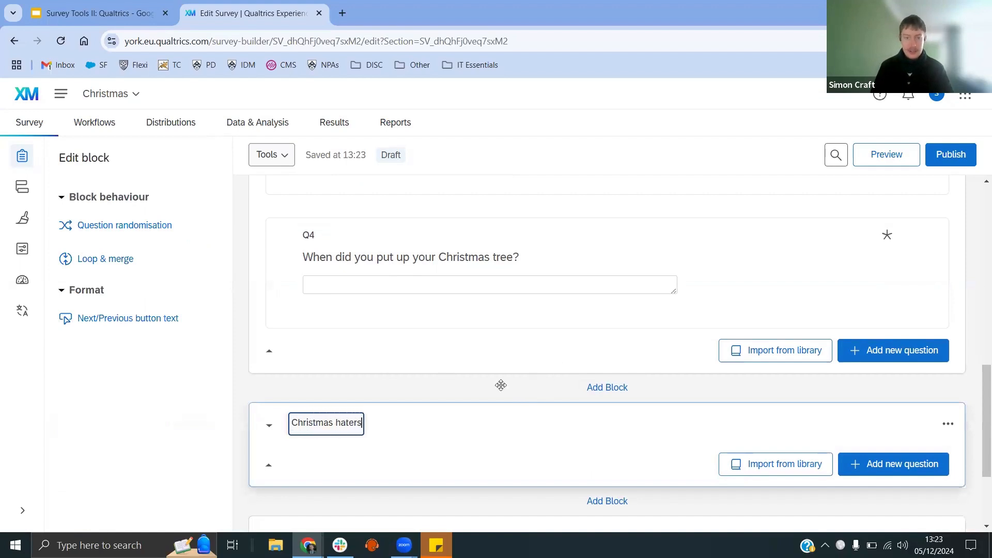
pyautogui.click(479, 401)
# Step: Add a Multiple choice question to the Christmas haters block
pyautogui.scroll(-1, 450, 391)
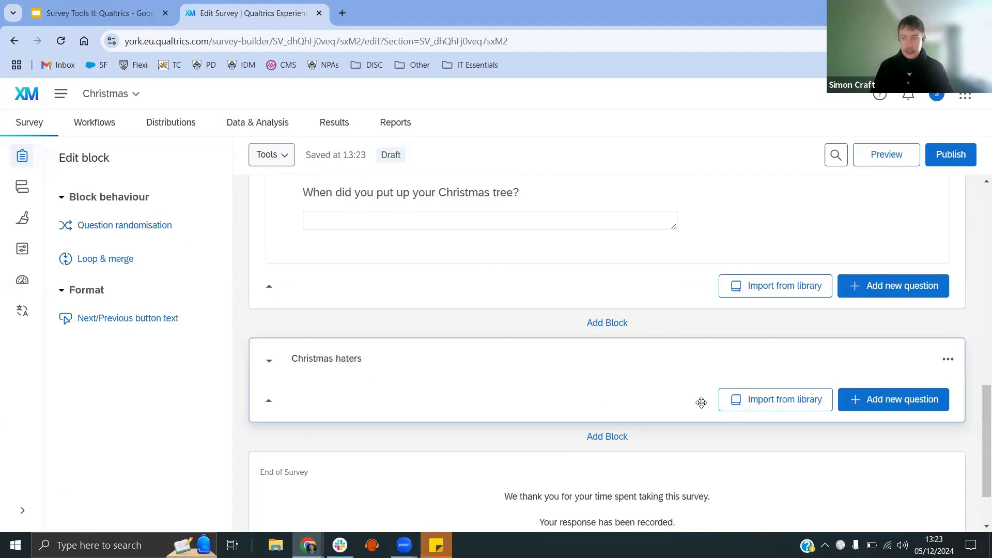
pyautogui.click(942, 401)
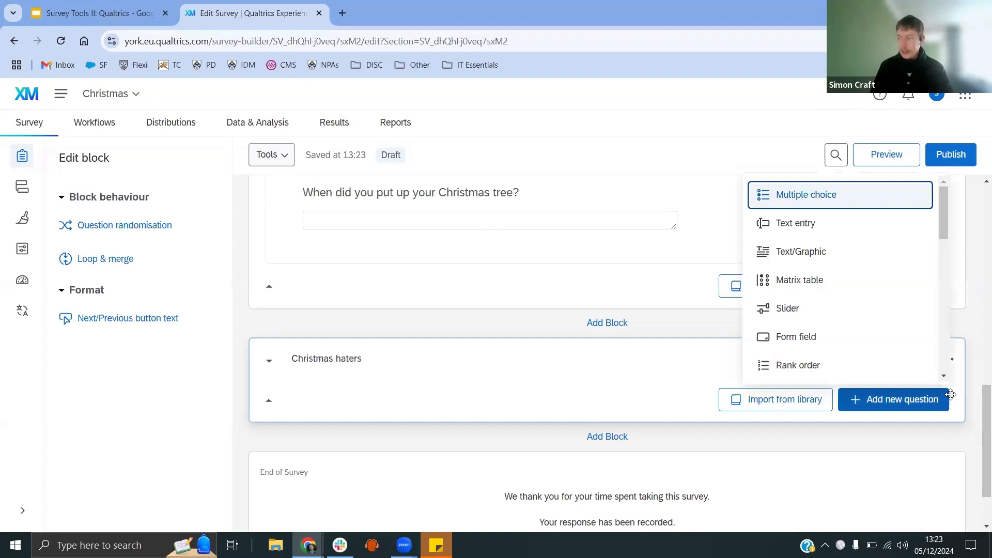
pyautogui.click(762, 202)
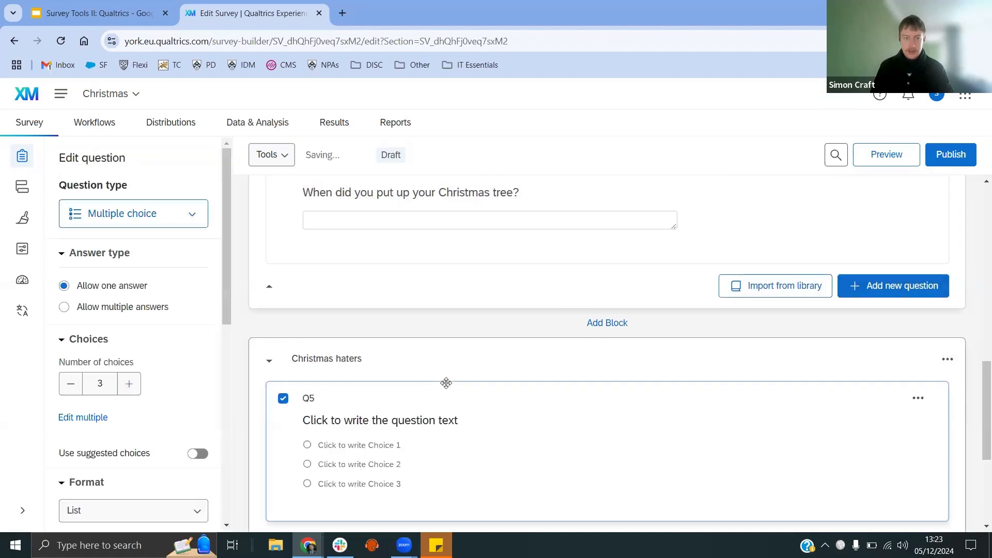
# Step: Write the new question's text as "Why don't you like Christmas?"
pyautogui.click(409, 424)
pyautogui.write("Why don'")
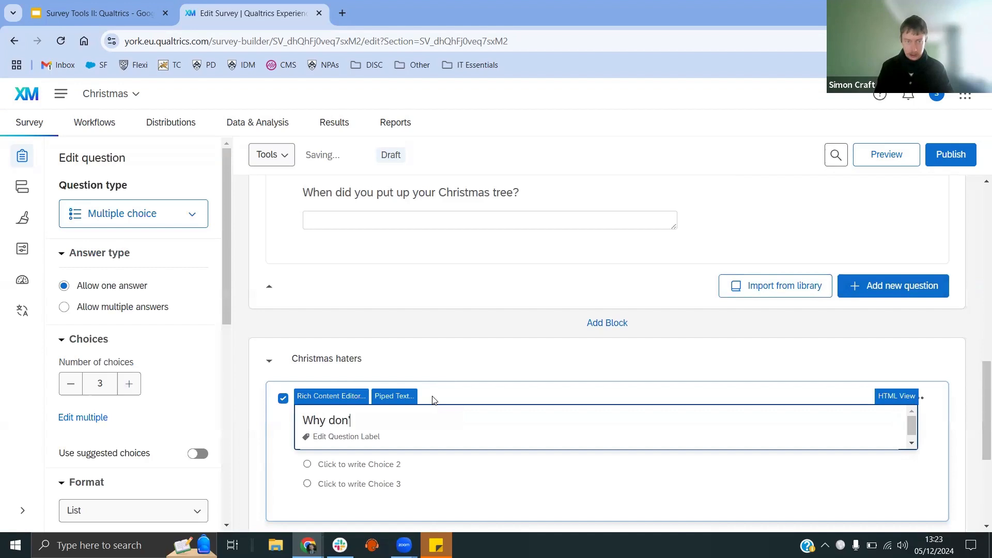
pyautogui.write('t you like Ch')
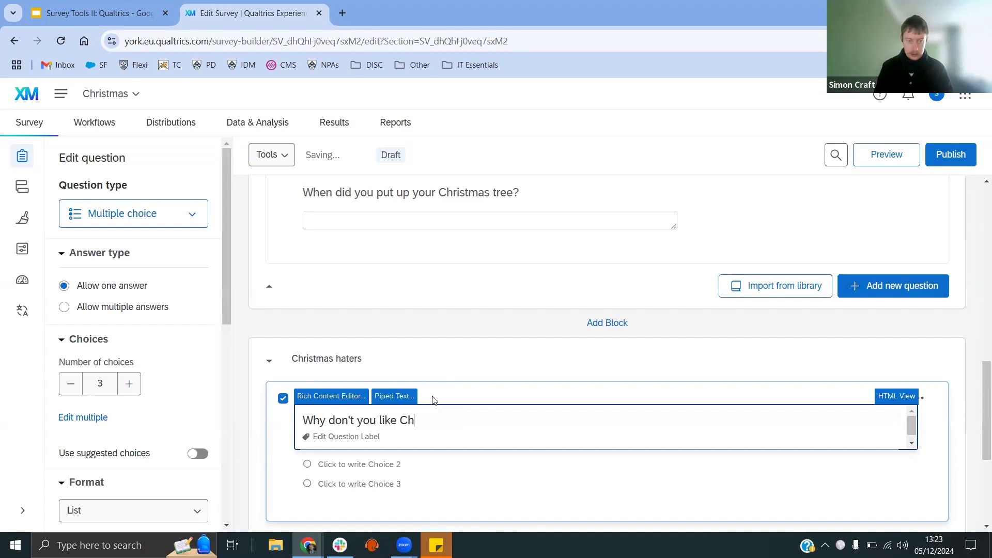
pyautogui.write('ristmas?')
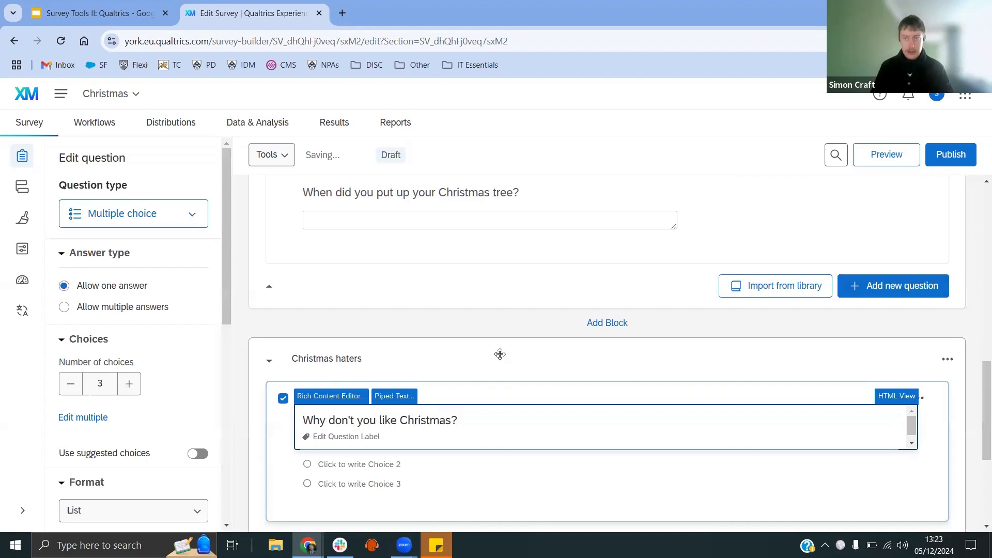
pyautogui.click(501, 398)
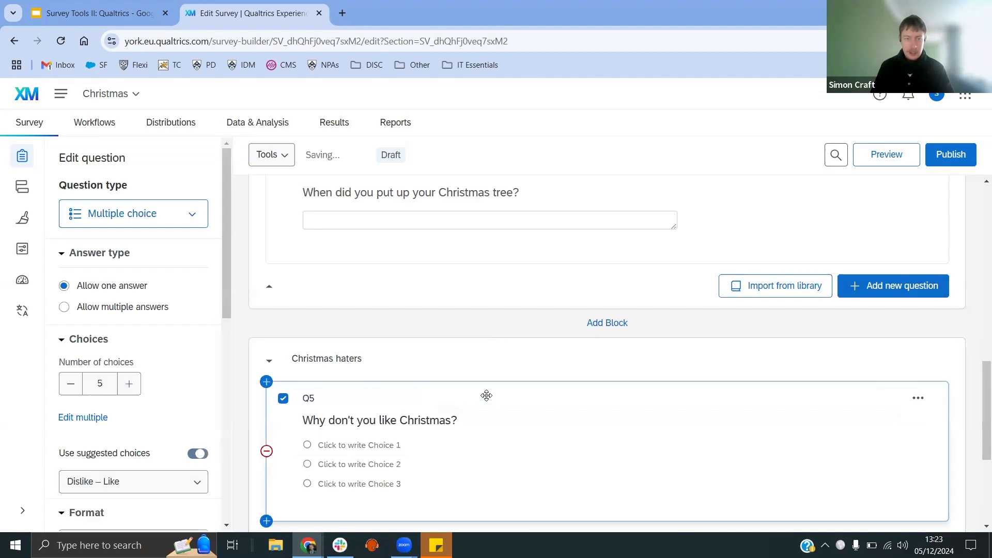
# Step: Replace the first three choices with Too cold, Too expensive and Have to work over Christmas
pyautogui.scroll(-1, 428, 385)
pyautogui.click(383, 379)
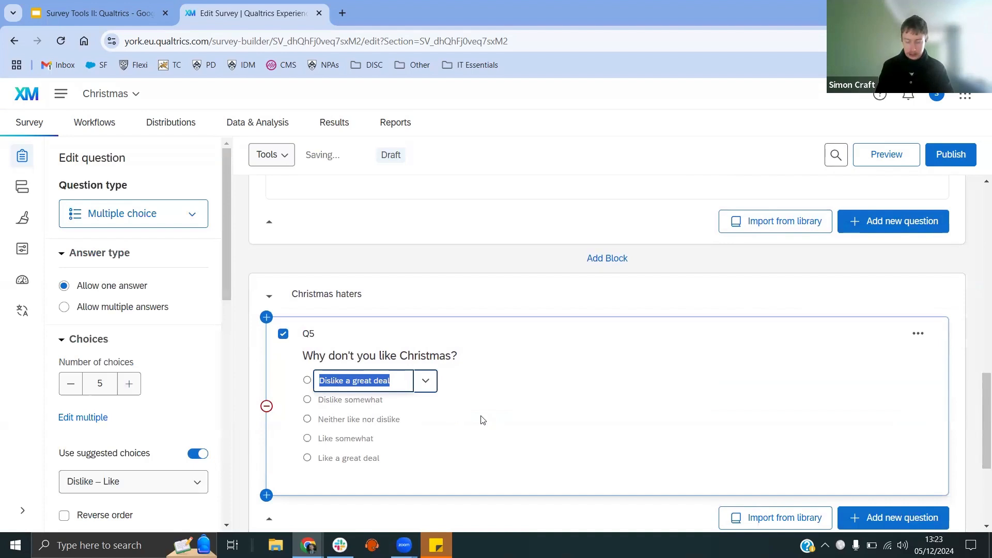
pyautogui.write('Too cold')
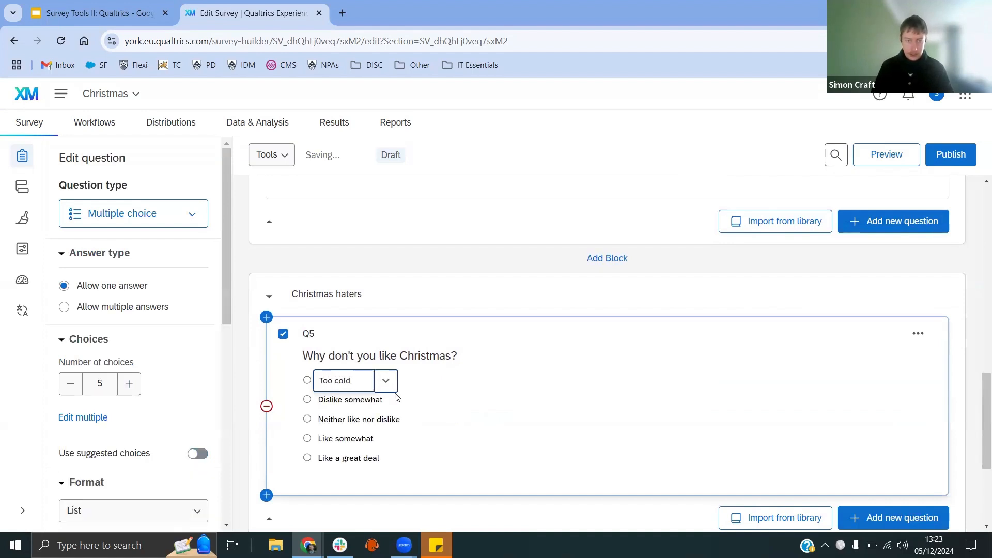
pyautogui.click(381, 401)
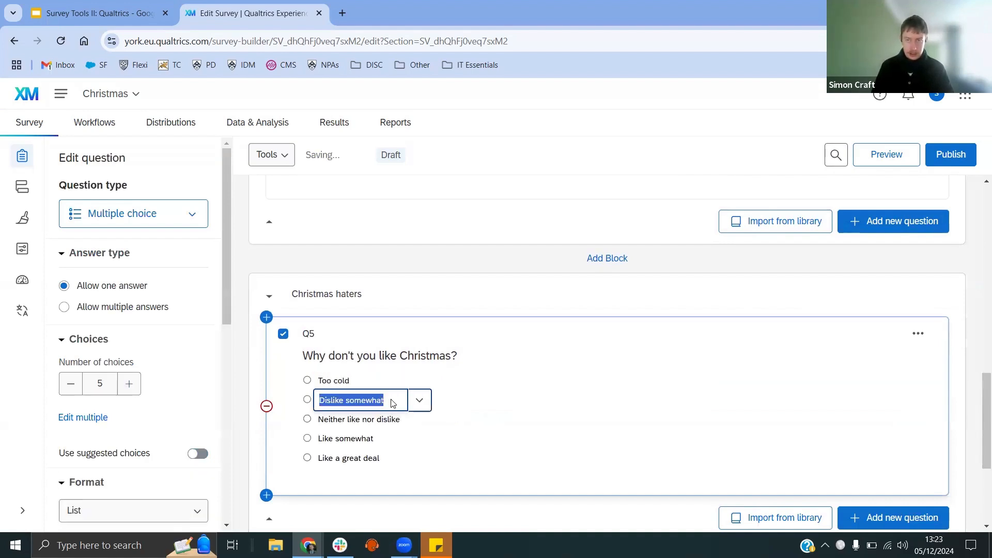
pyautogui.write('Too exp')
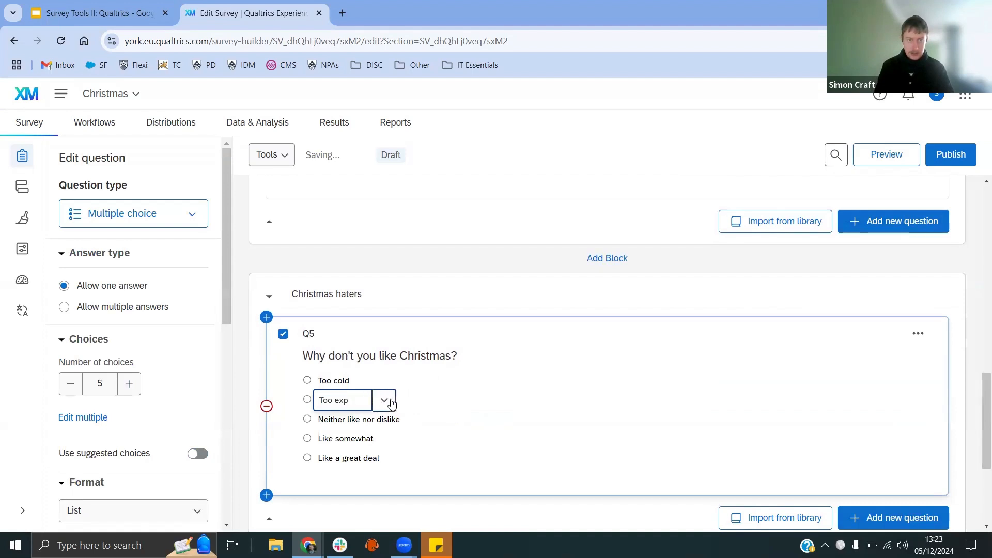
pyautogui.write('ensive')
pyautogui.click(370, 421)
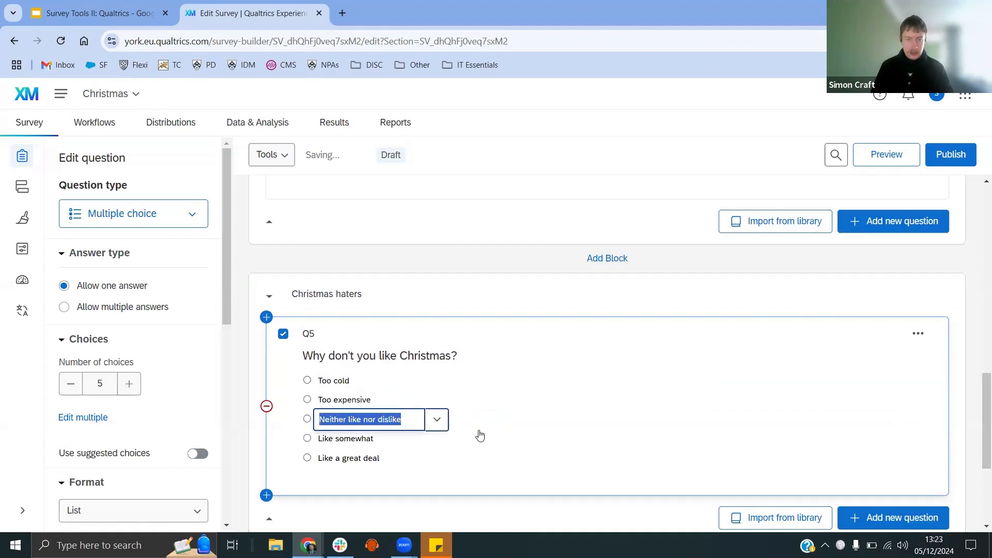
pyautogui.write('Have to wor')
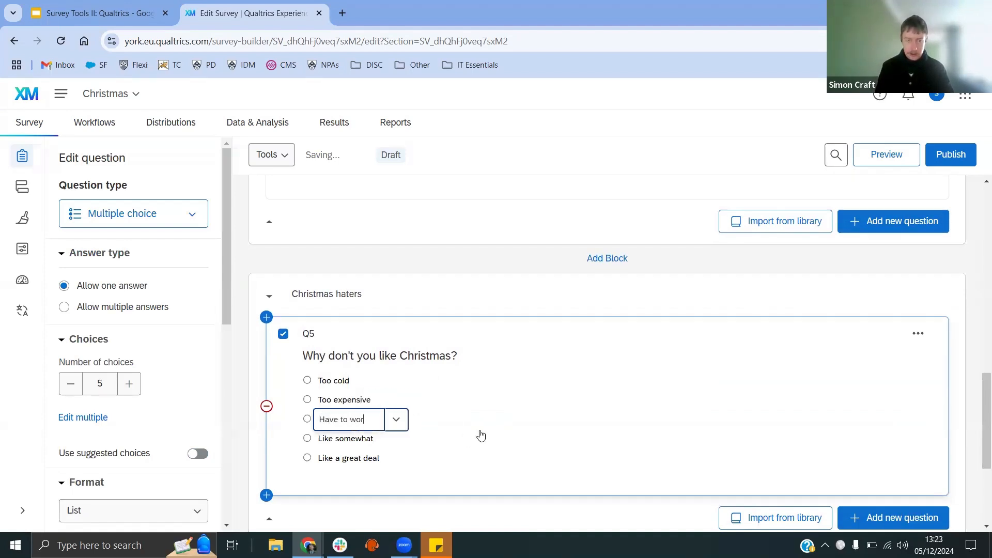
pyautogui.write('k over Christma')
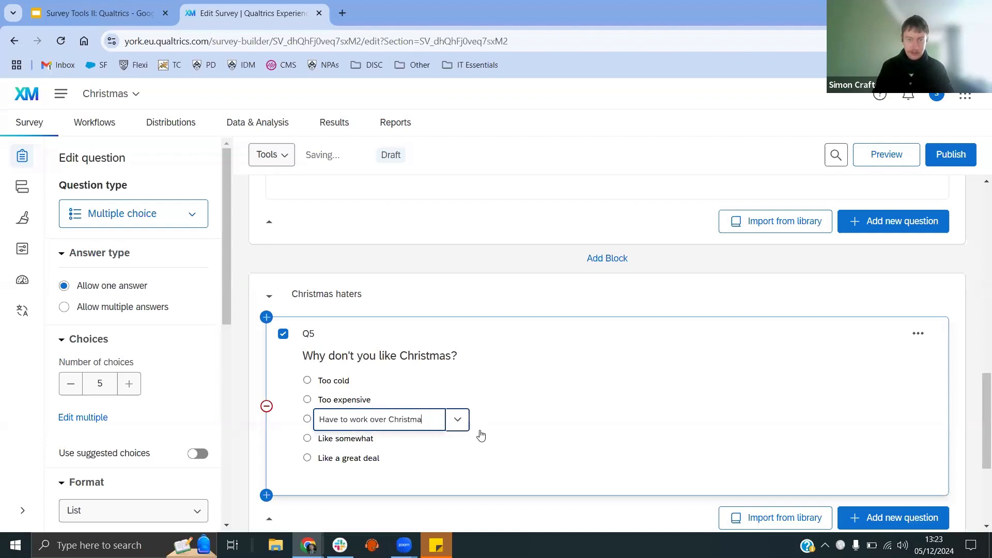
pyautogui.write('s')
# Step: Reduce the question to four choices and rename the fourth choice as Other
pyautogui.click(386, 461)
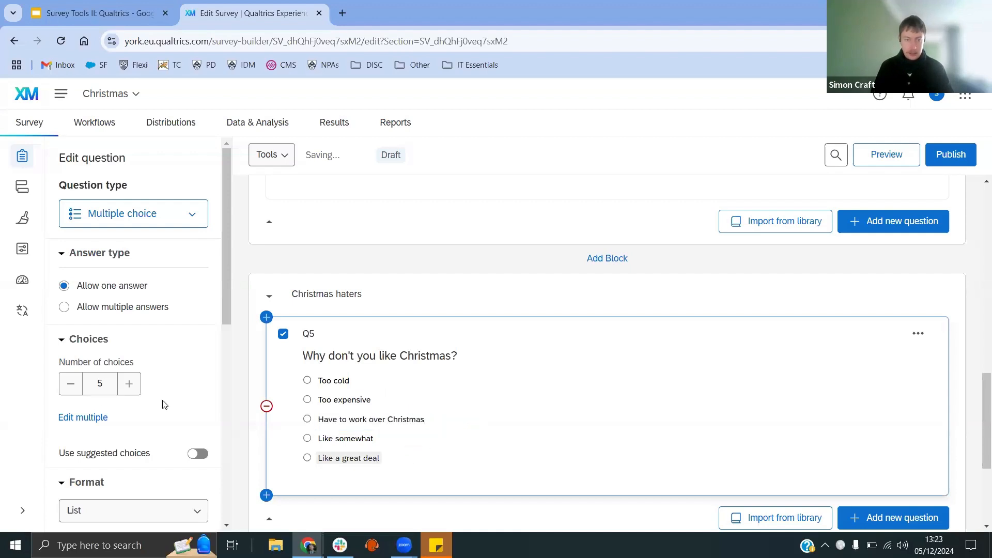
pyautogui.click(70, 384)
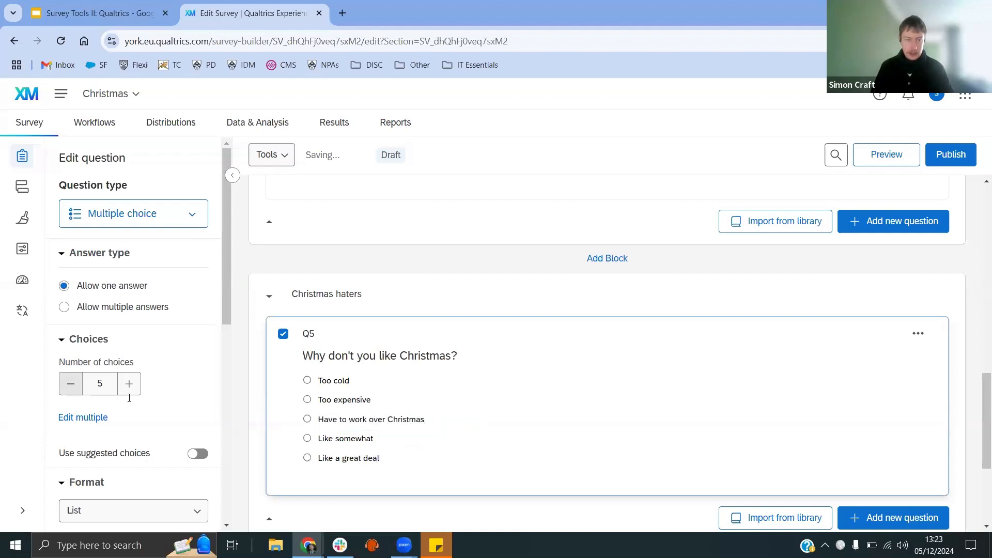
pyautogui.click(355, 440)
pyautogui.hotkey('ctrl', 'a')
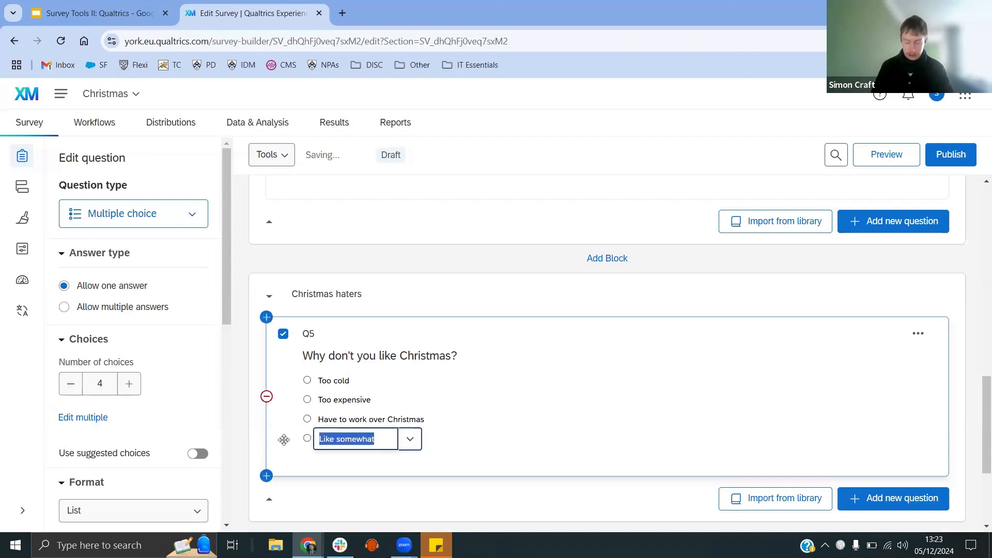
pyautogui.write('Other')
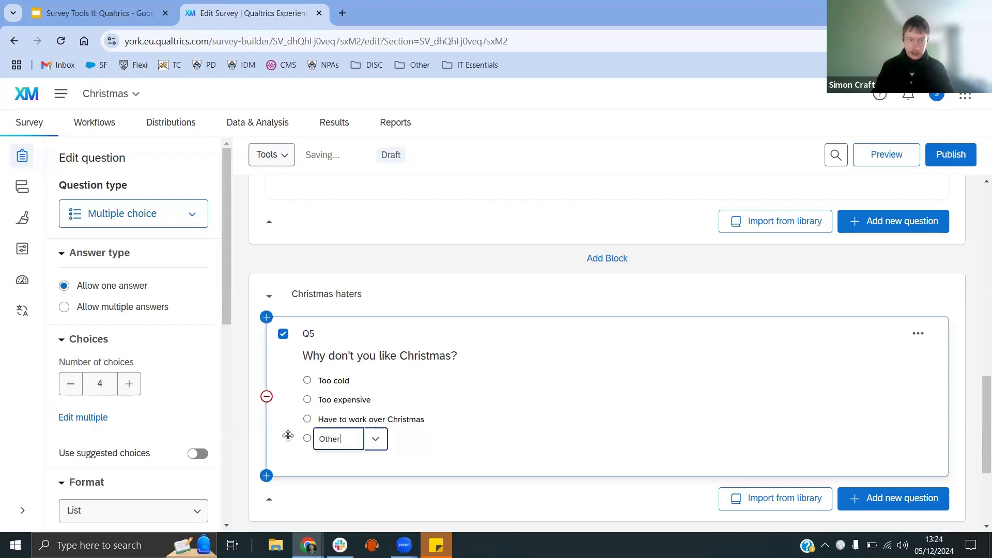
pyautogui.click(377, 462)
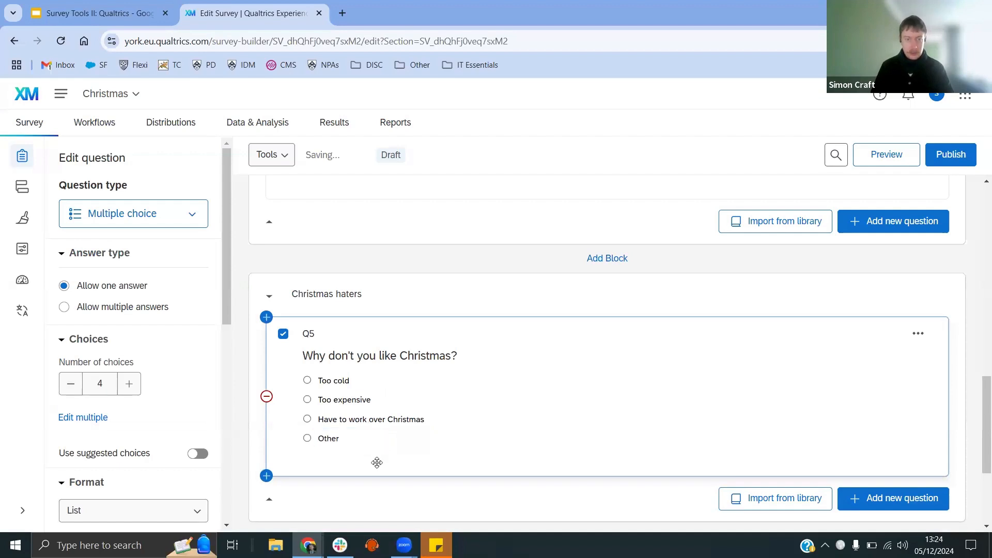
# Step: Allow text entry on the Other choice
pyautogui.click(340, 438)
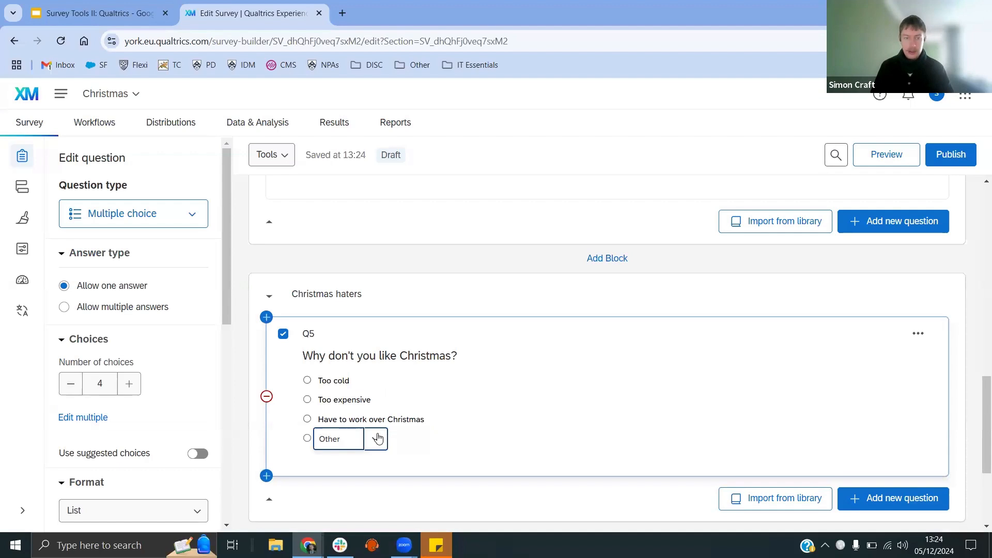
pyautogui.click(377, 439)
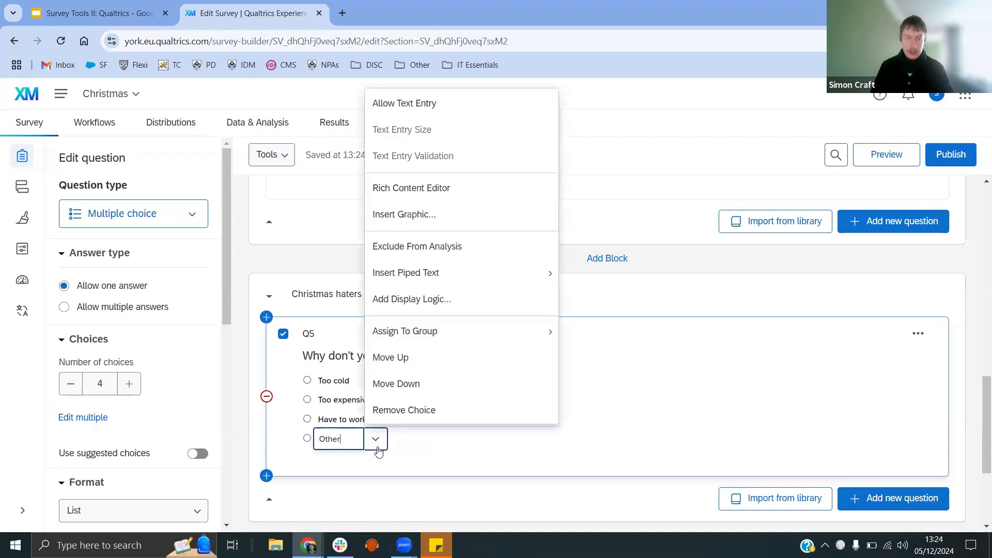
pyautogui.click(434, 107)
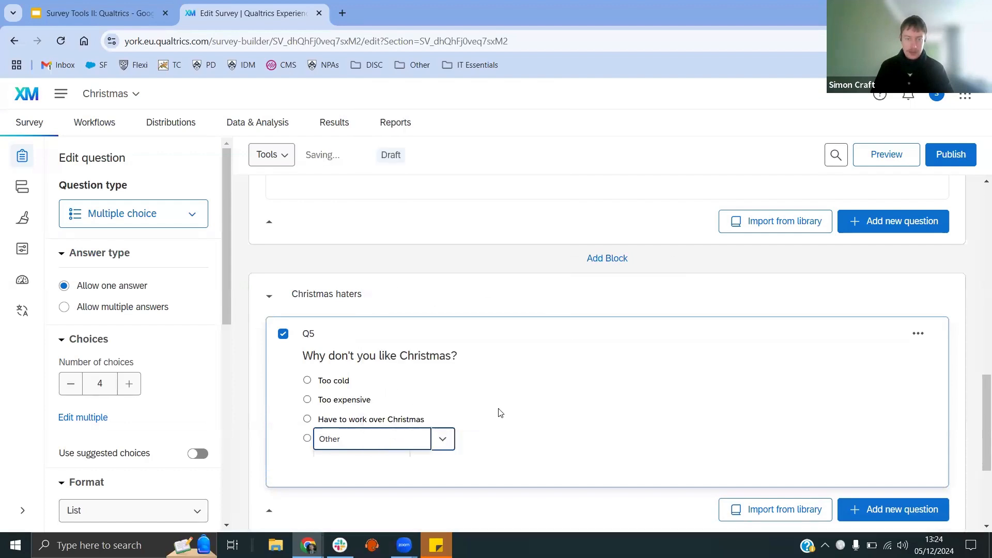
# Step: Switch the question to allow multiple answers
pyautogui.scroll(-1, 414, 424)
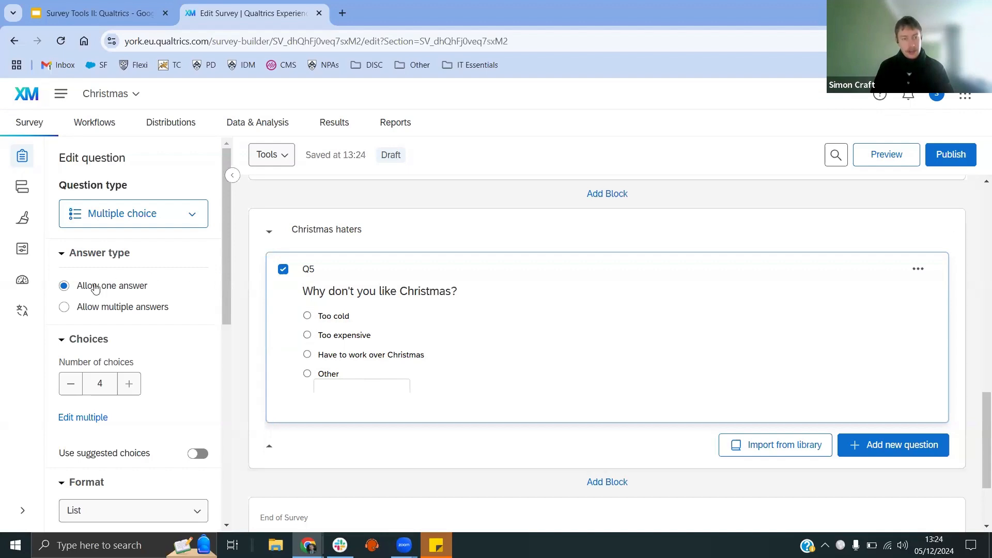
pyautogui.click(64, 308)
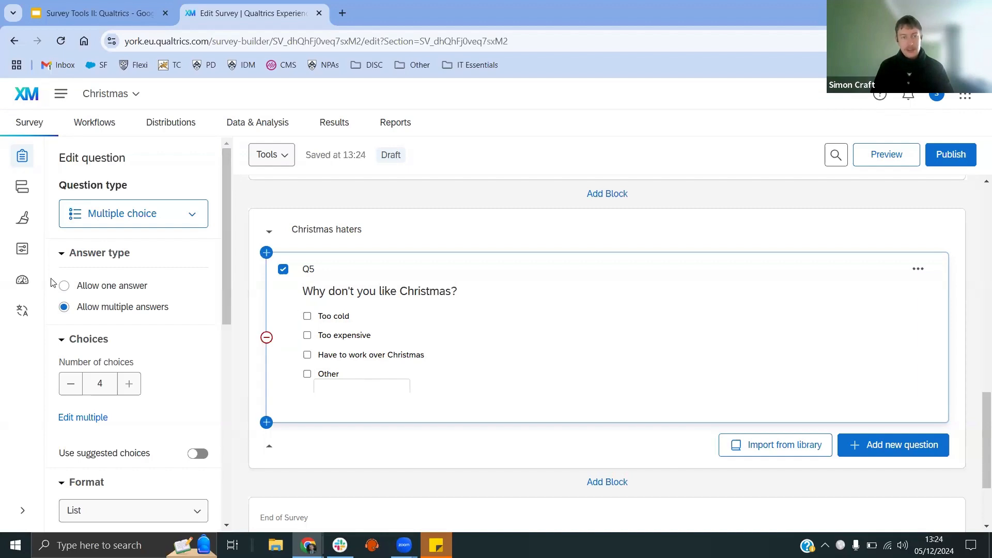
pyautogui.click(65, 287)
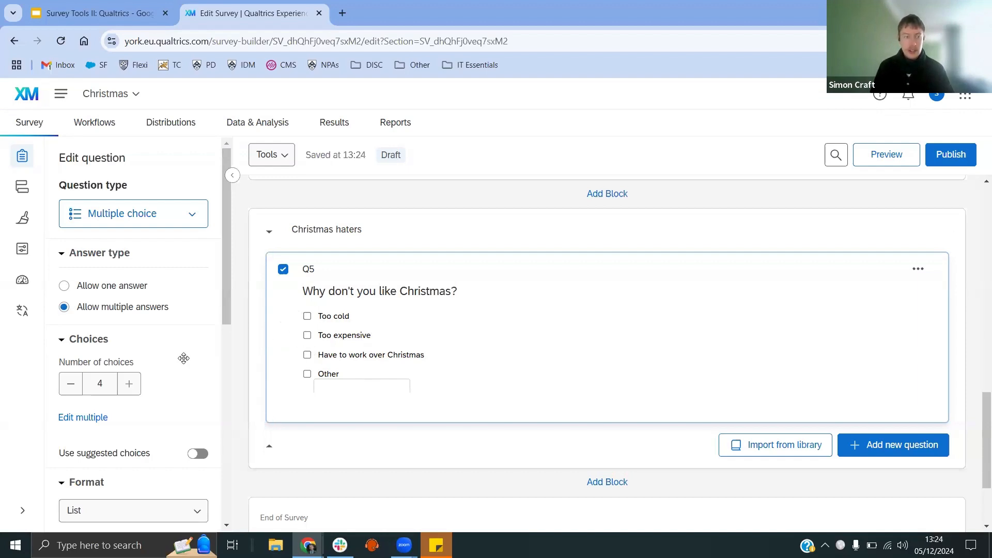
# Step: Add validation requiring a minimum of 2 selected choices
pyautogui.scroll(-5, 184, 356)
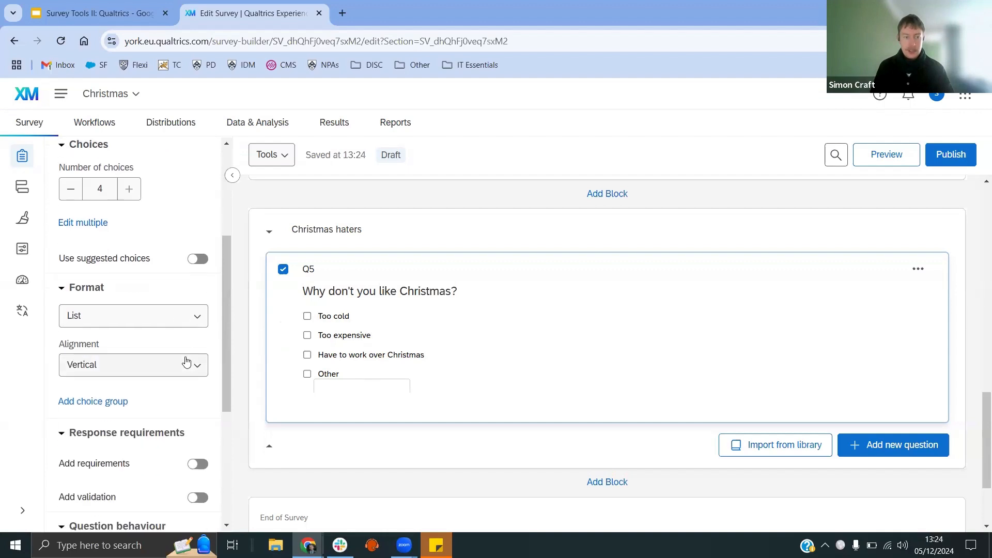
pyautogui.scroll(-2, 184, 362)
pyautogui.click(196, 306)
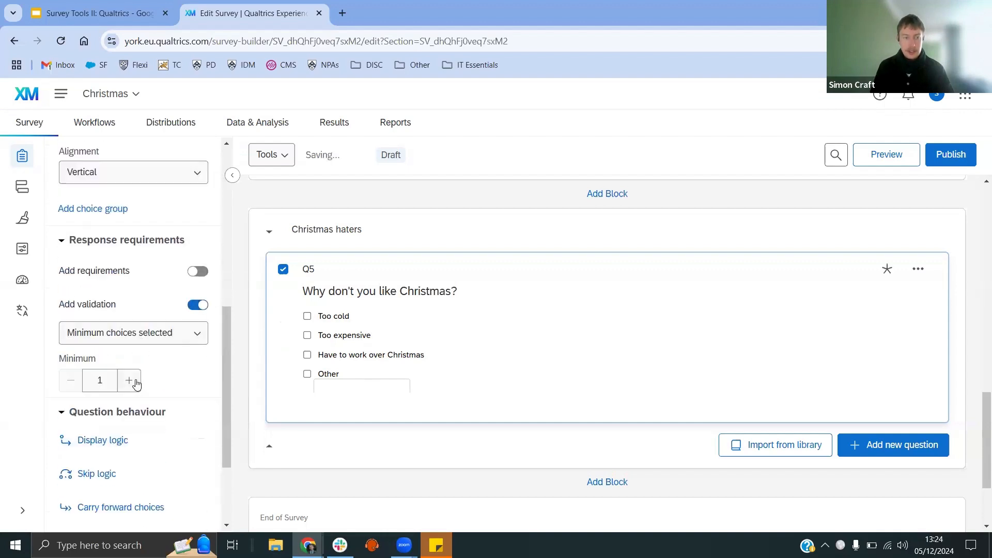
pyautogui.click(136, 383)
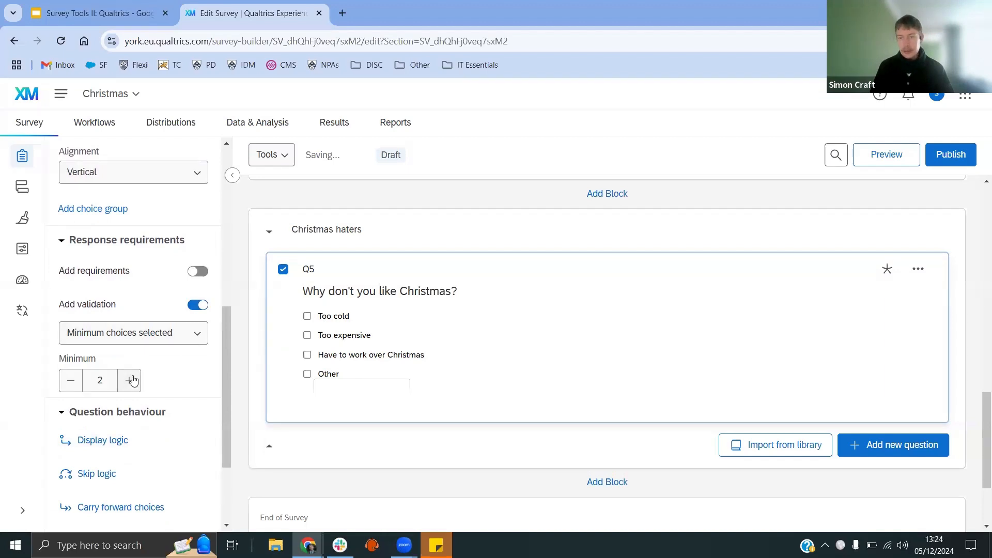
# Step: Change the validation to an answer range of 1 to 1, then switch validation off
pyautogui.click(149, 335)
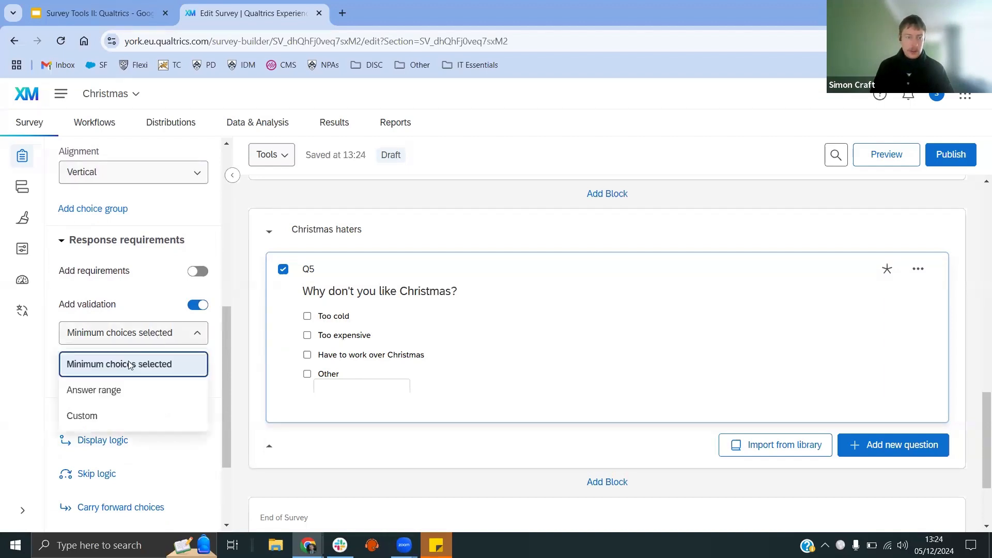
pyautogui.click(104, 389)
pyautogui.click(86, 380)
pyautogui.moveTo(86, 380); pyautogui.dragTo(53, 386)
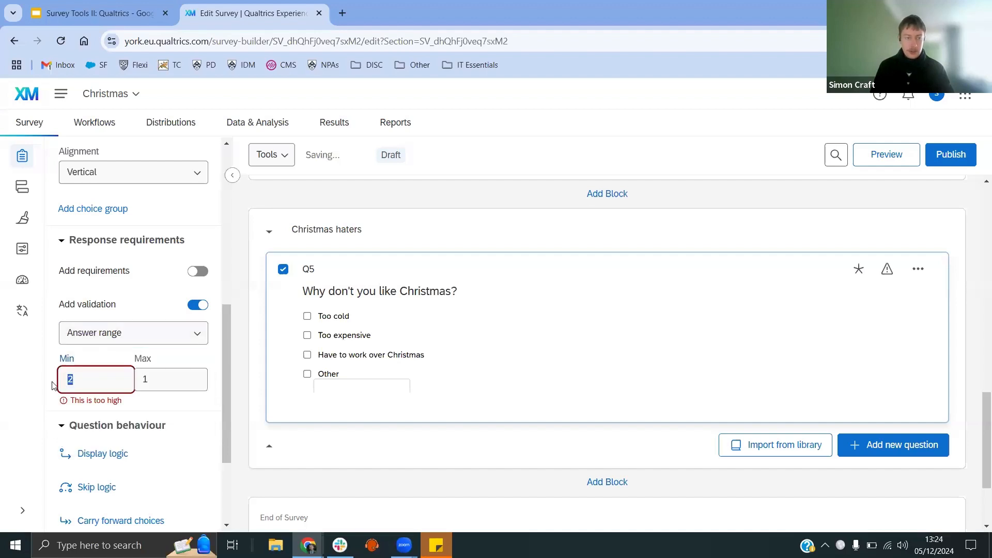
pyautogui.write('1')
pyautogui.click(166, 389)
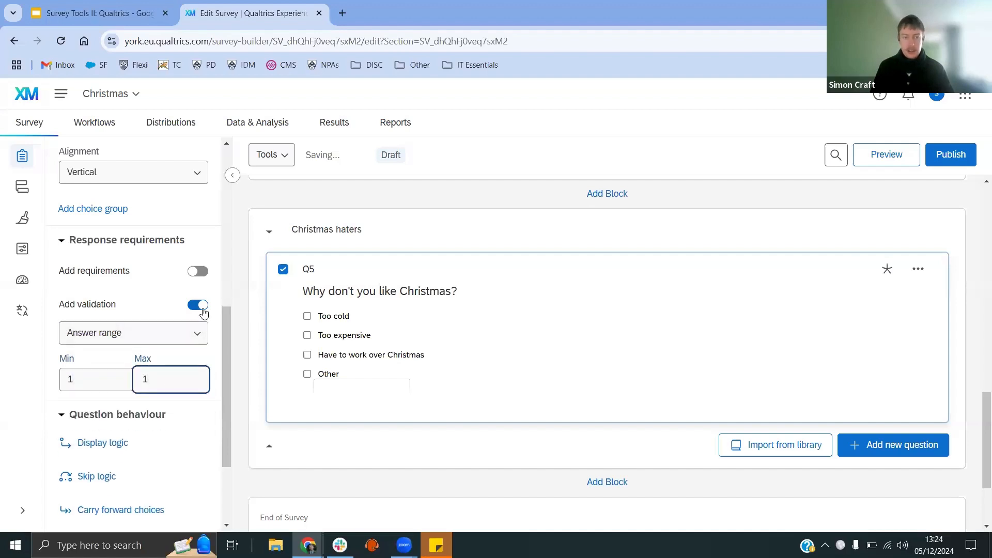
pyautogui.click(202, 309)
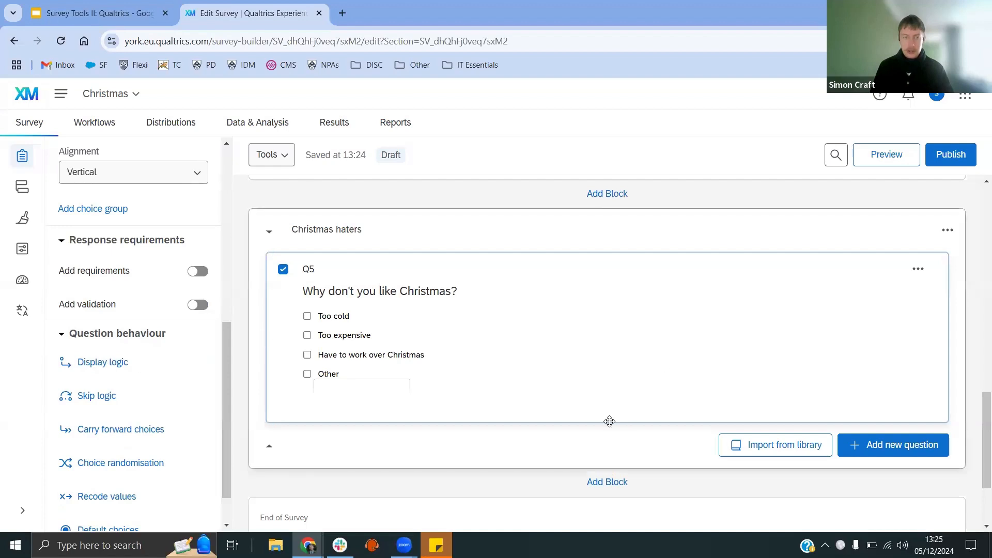
# Step: Add a new block and name it Last section
pyautogui.click(617, 482)
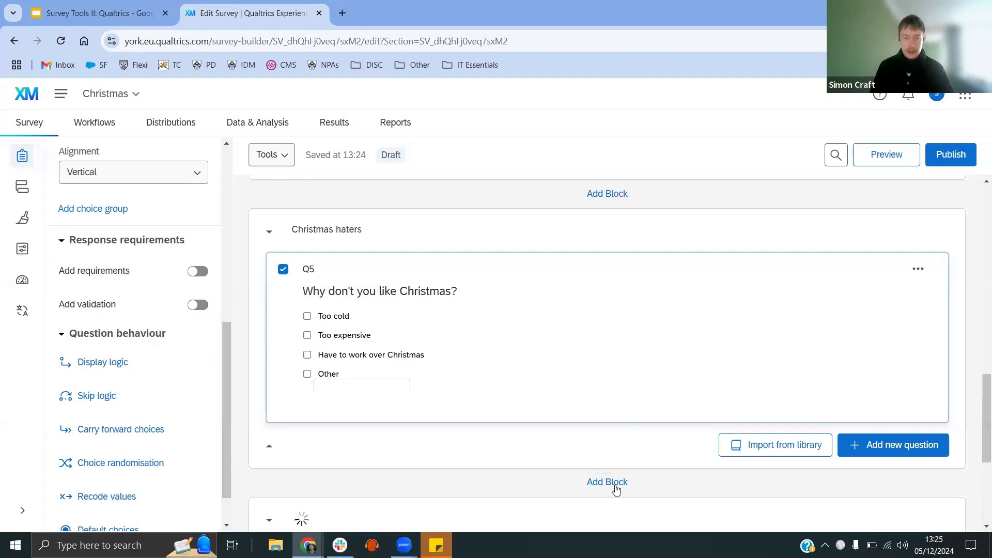
pyautogui.scroll(-1, 439, 448)
pyautogui.click(319, 454)
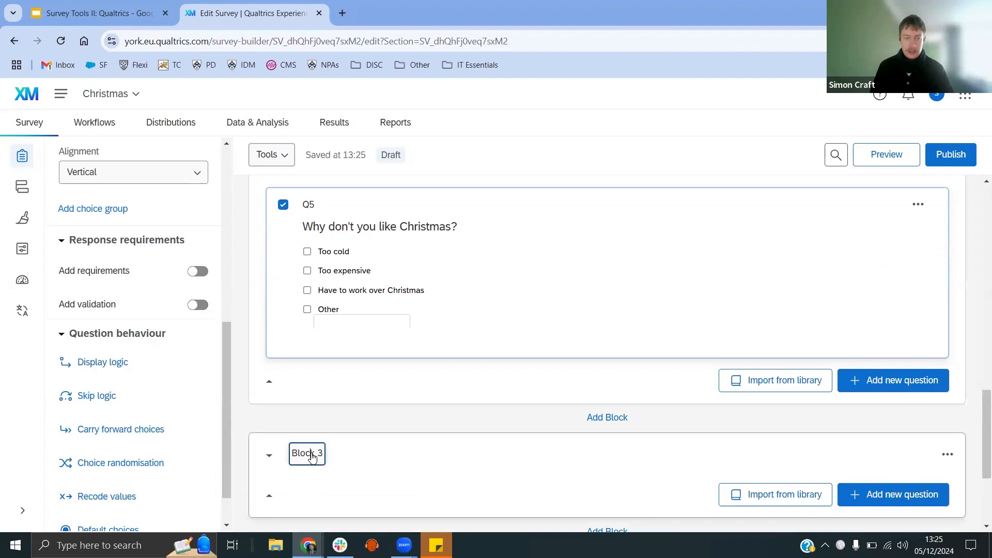
pyautogui.write('Last ')
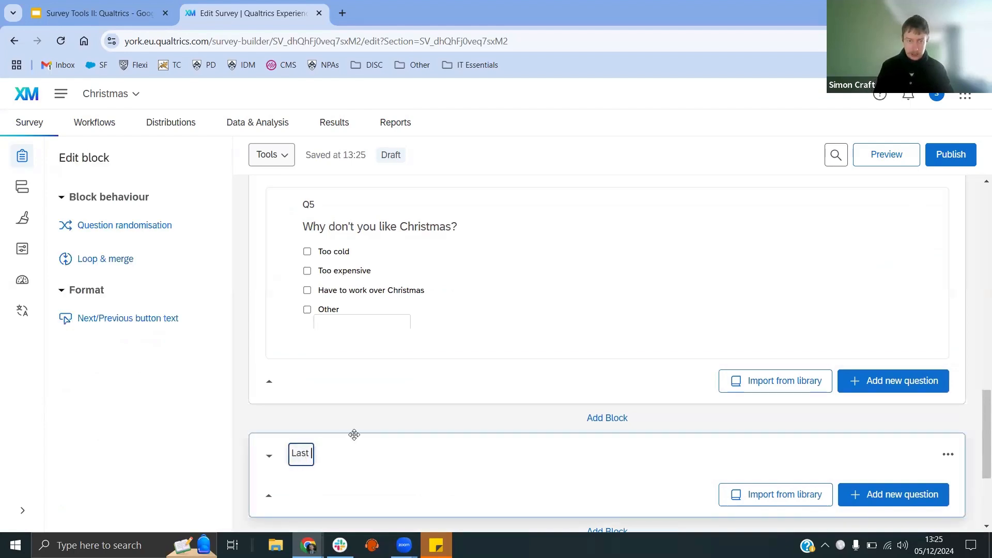
pyautogui.write('section')
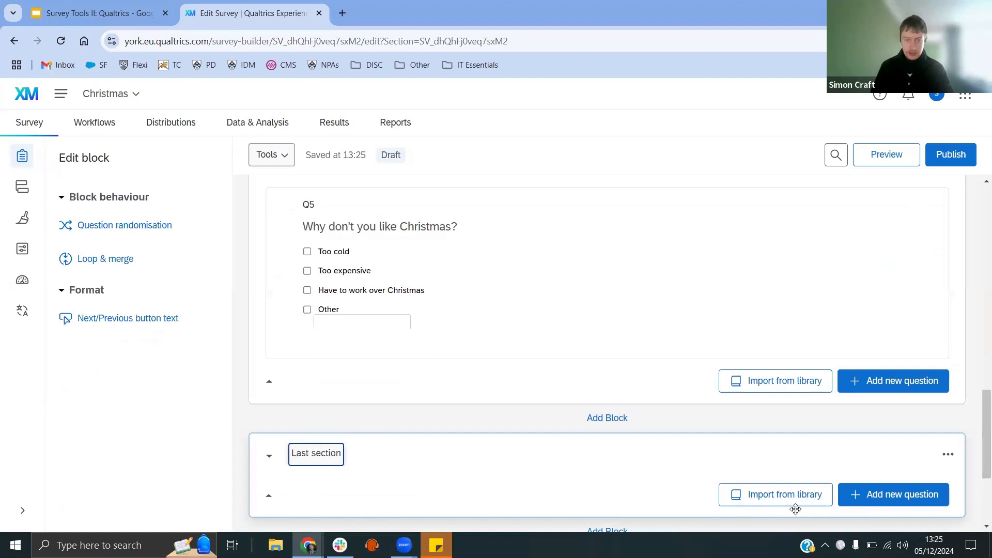
# Step: Add a Slider question to the Last section block with the text "How would you rate each of these festive foods?"
pyautogui.click(859, 494)
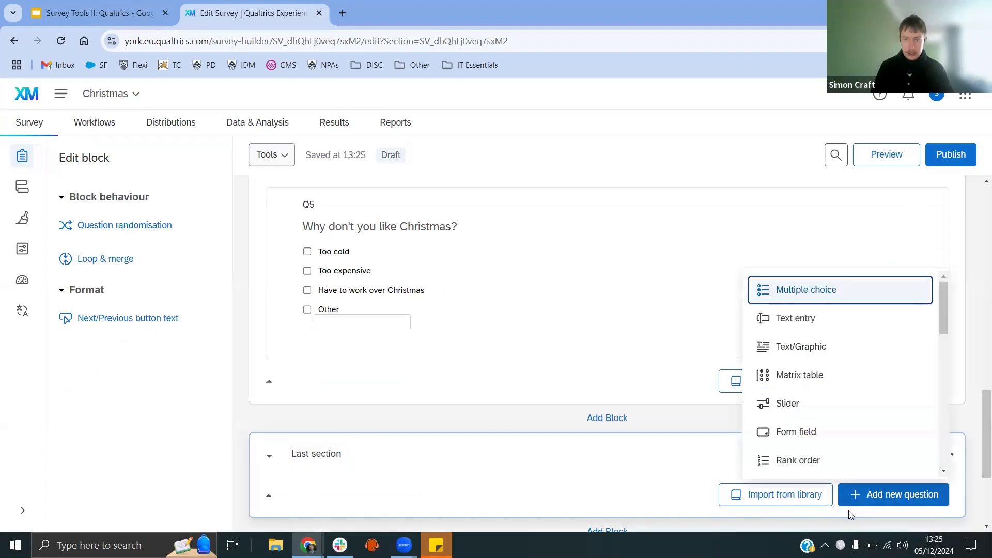
pyautogui.click(830, 403)
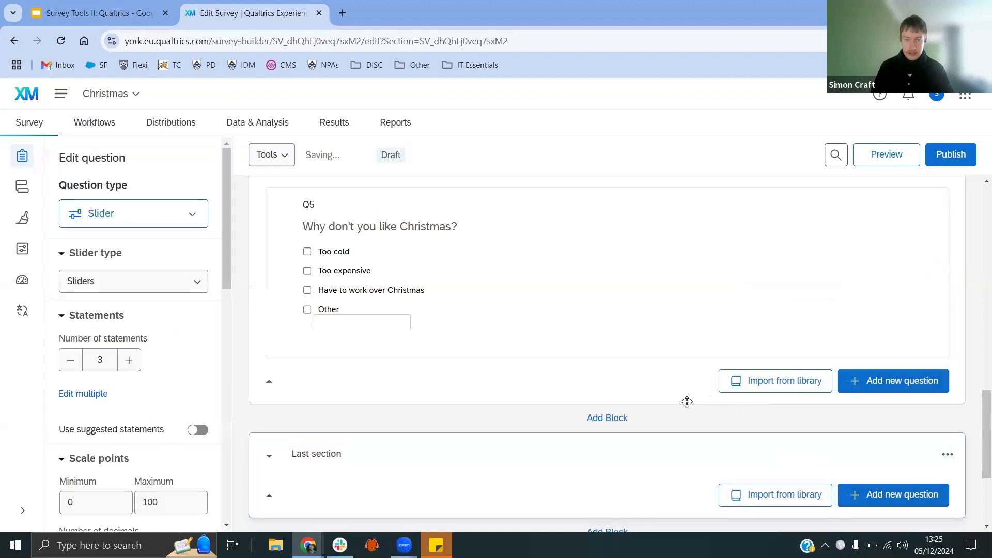
pyautogui.click(474, 212)
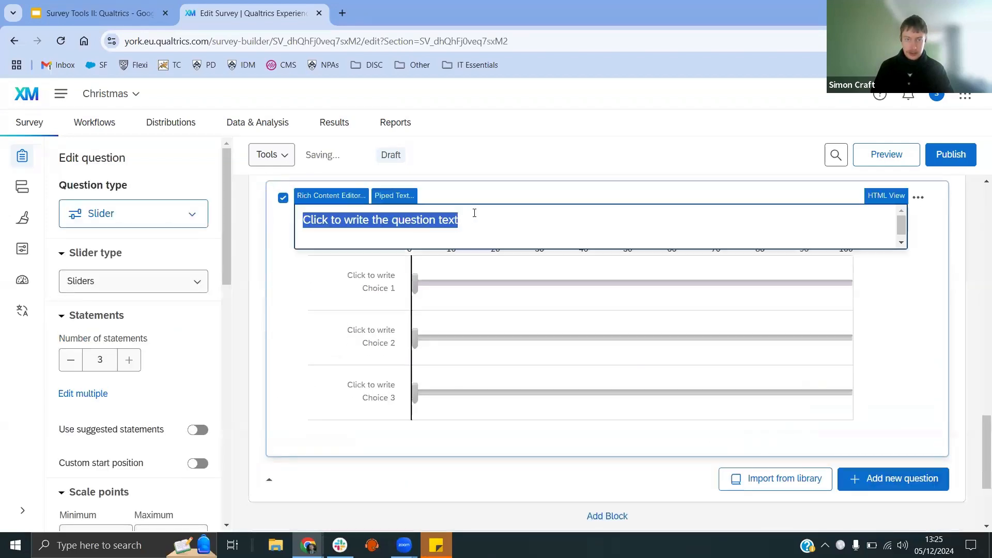
pyautogui.write('How woul')
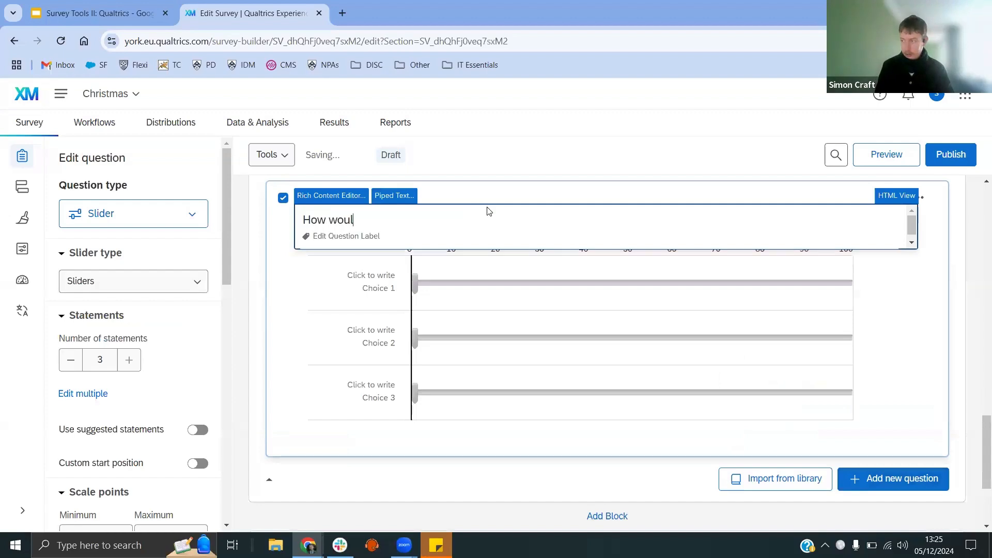
pyautogui.write('d you rate')
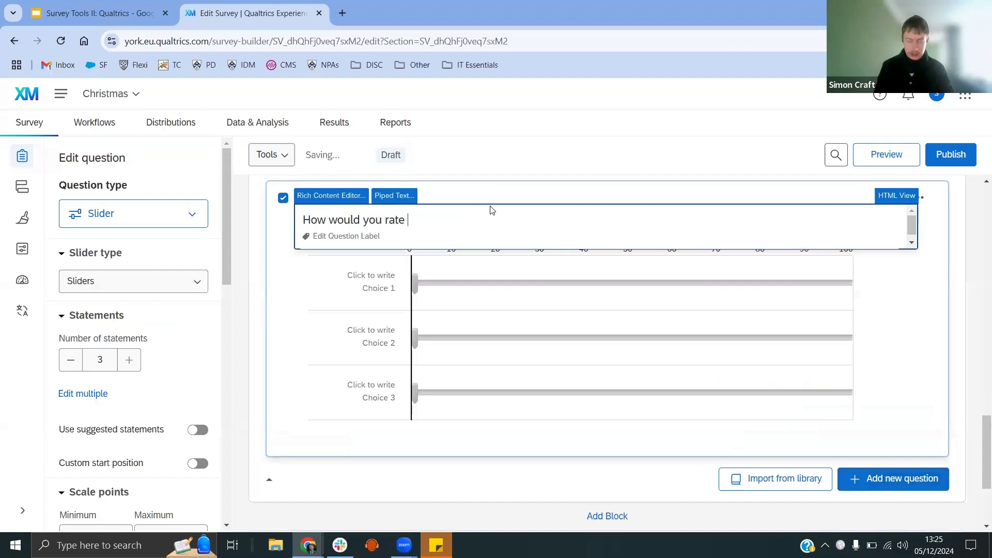
pyautogui.write(' each of these festive foods?')
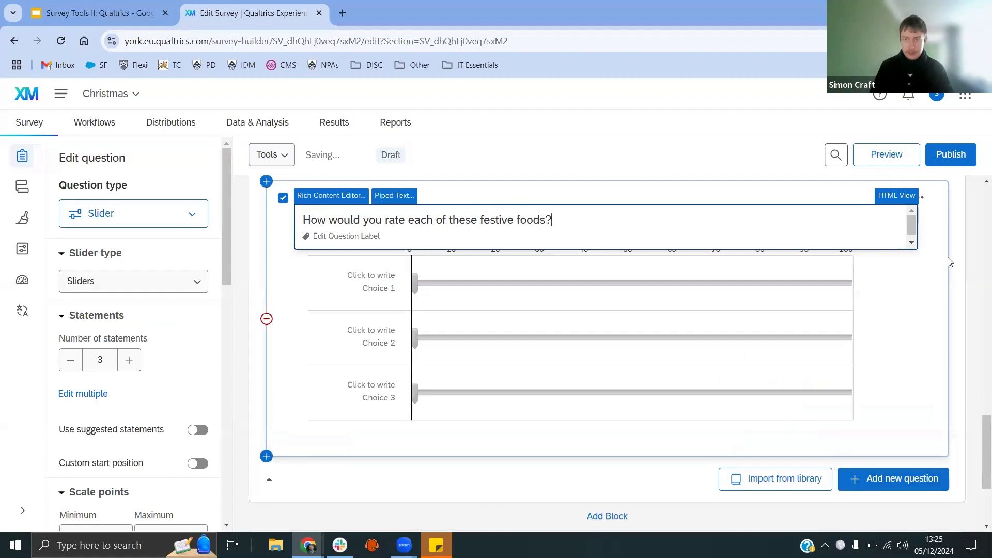
# Step: Label the three slider statements Pigs in blankets, Christmas pudding and Turkey
pyautogui.click(267, 316)
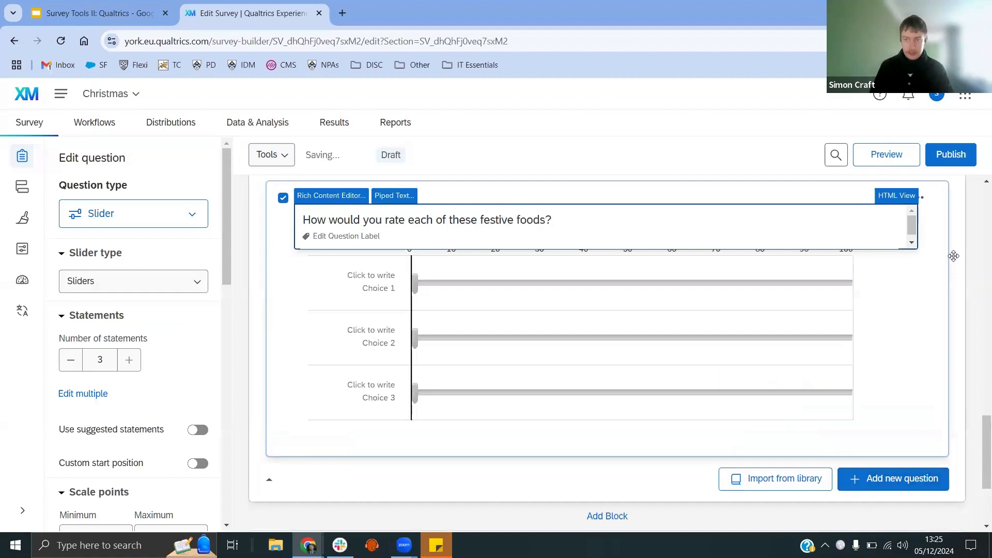
pyautogui.click(368, 275)
pyautogui.tripleClick(366, 275)
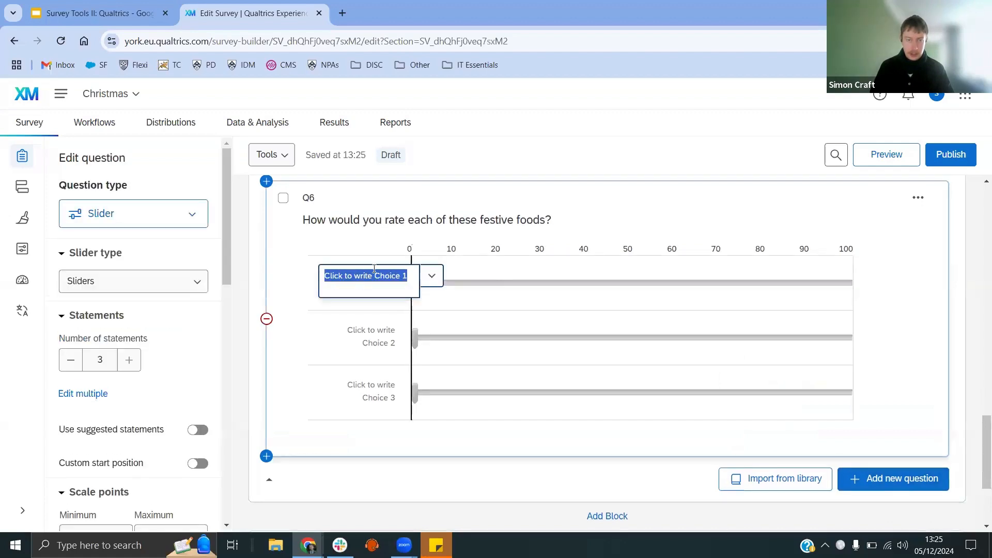
pyautogui.write('Pigs in')
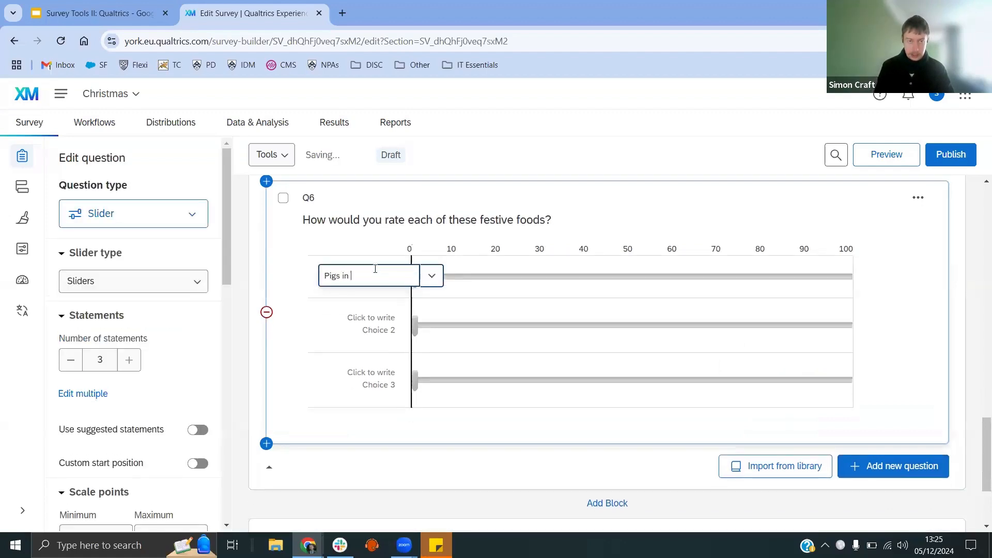
pyautogui.write(' blankets')
pyautogui.click(392, 331)
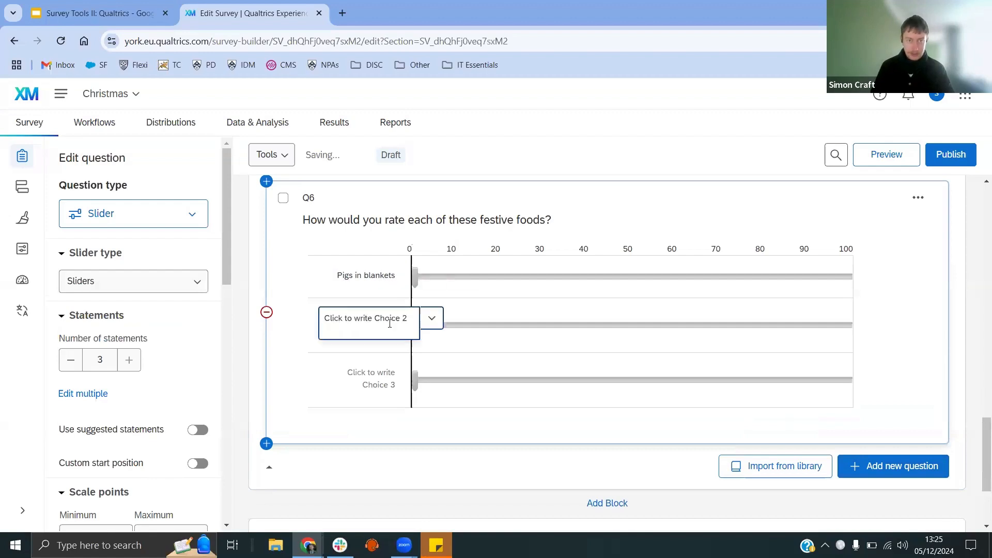
pyautogui.tripleClick(393, 331)
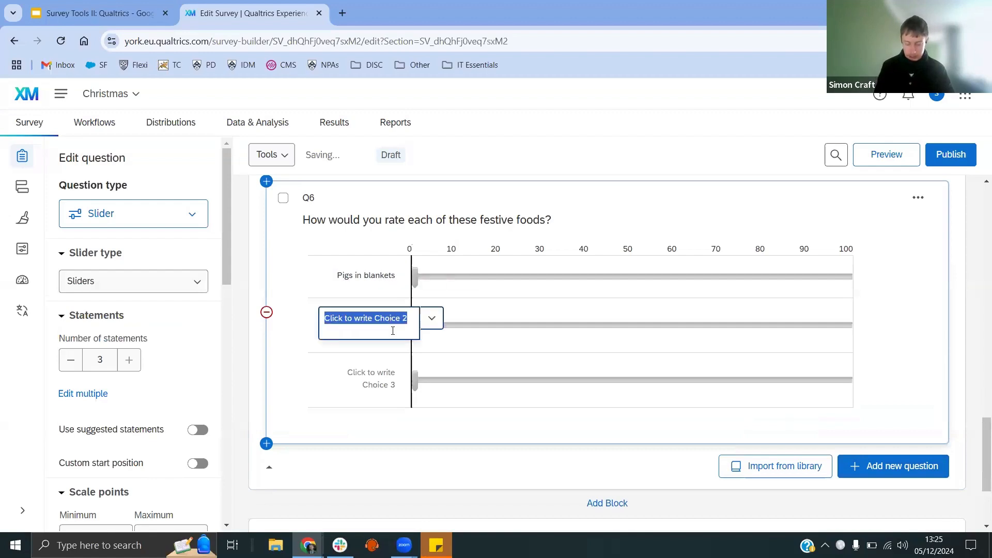
pyautogui.write('Christmas pudding')
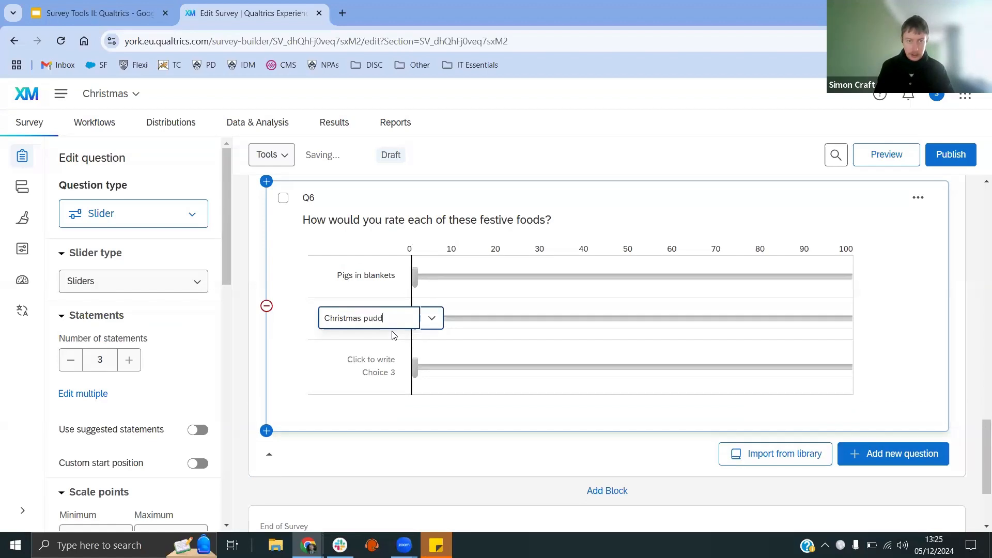
pyautogui.tripleClick(371, 360)
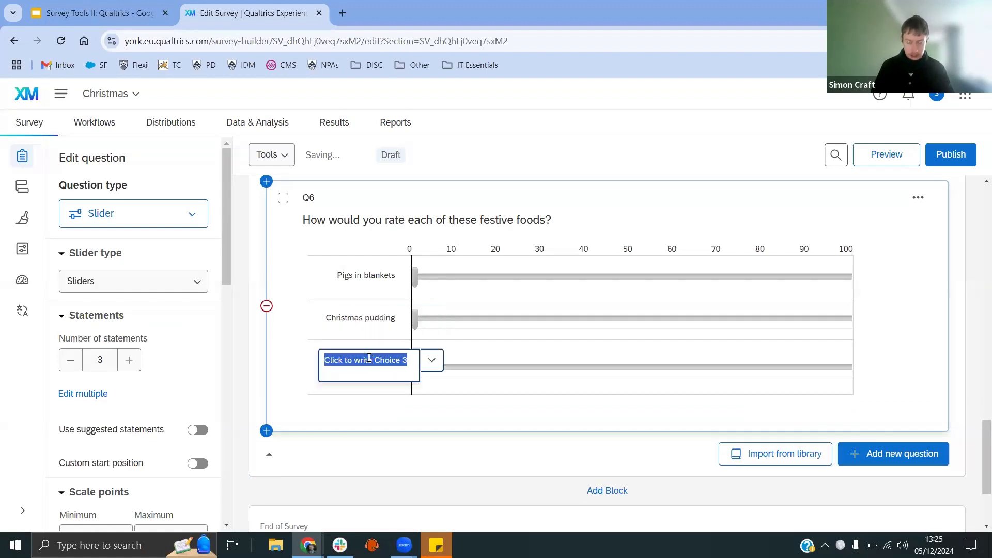
pyautogui.write('Turkey')
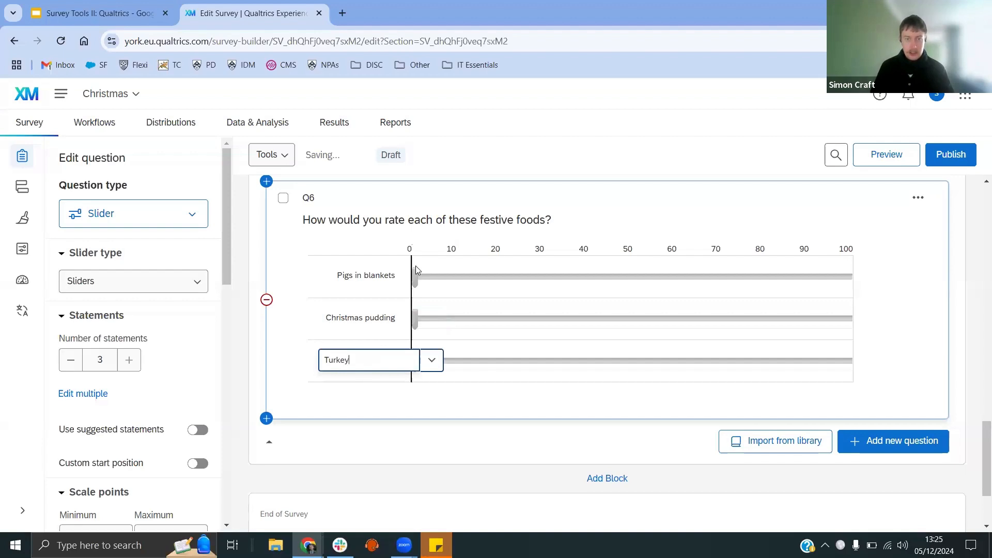
# Step: Move the Pigs in blankets slider handle to turn on a custom start position
pyautogui.moveTo(416, 274)
pyautogui.mouseDown()
pyautogui.moveTo(662, 279)
pyautogui.moveTo(408, 279)
pyautogui.mouseUp()
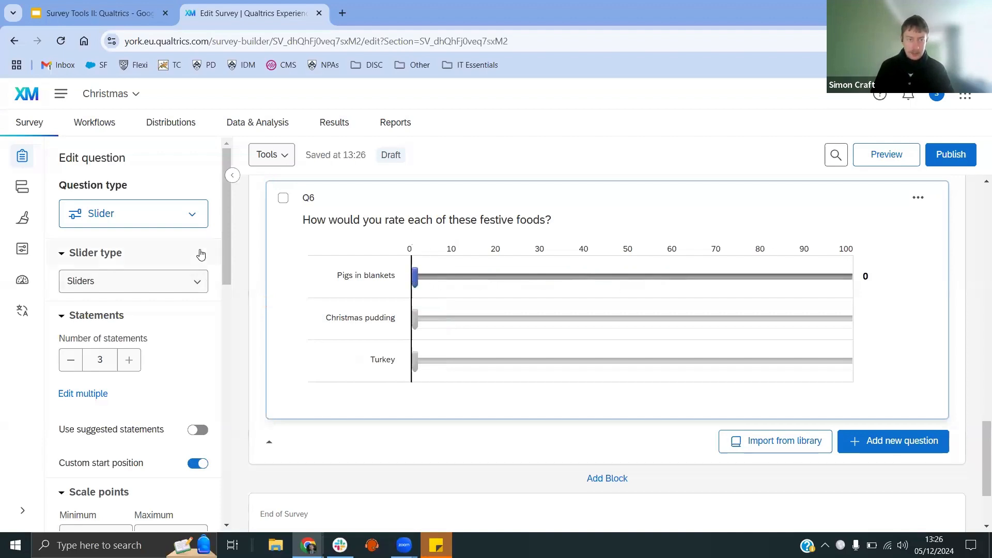
pyautogui.scroll(-3, 200, 254)
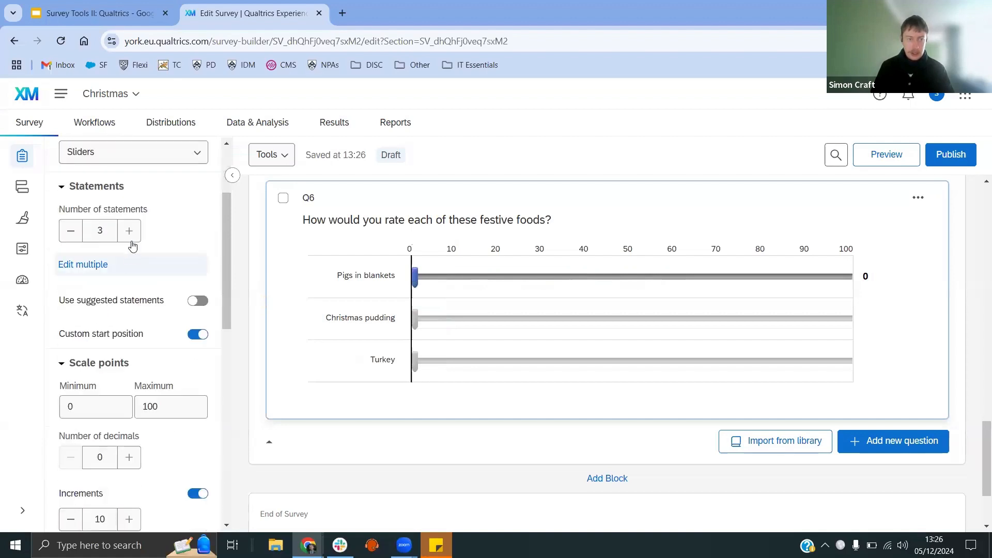
# Step: Add a fourth slider statement and remove it again
pyautogui.click(129, 231)
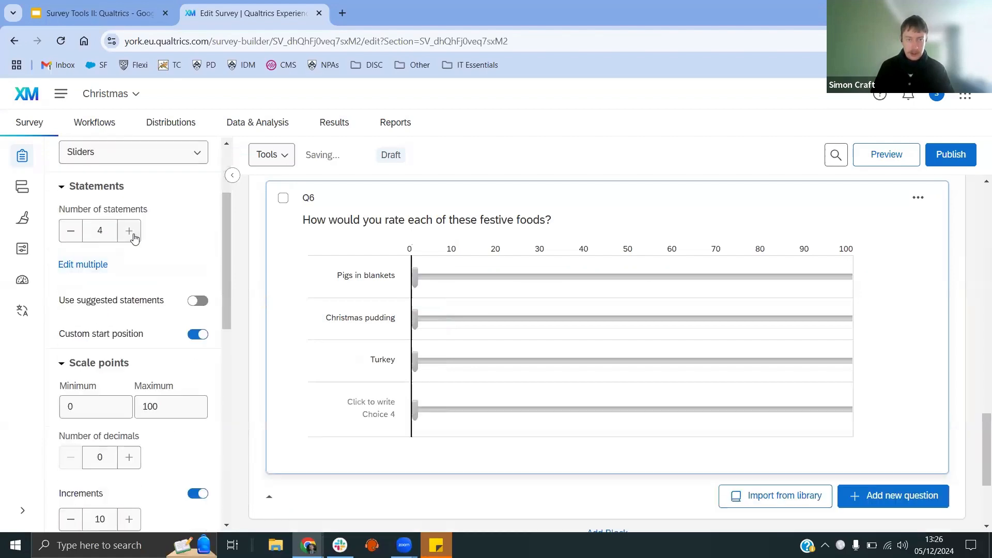
pyautogui.click(69, 236)
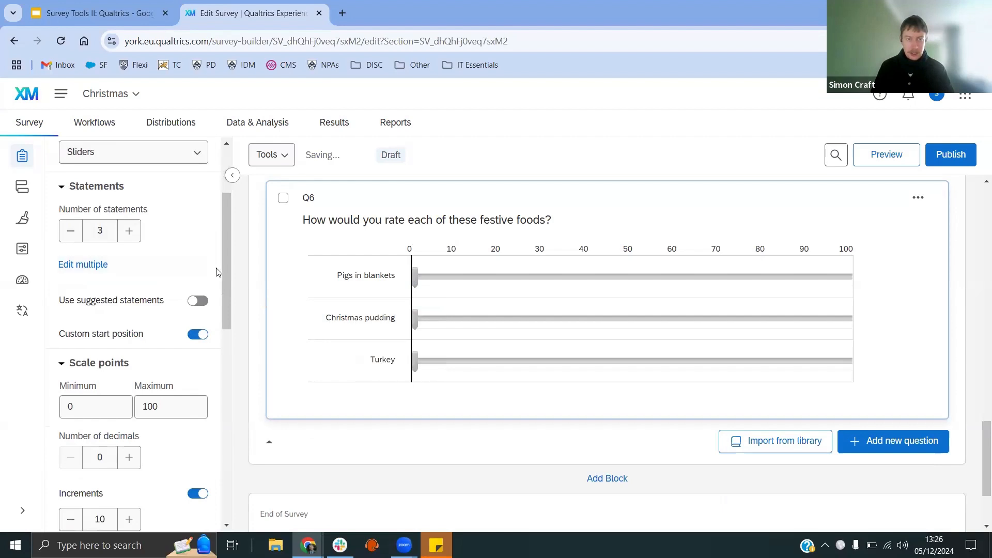
# Step: Reset the Pigs in blankets handle to 0 and set the slider scale's maximum to 10
pyautogui.scroll(-1, 217, 272)
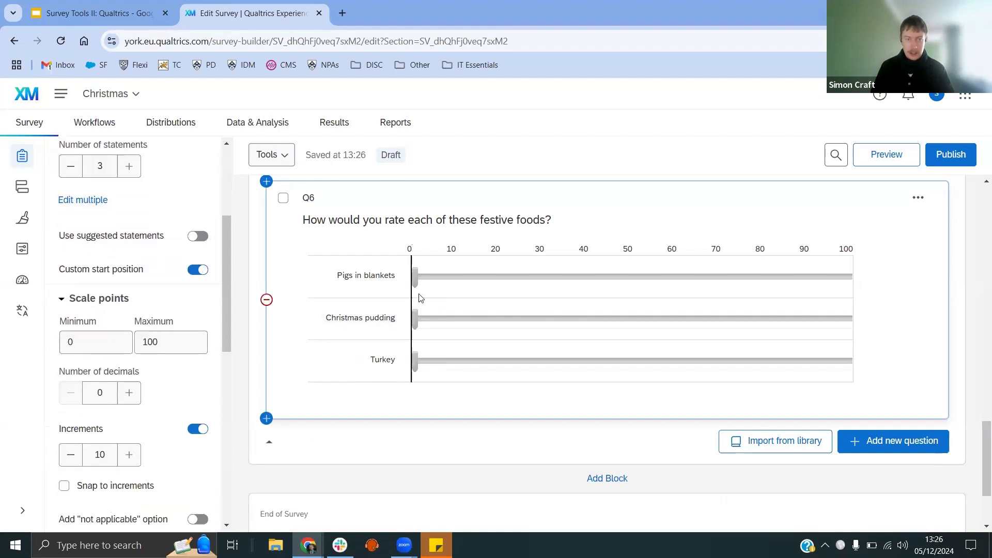
pyautogui.moveTo(416, 277); pyautogui.dragTo(377, 288)
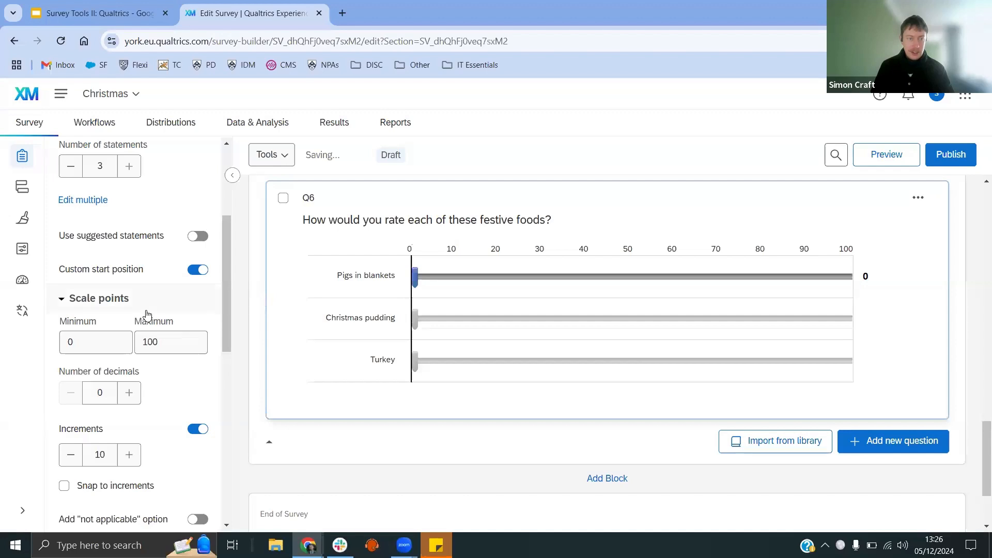
pyautogui.scroll(-1, 148, 314)
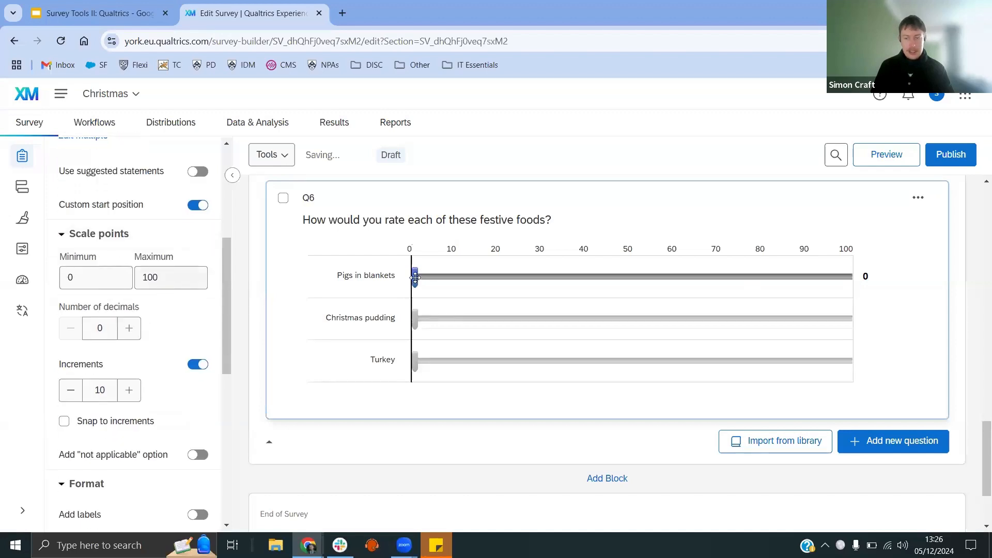
pyautogui.click(169, 281)
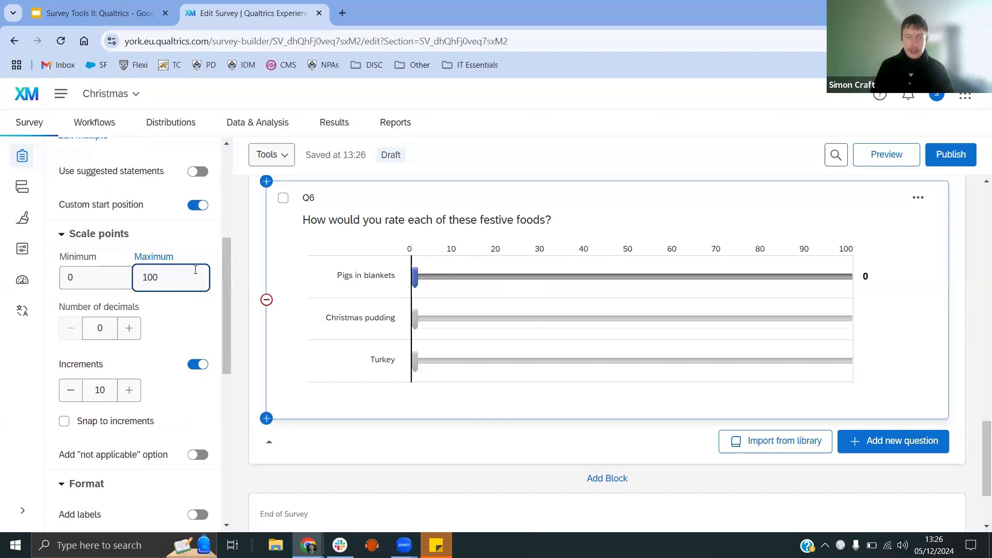
pyautogui.doubleClick(139, 283)
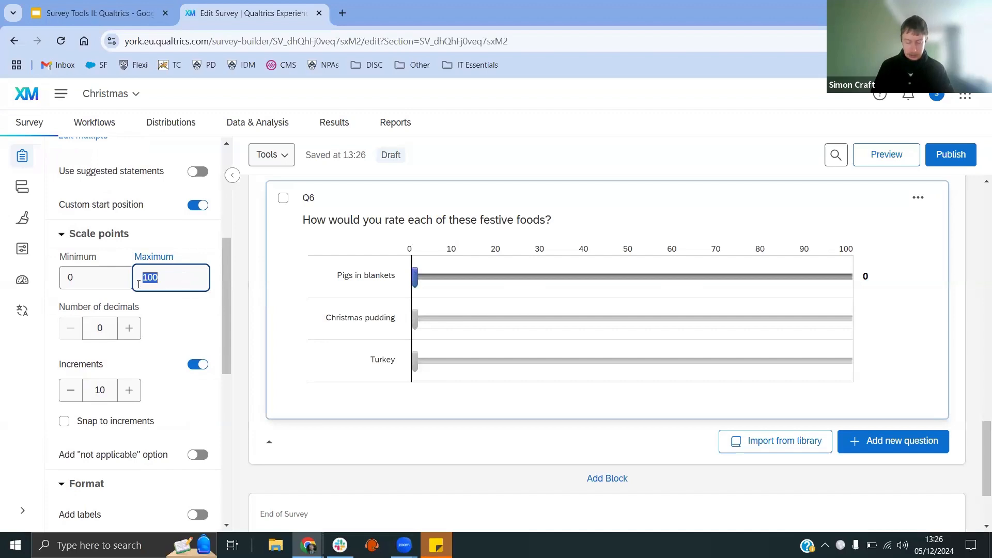
pyautogui.write('10')
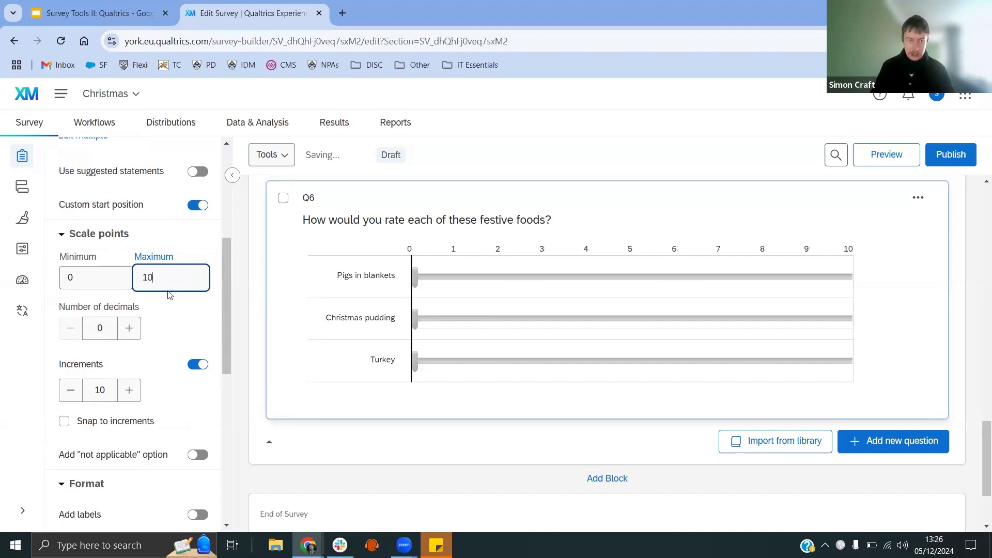
pyautogui.click(215, 272)
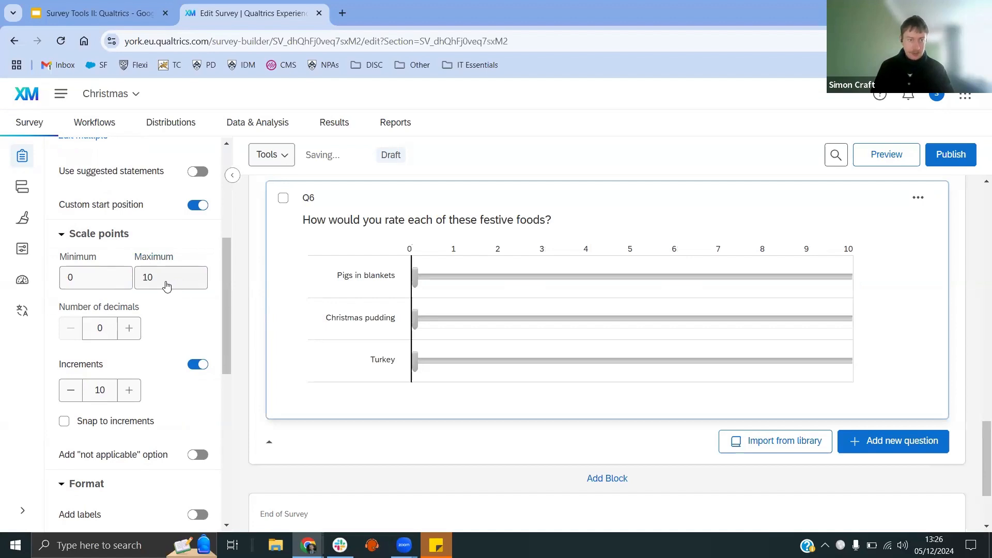
# Step: Turn on scale labels for the slider question and set the number of labels to 3
pyautogui.scroll(-1, 167, 338)
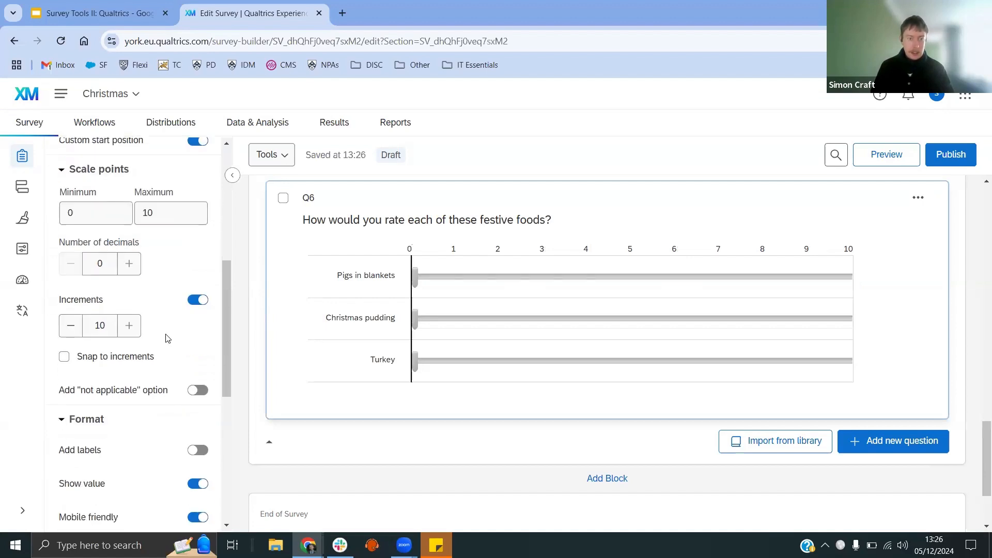
pyautogui.click(199, 451)
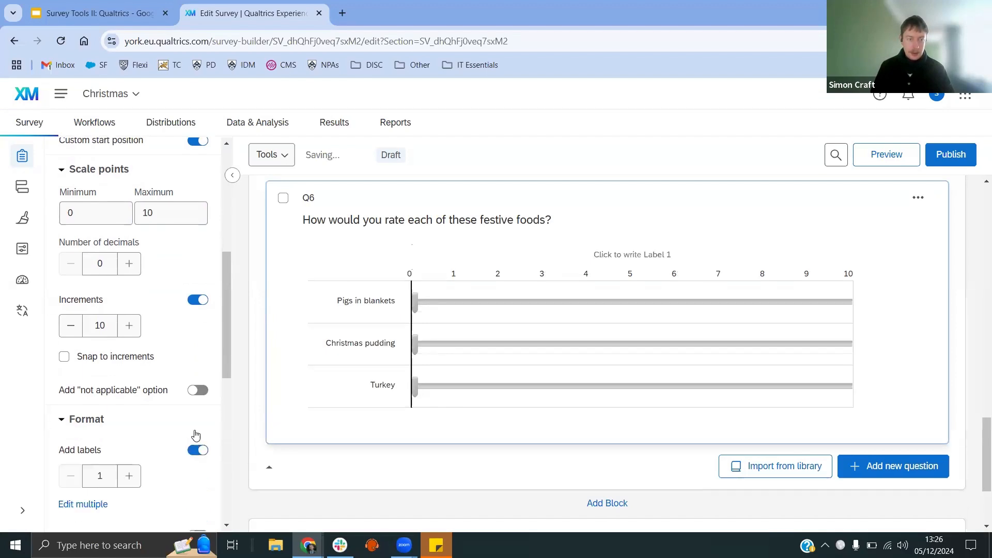
pyautogui.scroll(-1, 180, 401)
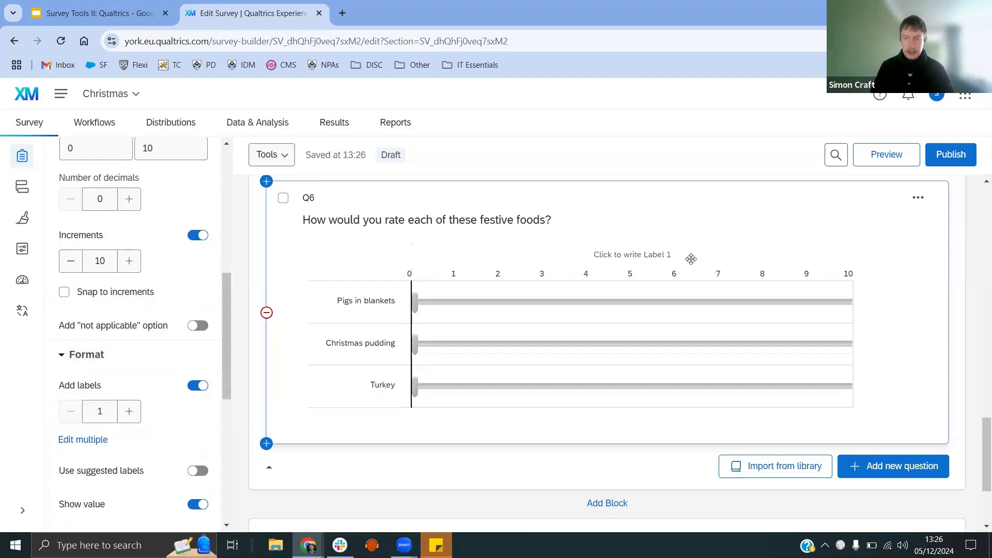
pyautogui.scroll(-2, 153, 412)
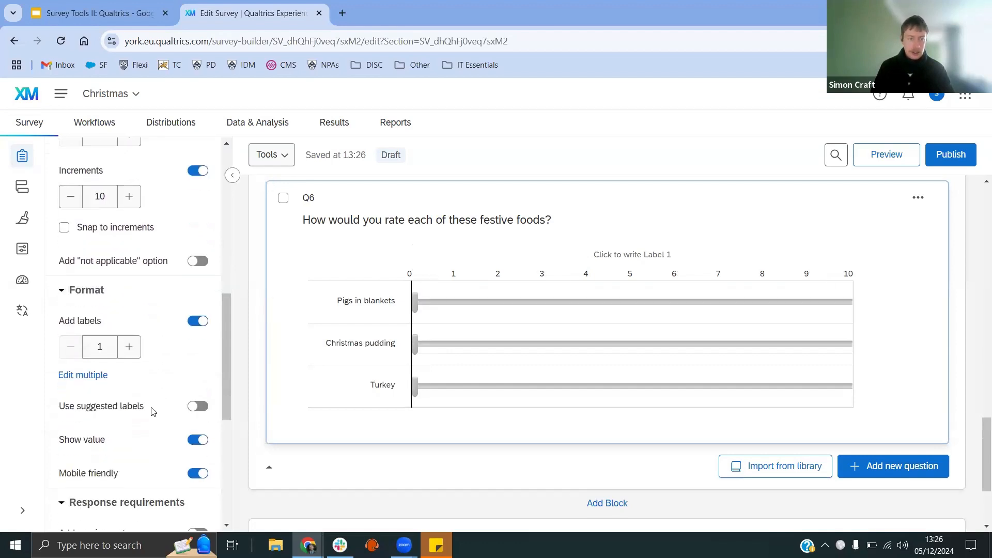
pyautogui.scroll(2, 153, 411)
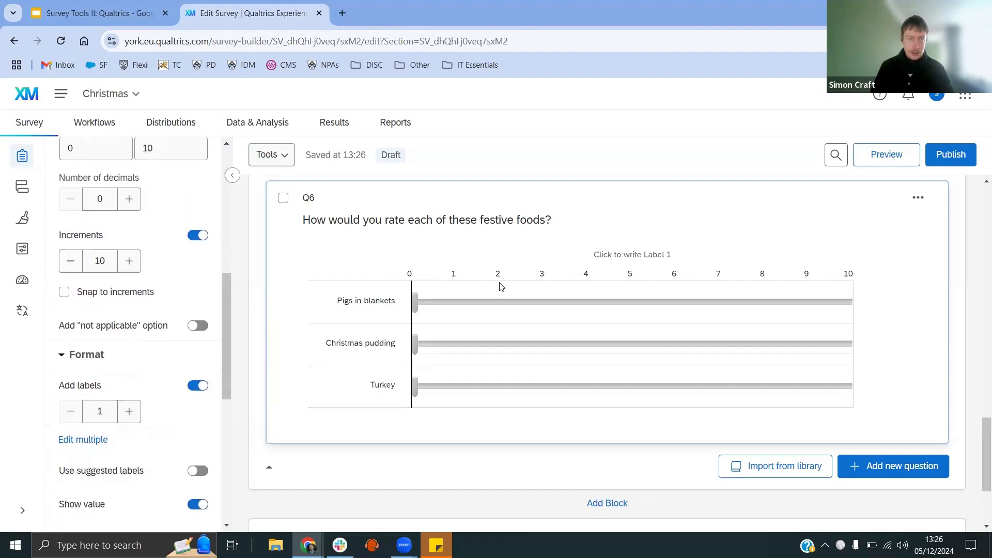
pyautogui.click(130, 413)
pyautogui.click(129, 414)
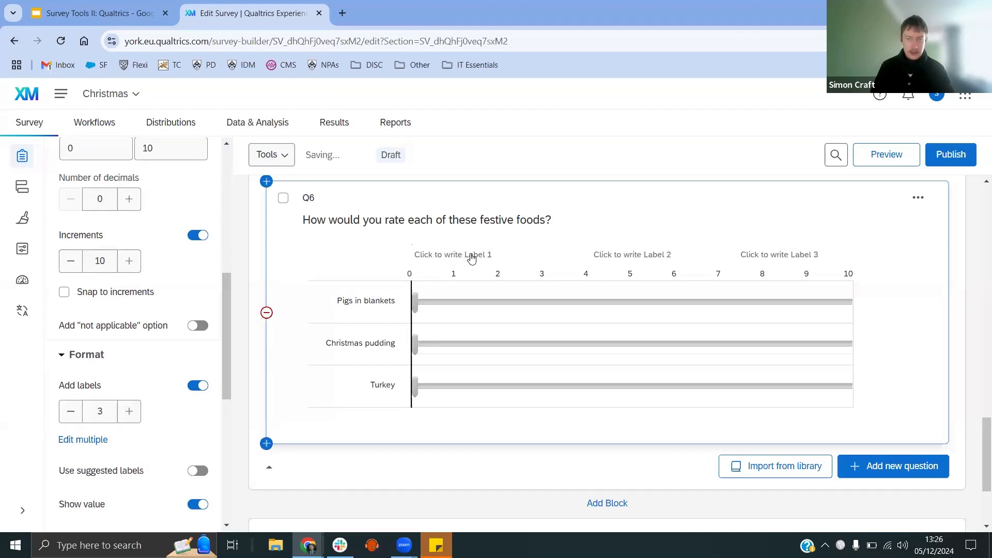
# Step: Label the scale Dislike, Neither like nor dislike and Like using the suggested labels
pyautogui.click(469, 256)
pyautogui.write('Dislike')
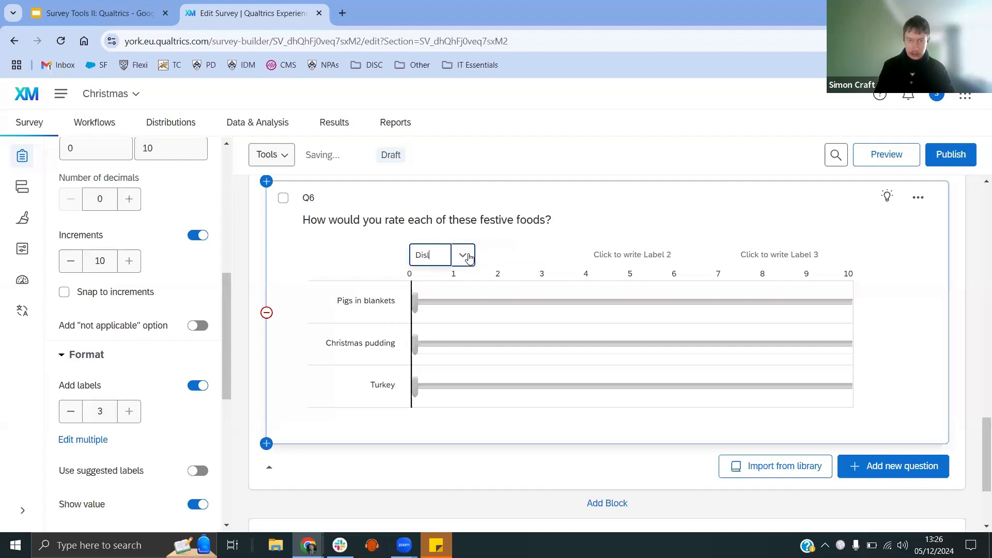
pyautogui.click(646, 255)
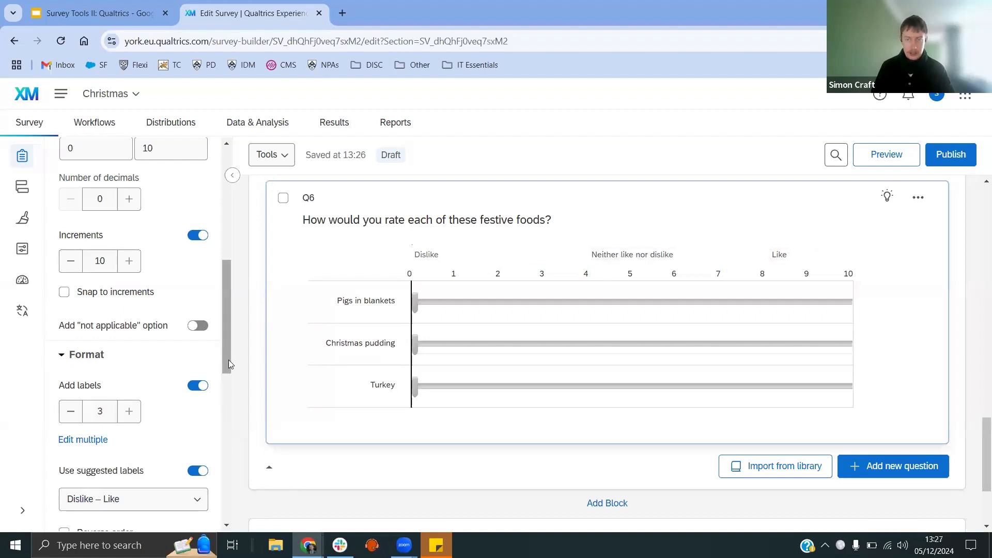
# Step: Turn on response requirements for the slider question with Force response
pyautogui.scroll(-8, 227, 364)
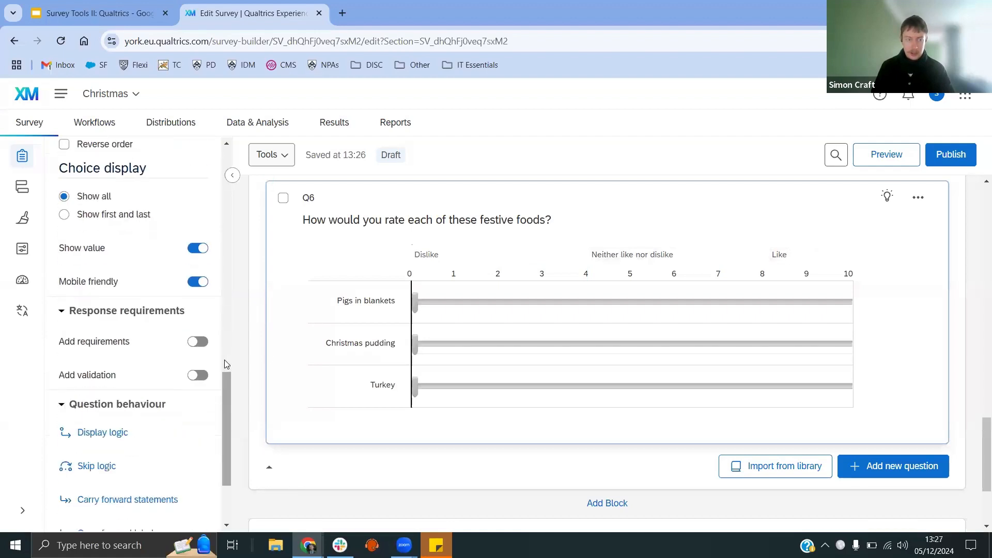
pyautogui.scroll(-2, 224, 364)
pyautogui.click(197, 222)
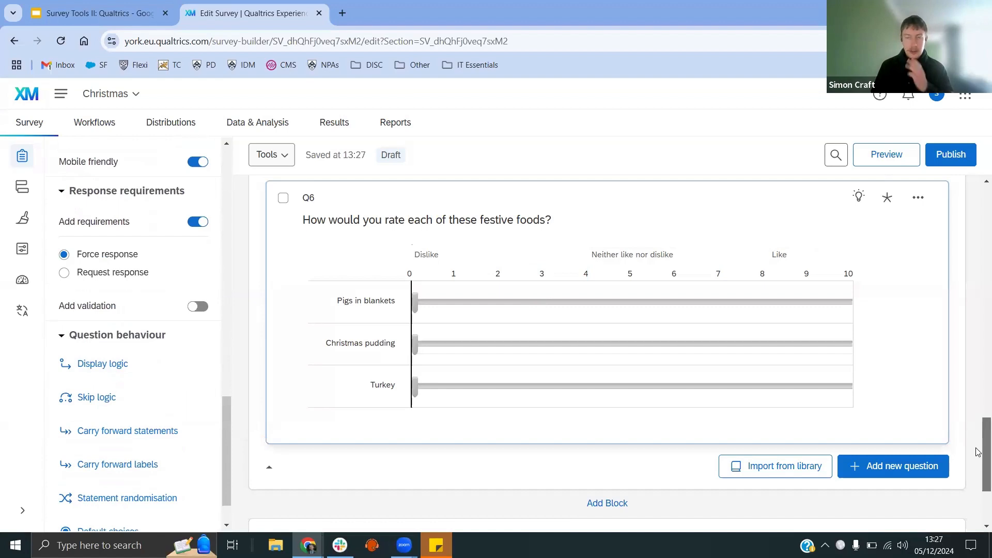
# Step: Open the survey preview and look over the first question on desktop and mobile
pyautogui.moveTo(979, 452); pyautogui.dragTo(978, 438)
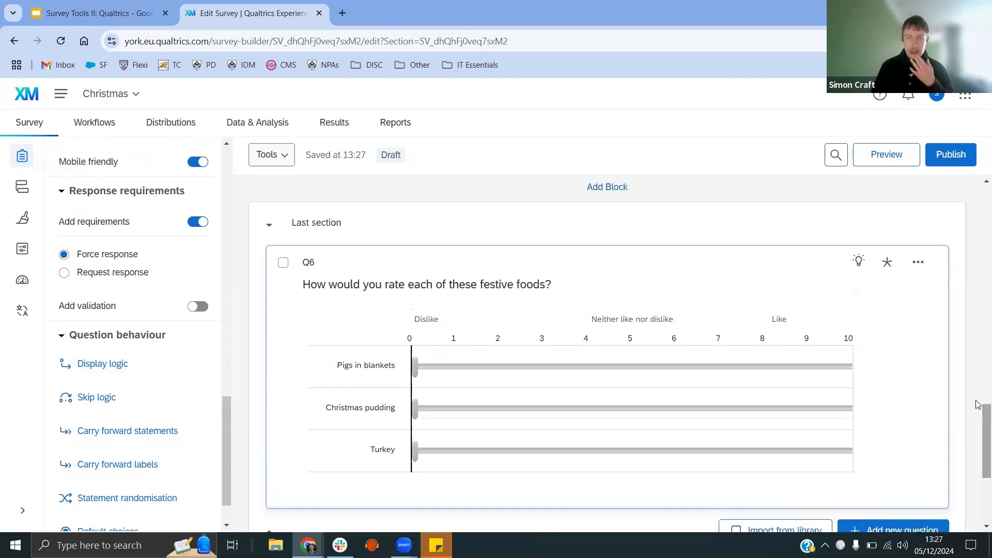
pyautogui.click(886, 156)
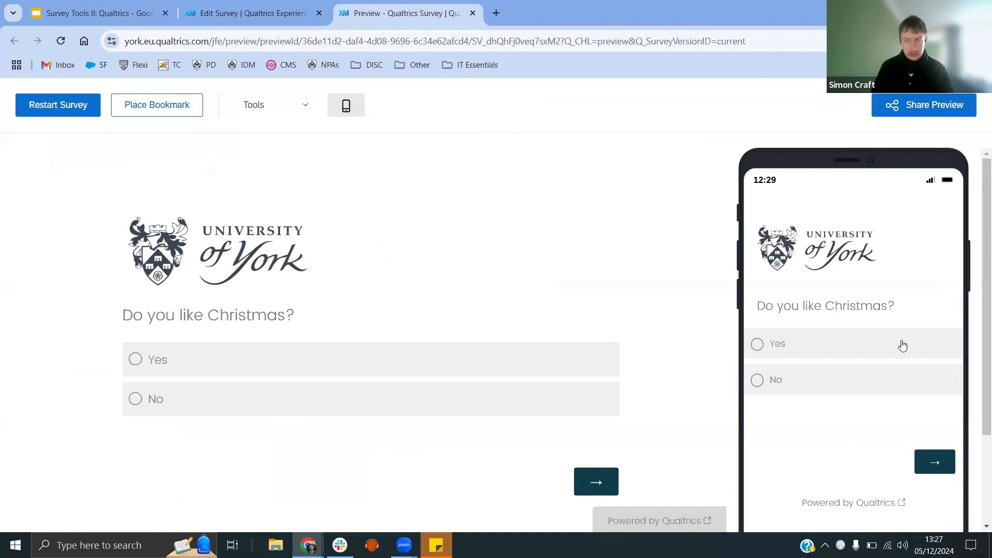
pyautogui.scroll(-2, 976, 343)
pyautogui.scroll(-1, 852, 310)
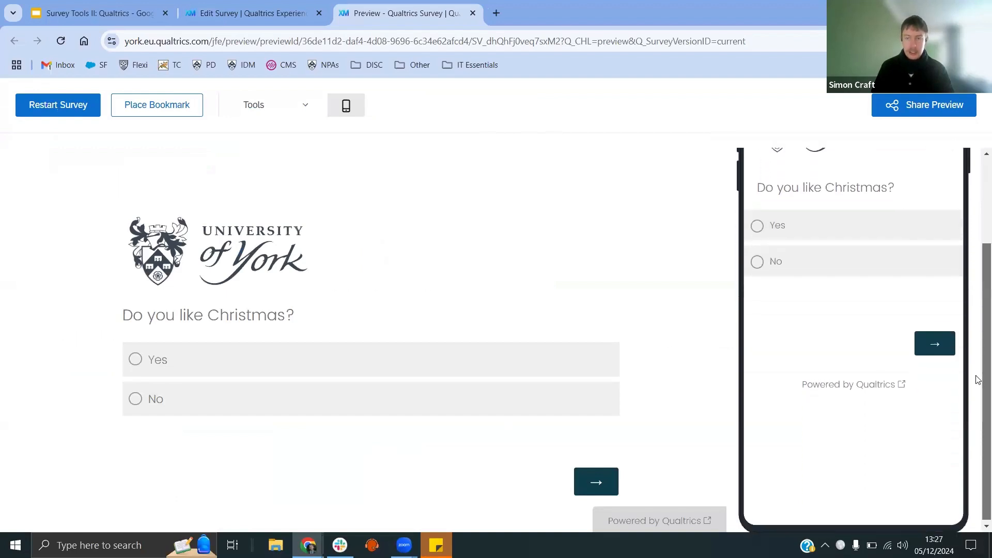
pyautogui.scroll(3, 774, 255)
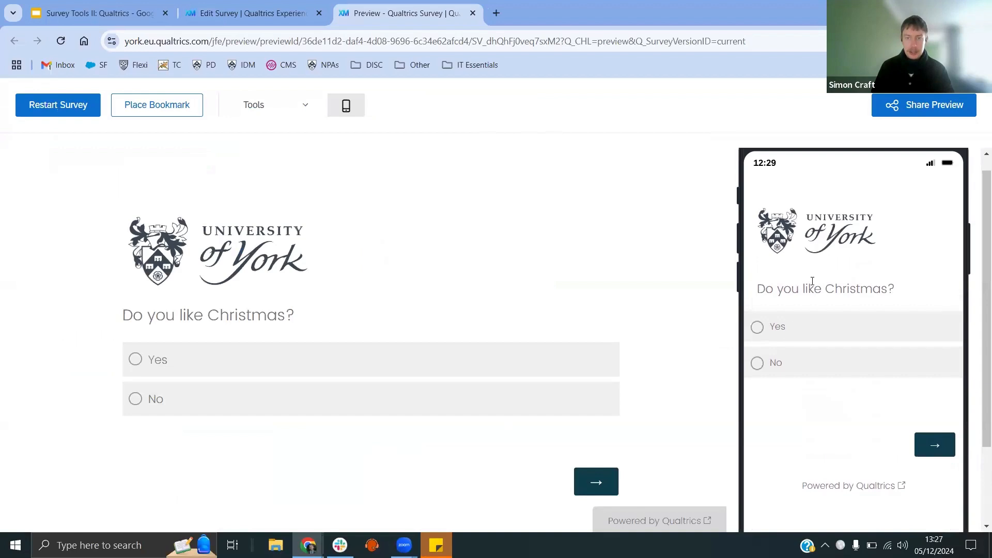
pyautogui.scroll(-1, 977, 320)
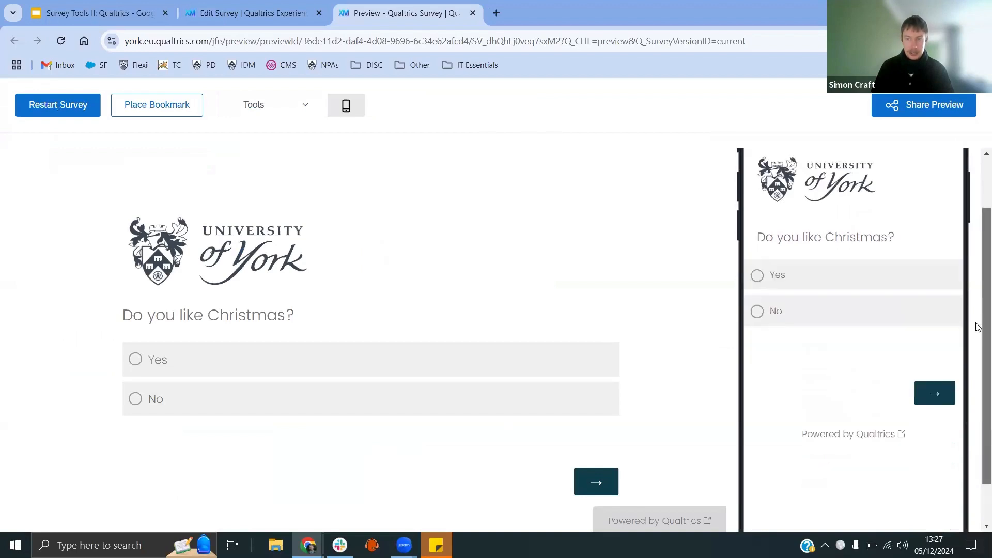
pyautogui.scroll(2, 977, 323)
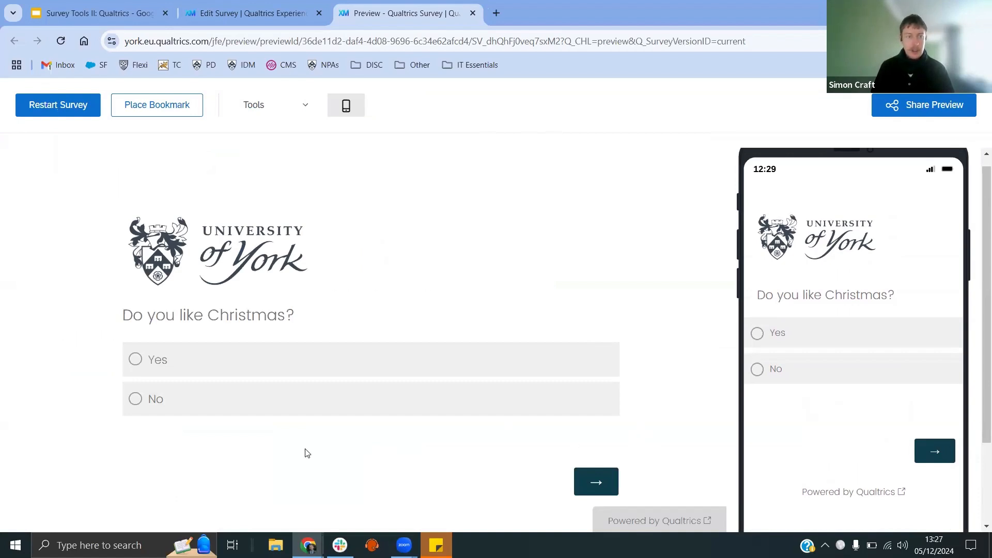
# Step: Answer No to "Do you like Christmas?" in the preview and go to the next page
pyautogui.click(154, 401)
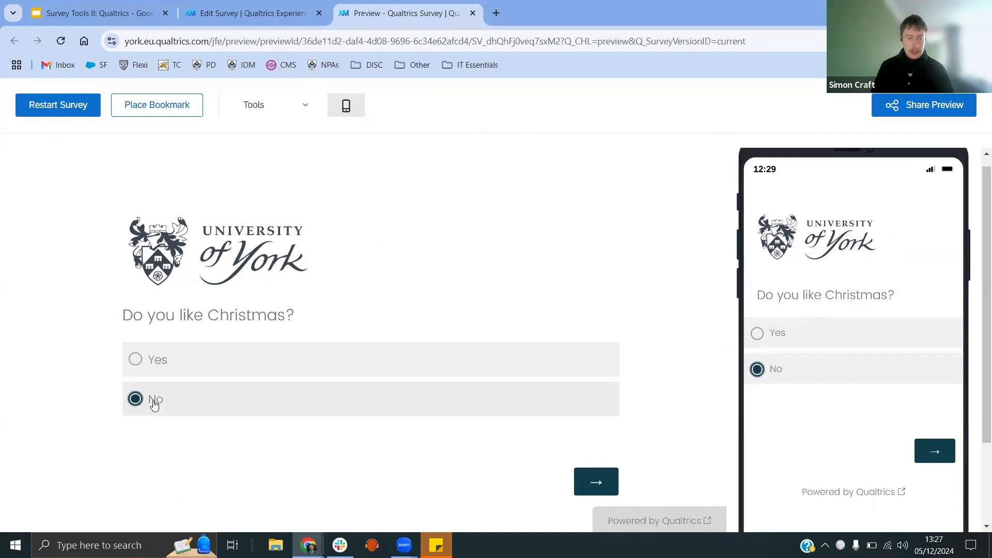
pyautogui.click(609, 482)
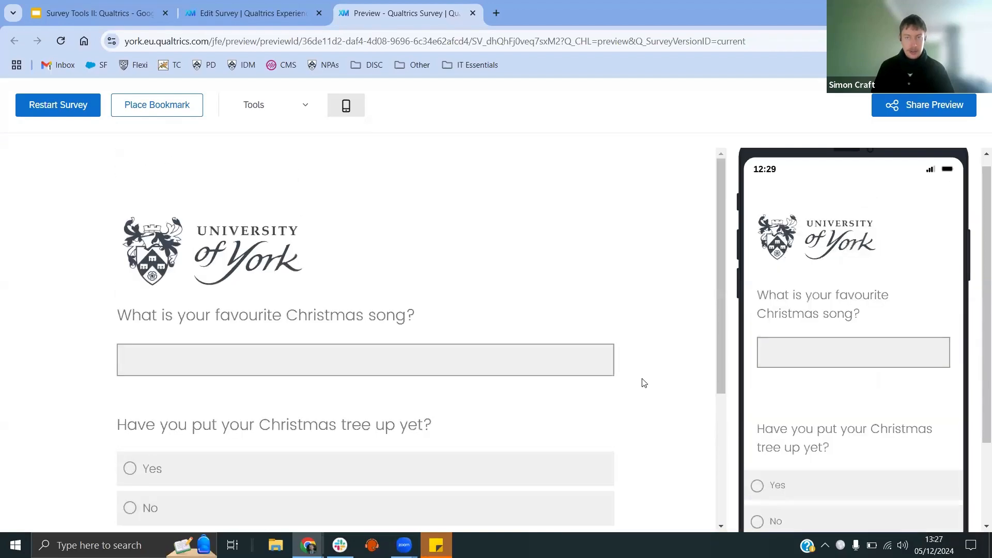
# Step: Move past the Christmas tree questions page, continuing without answering
pyautogui.scroll(-4, 643, 382)
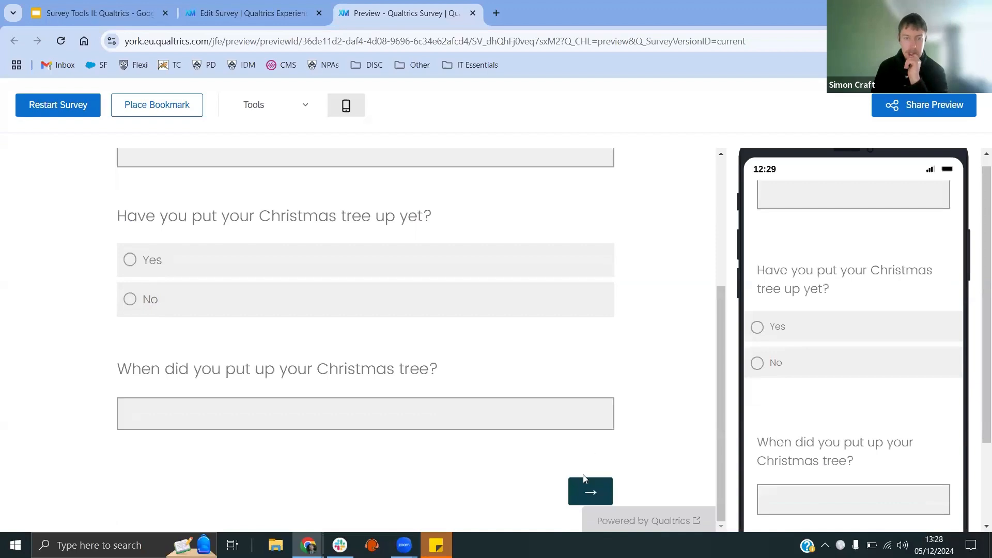
pyautogui.click(584, 479)
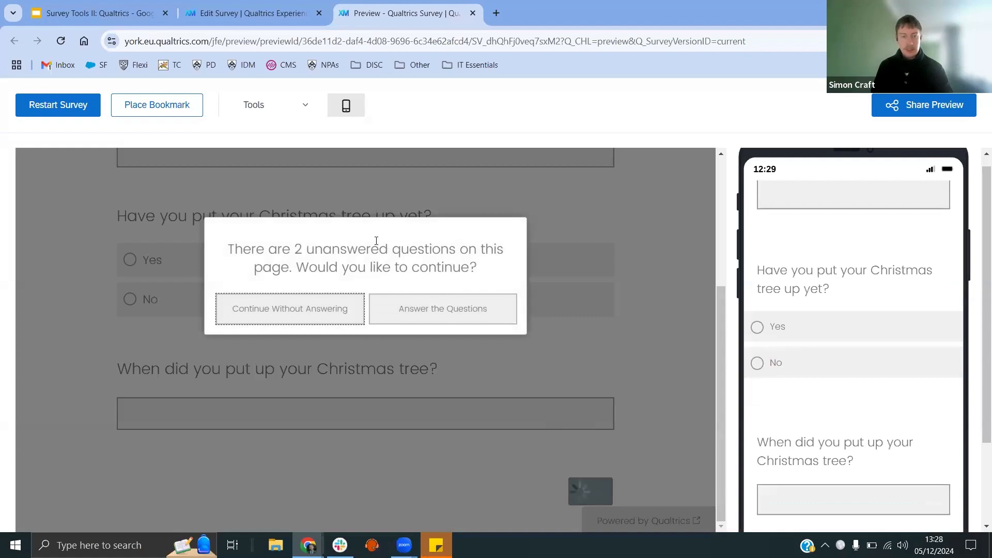
pyautogui.click(304, 314)
# Step: Tick and then untick Too cold on the "Why don't you like Christmas?" page of the preview
pyautogui.scroll(-2, 525, 345)
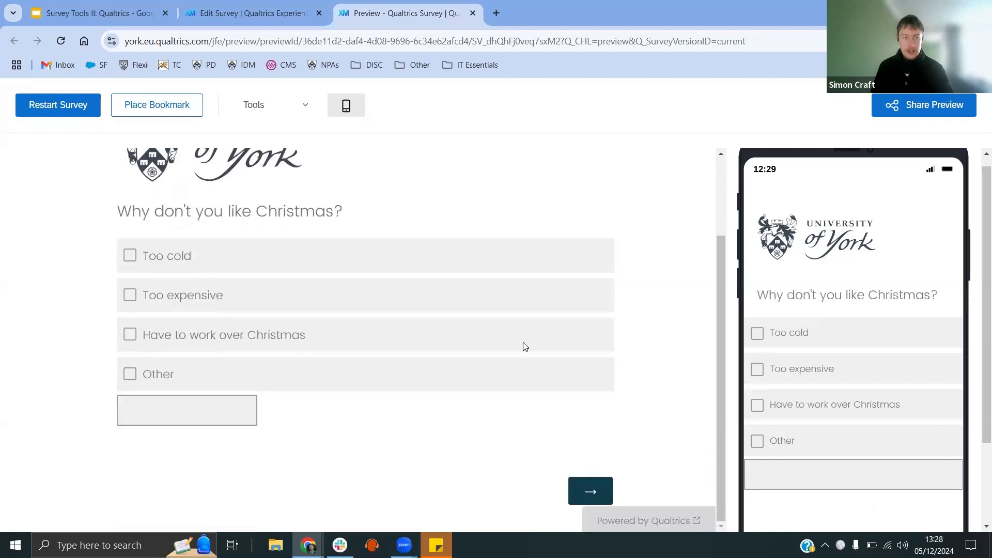
pyautogui.scroll(1, 145, 334)
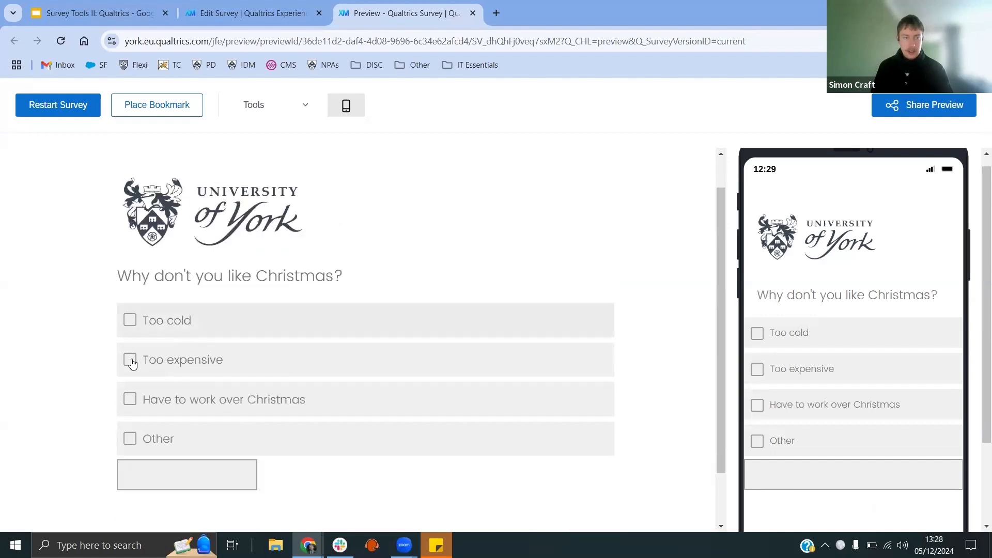
pyautogui.click(129, 321)
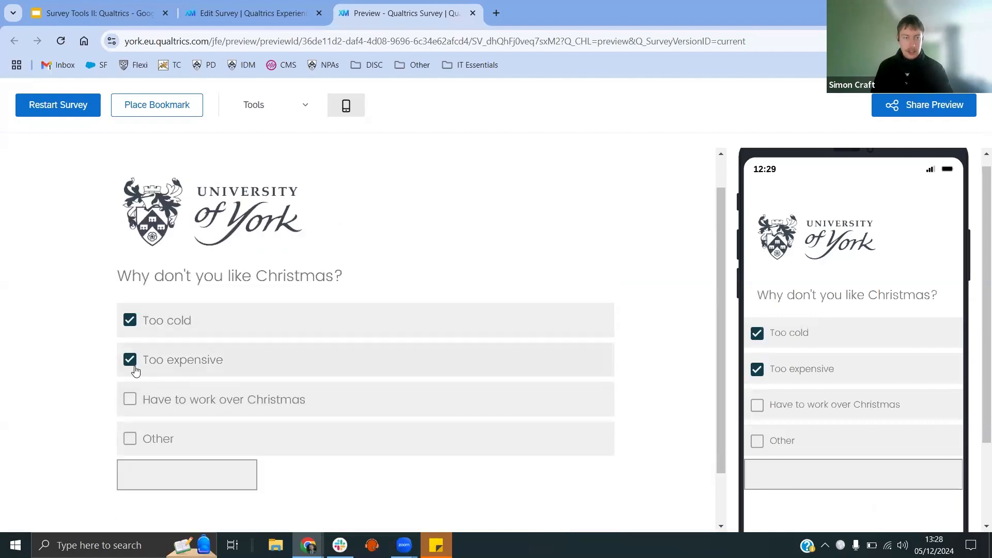
pyautogui.click(126, 321)
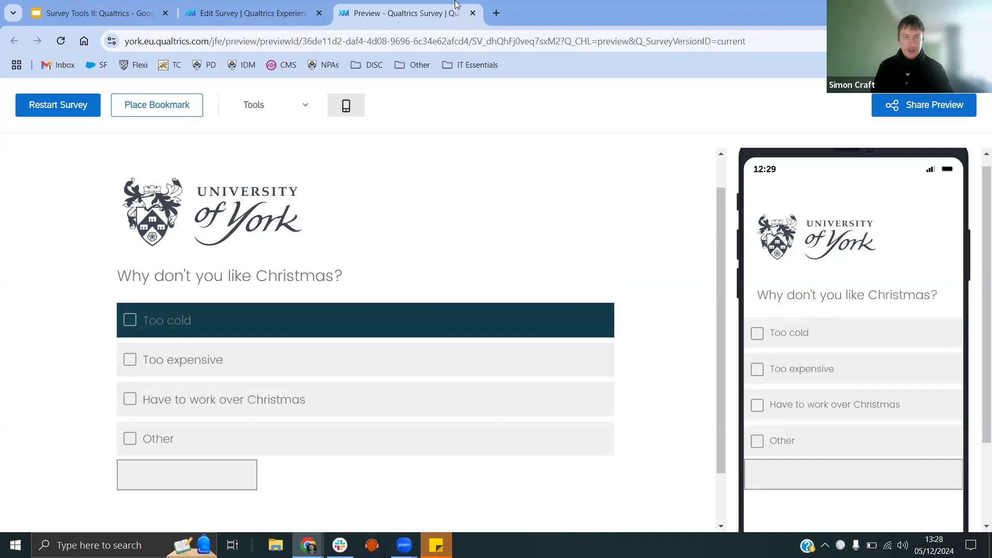
# Step: Close the preview and open the survey flow
pyautogui.click(472, 13)
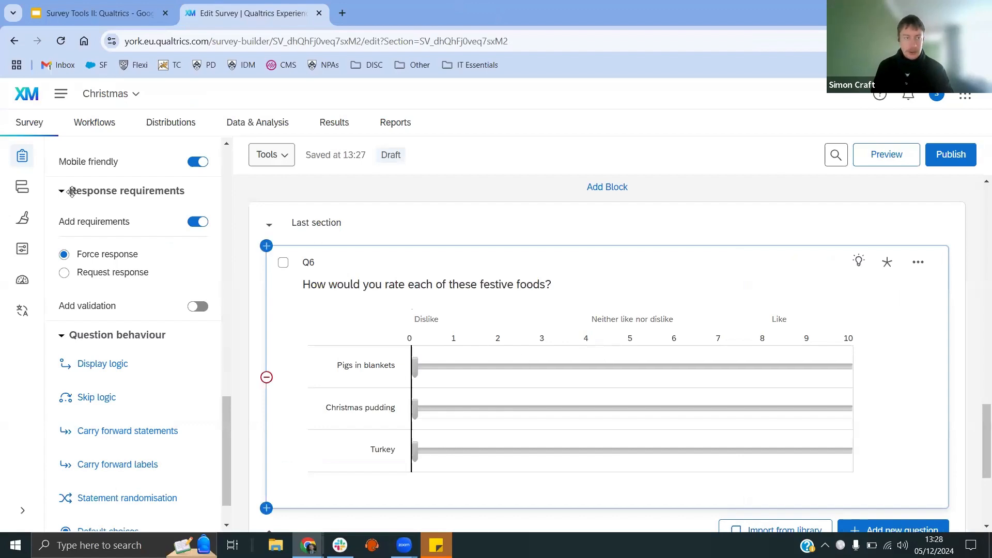
pyautogui.click(22, 189)
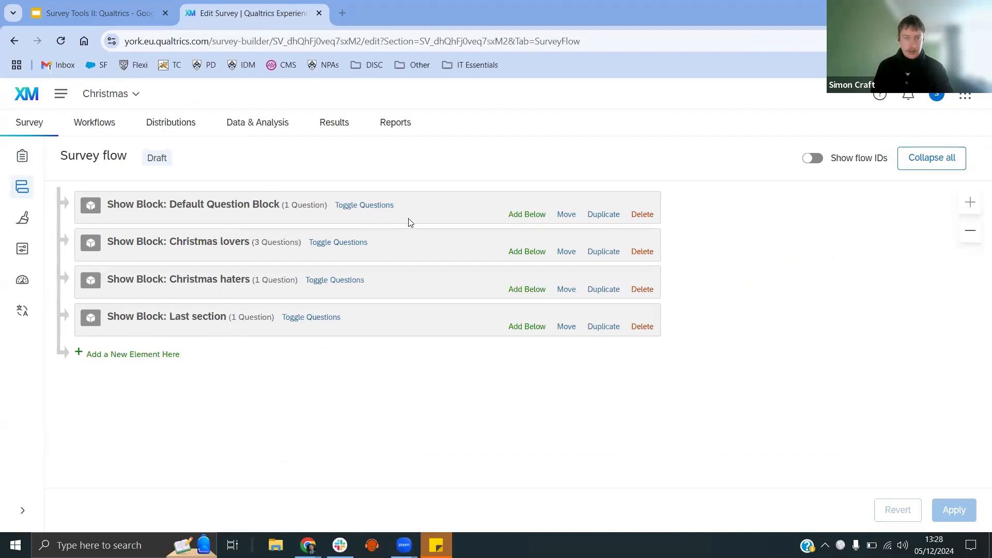
# Step: Add a branch below the default block for "Do you like Christmas?" Yes is selected, and move the Christmas lovers block inside it
pyautogui.click(529, 219)
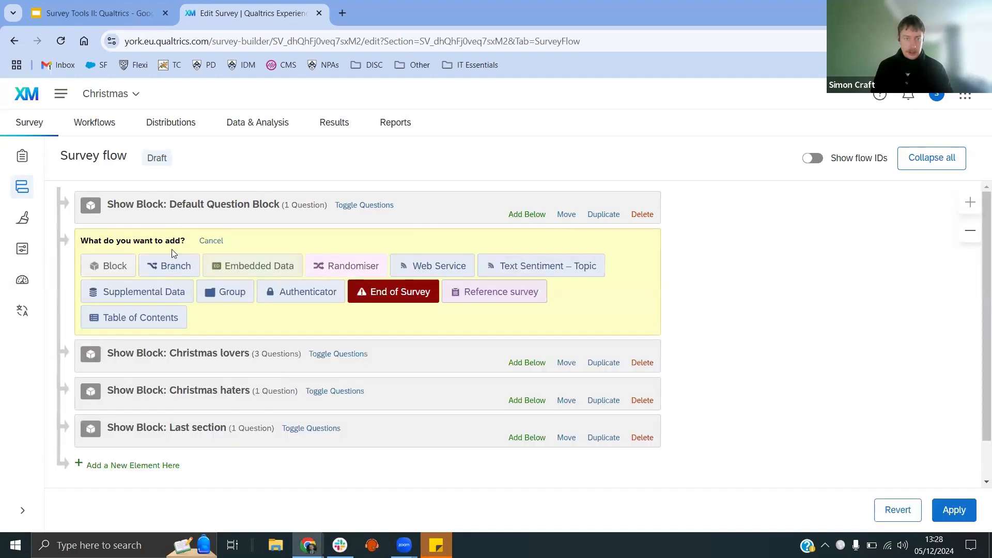
pyautogui.click(172, 265)
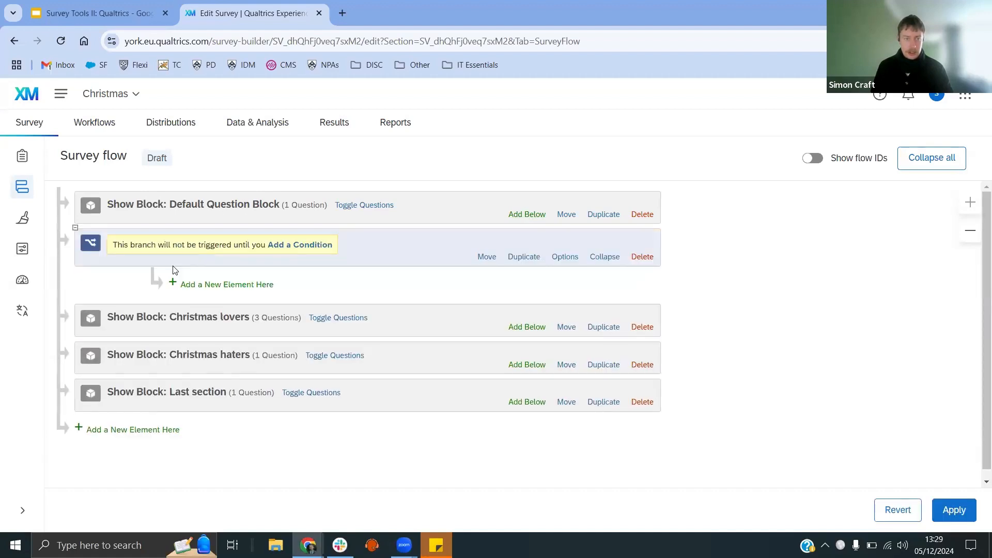
pyautogui.click(285, 249)
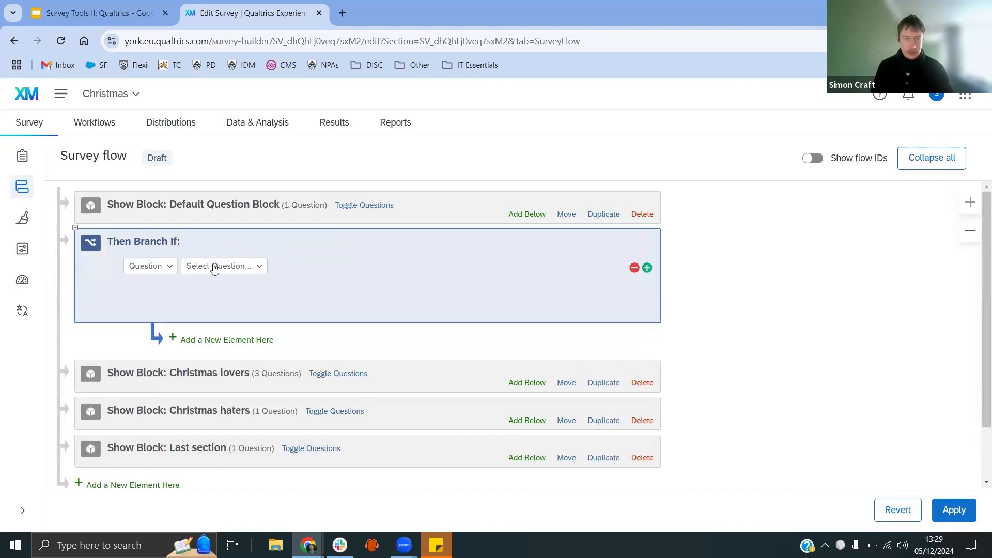
pyautogui.click(215, 267)
pyautogui.click(246, 331)
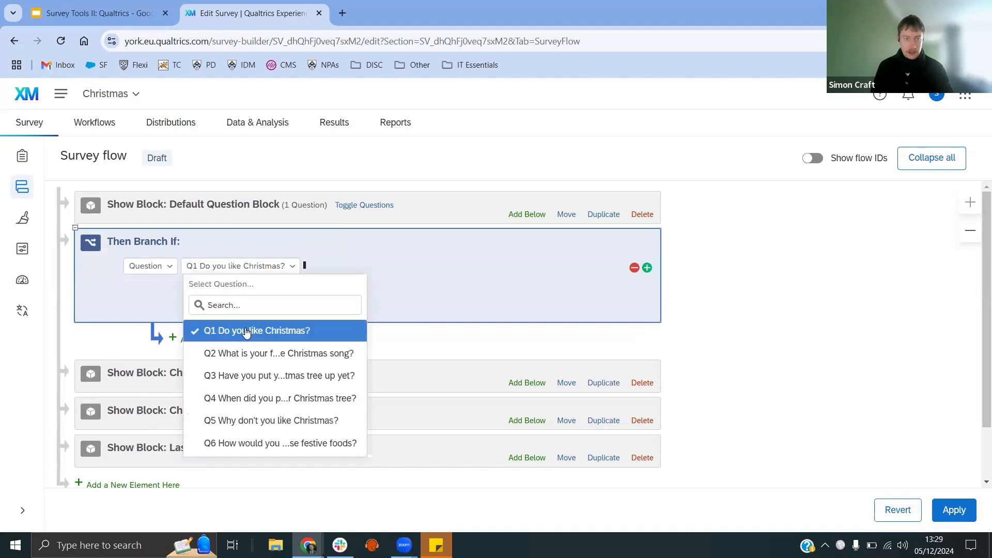
pyautogui.click(332, 267)
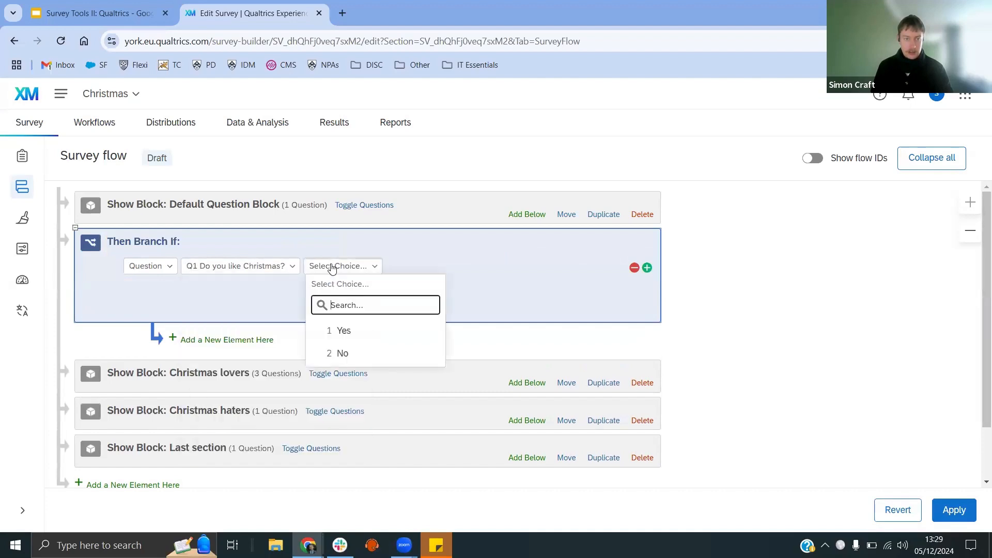
pyautogui.click(355, 330)
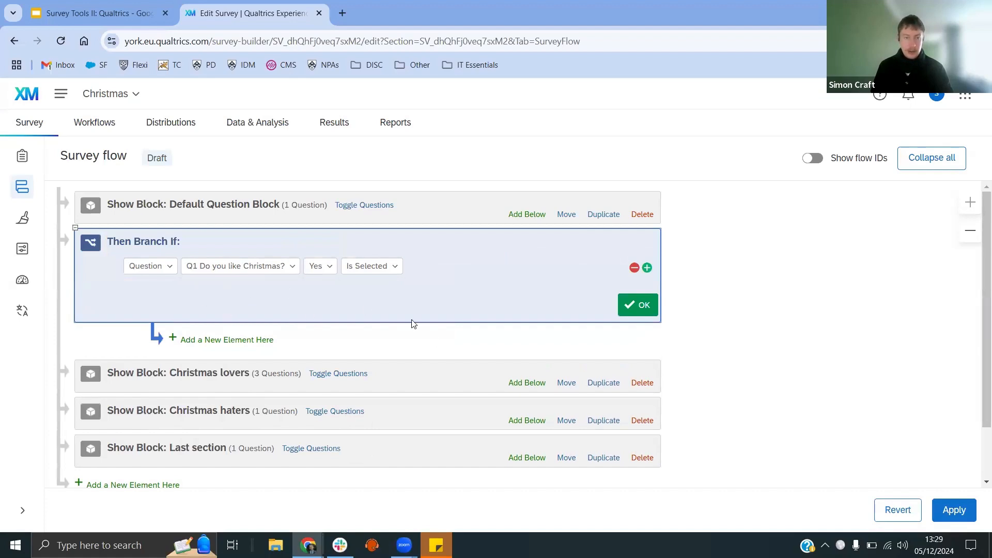
pyautogui.moveTo(567, 385); pyautogui.dragTo(388, 309)
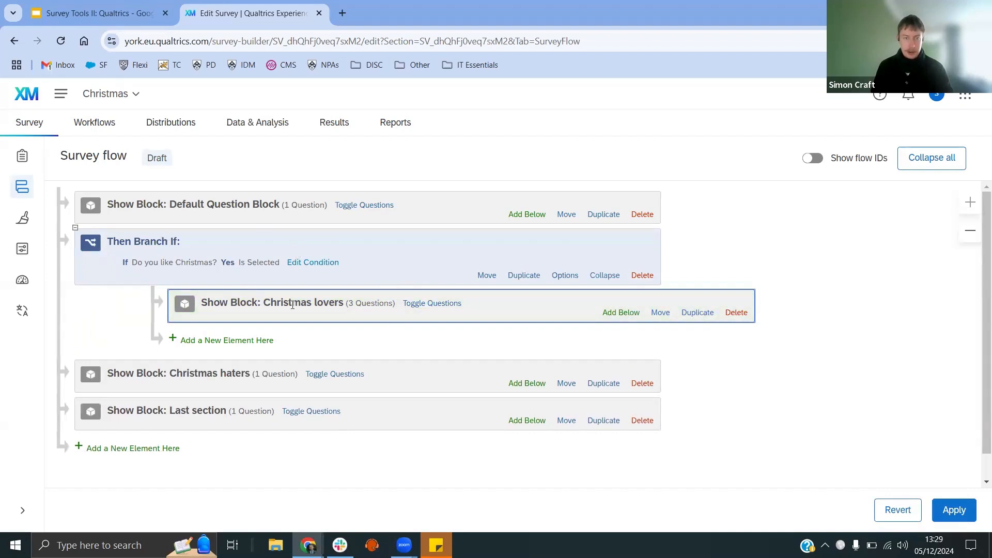
# Step: Add another branch below the default block for "Do you like Christmas?" No is selected, and move the Christmas haters block inside it
pyautogui.click(523, 217)
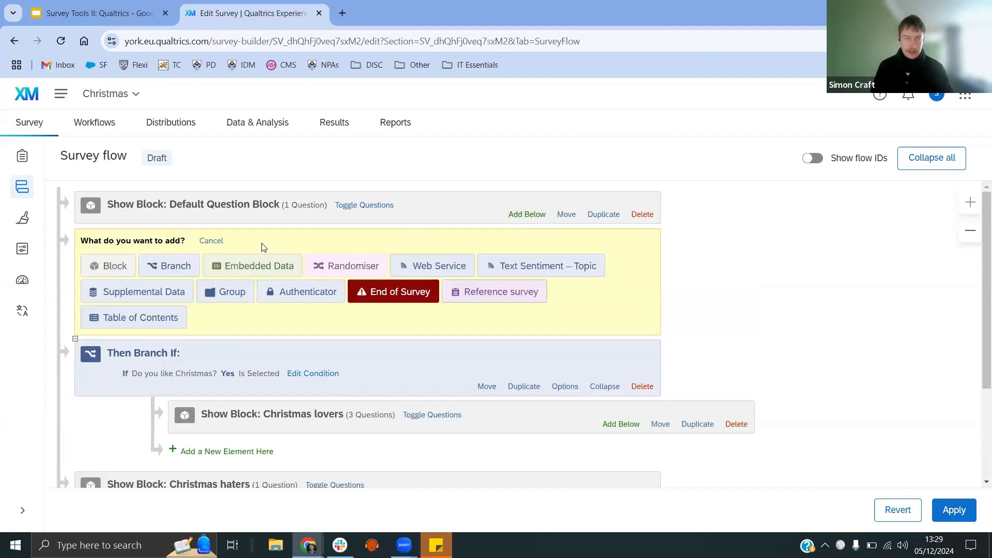
pyautogui.click(161, 267)
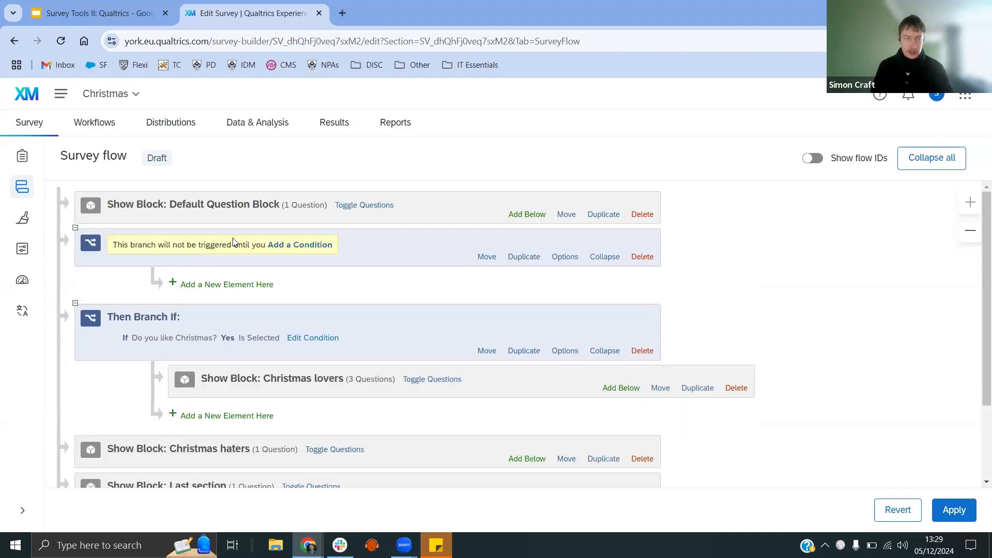
pyautogui.click(299, 249)
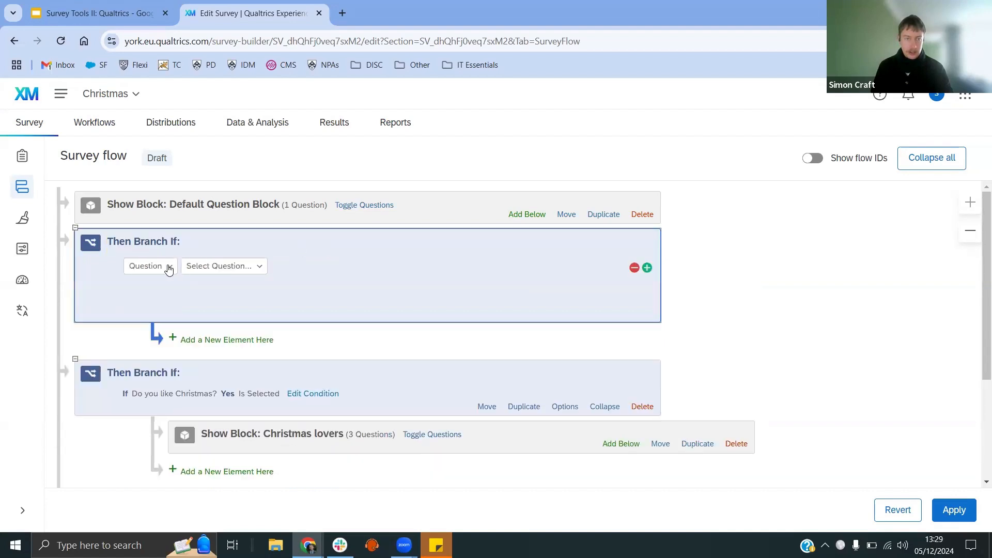
pyautogui.click(196, 267)
pyautogui.click(279, 333)
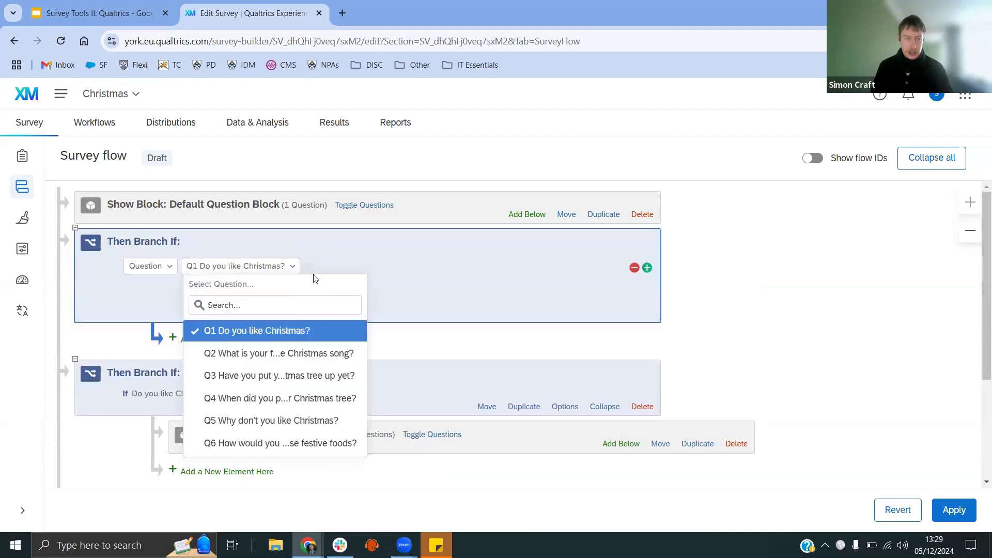
pyautogui.click(326, 266)
pyautogui.click(356, 353)
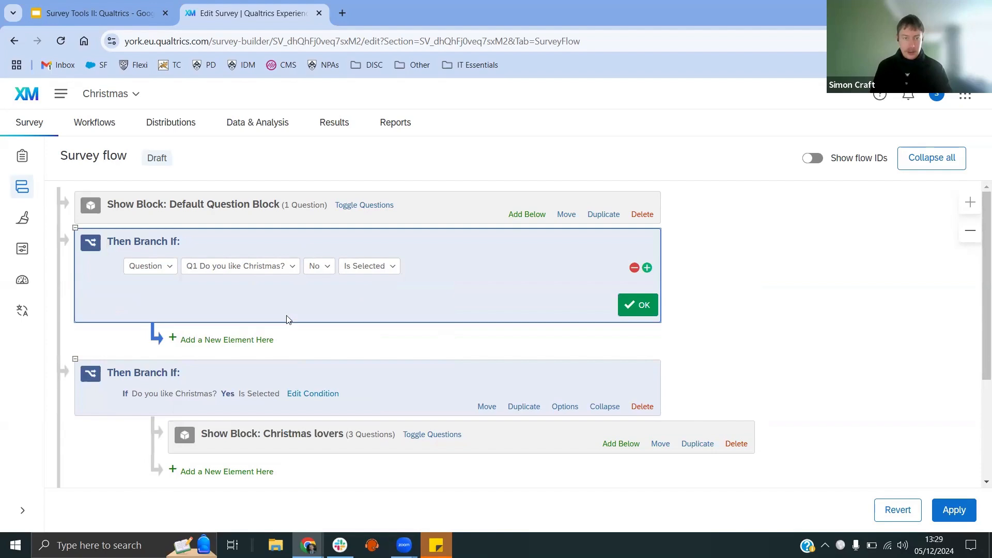
pyautogui.scroll(-3, 307, 341)
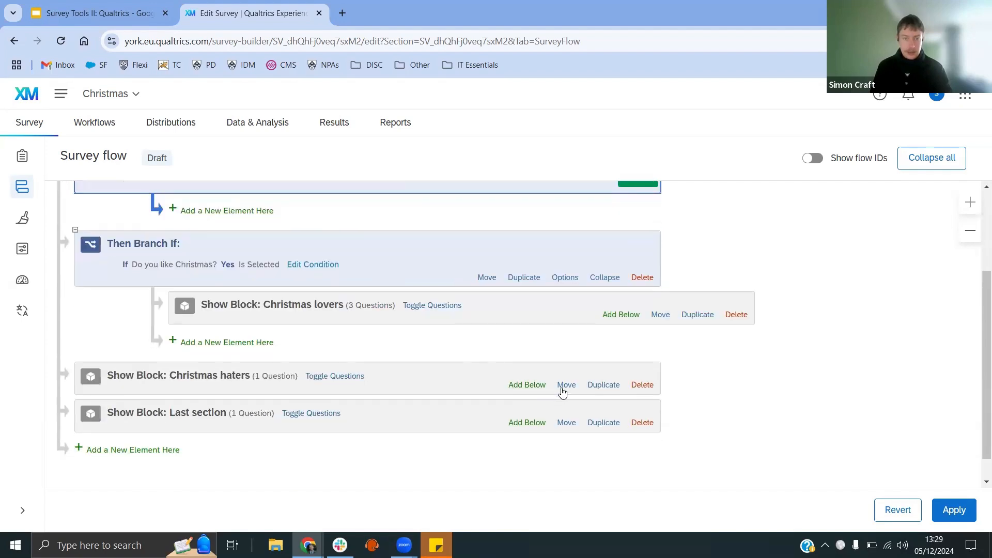
pyautogui.moveTo(566, 391); pyautogui.dragTo(305, 297)
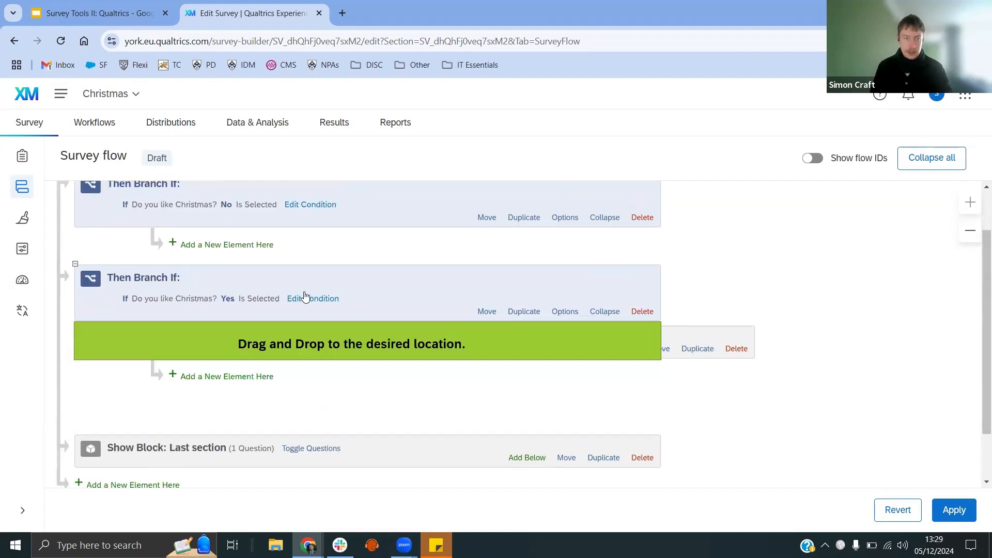
pyautogui.moveTo(307, 350); pyautogui.dragTo(296, 256)
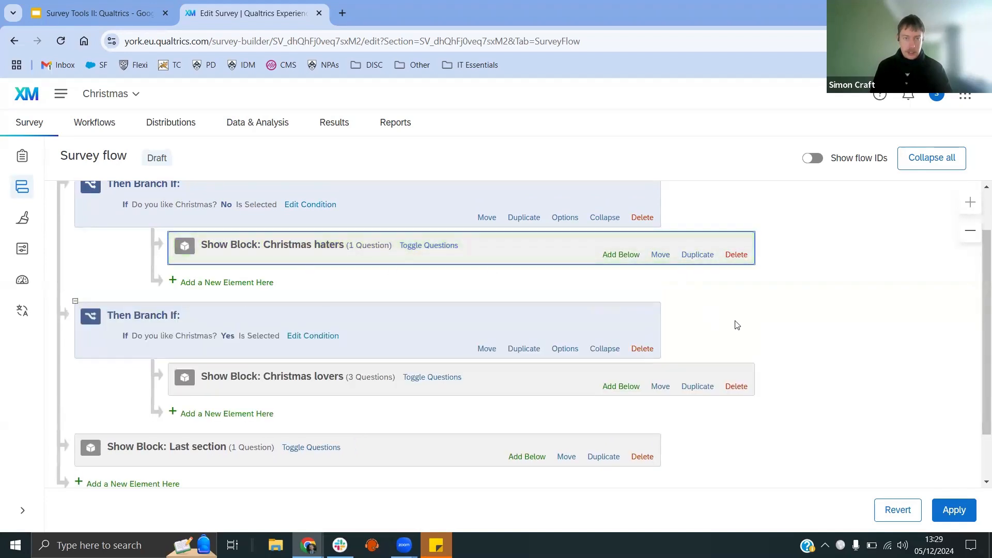
# Step: Apply the survey flow changes
pyautogui.scroll(-1, 762, 330)
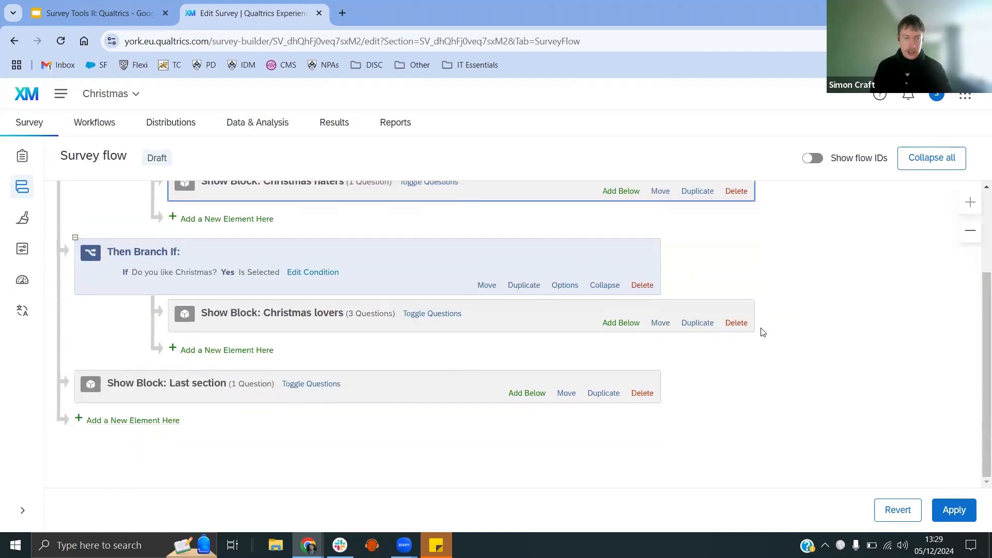
pyautogui.scroll(2, 761, 331)
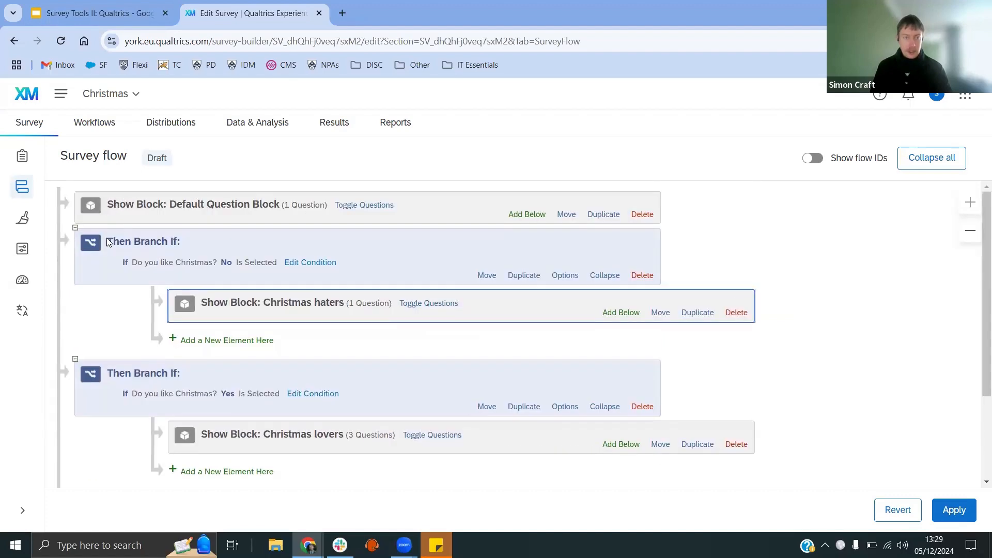
pyautogui.scroll(-2, 217, 346)
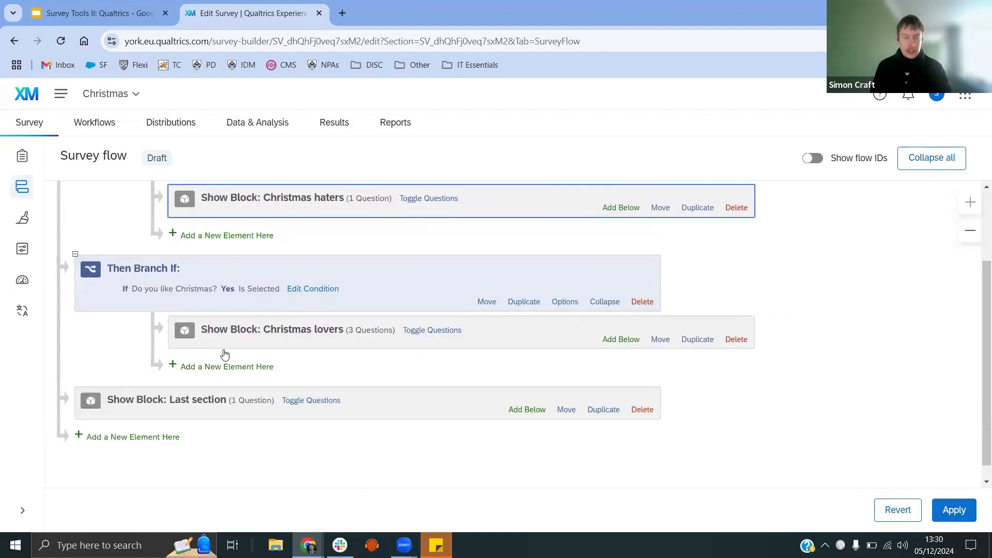
pyautogui.scroll(2, 279, 360)
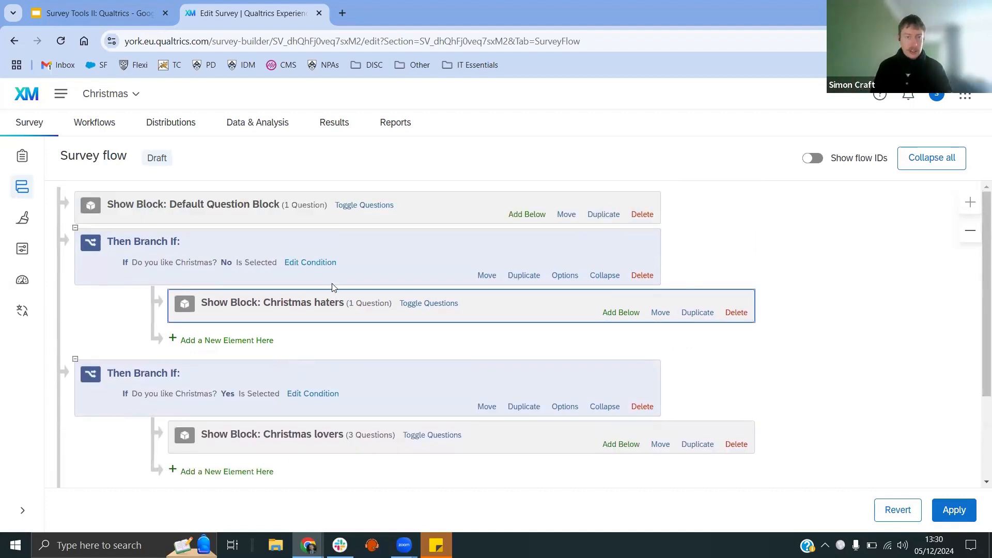
pyautogui.click(954, 510)
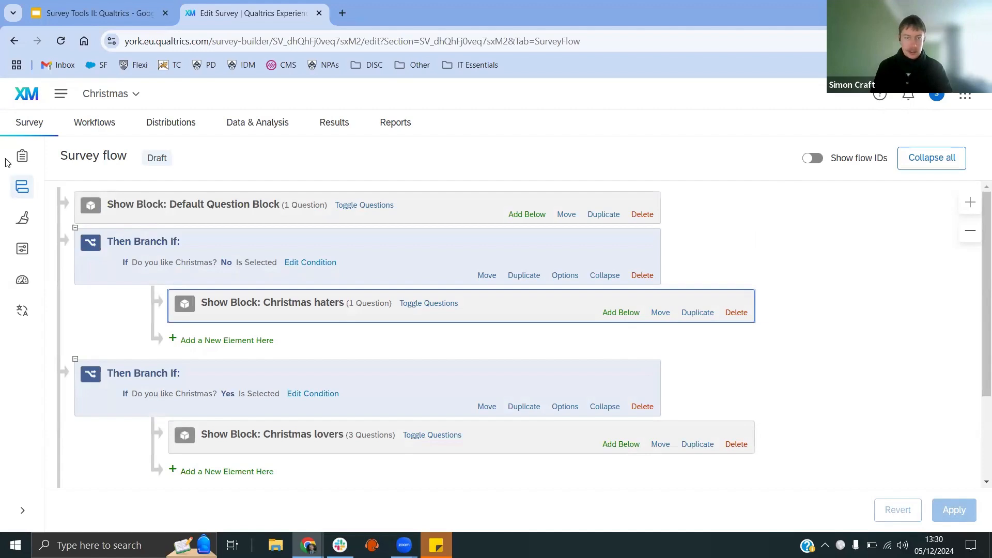
# Step: Open a preview of the survey, answer No to "Do you like Christmas?" and go to the next page
pyautogui.click(23, 157)
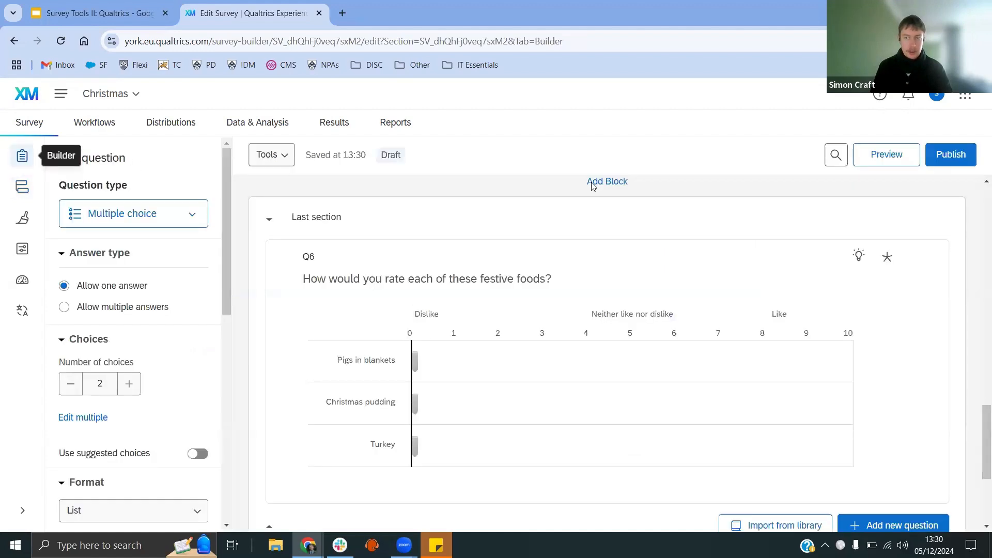
pyautogui.click(887, 155)
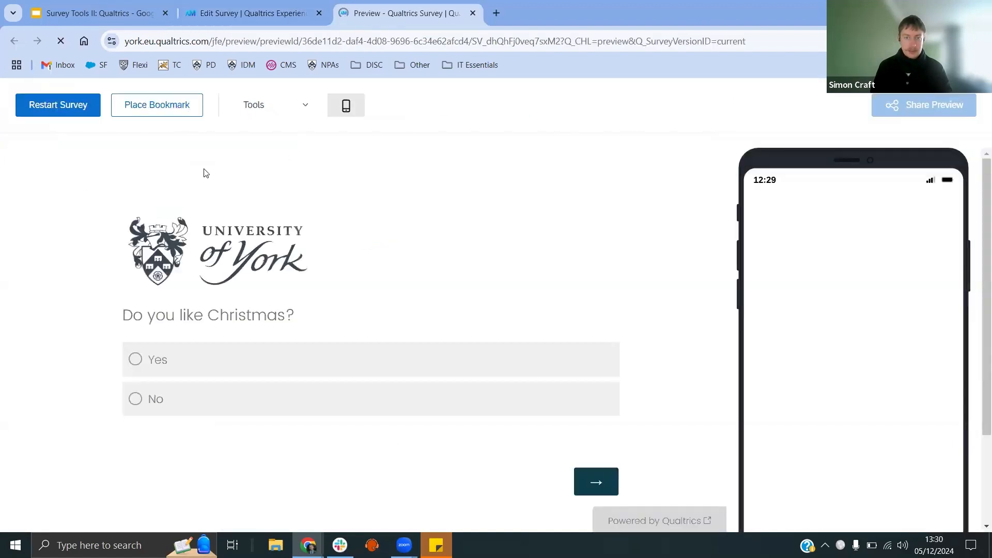
pyautogui.click(145, 400)
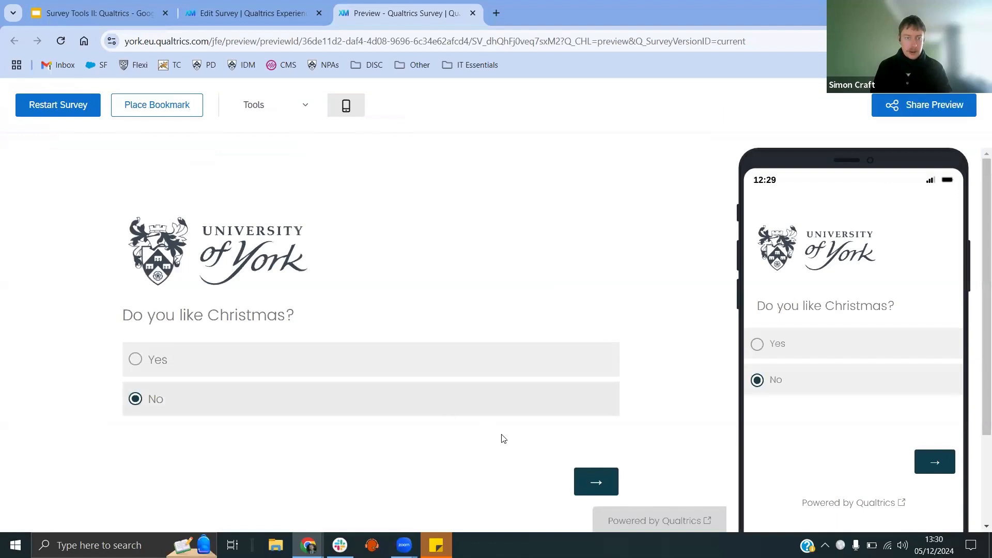
pyautogui.click(603, 483)
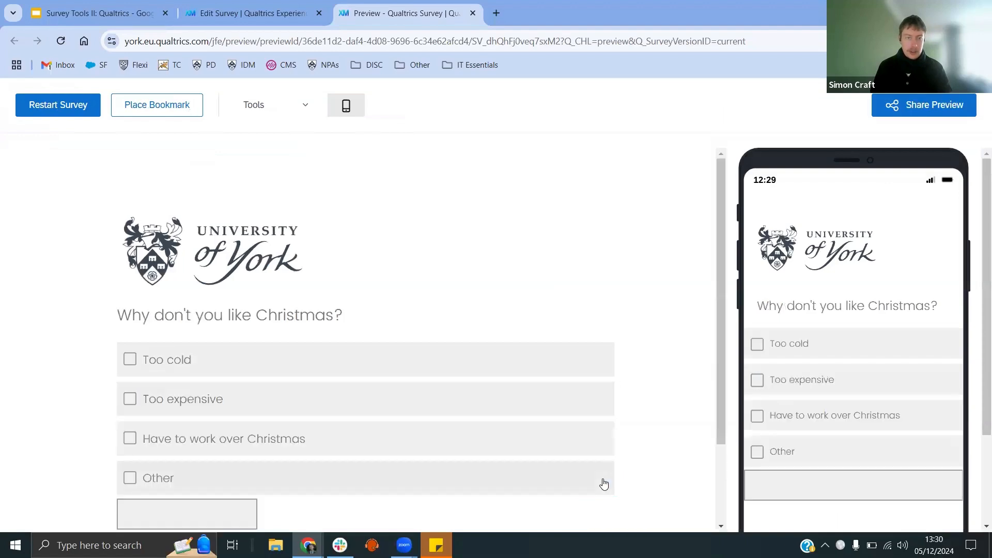
# Step: Tick Too cold on the "Why don't you like Christmas?" page and continue
pyautogui.scroll(-3, 651, 402)
pyautogui.scroll(3, 651, 403)
pyautogui.click(150, 360)
pyautogui.scroll(-2, 594, 414)
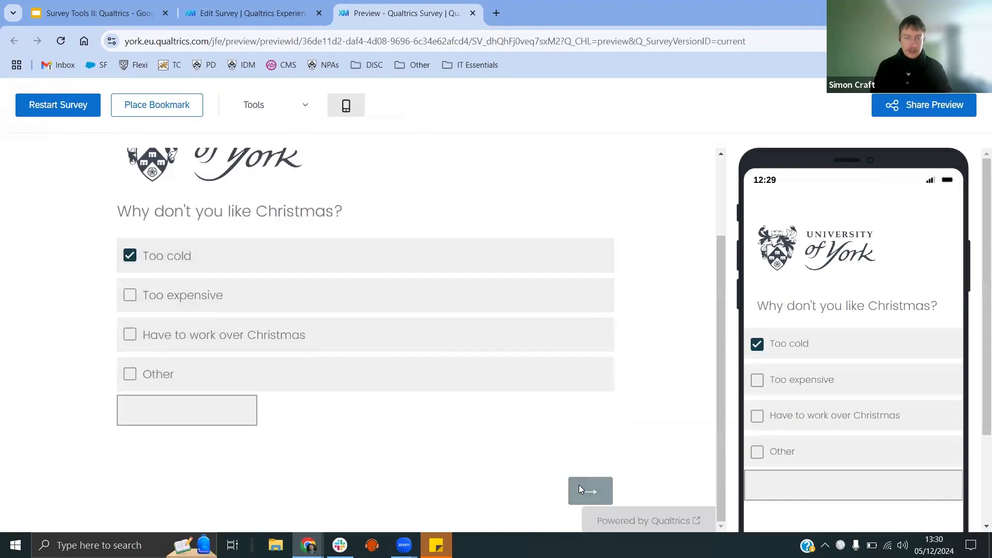
pyautogui.click(579, 488)
# Step: Set the Pigs in blankets slider to 0 on the festive foods rating page
pyautogui.scroll(-1, 355, 381)
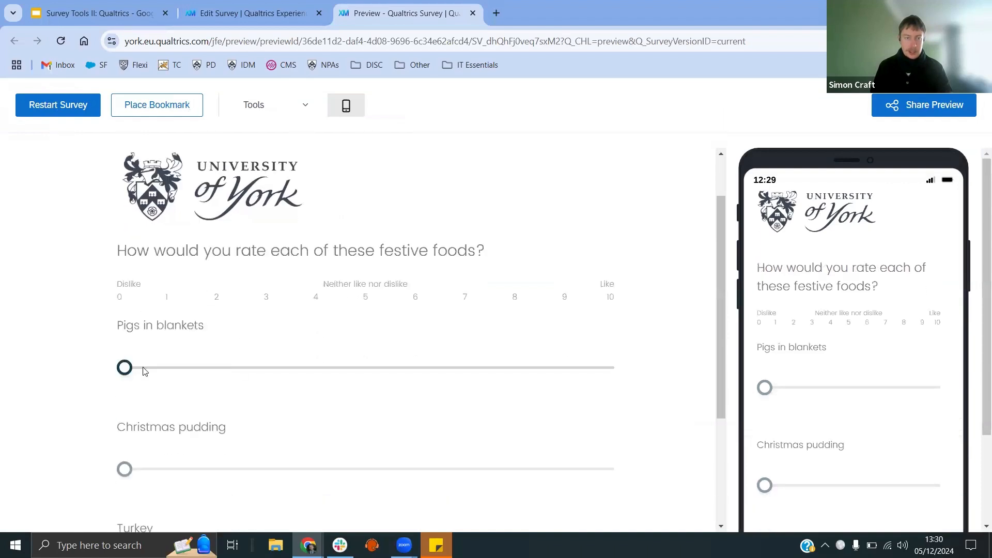
pyautogui.moveTo(145, 371); pyautogui.dragTo(221, 368)
pyautogui.moveTo(112, 375); pyautogui.dragTo(92, 374)
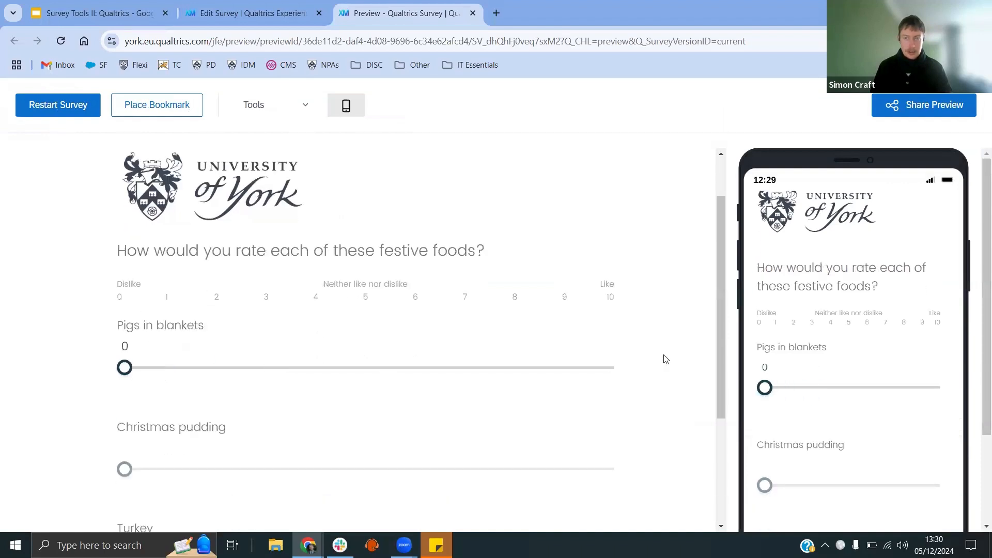
pyautogui.scroll(1, 666, 359)
pyautogui.scroll(-4, 666, 360)
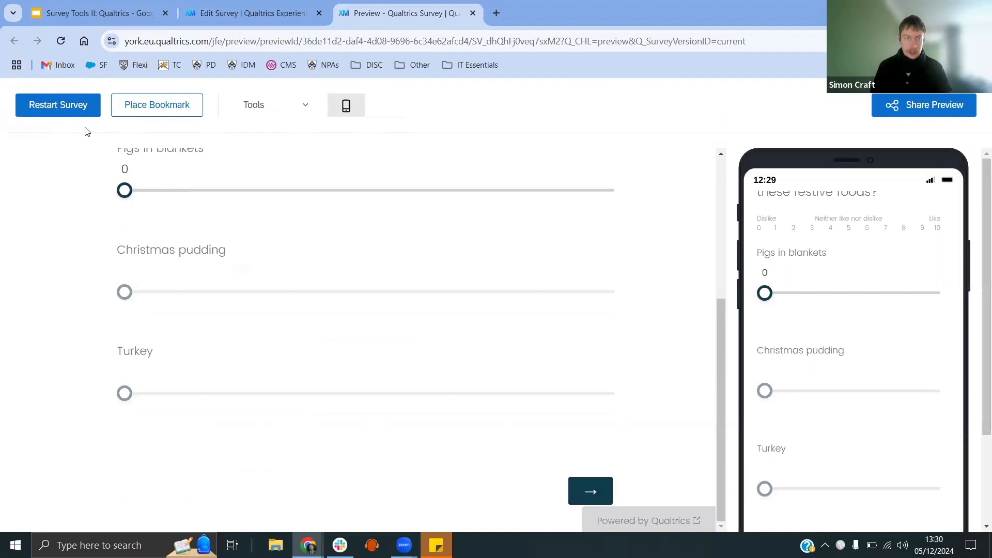
# Step: Restart the preview, answer Yes to "Do you like Christmas?" and go to the next page
pyautogui.click(74, 110)
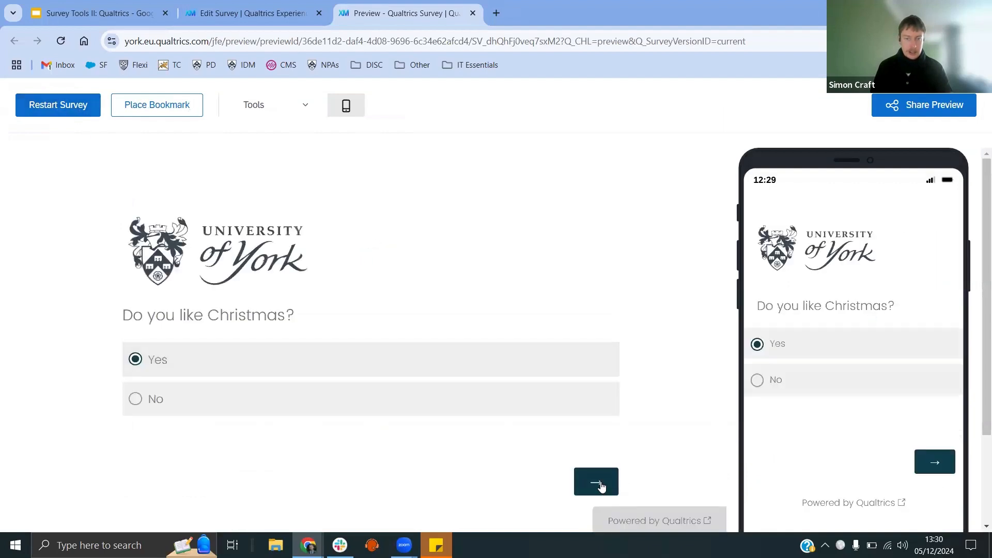
pyautogui.click(600, 481)
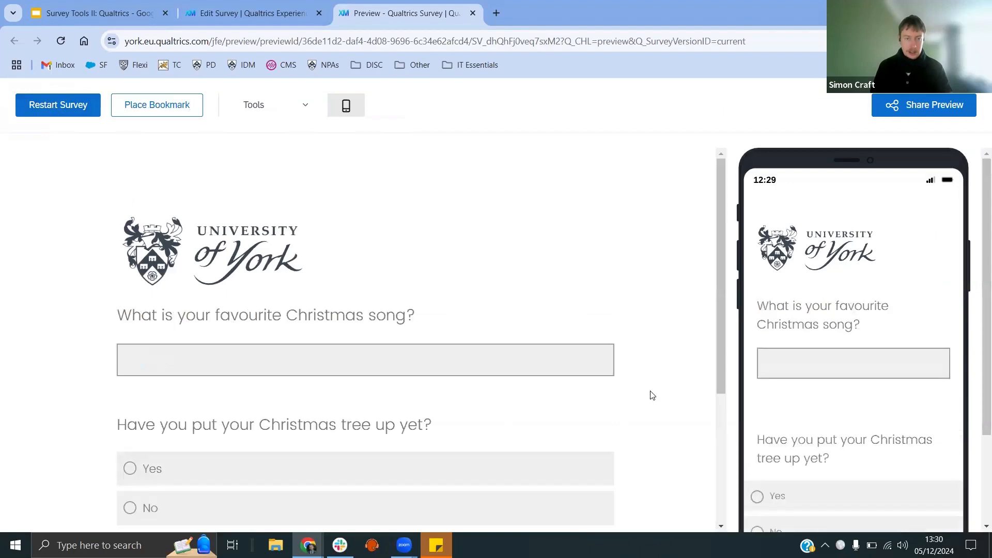
# Step: Move past the Christmas song and tree questions page, continuing without answering, to the festive foods page
pyautogui.scroll(-4, 652, 395)
pyautogui.scroll(4, 650, 396)
pyautogui.scroll(-4, 615, 414)
pyautogui.click(592, 492)
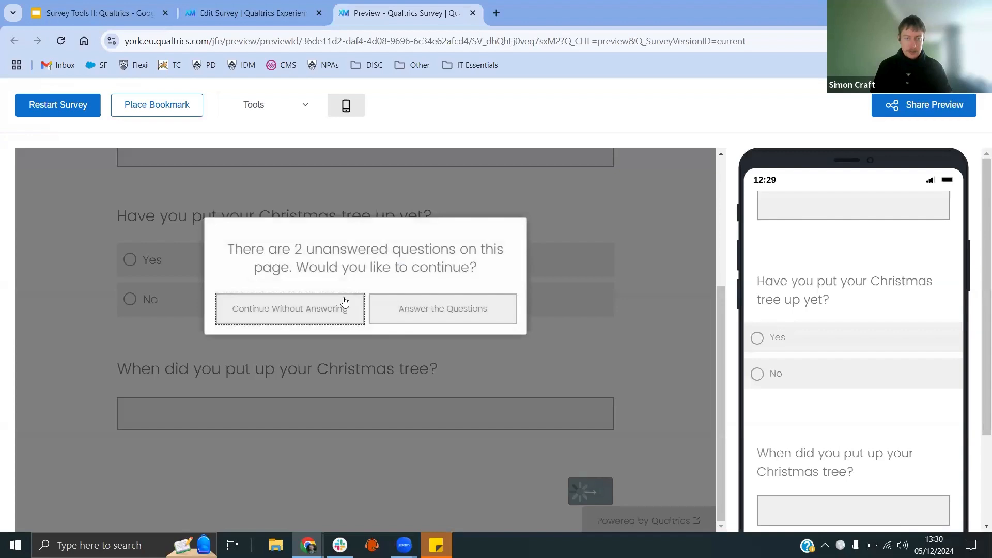
pyautogui.click(329, 310)
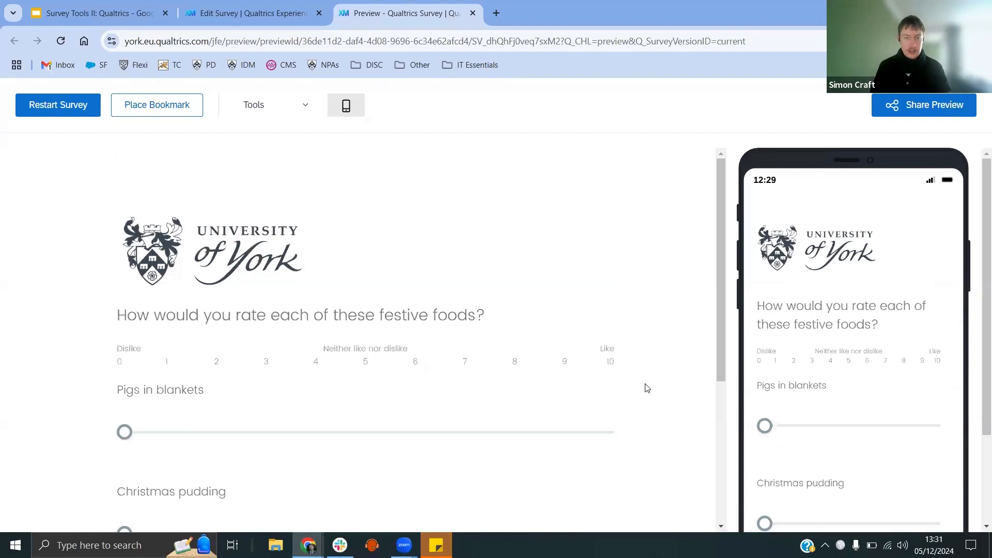
pyautogui.scroll(-4, 650, 404)
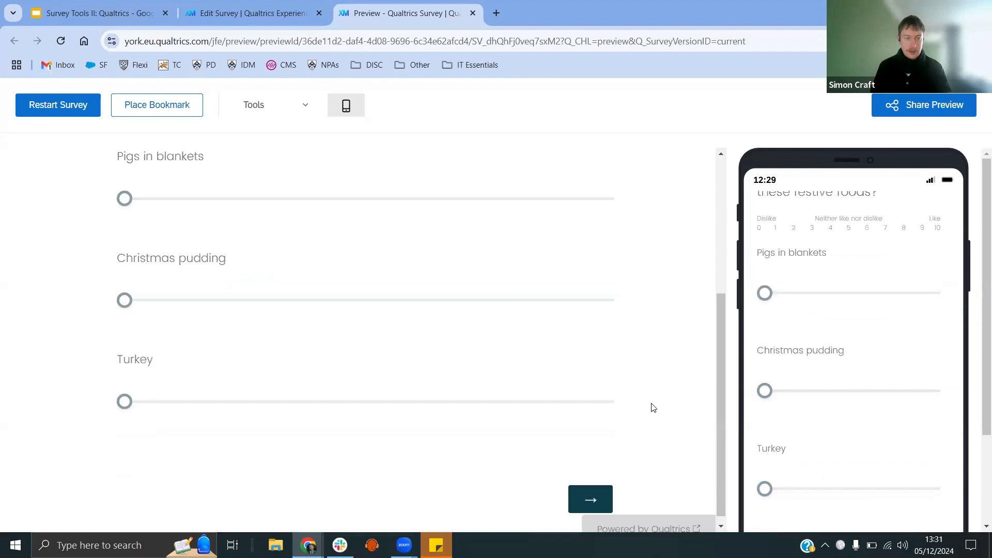
pyautogui.scroll(4, 653, 408)
pyautogui.scroll(-4, 653, 408)
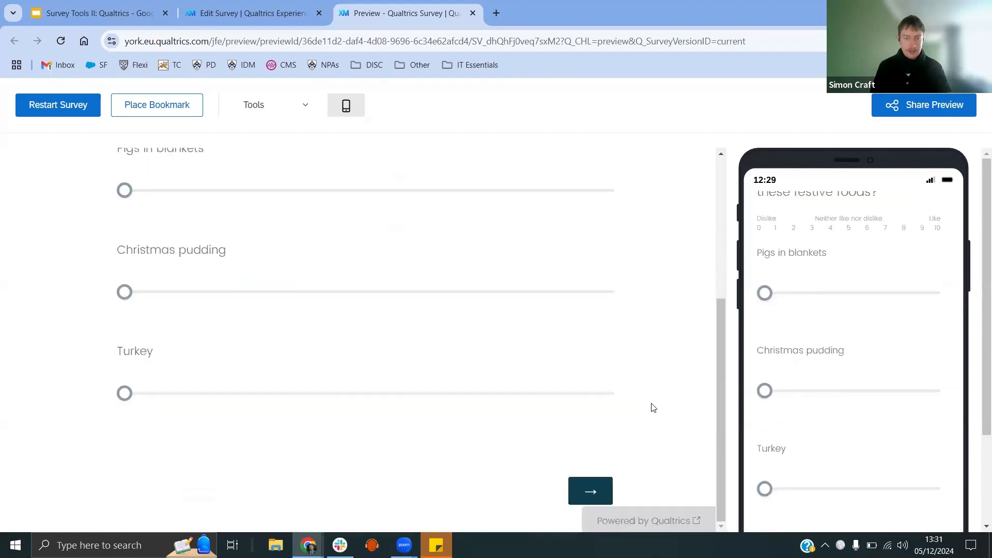
pyautogui.scroll(4, 652, 406)
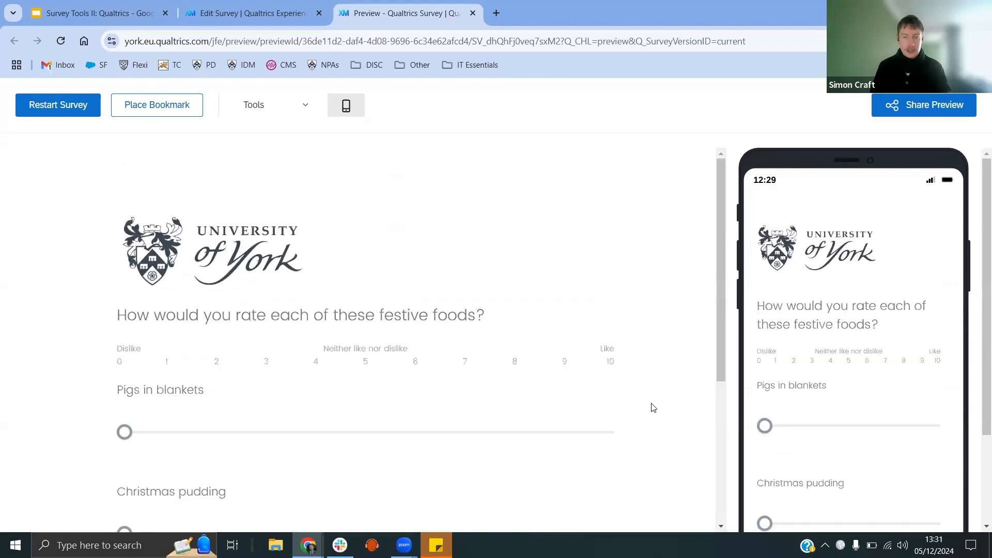
# Step: Restart the preview and answer Yes to "Do you like Christmas?", moving on to the next page
pyautogui.scroll(-4, 399, 383)
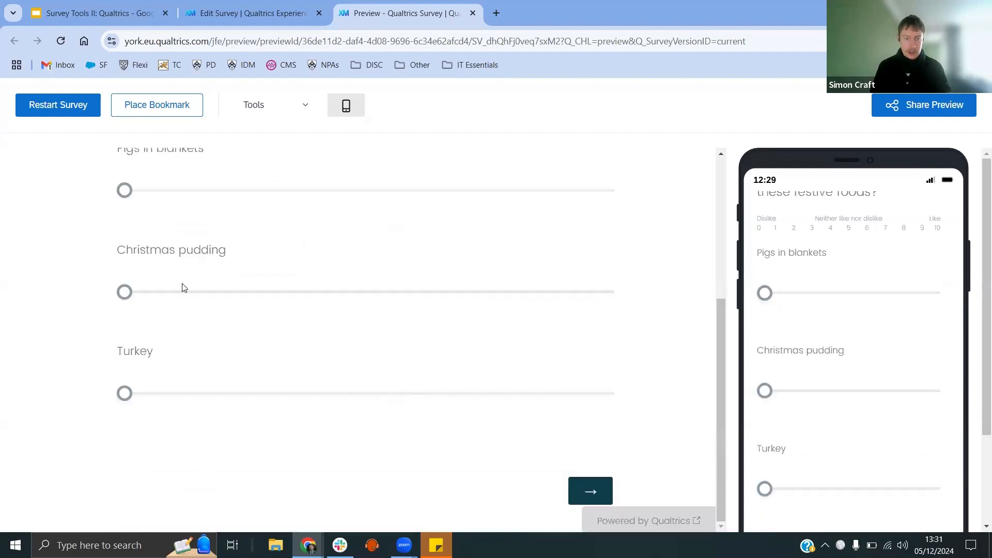
pyautogui.click(58, 106)
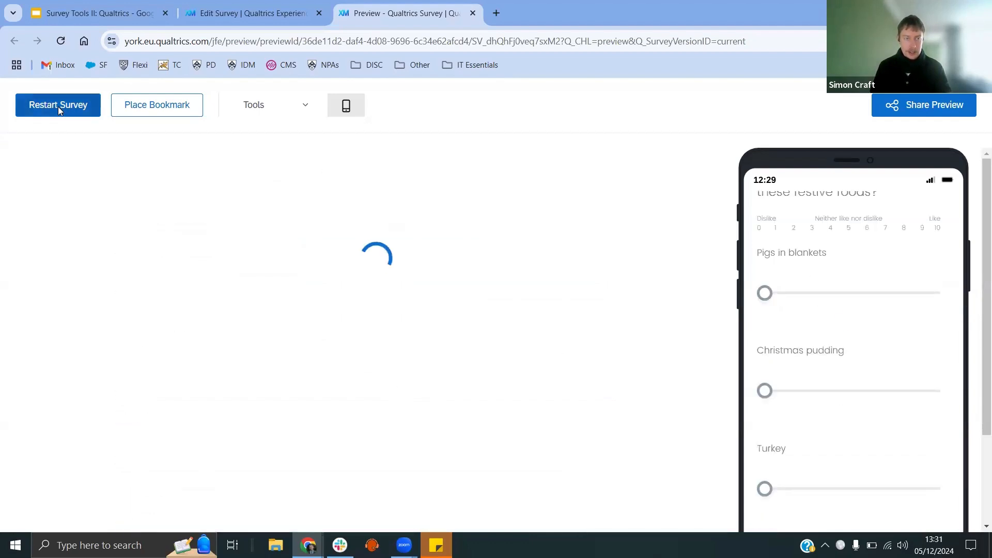
pyautogui.click(163, 362)
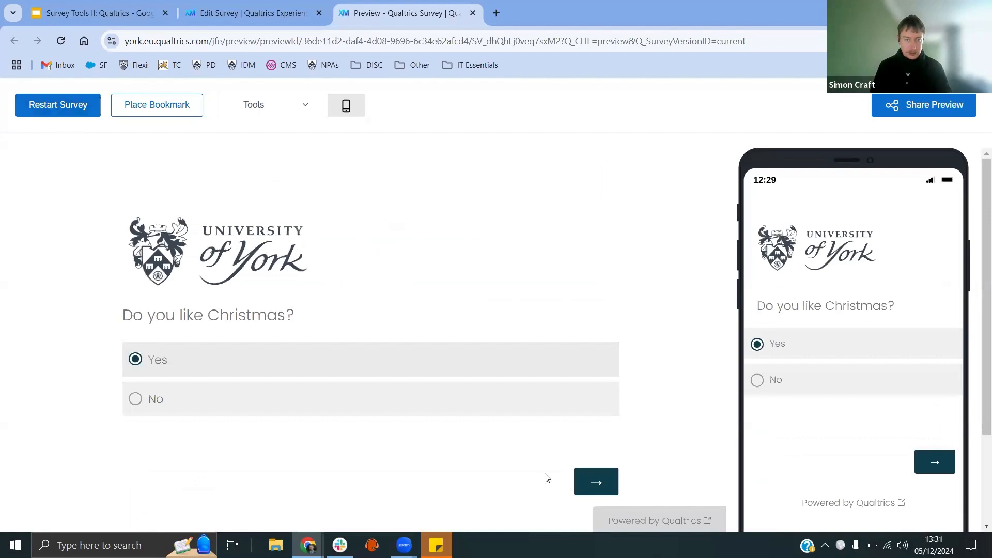
pyautogui.click(611, 481)
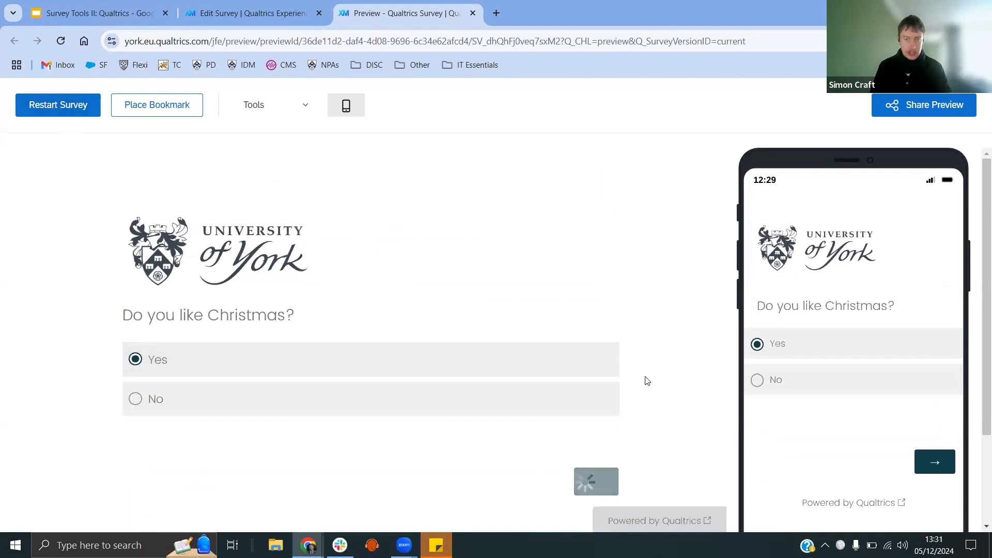
# Step: Answer No to "Have you put your Christmas tree up yet?" in the preview
pyautogui.scroll(-3, 324, 359)
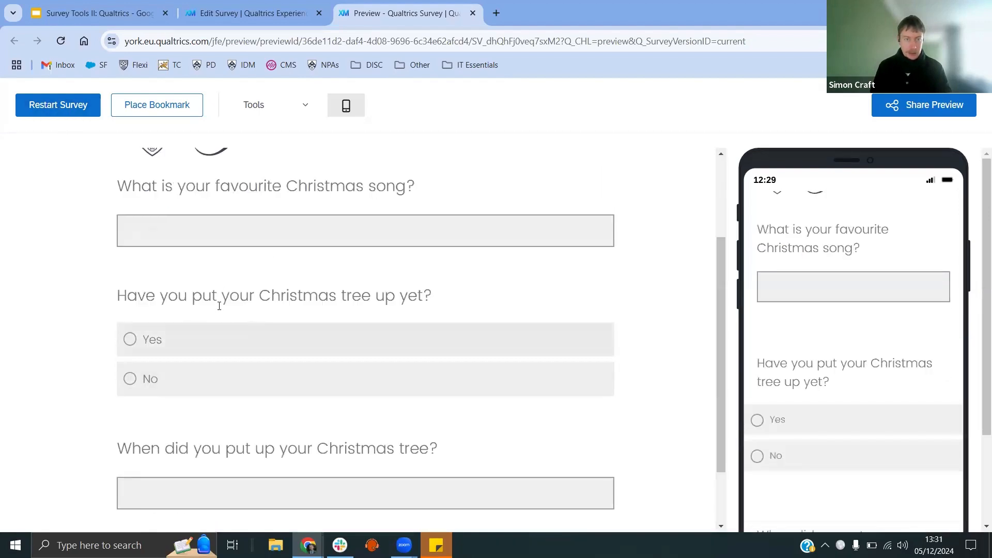
pyautogui.click(131, 383)
pyautogui.scroll(-1, 270, 393)
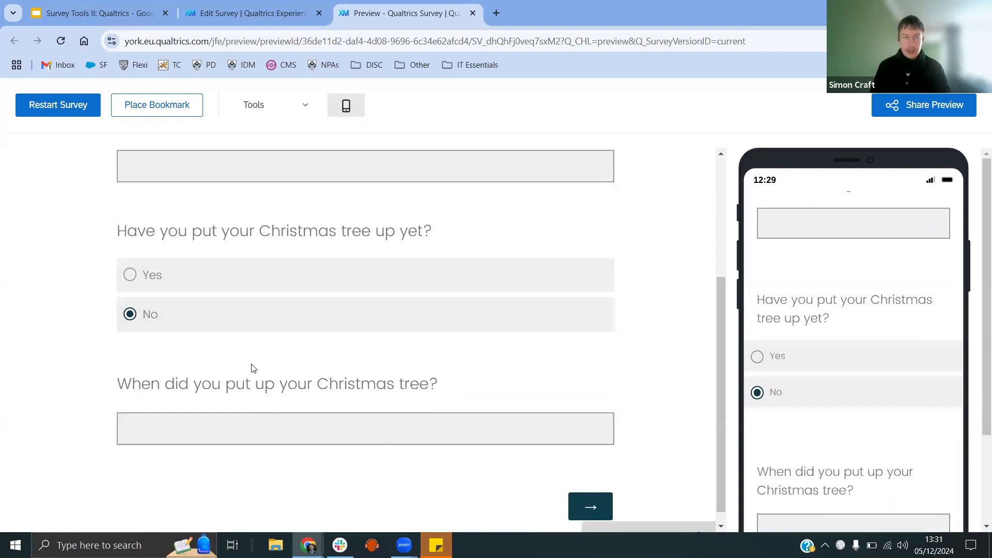
# Step: Add display logic to "When did you put up your Christmas tree?" so it shows only when Yes is selected for Q3
pyautogui.click(470, 12)
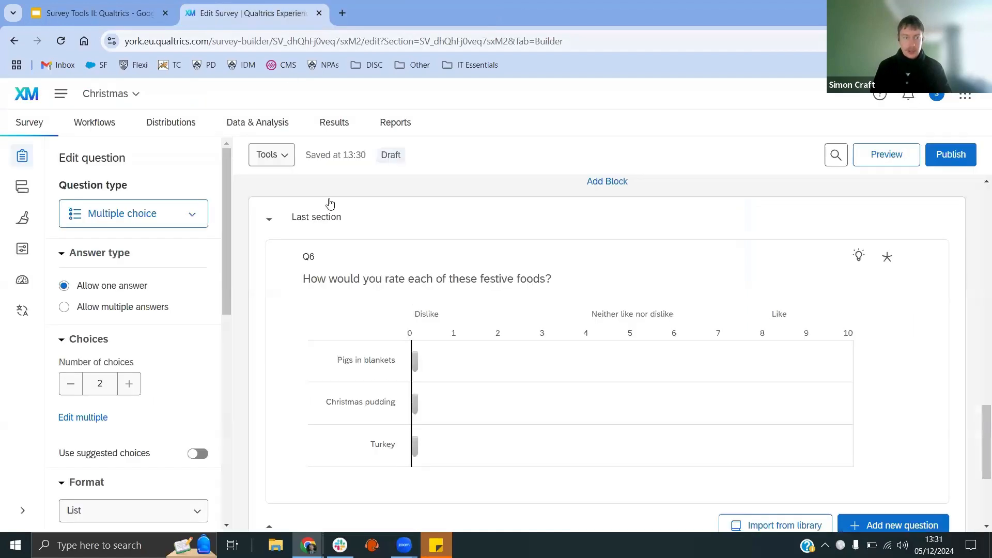
pyautogui.moveTo(976, 443); pyautogui.dragTo(978, 288)
pyautogui.scroll(1, 978, 288)
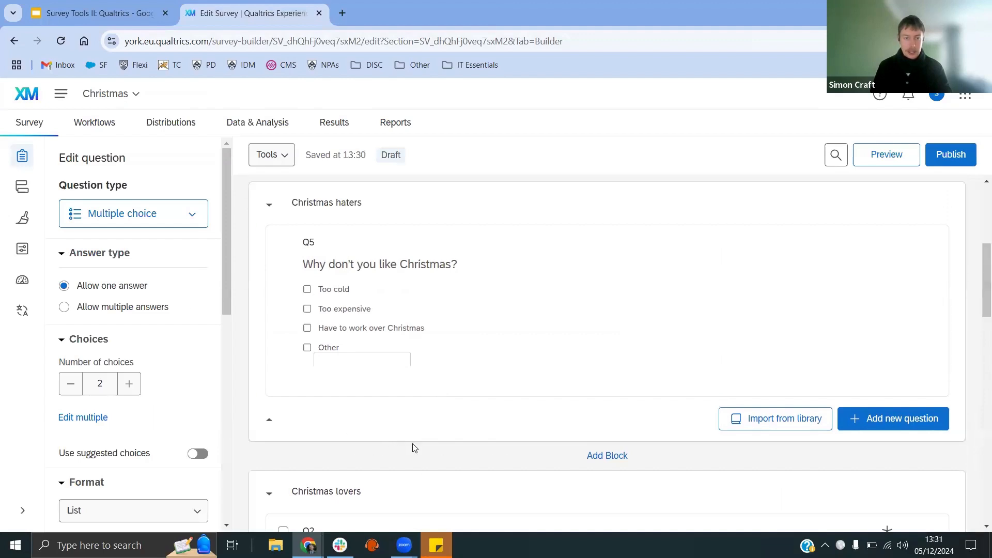
pyautogui.scroll(-2, 496, 424)
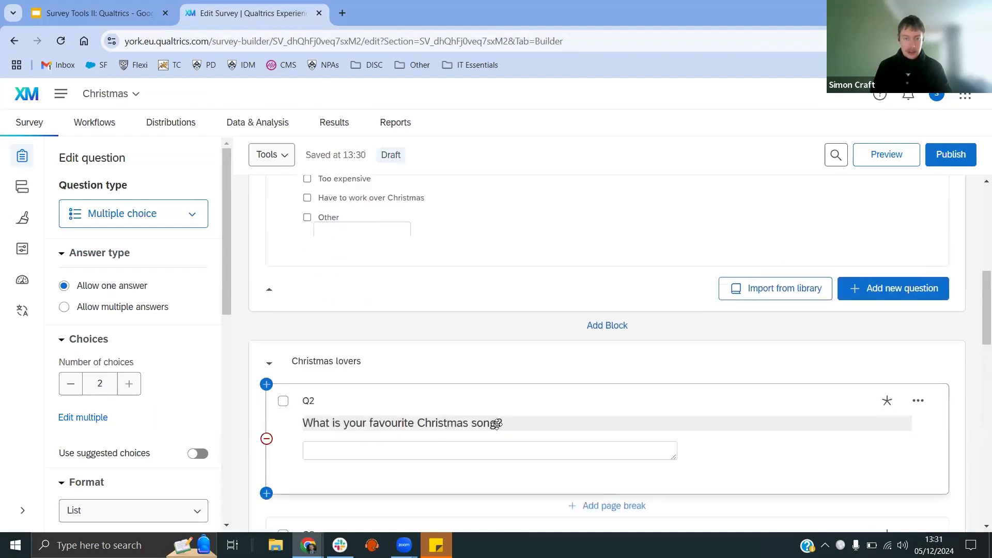
pyautogui.scroll(-3, 496, 425)
pyautogui.scroll(-2, 495, 422)
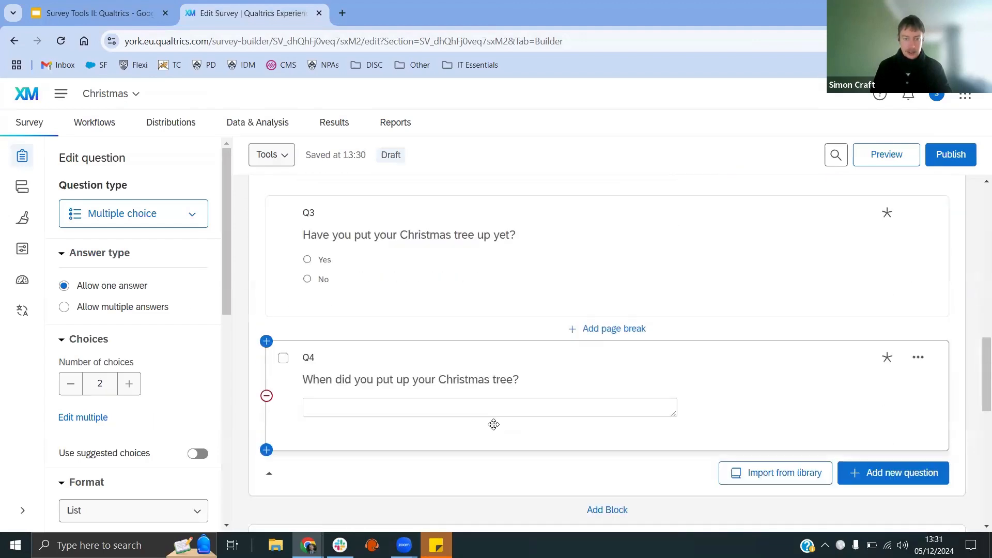
pyautogui.click(535, 368)
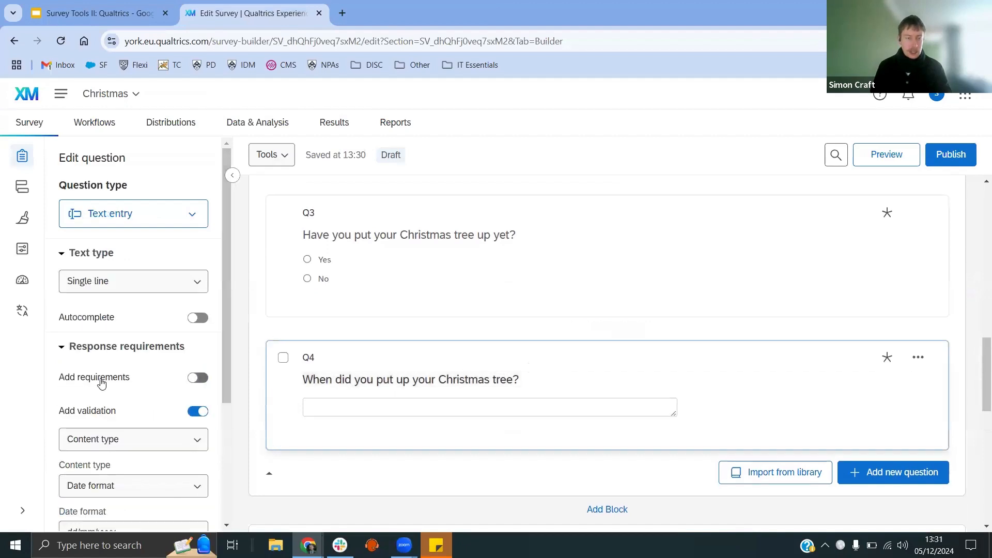
pyautogui.scroll(-3, 103, 383)
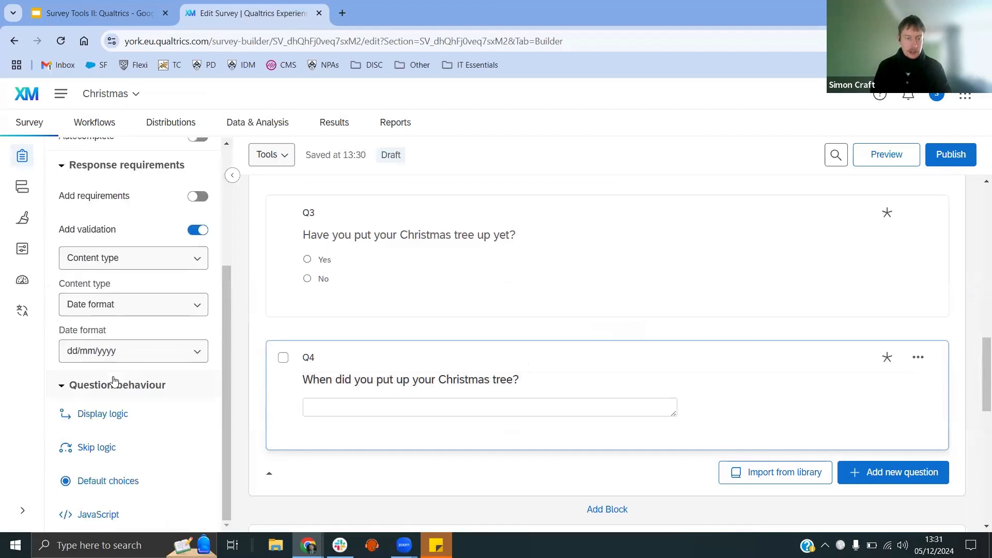
pyautogui.click(104, 419)
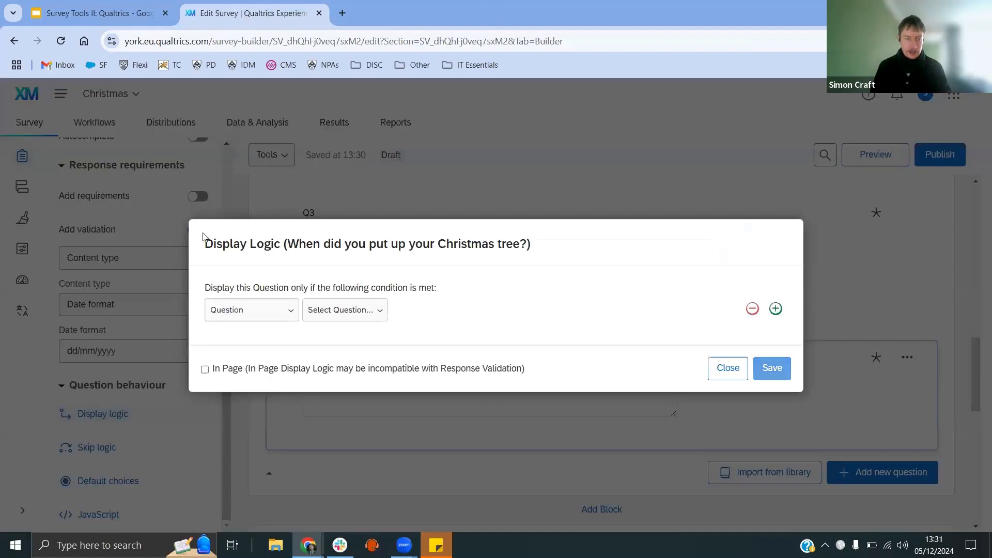
pyautogui.click(339, 318)
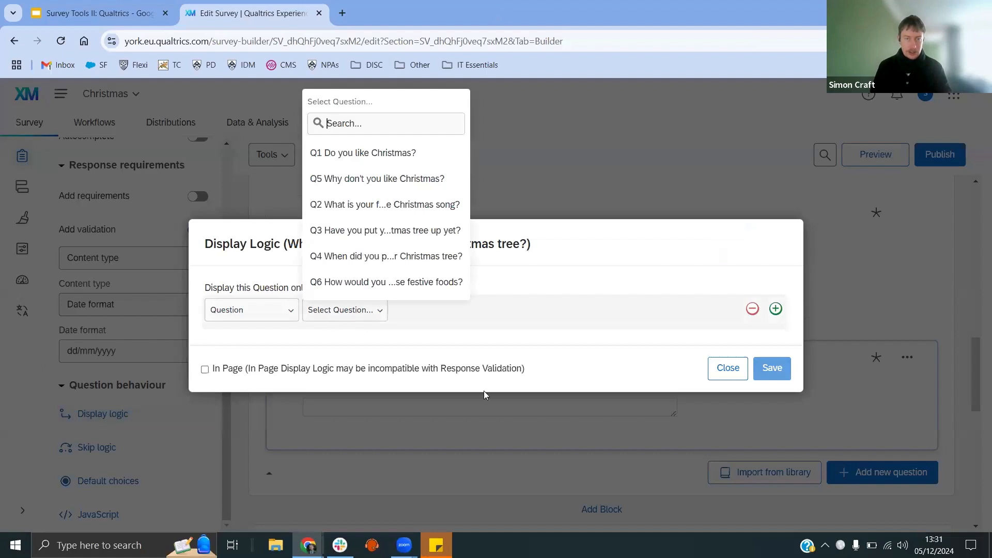
pyautogui.click(370, 232)
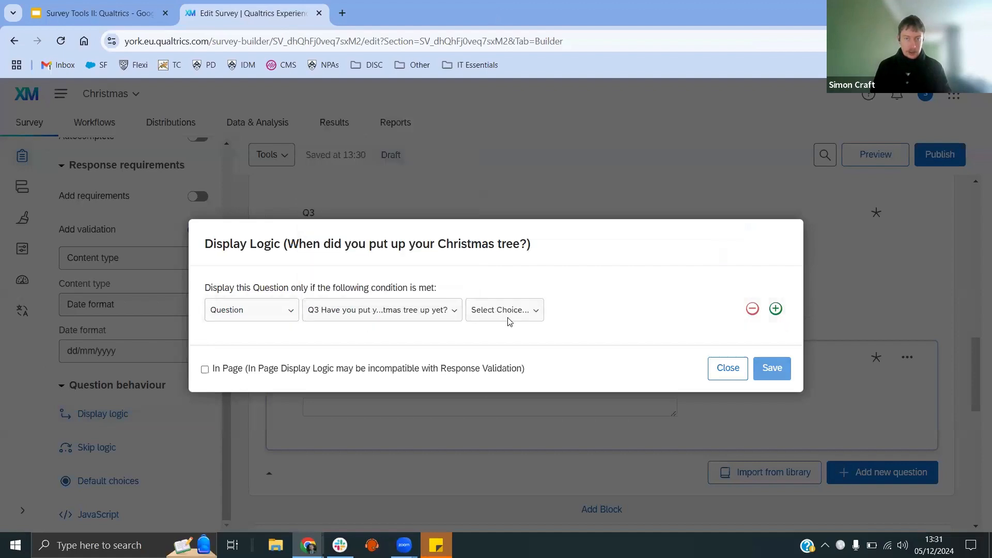
pyautogui.click(508, 315)
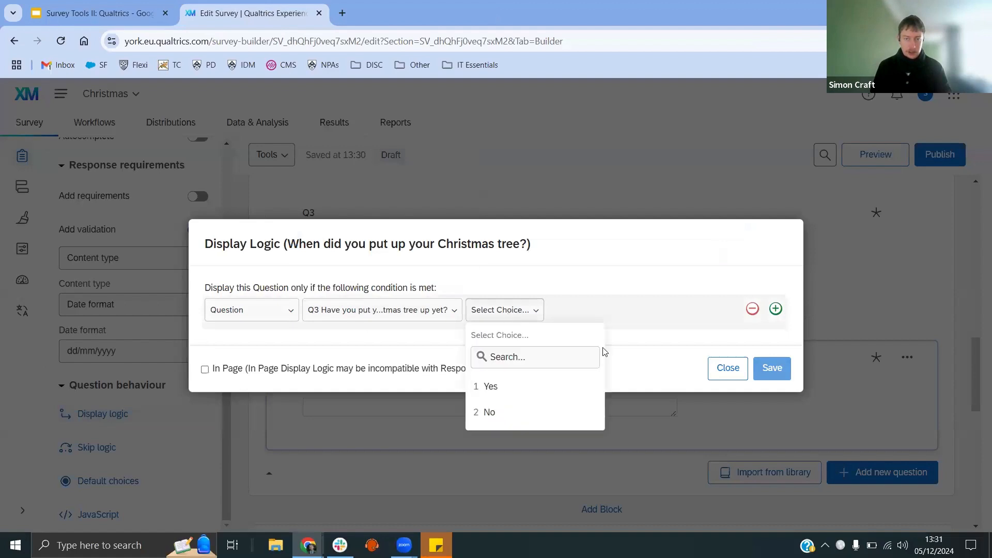
pyautogui.click(515, 395)
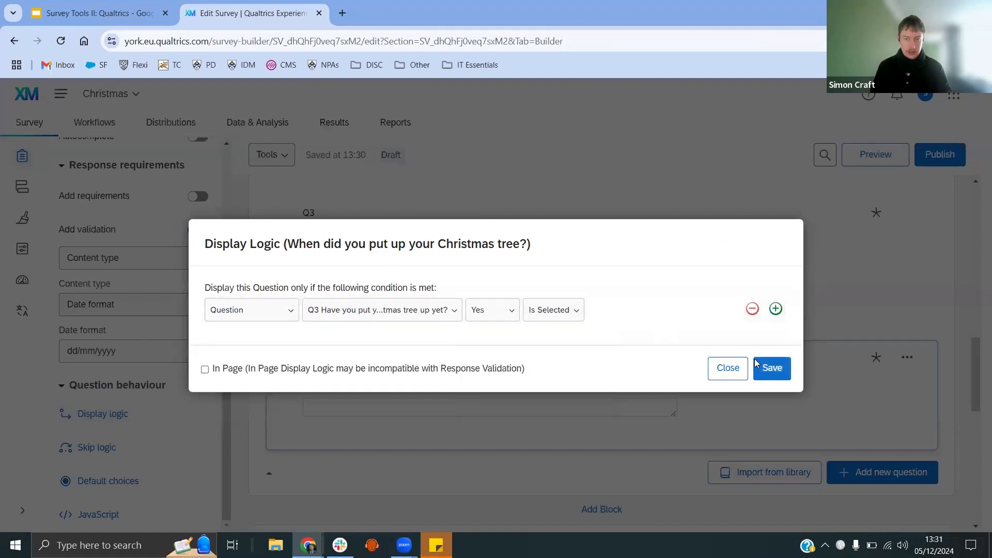
pyautogui.click(763, 369)
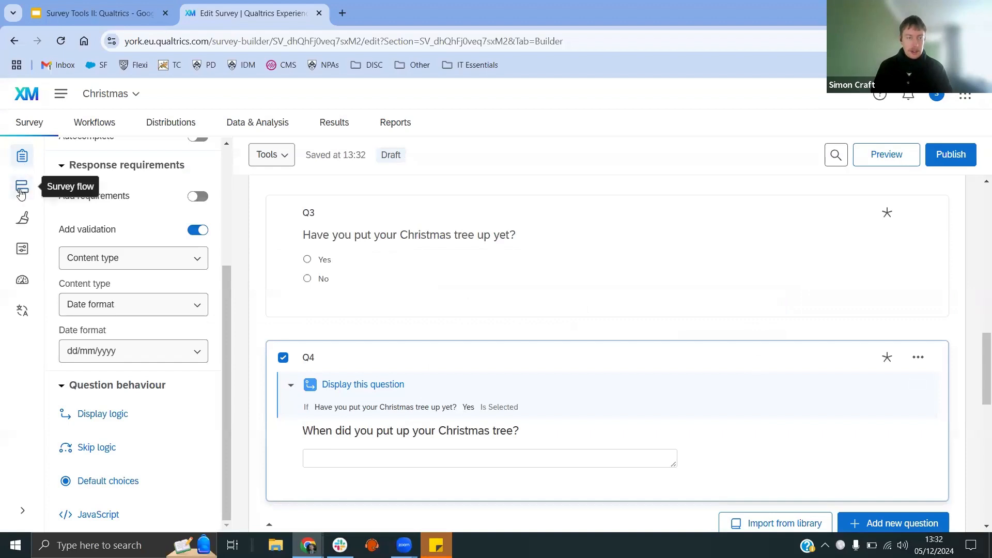
# Step: Open Look and Feel, decline the new survey taking experience upgrade, and browse the theme and layout options
pyautogui.click(22, 221)
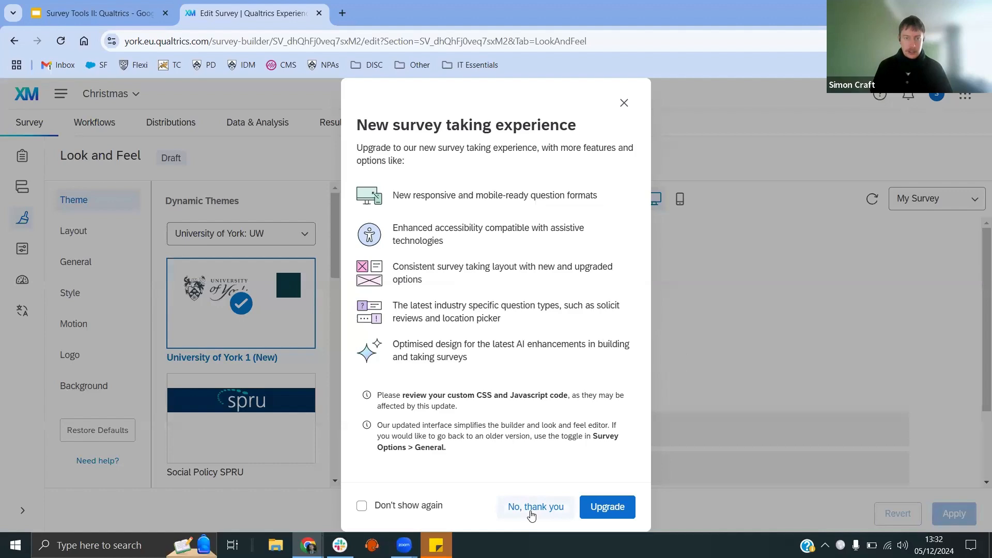
pyautogui.click(531, 509)
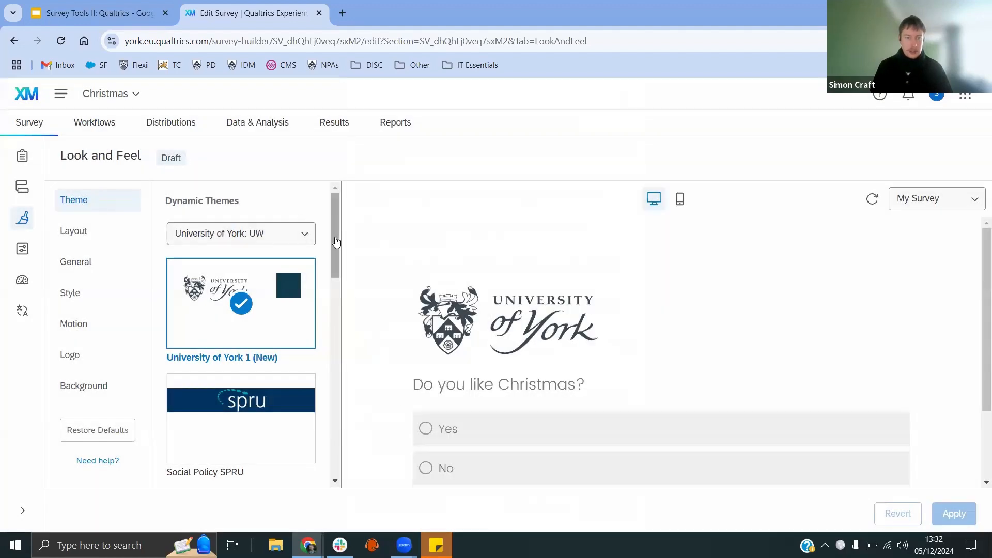
pyautogui.moveTo(334, 235); pyautogui.dragTo(334, 326)
pyautogui.scroll(-3, 340, 366)
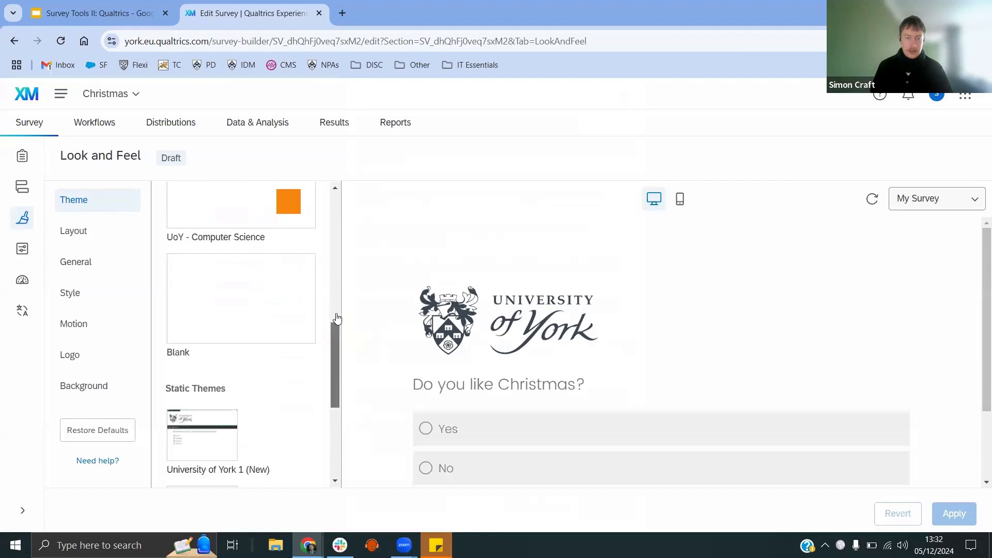
pyautogui.scroll(9, 276, 396)
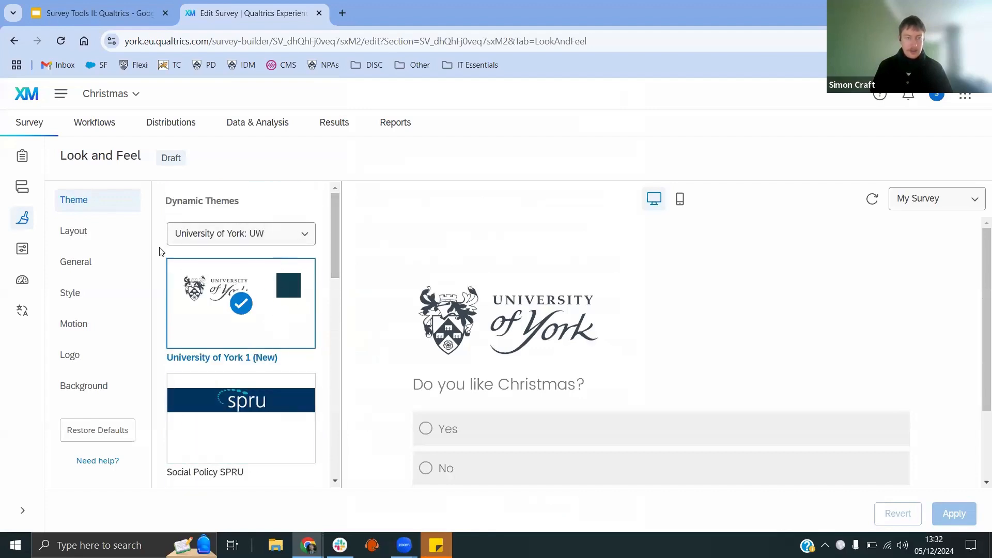
pyautogui.click(107, 237)
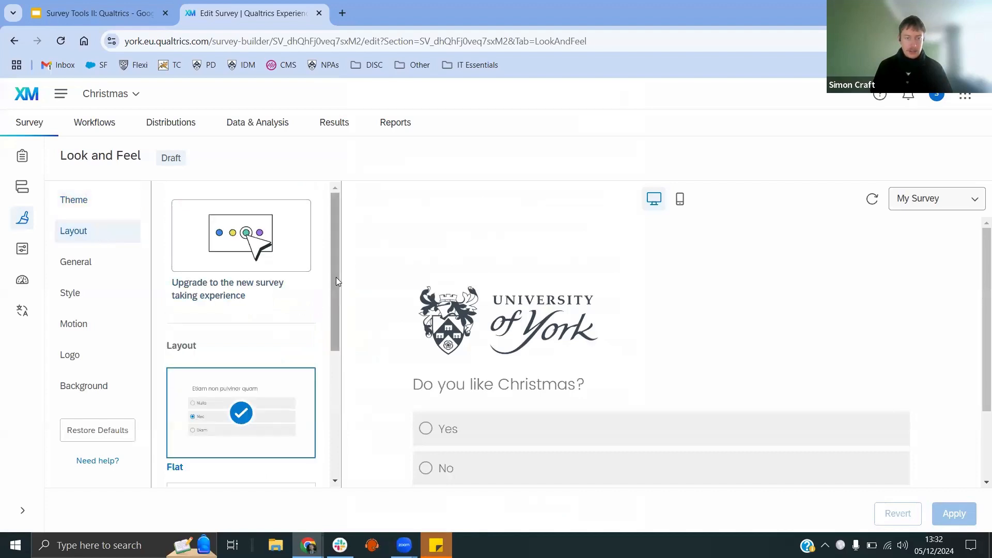
pyautogui.moveTo(335, 277); pyautogui.dragTo(337, 412)
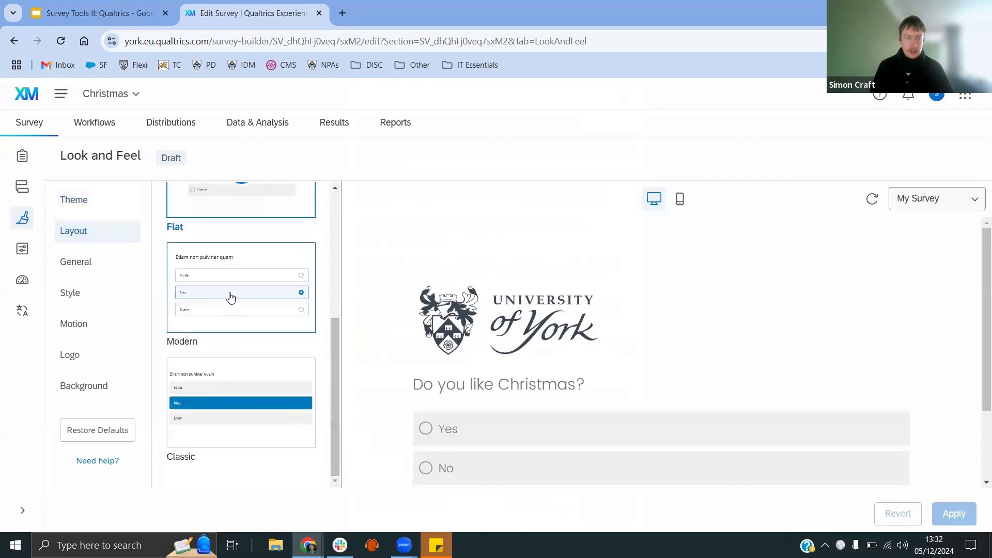
# Step: Set the survey's progress bar to Without Text in the general look and feel settings
pyautogui.click(93, 260)
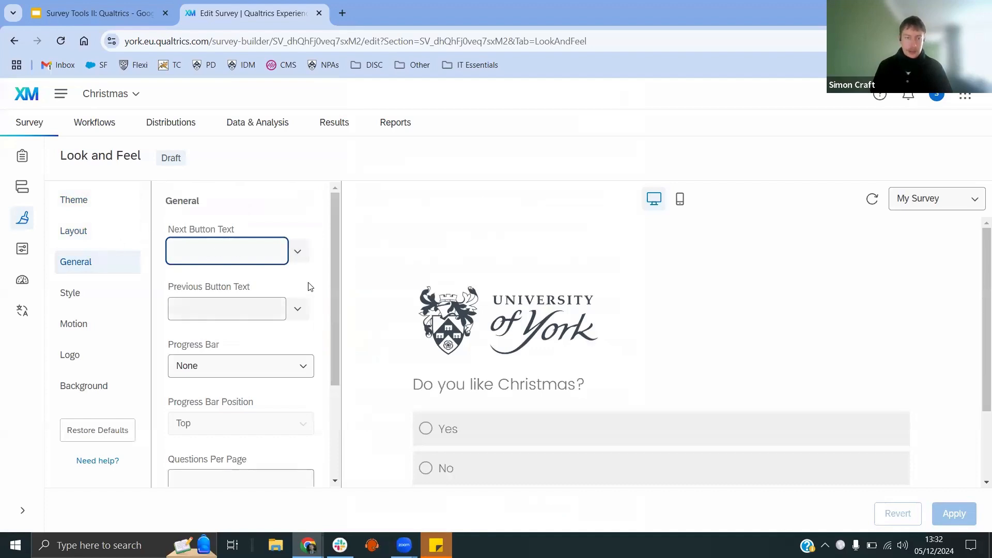
pyautogui.scroll(-1, 304, 331)
pyautogui.click(288, 303)
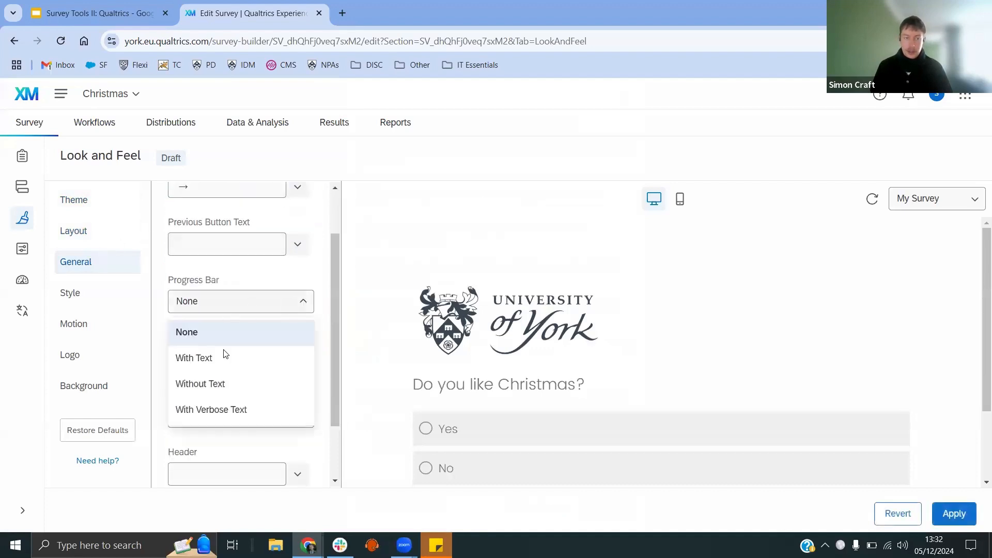
pyautogui.click(222, 385)
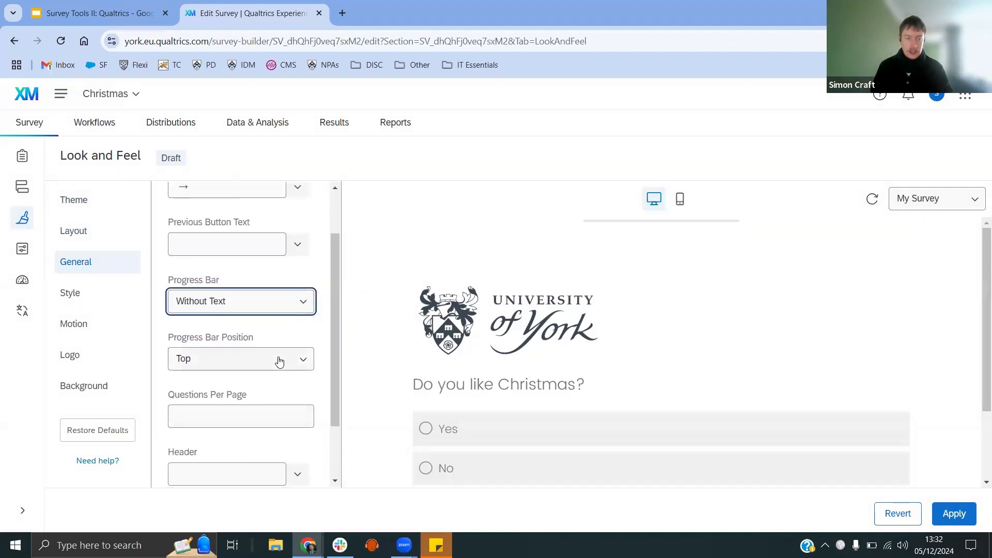
# Step: Review the Style settings and the Motion page transition options
pyautogui.scroll(1, 286, 359)
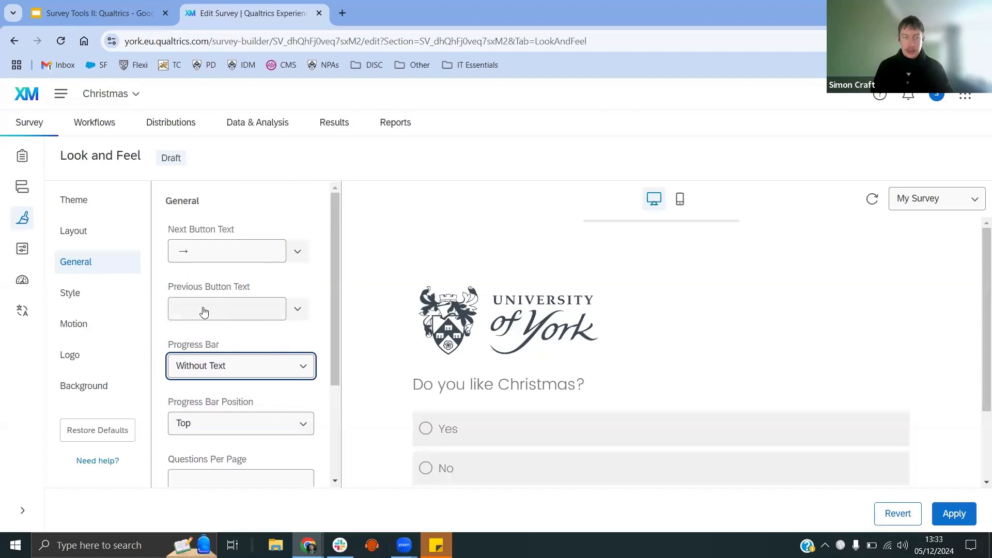
pyautogui.click(79, 298)
pyautogui.click(79, 298)
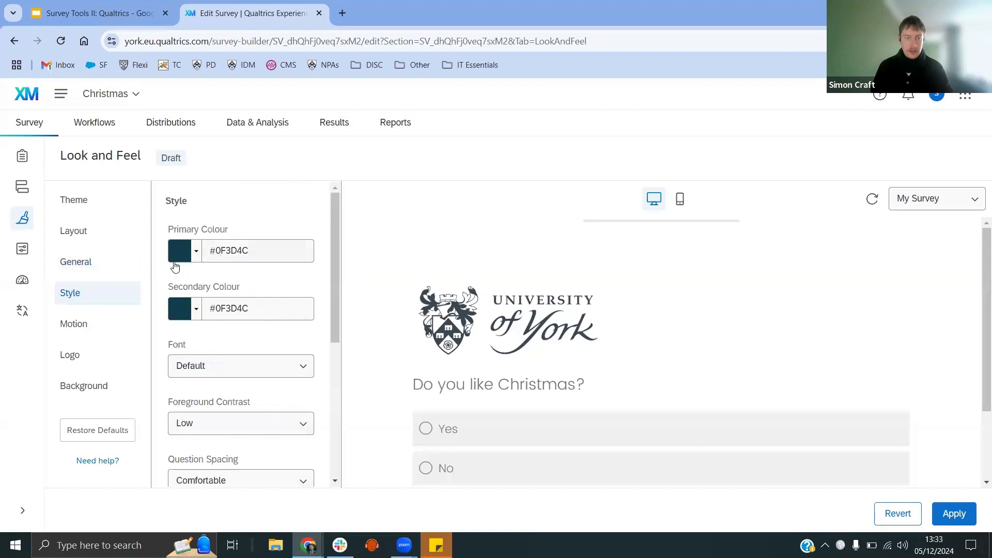
pyautogui.scroll(-1, 249, 281)
pyautogui.scroll(-1, 249, 280)
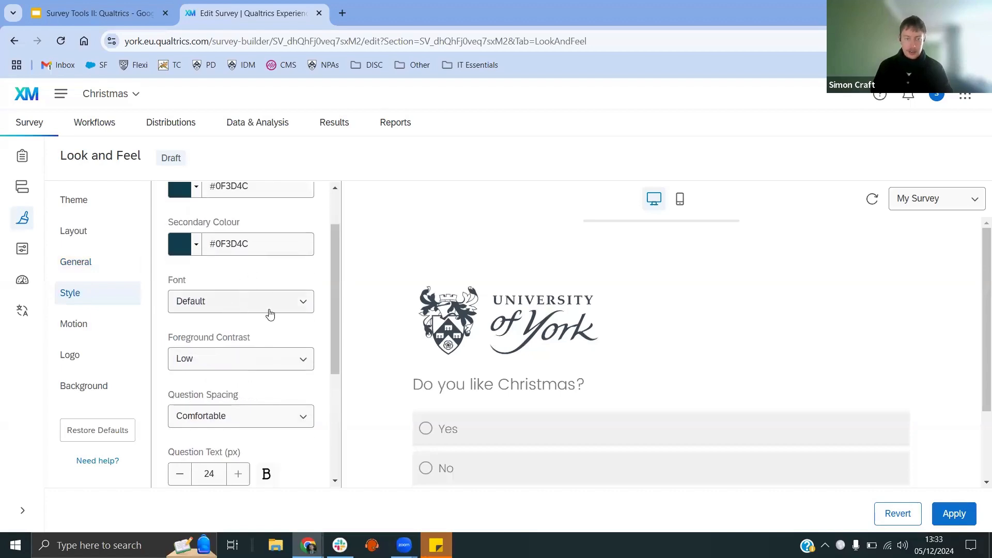
pyautogui.scroll(-1, 270, 312)
pyautogui.scroll(-3, 290, 314)
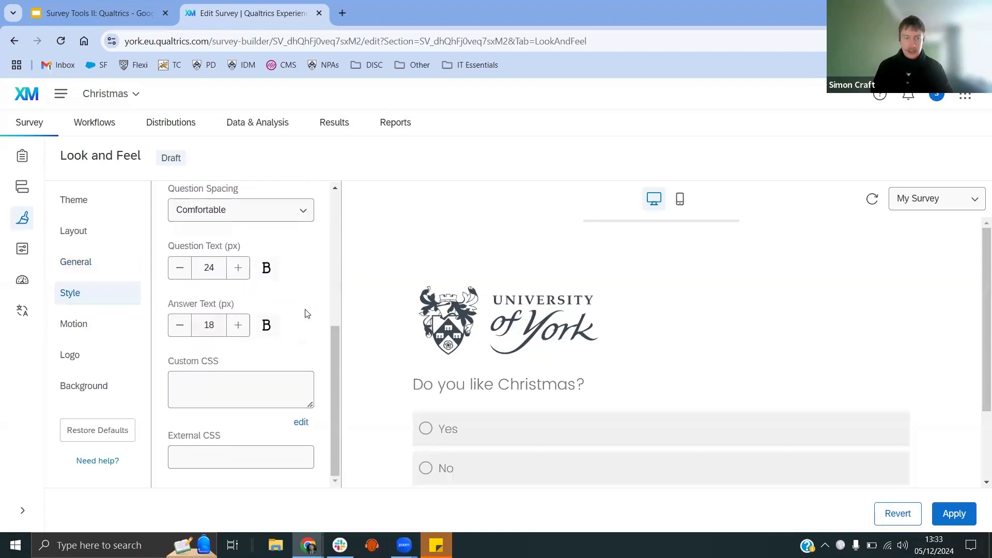
pyautogui.scroll(6, 305, 314)
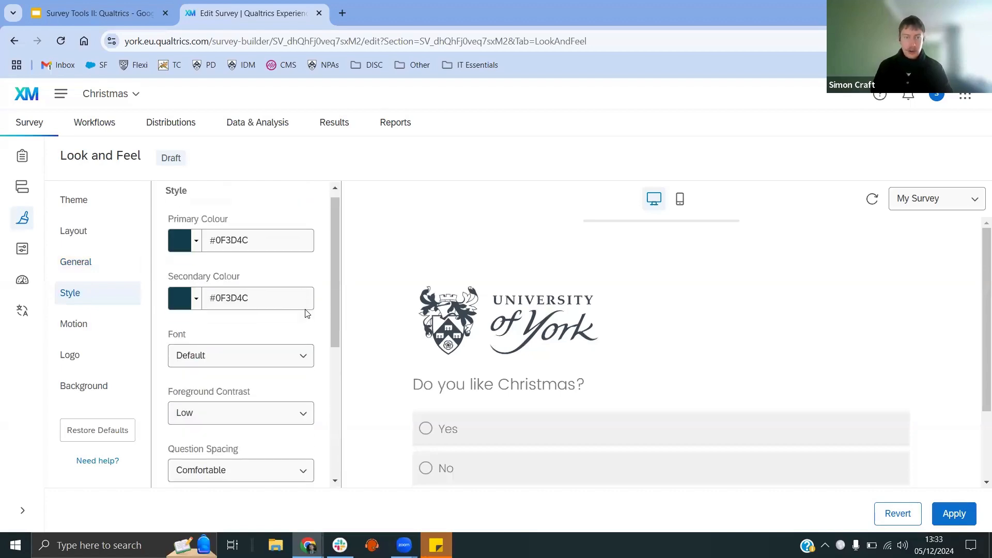
pyautogui.click(85, 331)
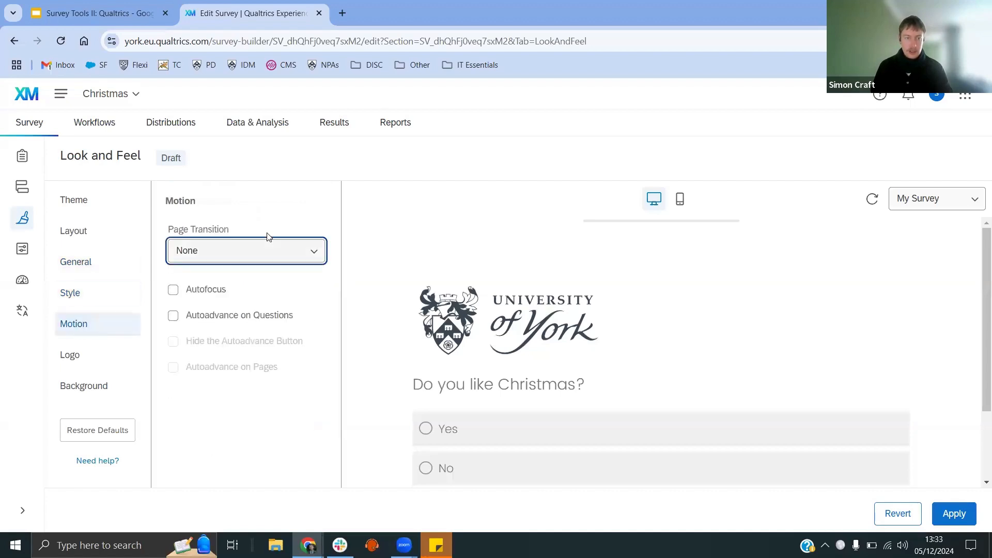
pyautogui.click(271, 253)
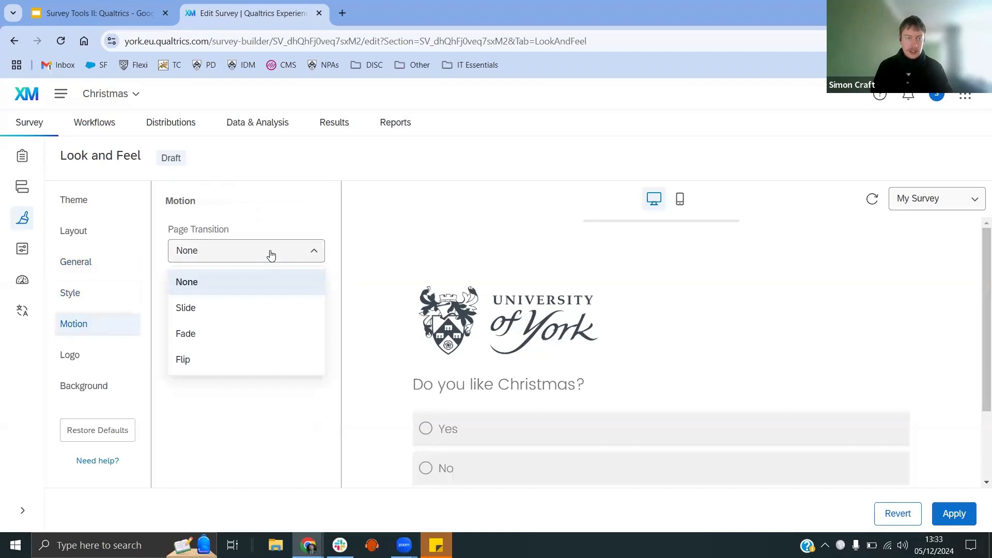
pyautogui.click(270, 257)
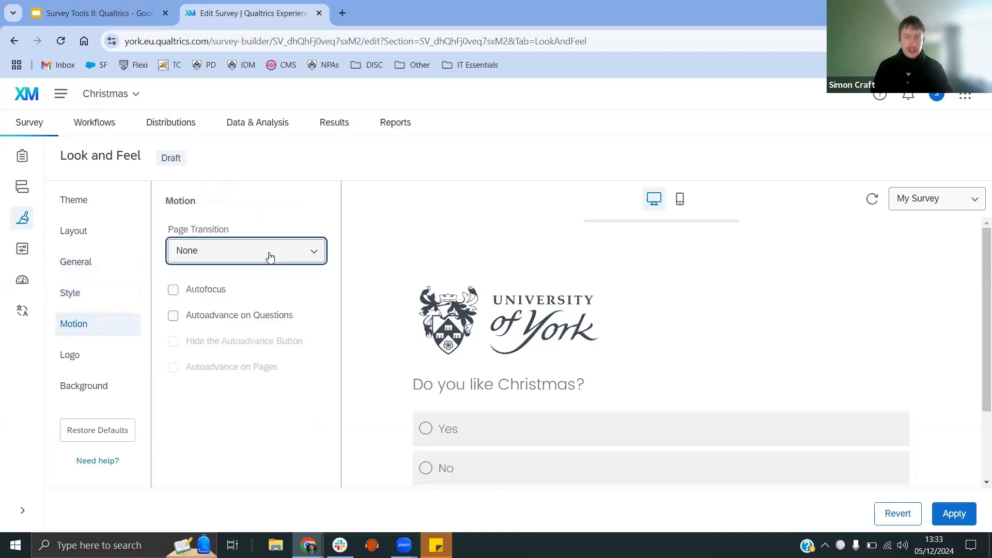
# Step: Review the page transition choices, then the Logo and Background settings of the look and feel
pyautogui.click(269, 257)
pyautogui.click(269, 256)
pyautogui.click(269, 257)
pyautogui.click(269, 257)
pyautogui.click(101, 366)
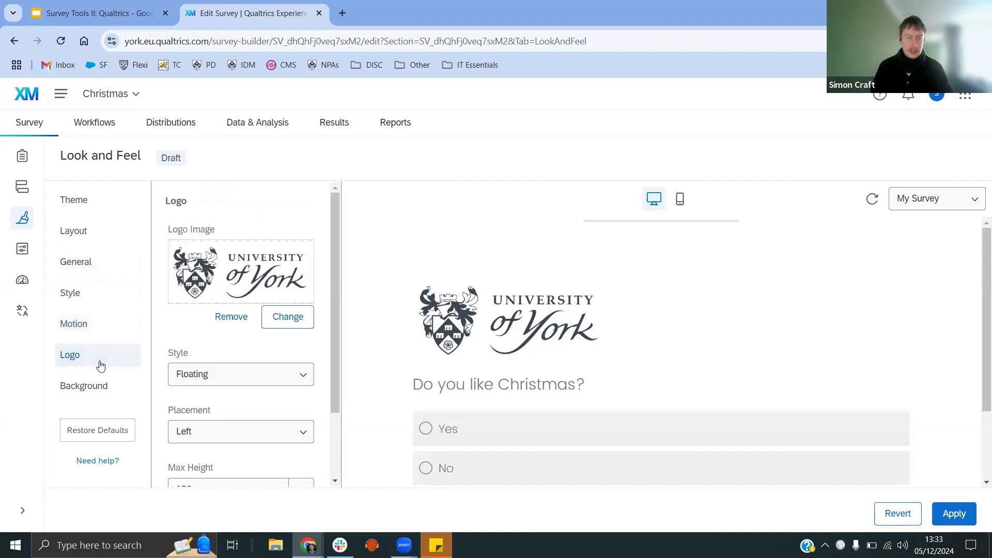
pyautogui.click(84, 391)
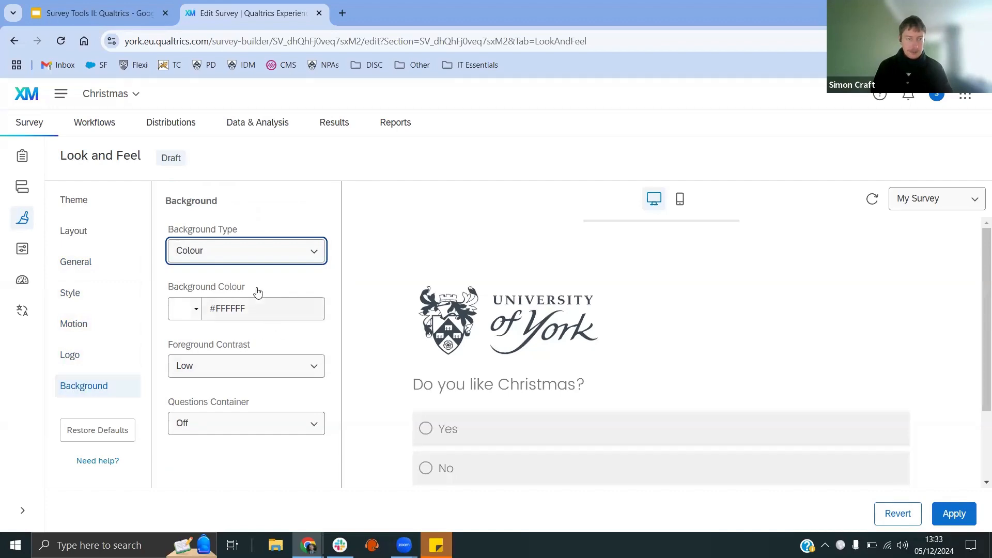
# Step: Apply the look and feel changes to the survey
pyautogui.click(21, 252)
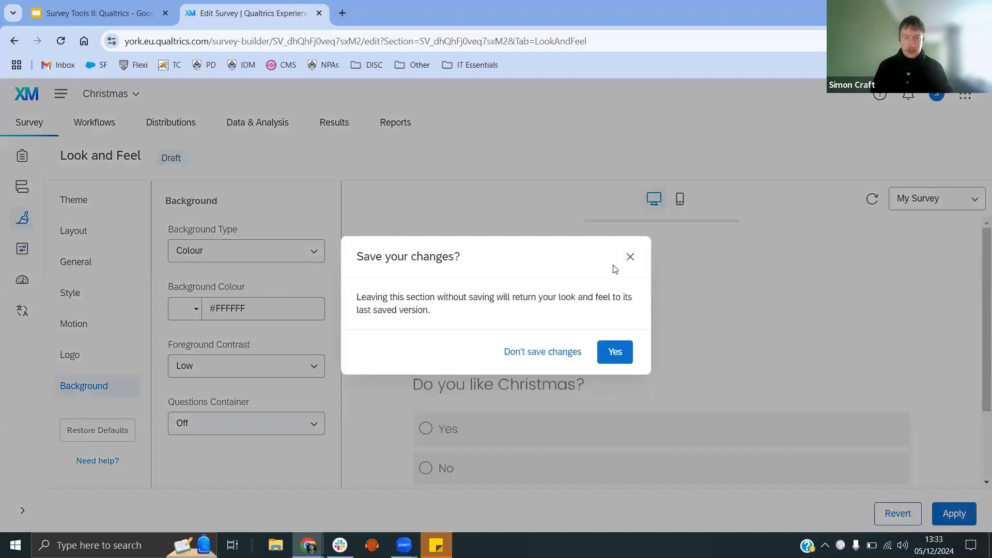
pyautogui.click(630, 257)
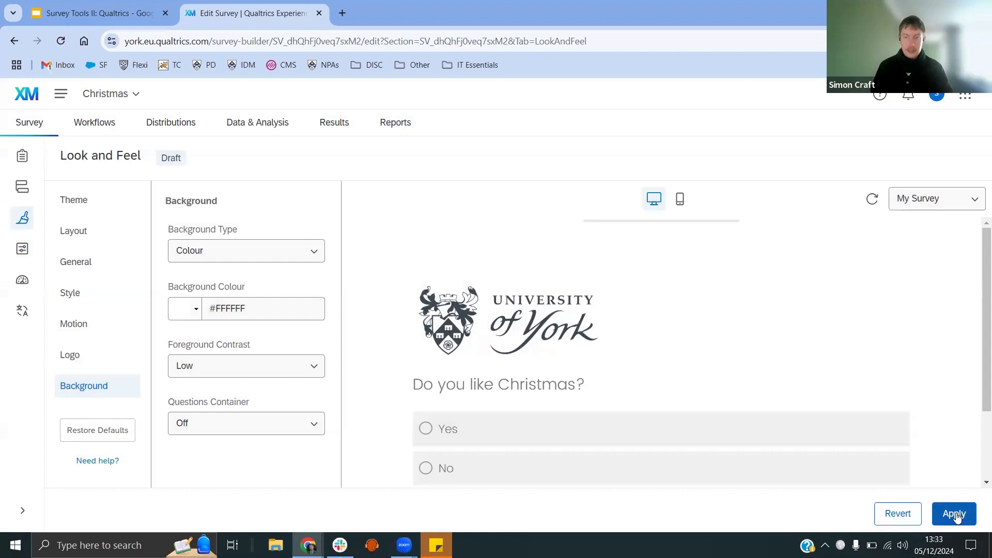
pyautogui.click(954, 514)
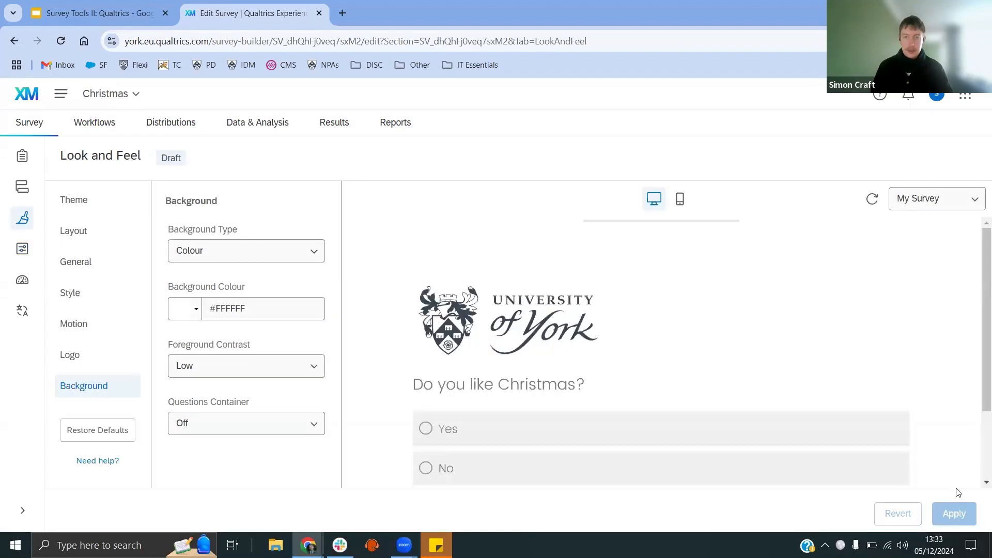
# Step: Browse the general survey options such as the display name and survey description
pyautogui.click(22, 249)
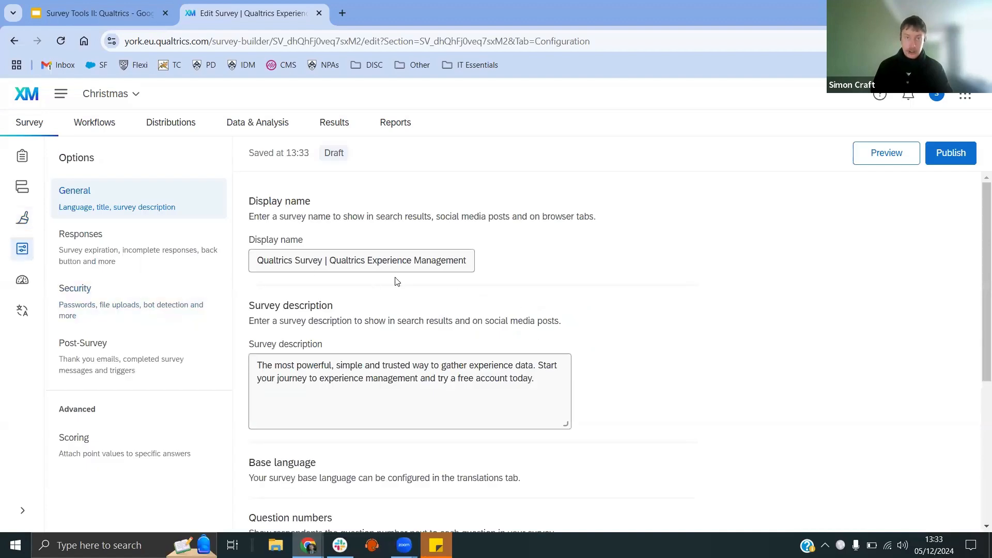
pyautogui.click(29, 219)
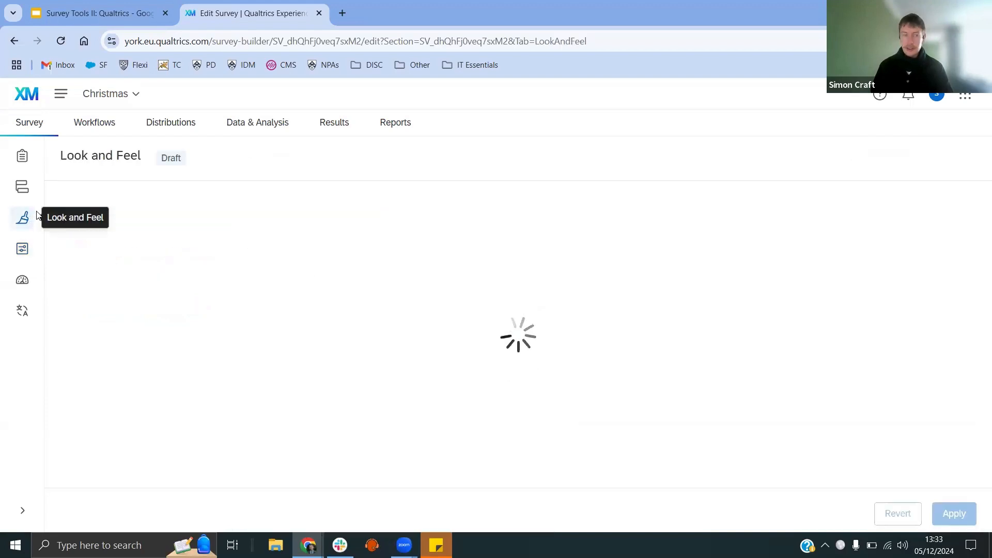
pyautogui.click(29, 248)
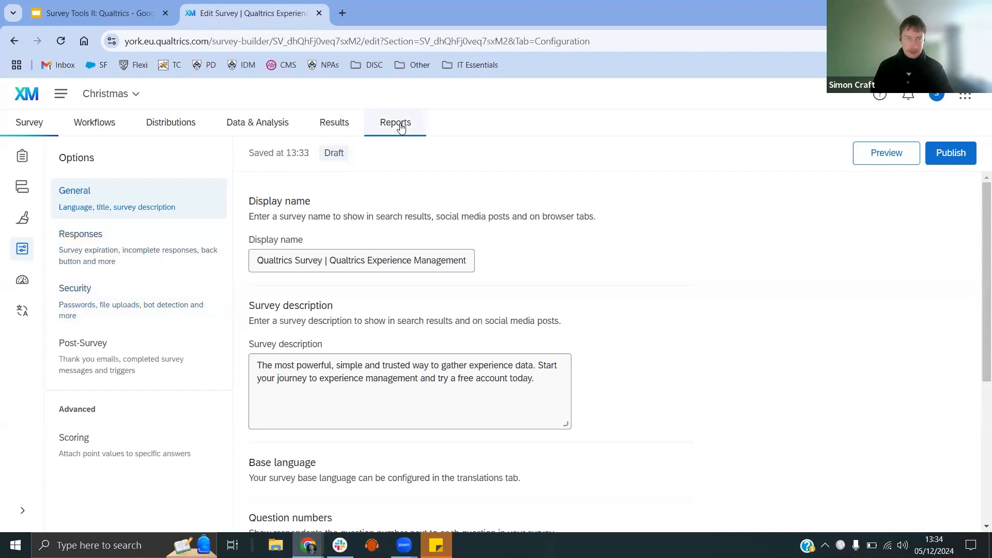
# Step: Return to the survey builder and open the Tools menu
pyautogui.click(22, 157)
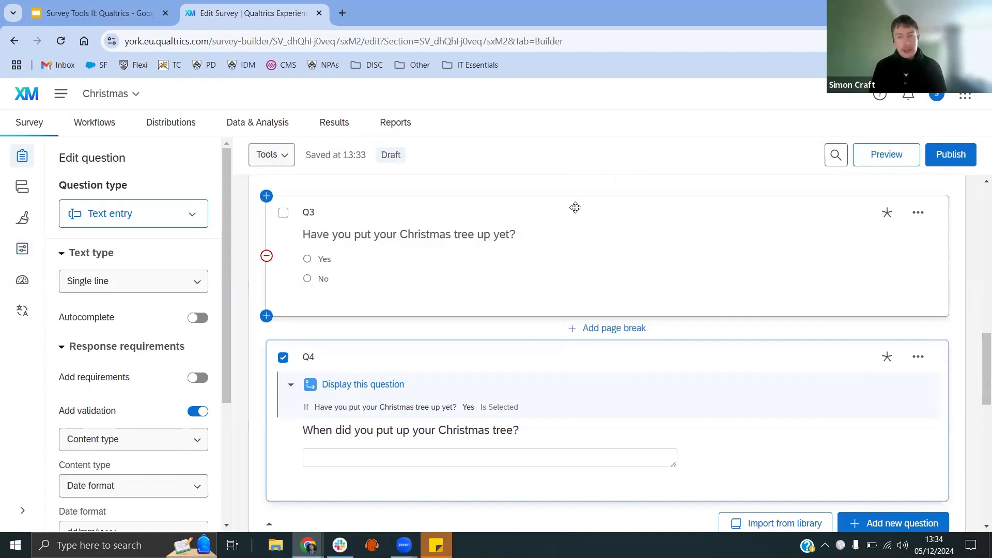
pyautogui.click(286, 159)
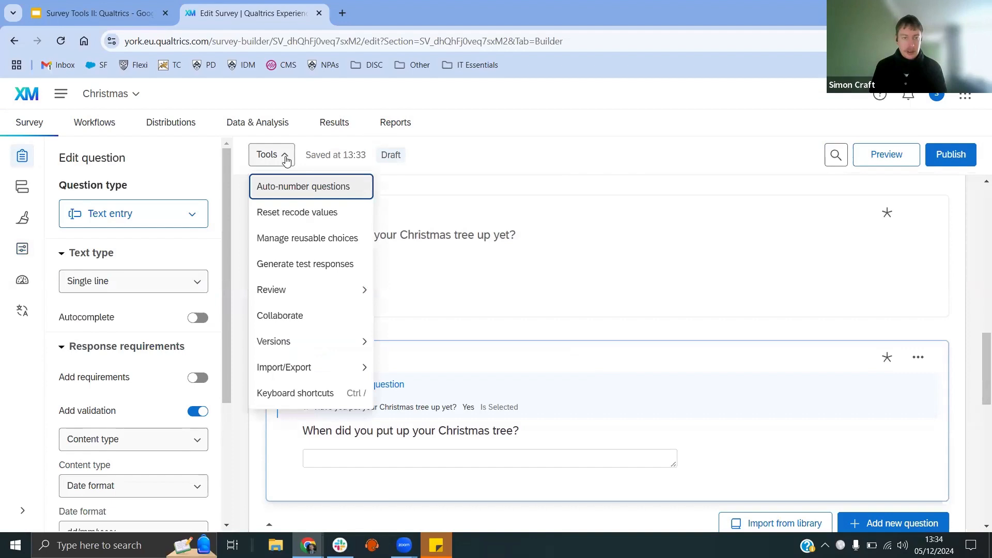
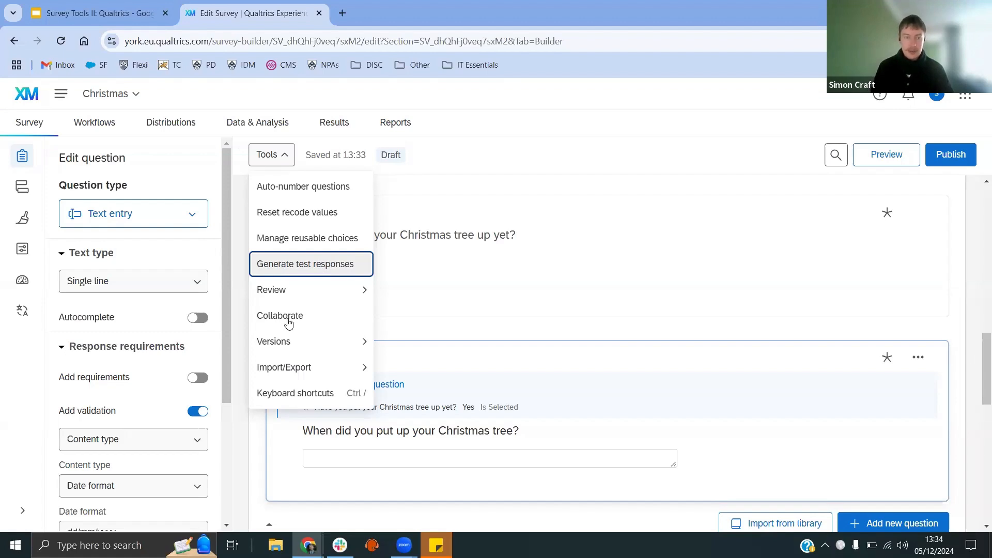
# Step: Open collaboration for the survey, search for a colleague by name, and add them as a collaborator
pyautogui.press('Escape')
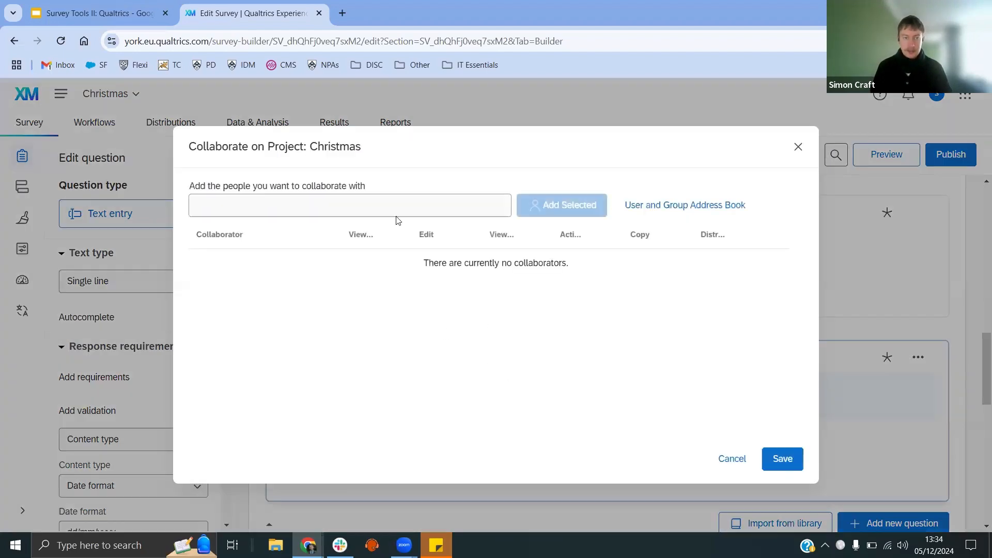
pyautogui.click(296, 208)
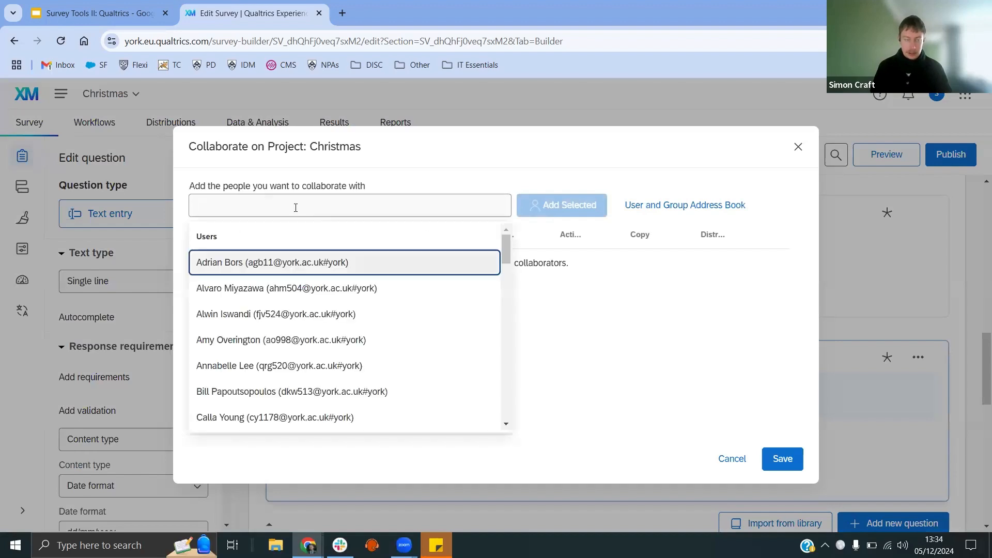
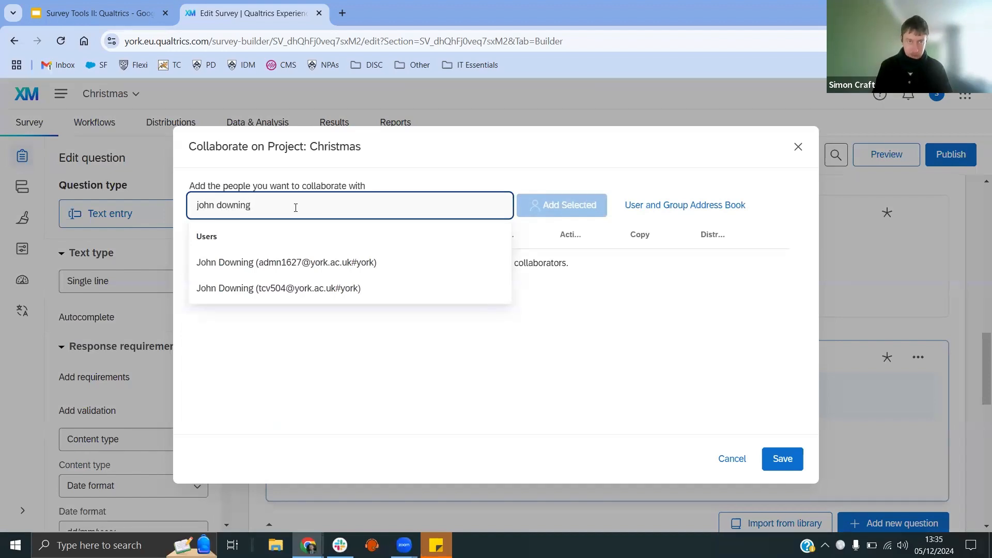
pyautogui.press('Down')
pyautogui.press('Down')
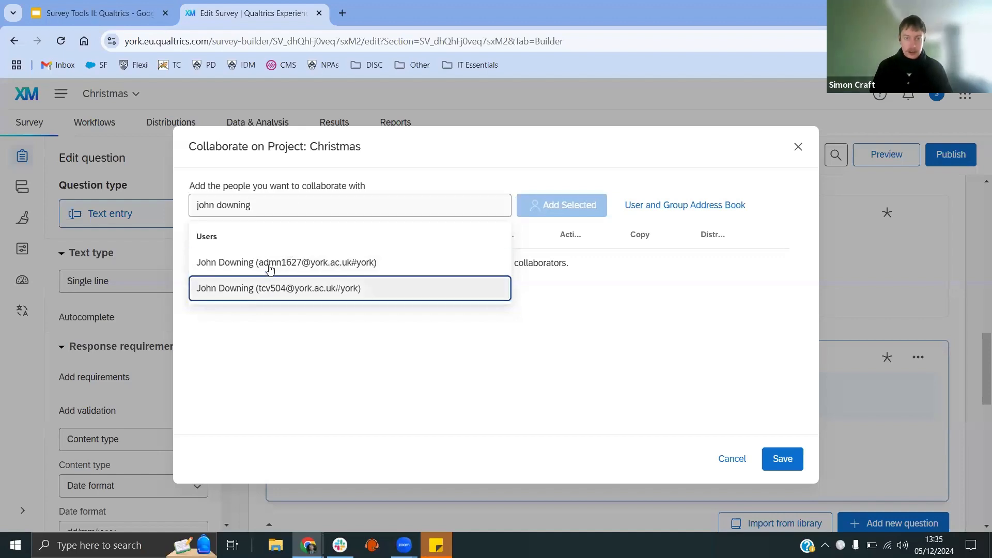
pyautogui.click(257, 290)
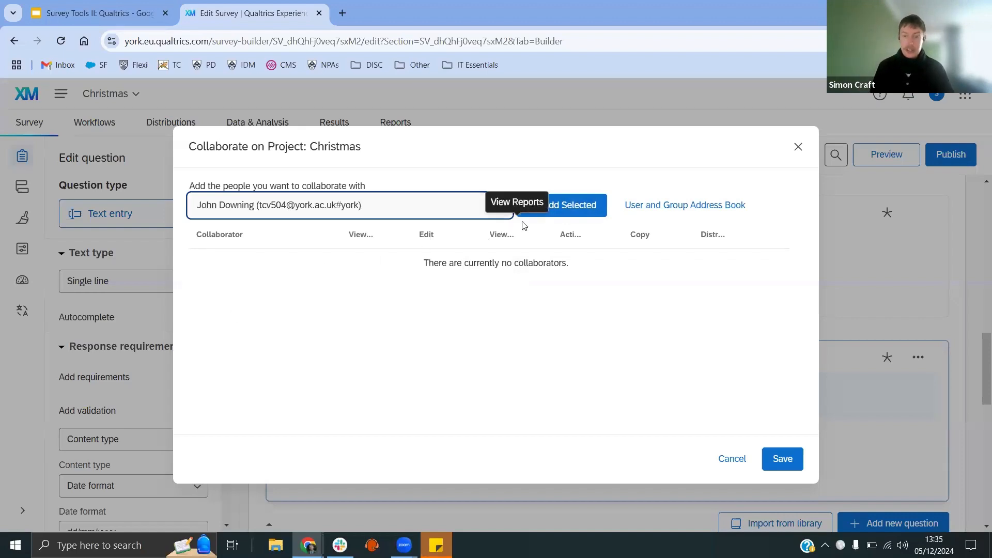
pyautogui.click(568, 212)
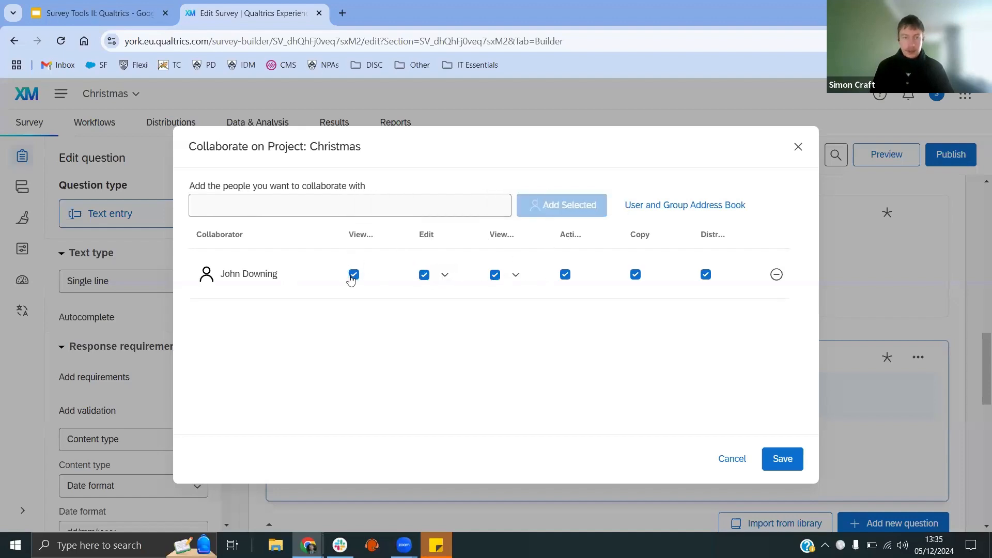
# Step: Review the collaborator's permissions, including the detailed Edit permissions list
pyautogui.click(635, 275)
pyautogui.click(424, 279)
pyautogui.click(424, 276)
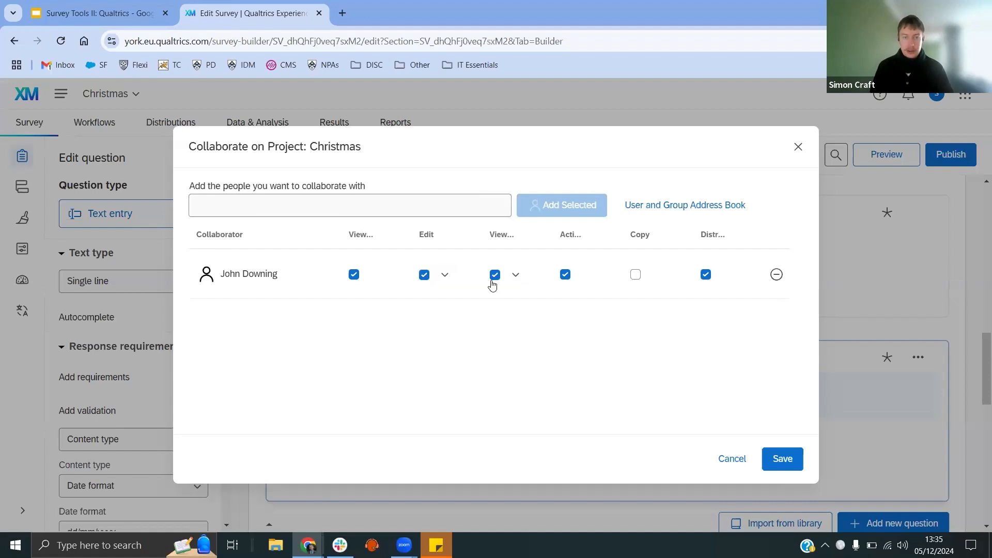
pyautogui.click(635, 276)
pyautogui.click(444, 277)
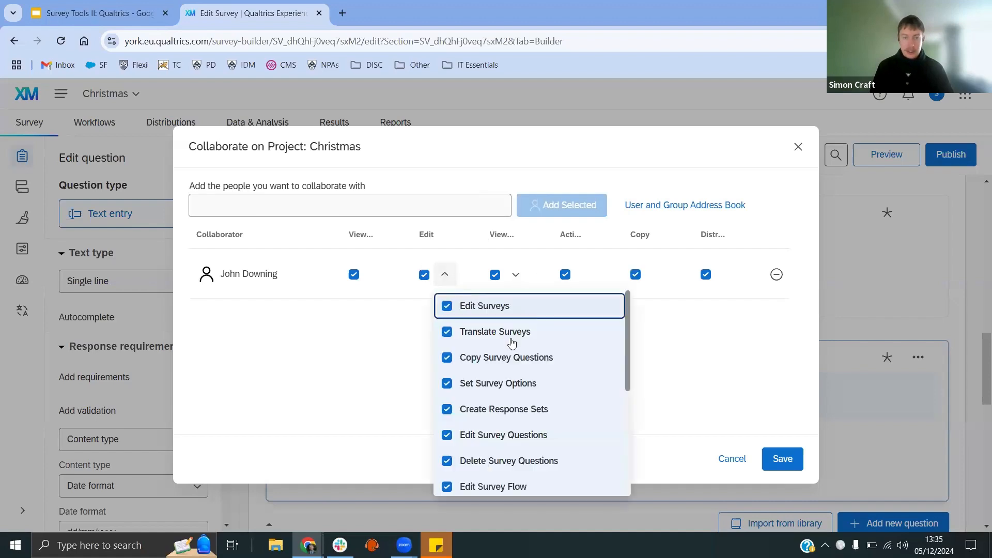
pyautogui.scroll(-3, 499, 325)
pyautogui.scroll(3, 499, 324)
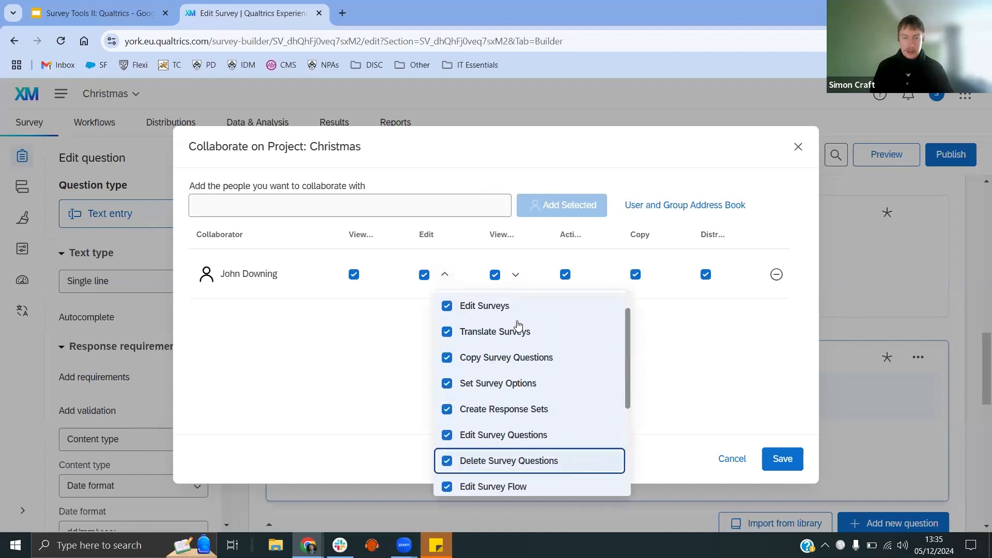
pyautogui.scroll(-3, 499, 325)
pyautogui.click(375, 338)
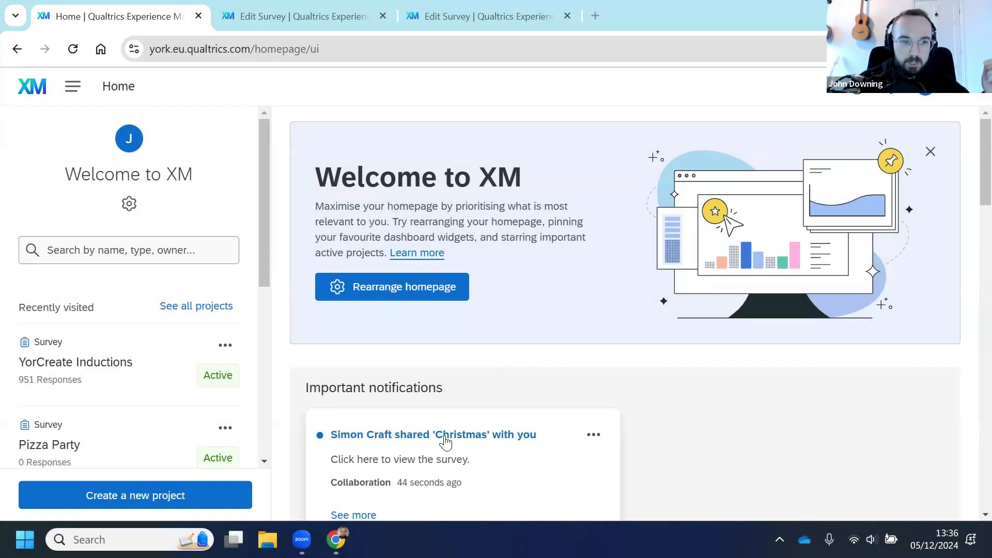
# Step: Review the homepage notification about the shared survey and visit the XM Basecamp training site
pyautogui.scroll(-2, 446, 441)
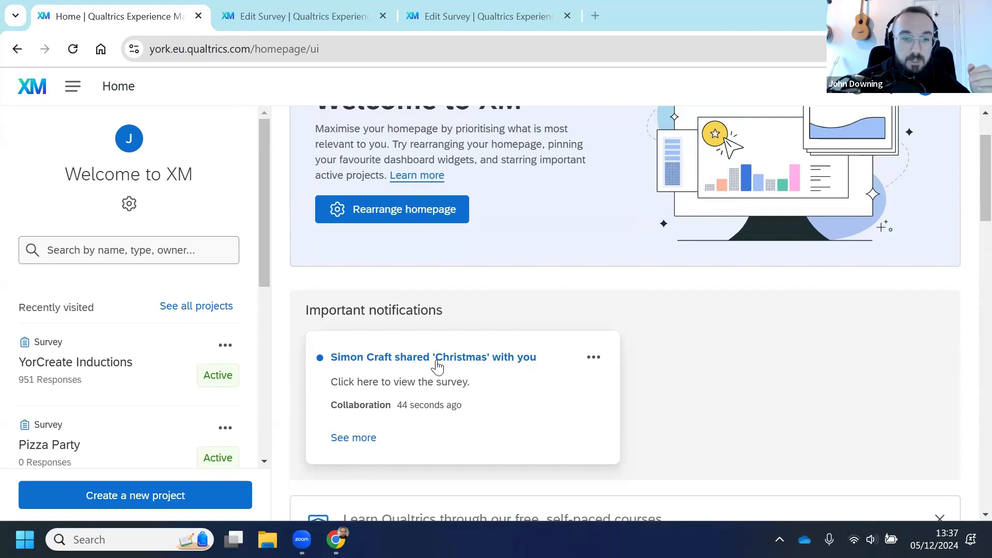
pyautogui.scroll(2, 455, 382)
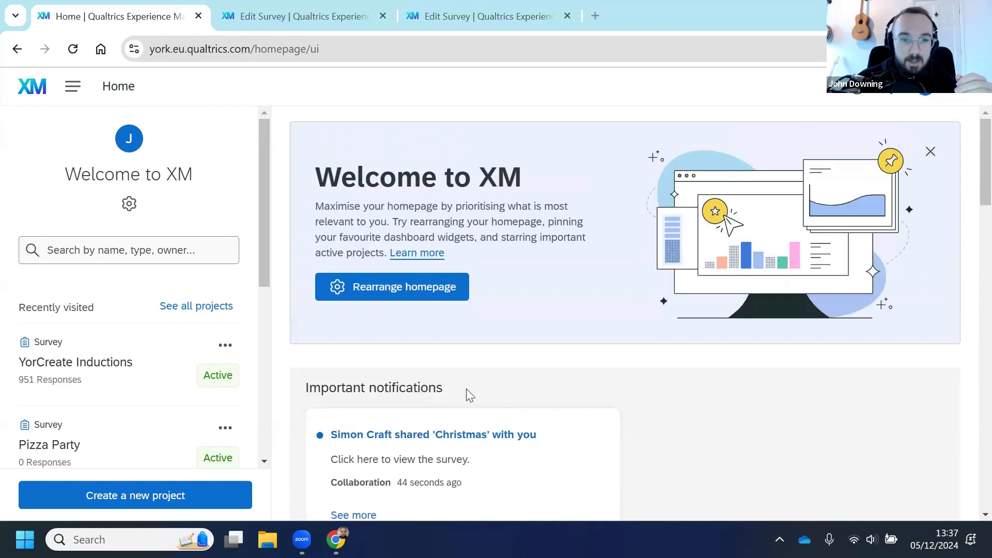
pyautogui.scroll(-4, 467, 394)
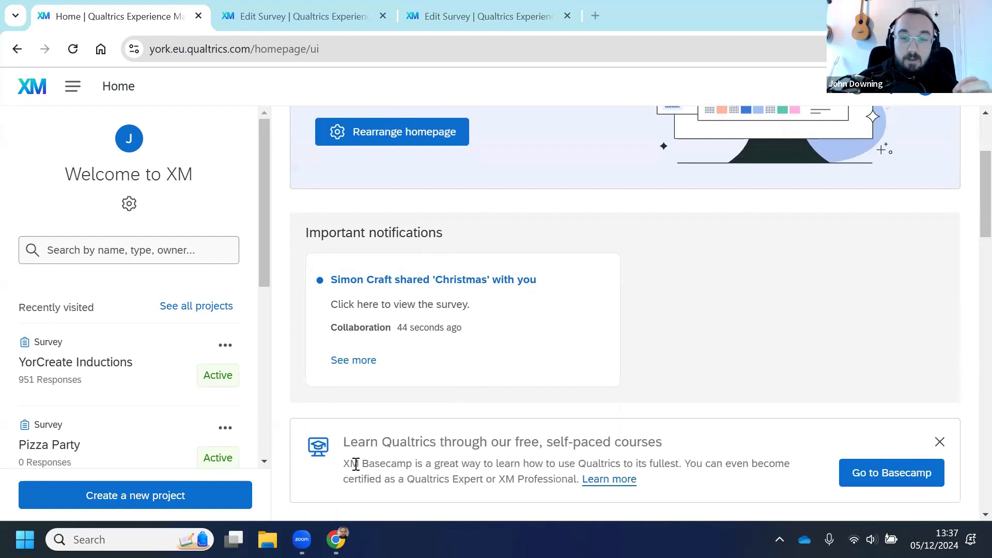
pyautogui.scroll(-1, 465, 464)
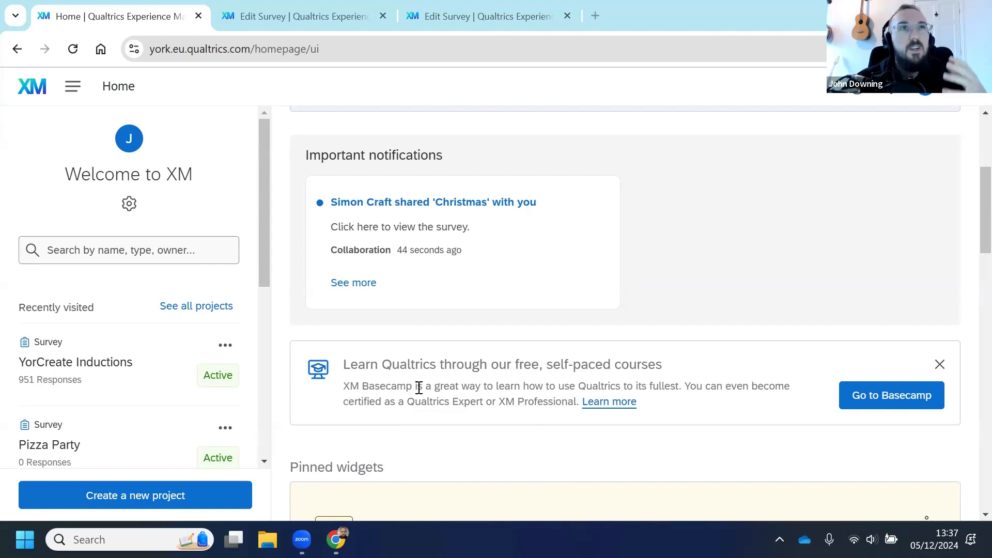
pyautogui.click(876, 396)
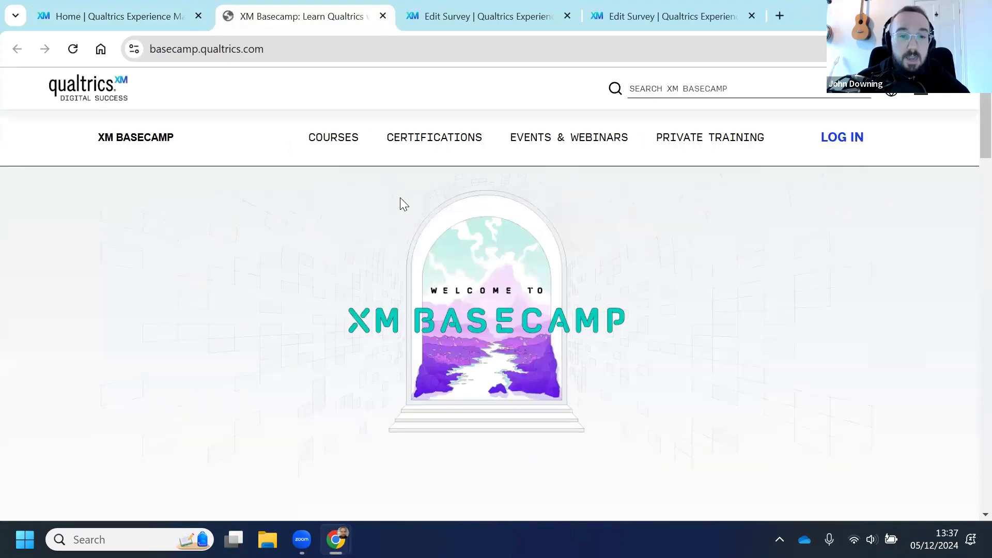
pyautogui.scroll(-3, 602, 266)
pyautogui.scroll(-8, 589, 277)
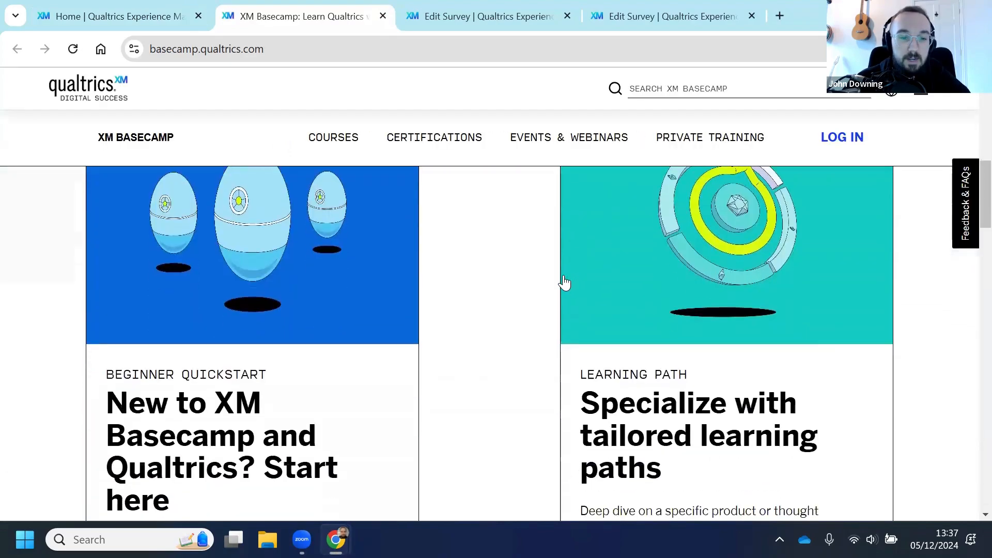
# Step: Return to the homepage, browse the recent and active surveys, and open the shared Christmas survey
pyautogui.click(143, 9)
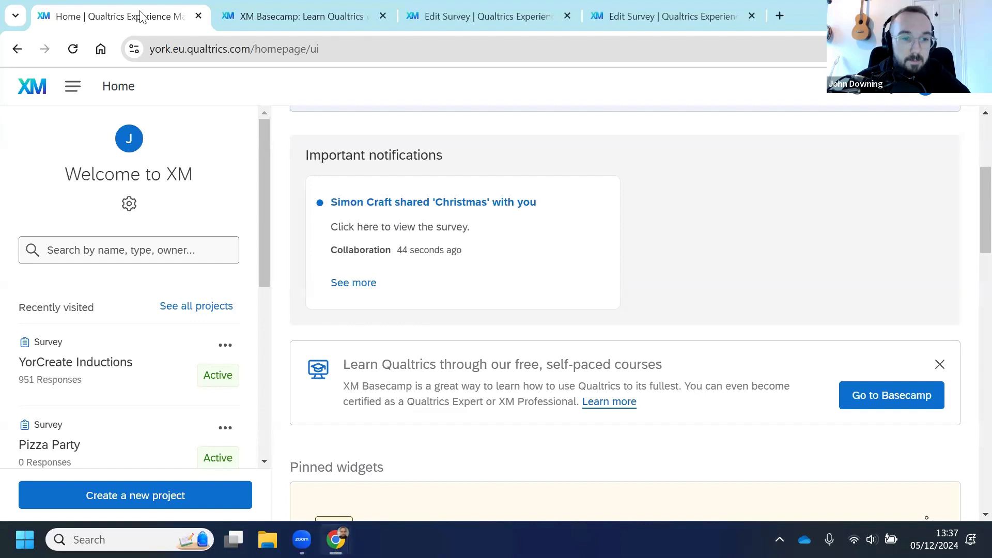
pyautogui.scroll(-6, 151, 350)
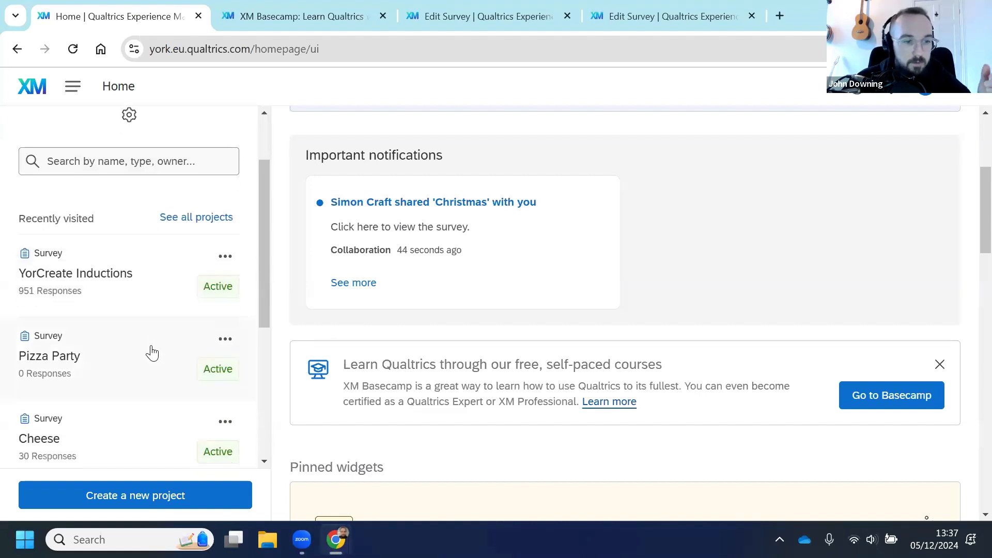
pyautogui.scroll(-1, 133, 353)
pyautogui.scroll(8, 131, 352)
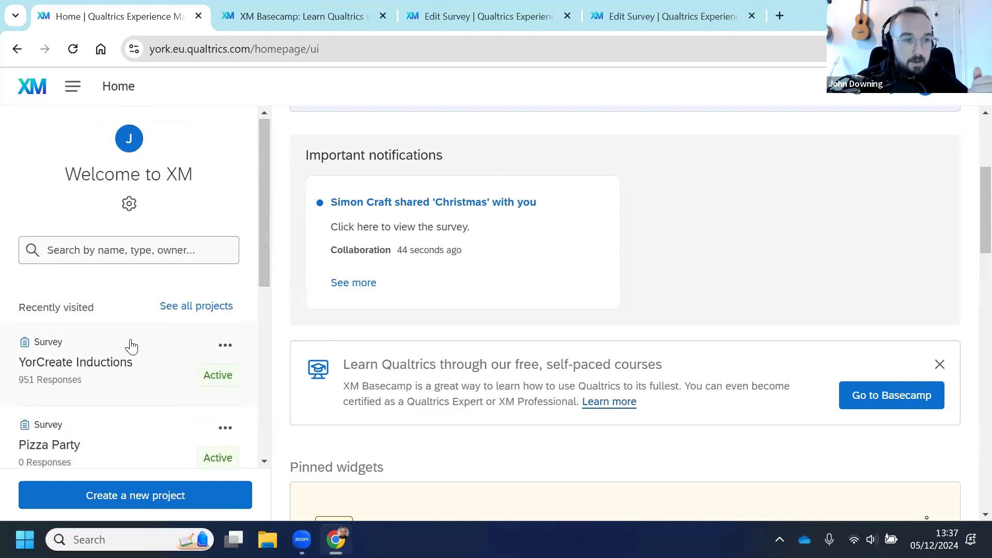
pyautogui.scroll(-12, 492, 348)
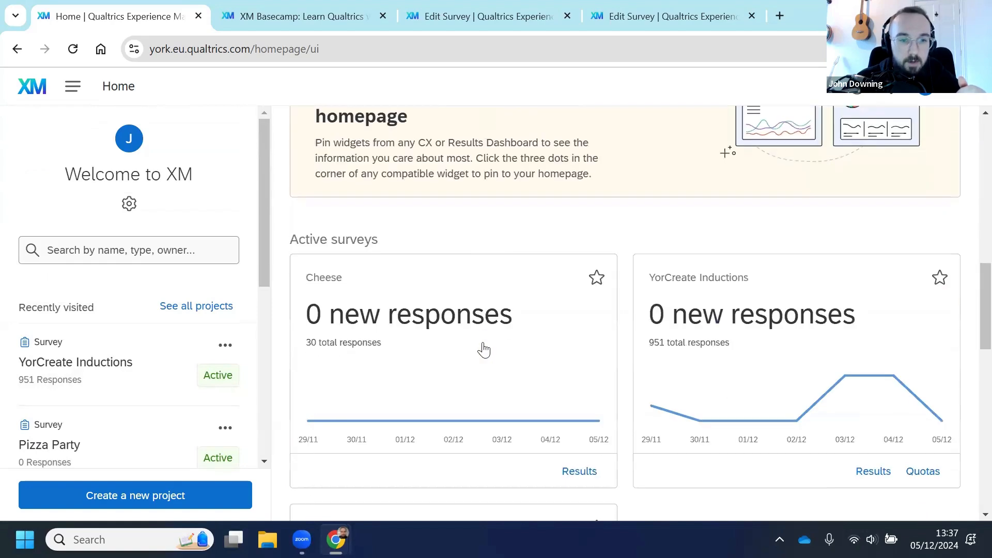
pyautogui.scroll(14, 476, 341)
pyautogui.click(399, 363)
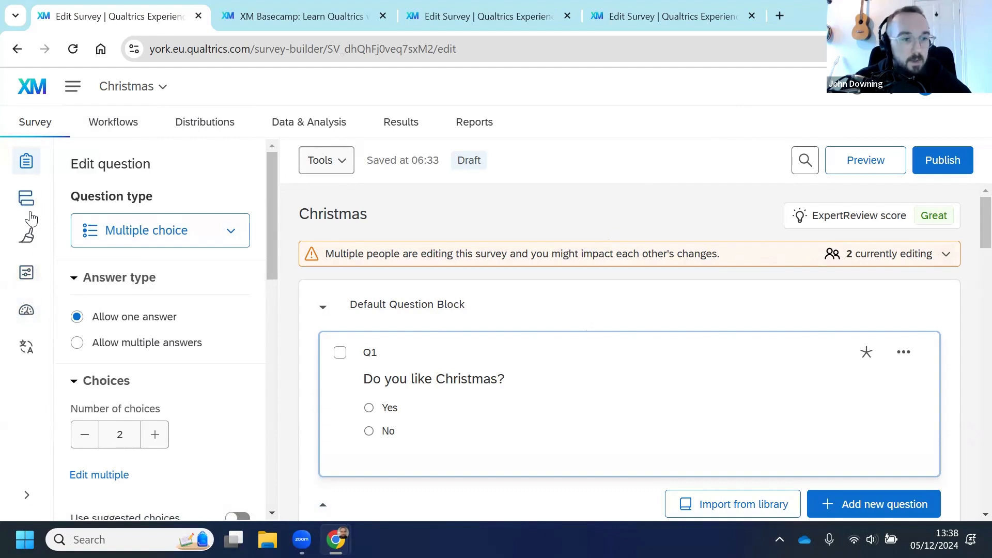
# Step: Set the survey's display name in the general survey options to Christmas Survey
pyautogui.click(27, 274)
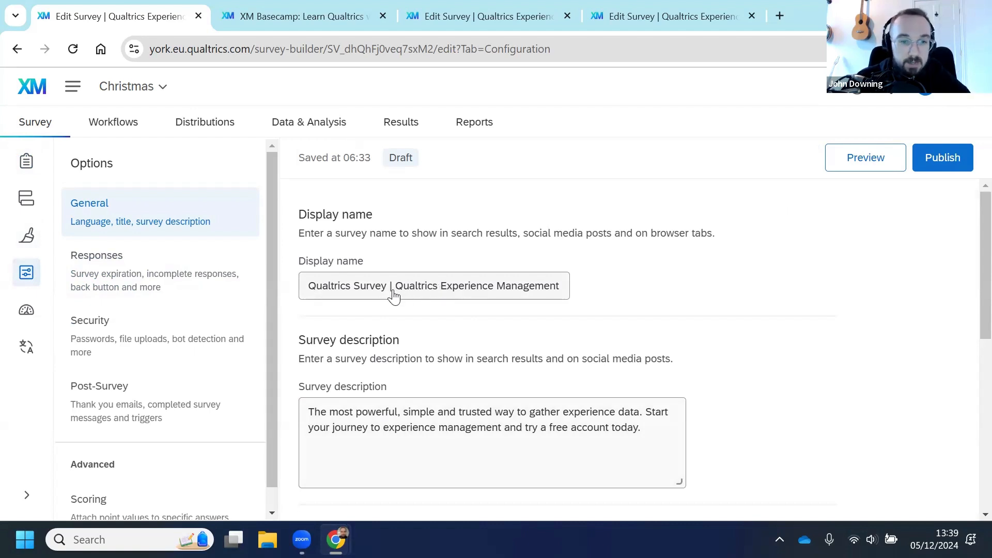
pyautogui.click(318, 292)
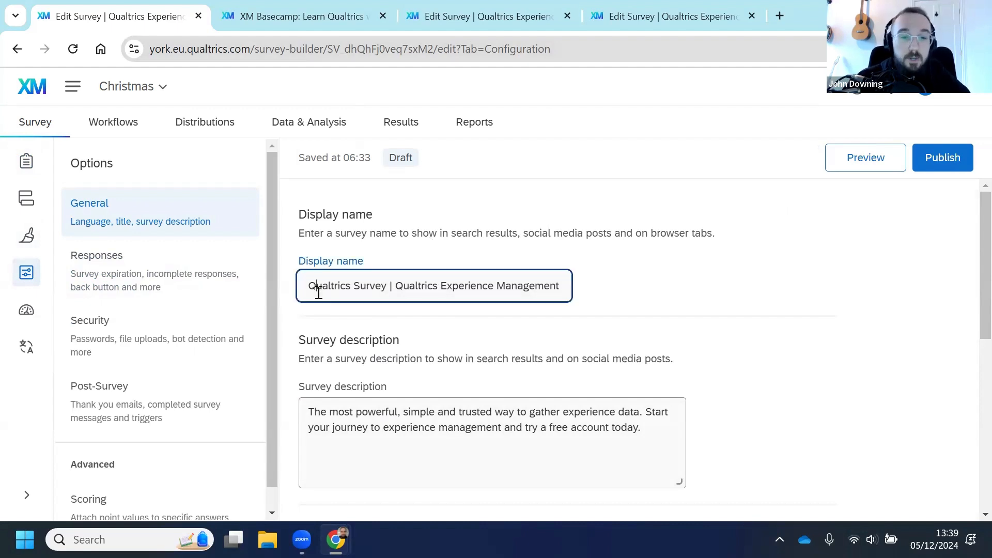
pyautogui.tripleClick(354, 287)
pyautogui.write('Ch')
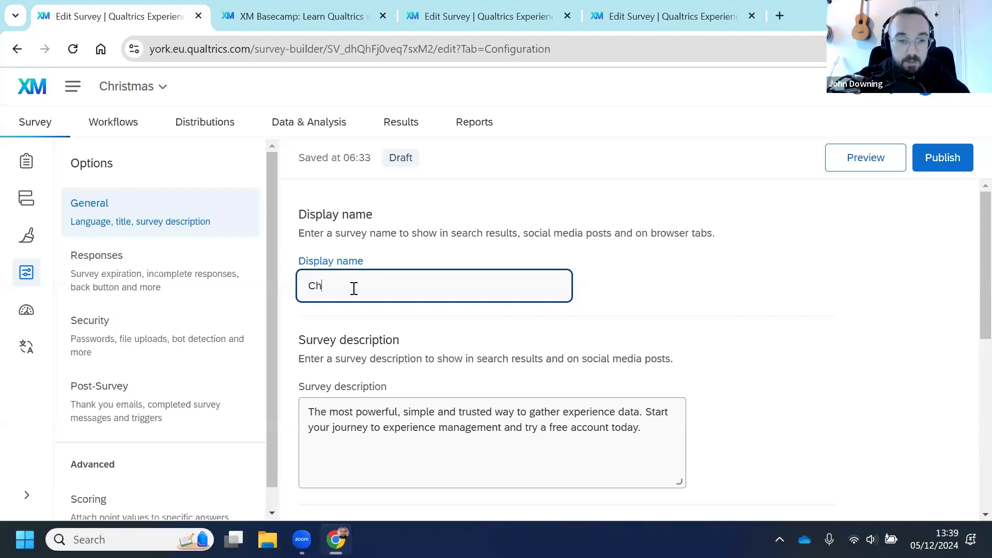
pyautogui.write('ristmas Survey')
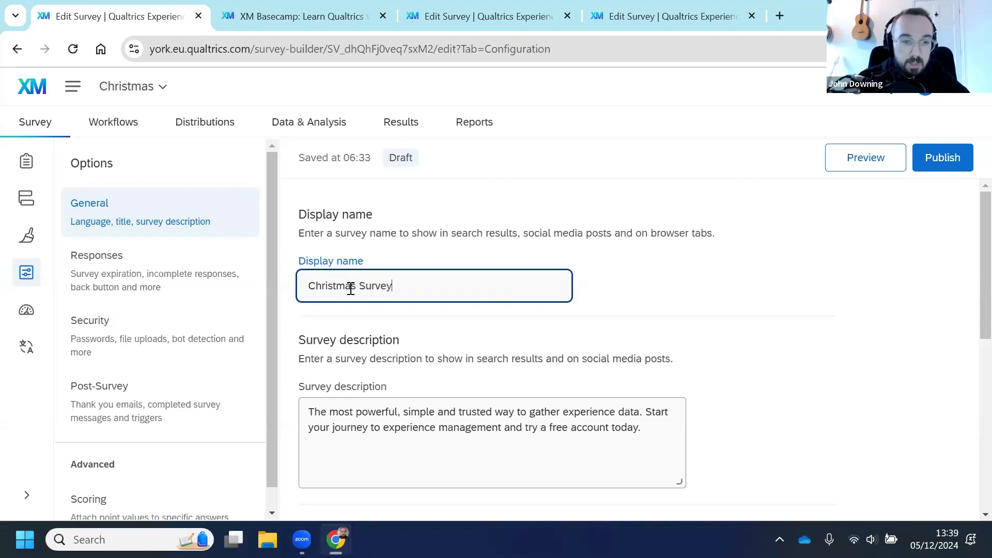
pyautogui.click(498, 337)
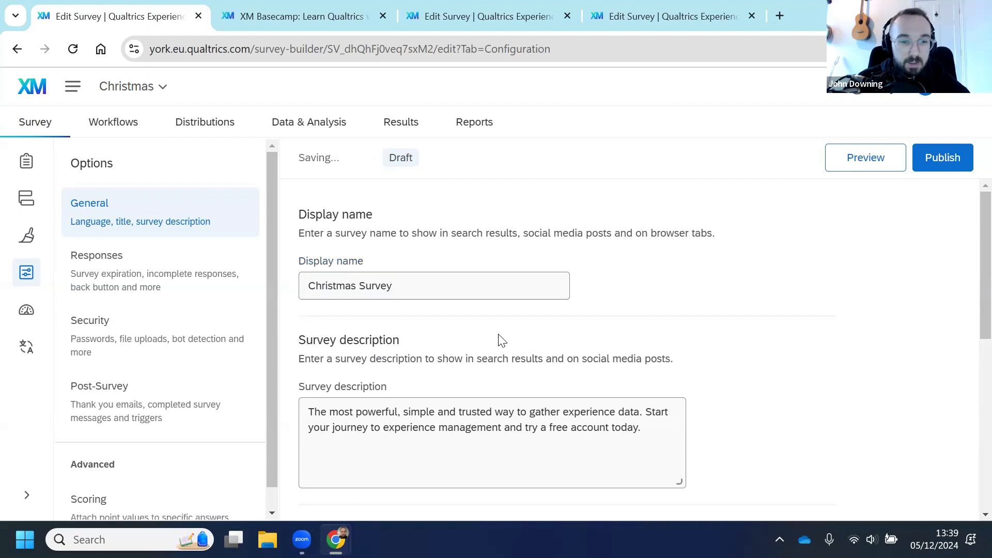
# Step: Replace the survey description with A survey that is about Christmas
pyautogui.scroll(-3, 498, 336)
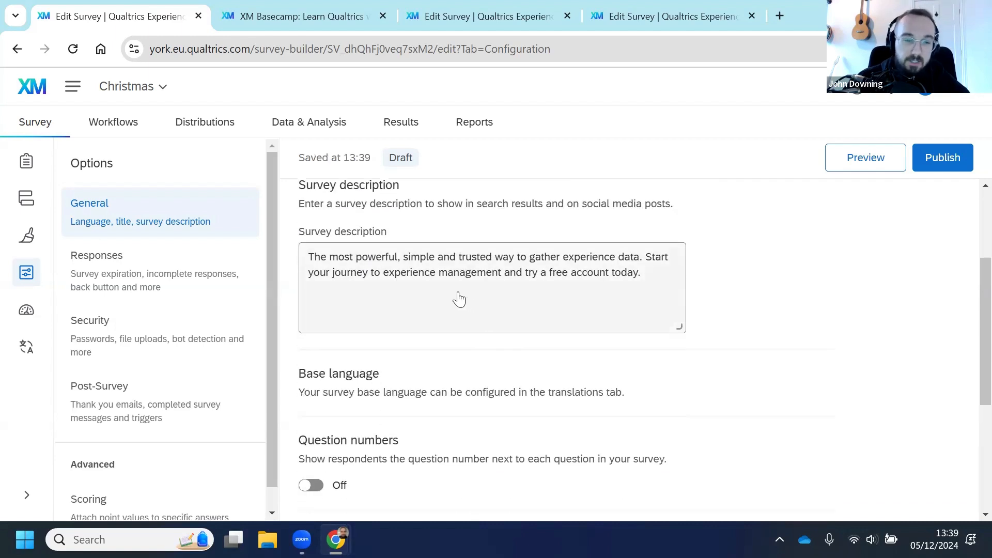
pyautogui.tripleClick(365, 262)
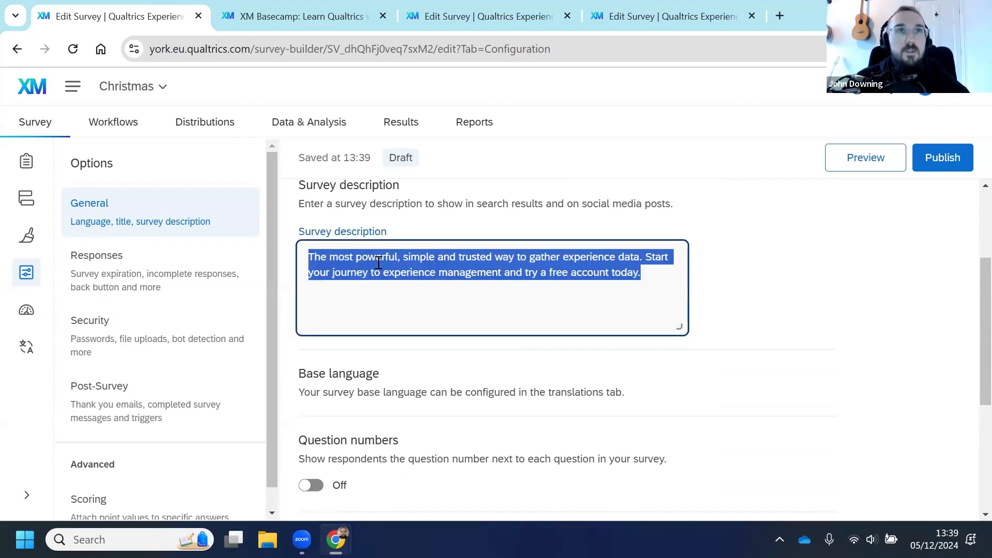
pyautogui.write('A ')
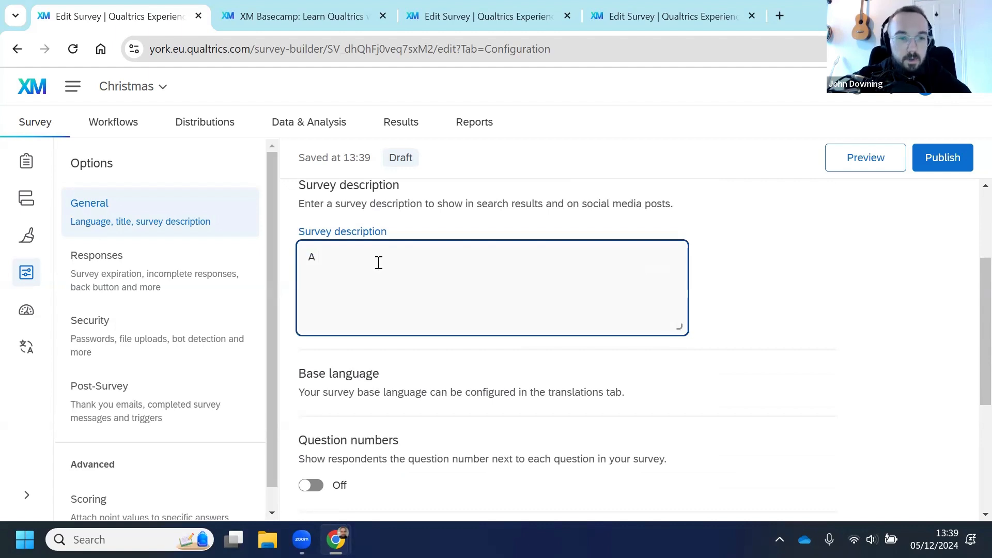
pyautogui.write('survey that is ')
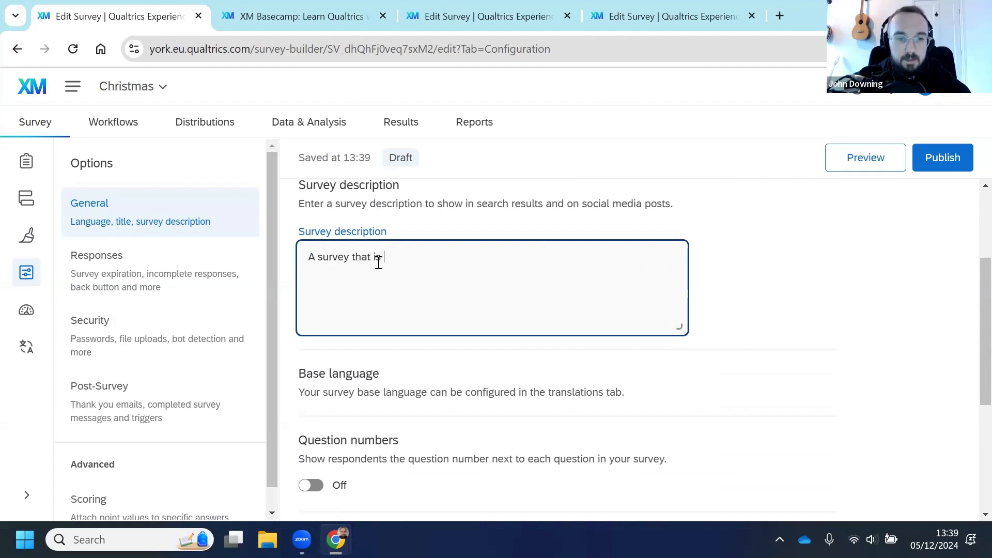
pyautogui.write('about Christmas')
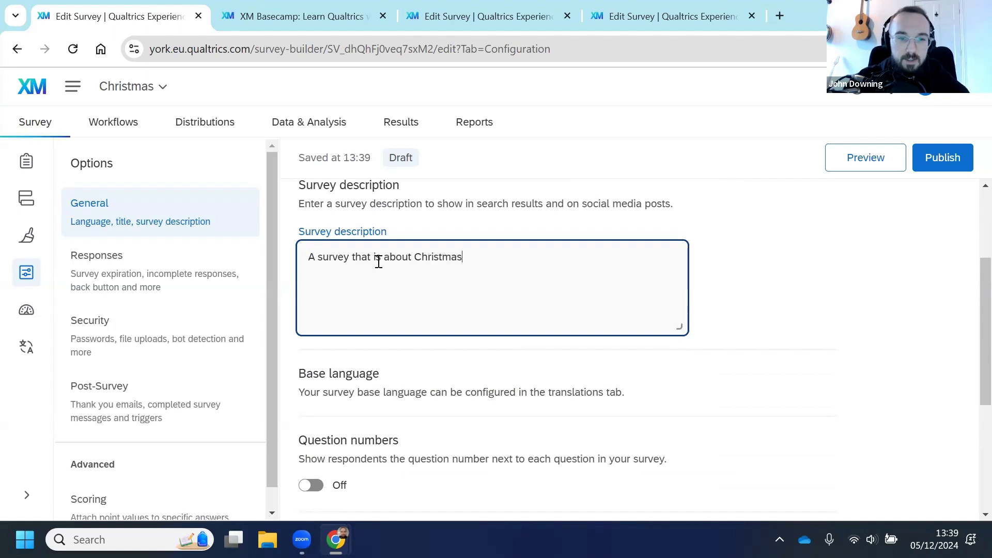
pyautogui.click(788, 258)
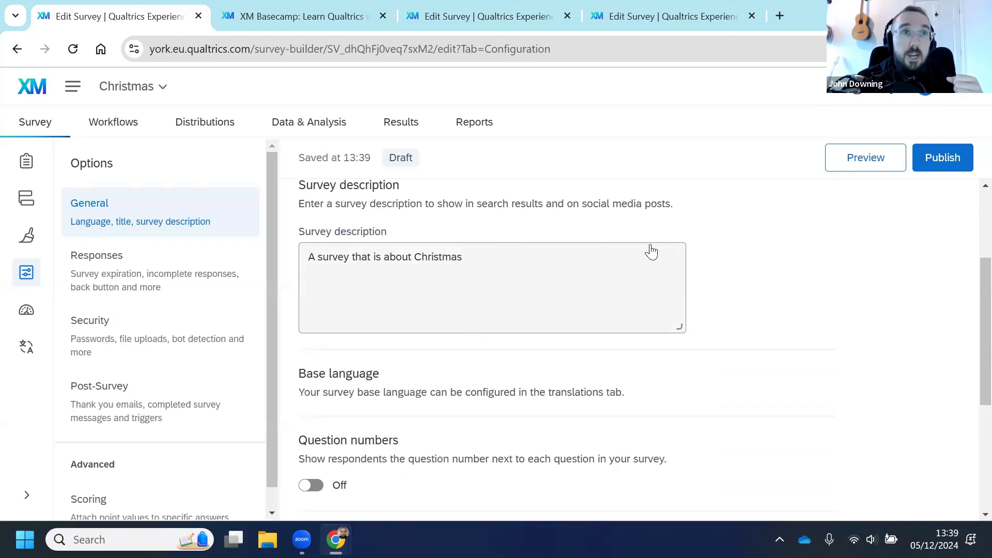
# Step: Turn on question numbers for respondents
pyautogui.scroll(-2, 784, 292)
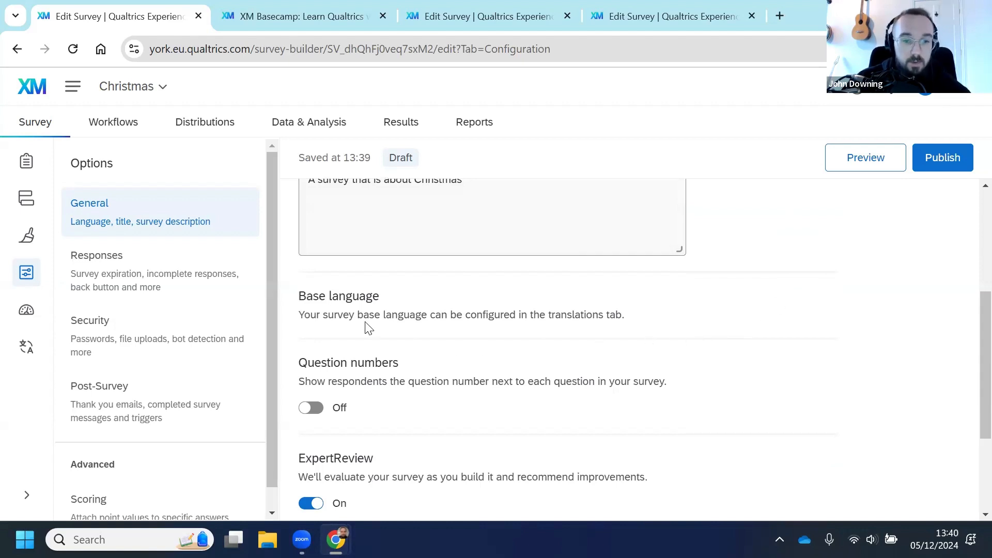
pyautogui.scroll(-1, 344, 346)
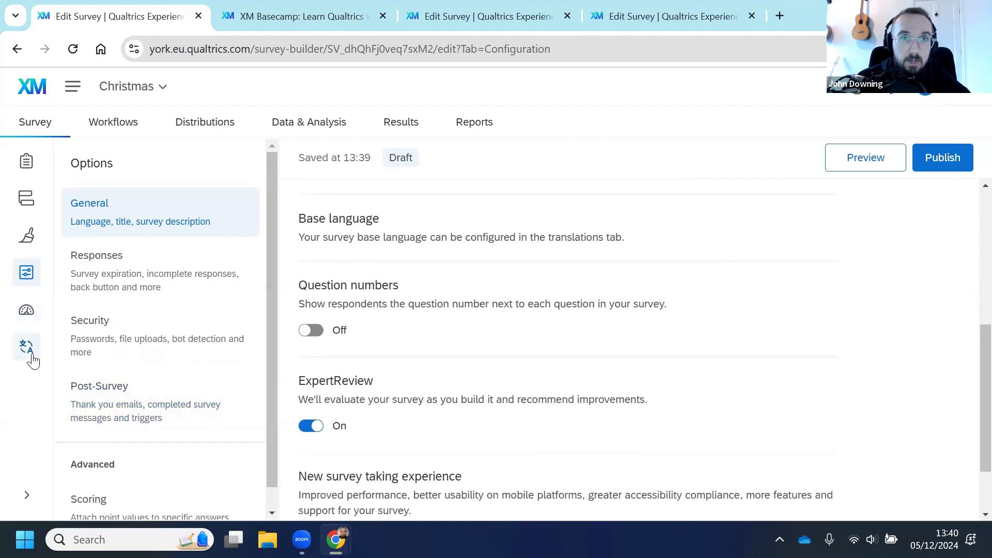
pyautogui.click(310, 332)
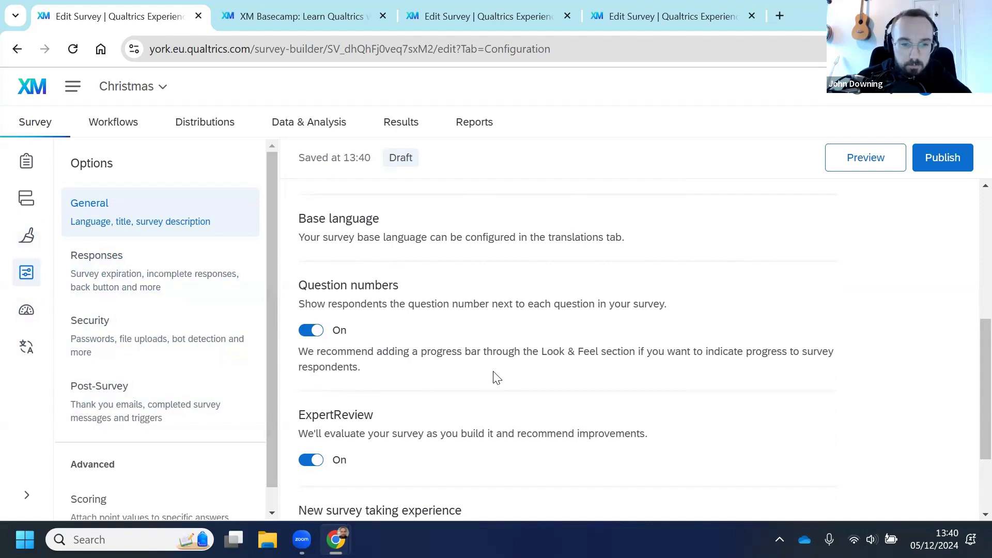
pyautogui.scroll(-2, 493, 378)
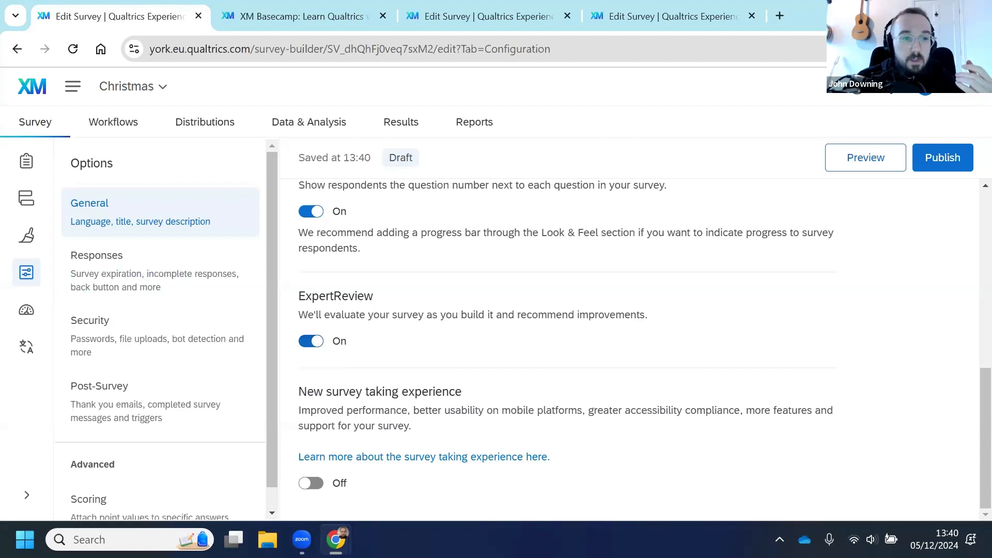
# Step: Open the survey's ExpertReview score details and review its improvement suggestions
pyautogui.click(36, 170)
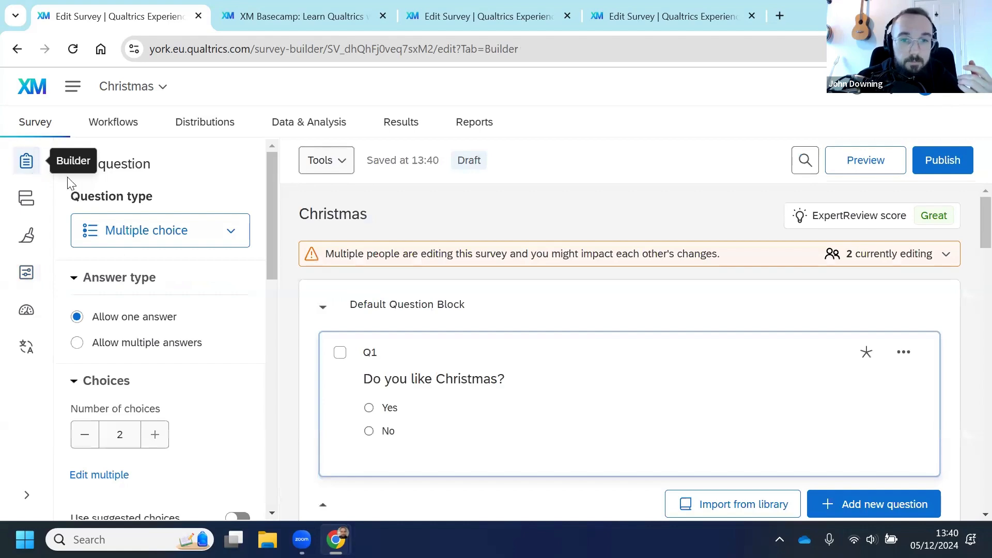
pyautogui.click(902, 217)
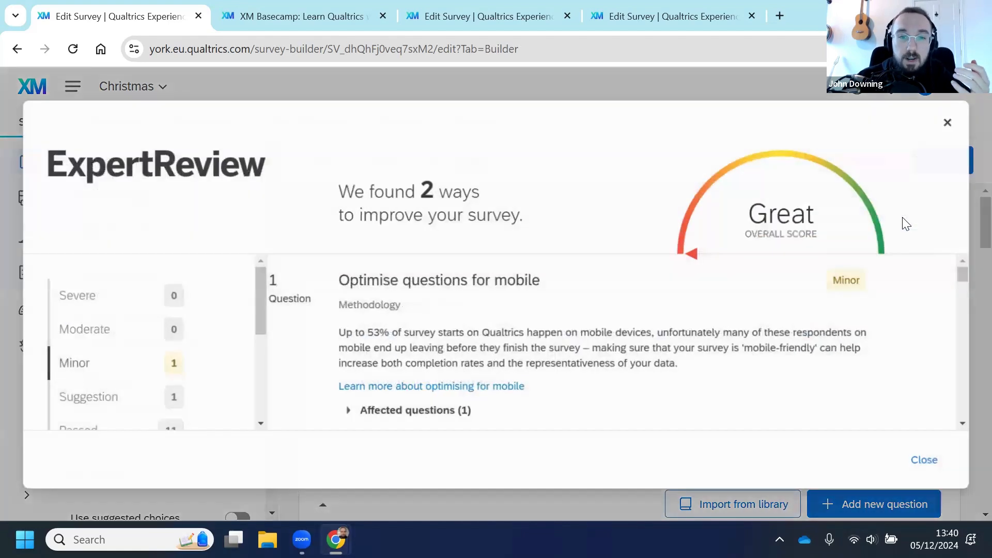
pyautogui.click(951, 123)
pyautogui.click(848, 217)
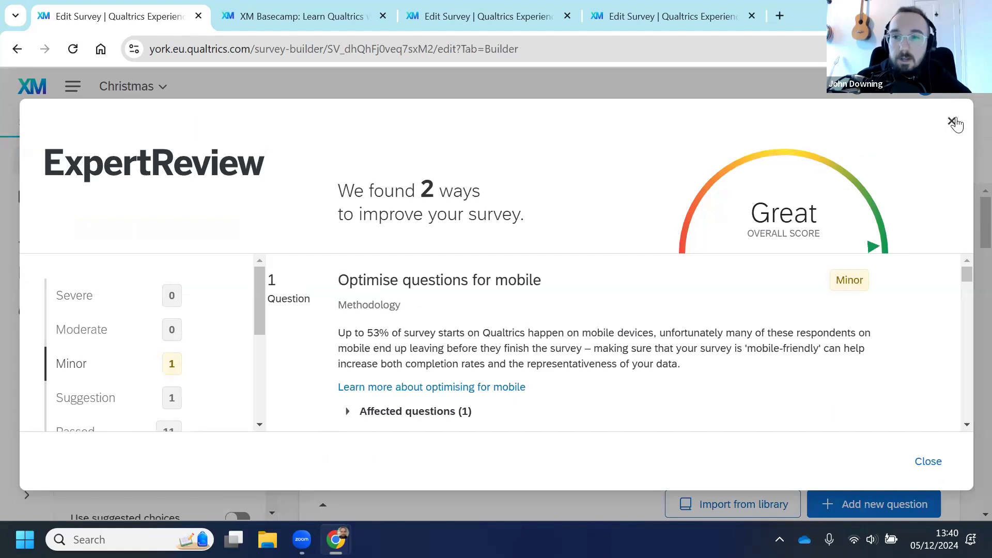
pyautogui.click(952, 122)
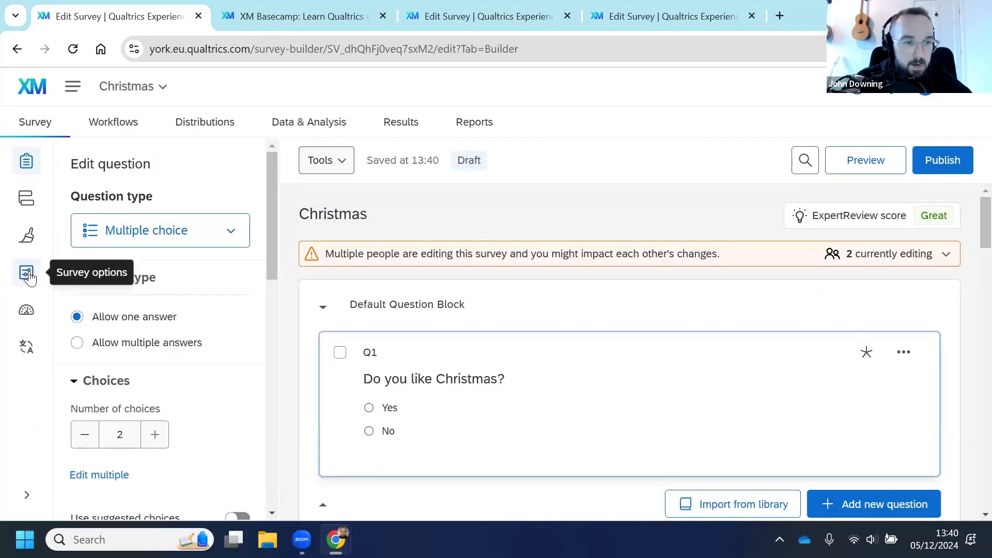
# Step: Try to switch on the new survey taking experience in the general survey options
pyautogui.click(30, 278)
pyautogui.scroll(-4, 470, 299)
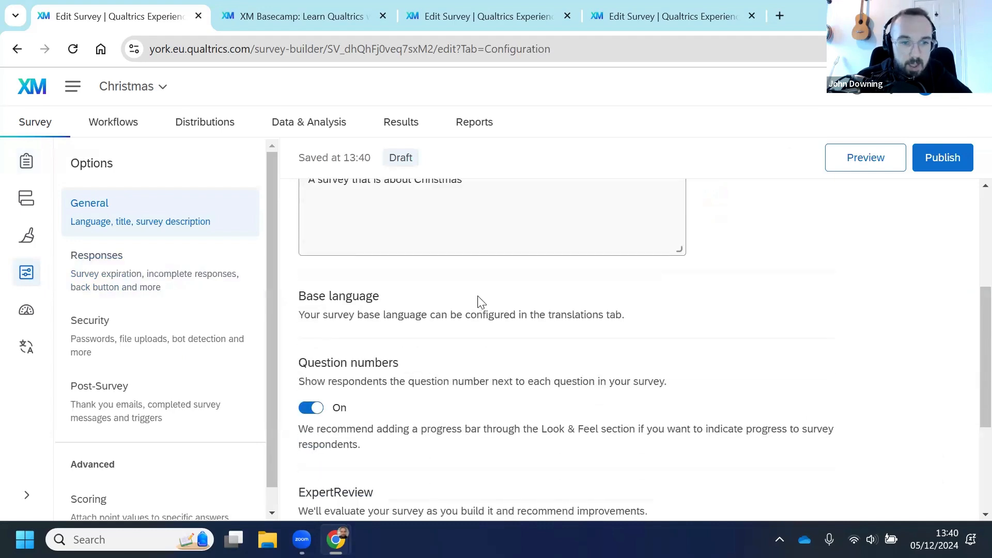
pyautogui.scroll(-4, 405, 333)
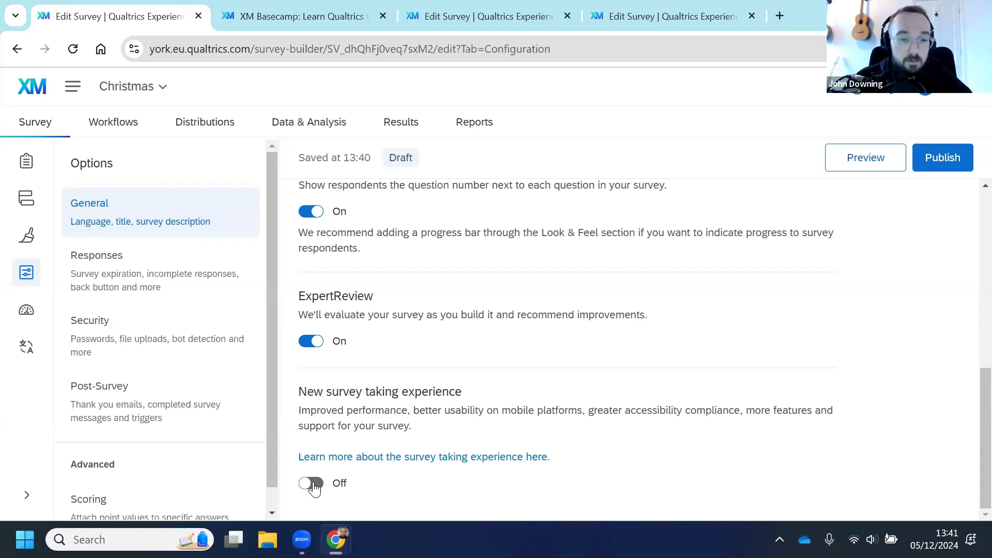
pyautogui.click(311, 482)
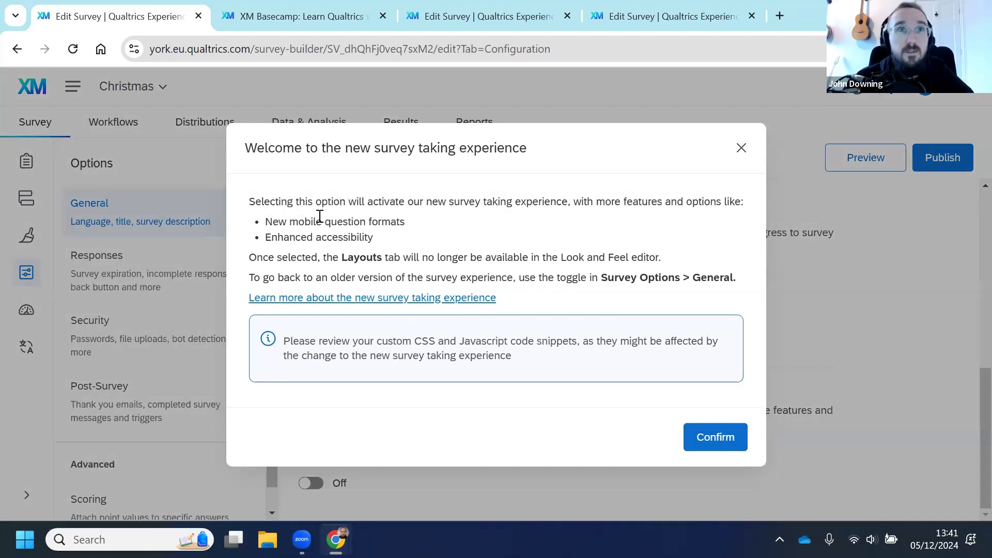
pyautogui.click(741, 150)
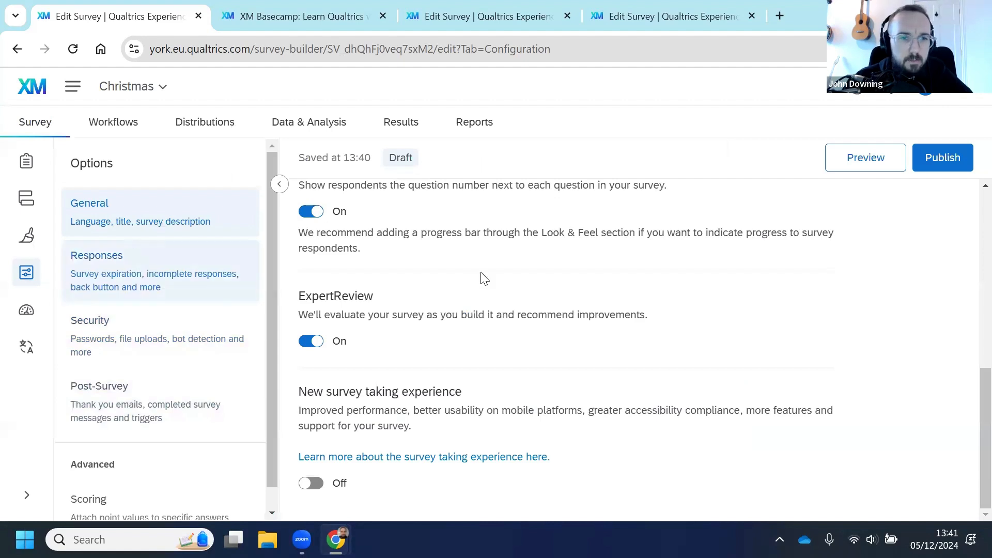
# Step: Turn on the back button in the Responses options and review the allow-respondents-to-finish-later setting
pyautogui.click(151, 283)
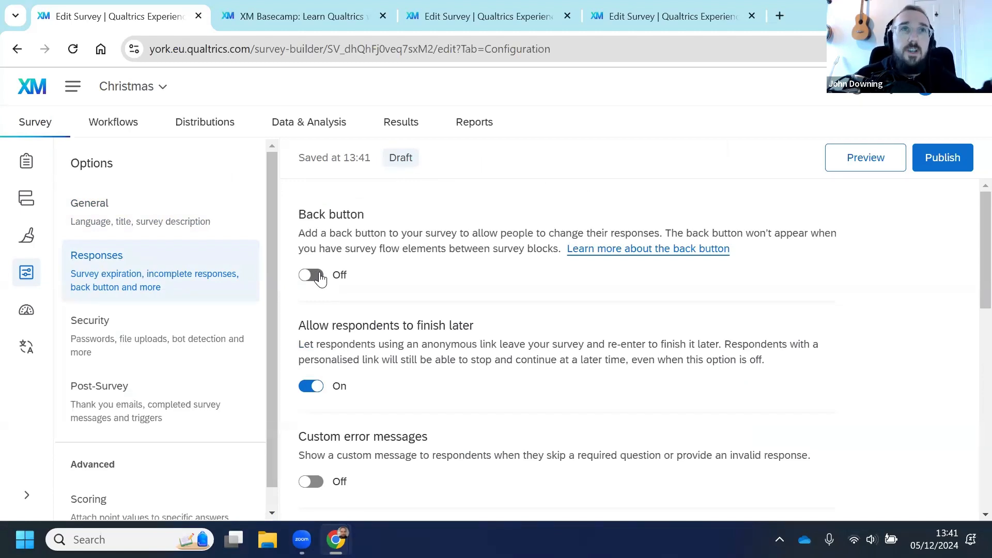
pyautogui.click(320, 279)
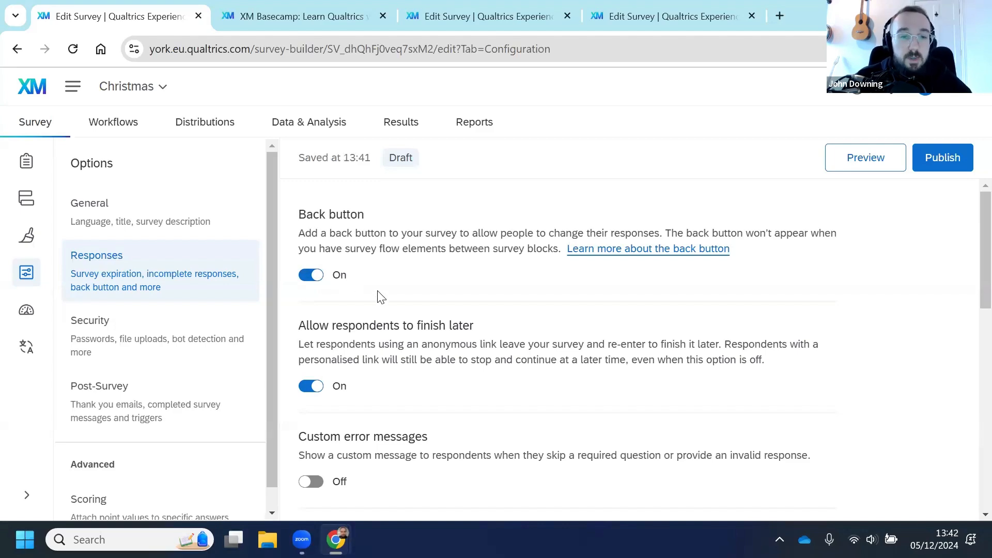
pyautogui.scroll(-3, 377, 295)
pyautogui.scroll(1, 368, 278)
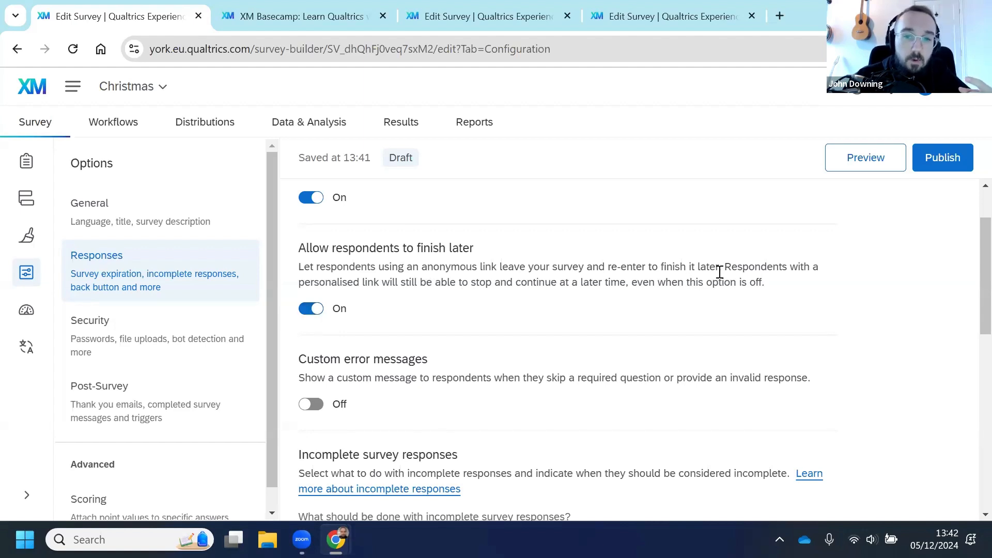
pyautogui.moveTo(730, 268); pyautogui.dragTo(377, 284)
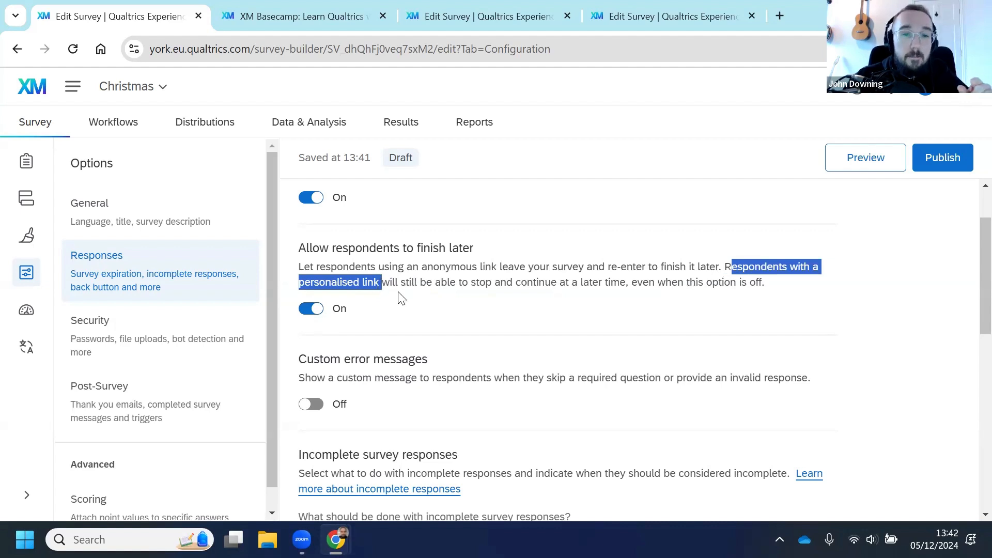
pyautogui.click(399, 295)
pyautogui.click(314, 313)
pyautogui.click(314, 313)
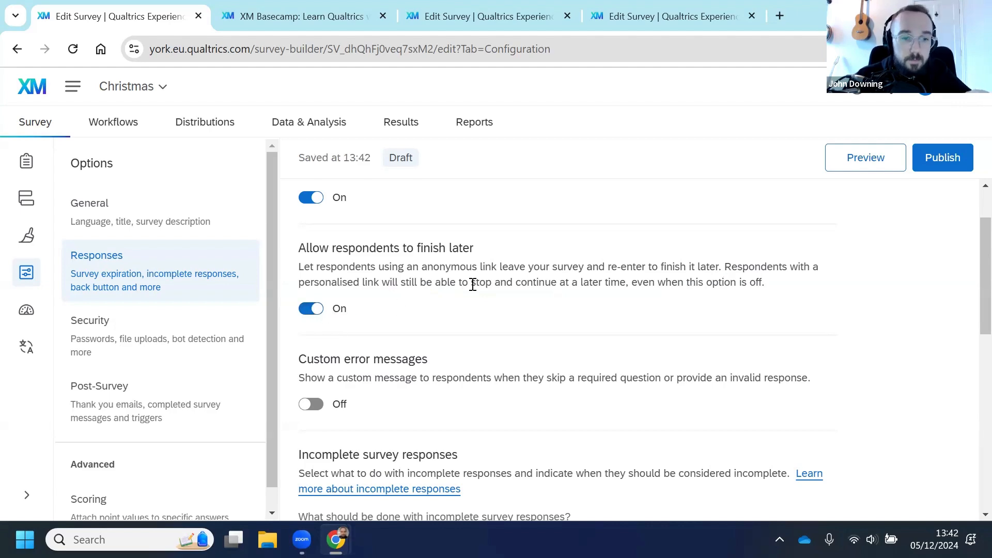
# Step: Review the incomplete survey response options, including how long before responses count as incomplete
pyautogui.scroll(-3, 473, 283)
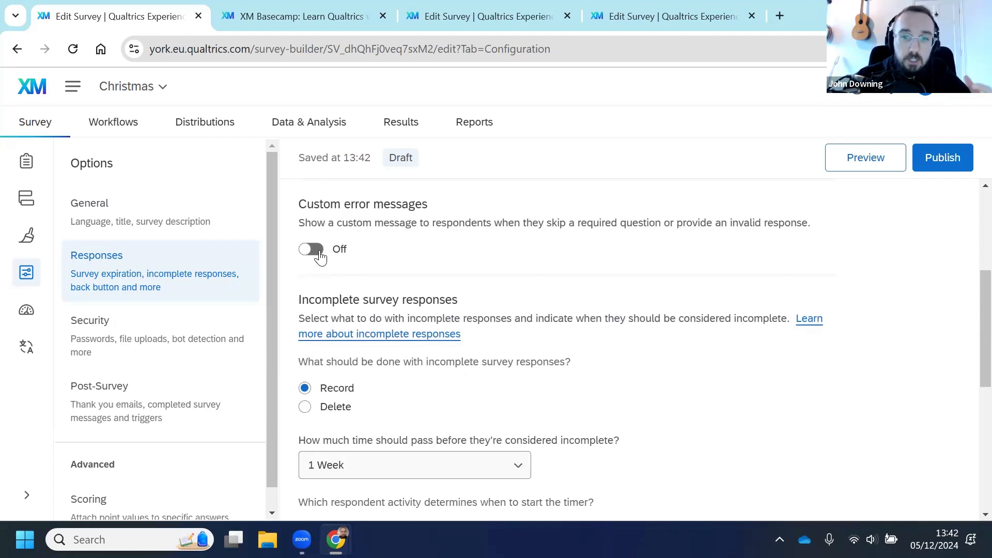
pyautogui.scroll(-2, 464, 264)
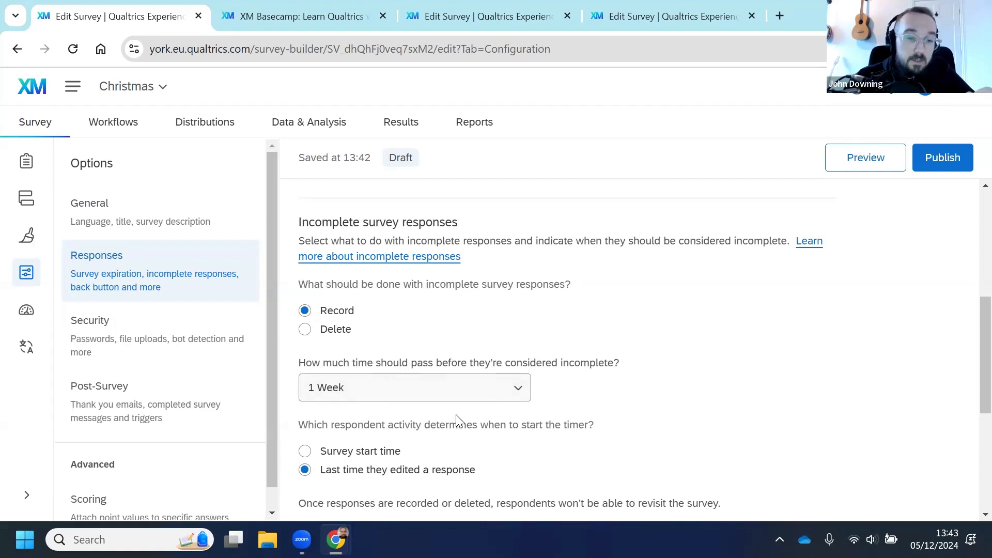
pyautogui.click(412, 394)
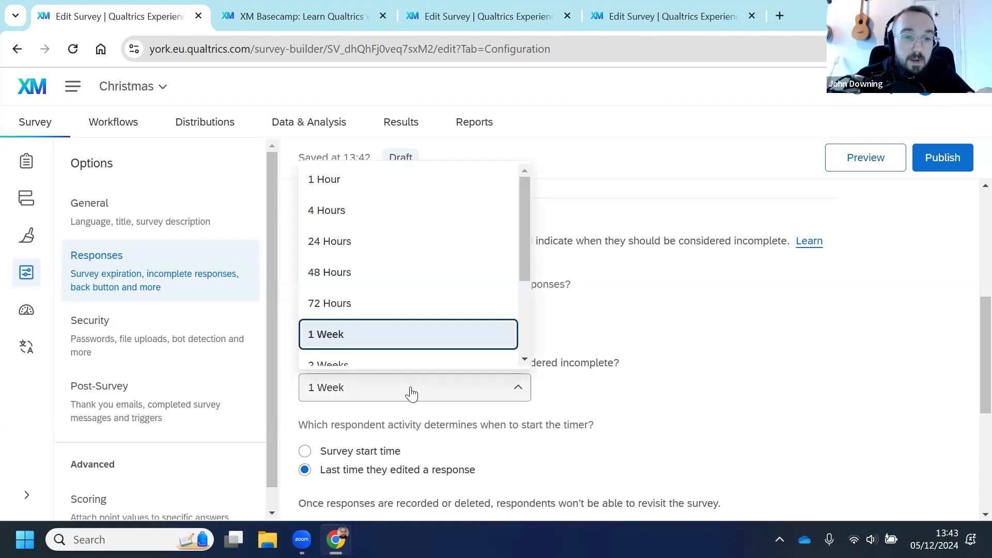
pyautogui.scroll(1, 391, 194)
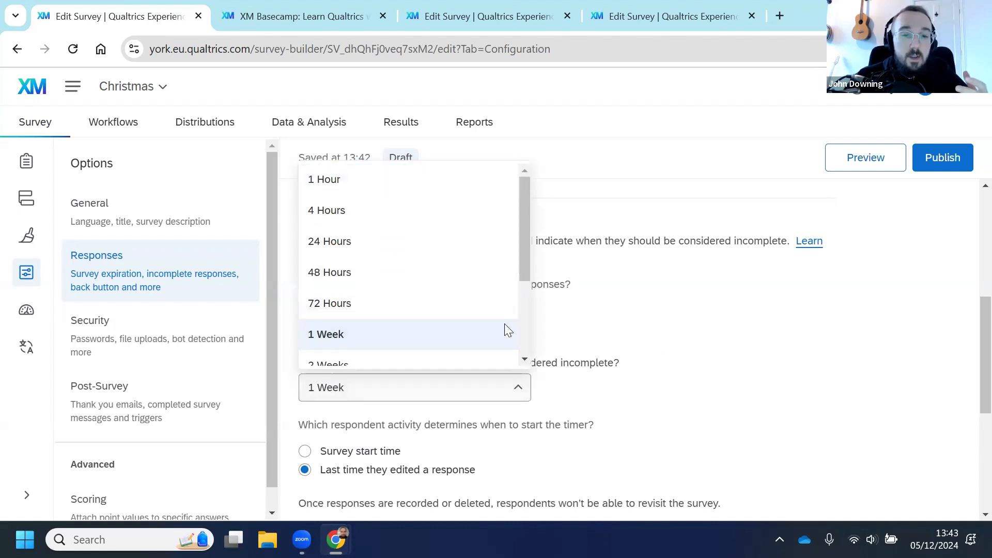
pyautogui.click(674, 377)
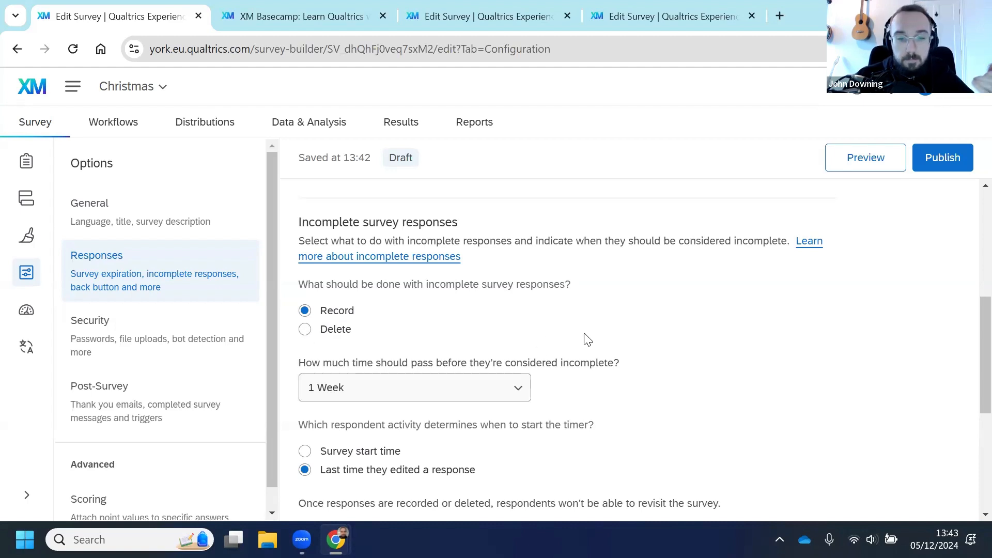
# Step: Set survey availability to a specific start and expiration date
pyautogui.scroll(-3, 612, 336)
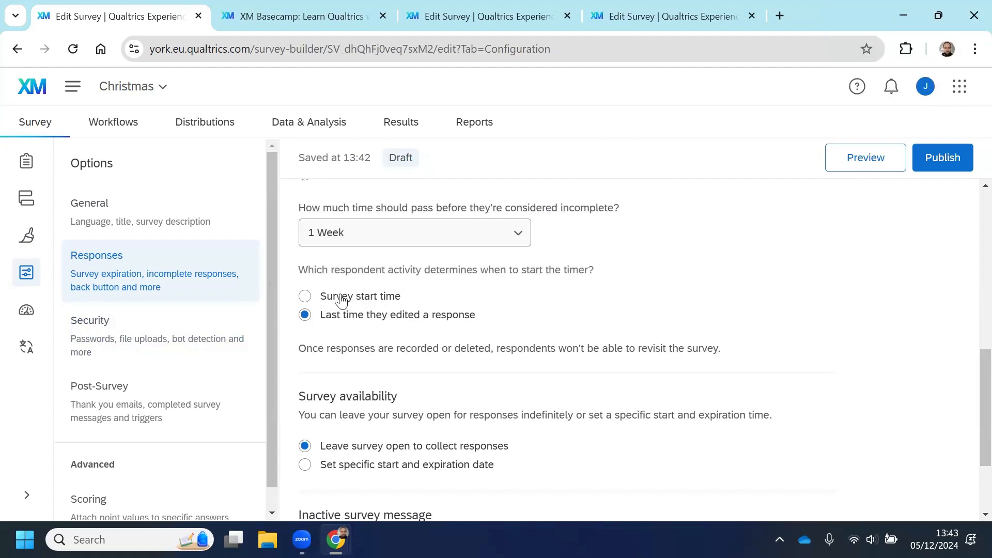
pyautogui.scroll(-2, 346, 302)
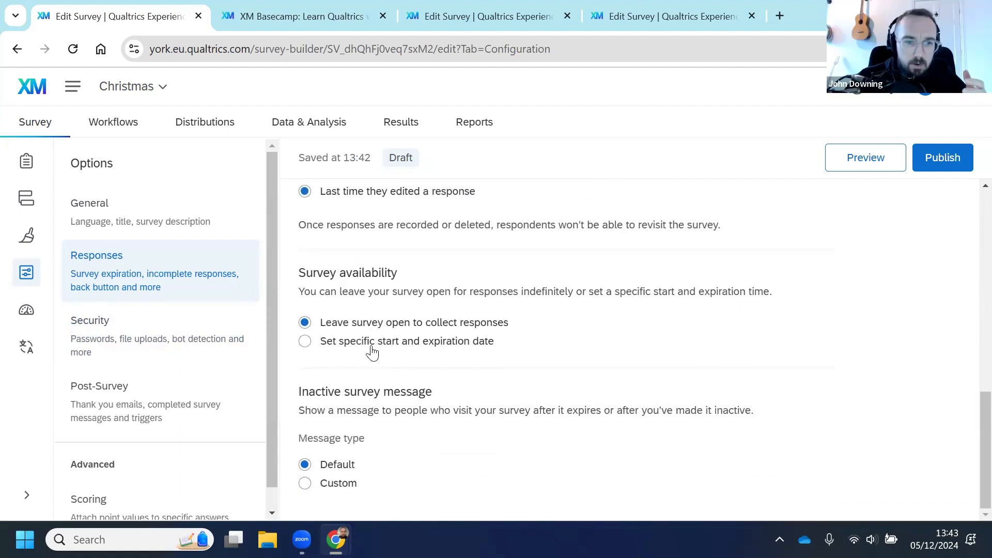
pyautogui.click(319, 348)
pyautogui.scroll(-2, 402, 357)
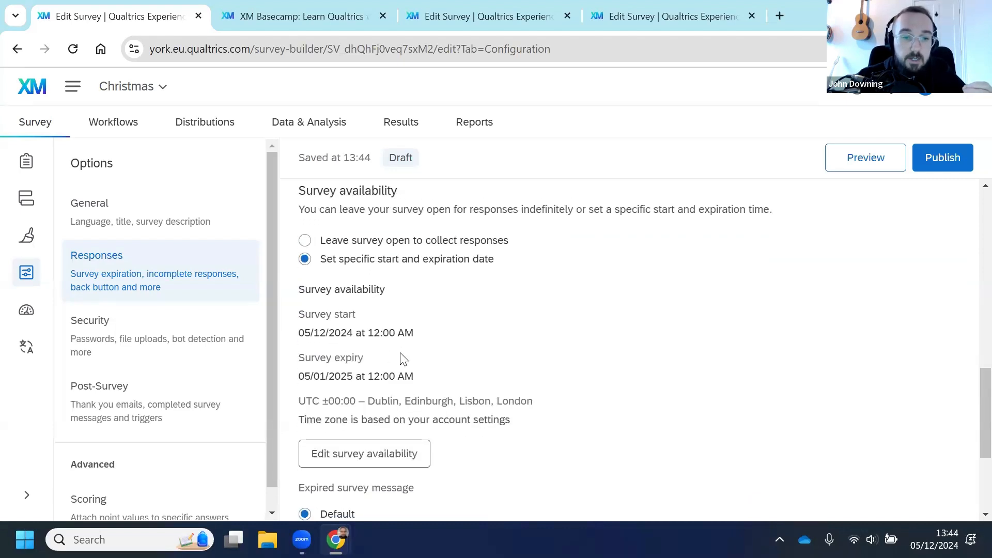
pyautogui.scroll(-1, 413, 357)
pyautogui.scroll(1, 434, 356)
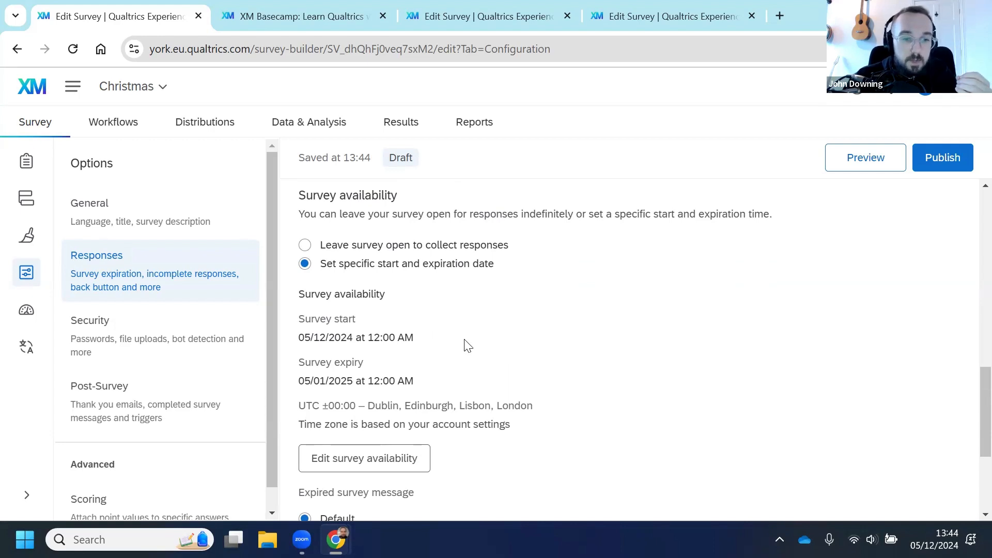
pyautogui.scroll(-1, 468, 345)
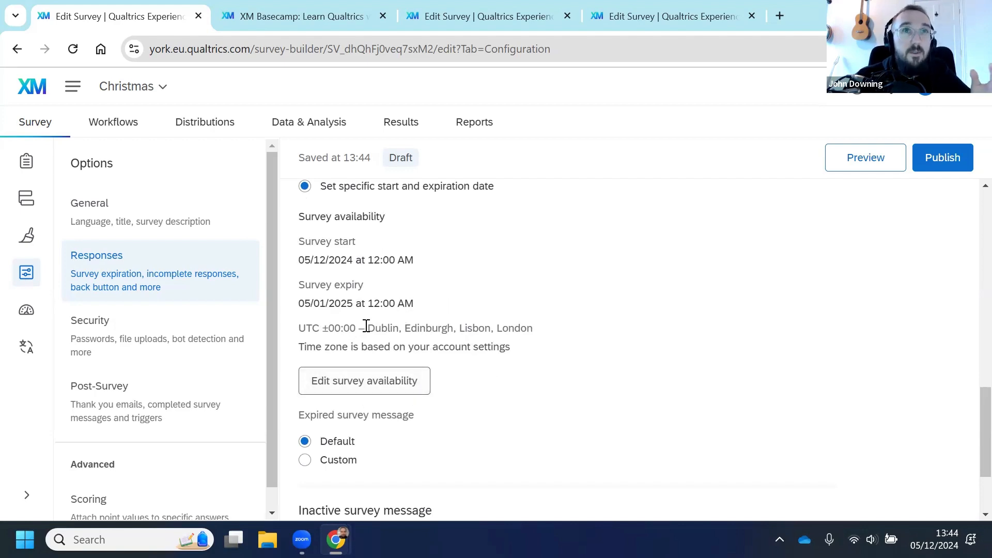
# Step: Open Account Settings and inspect the account's time zone setting
pyautogui.moveTo(365, 327); pyautogui.dragTo(493, 326)
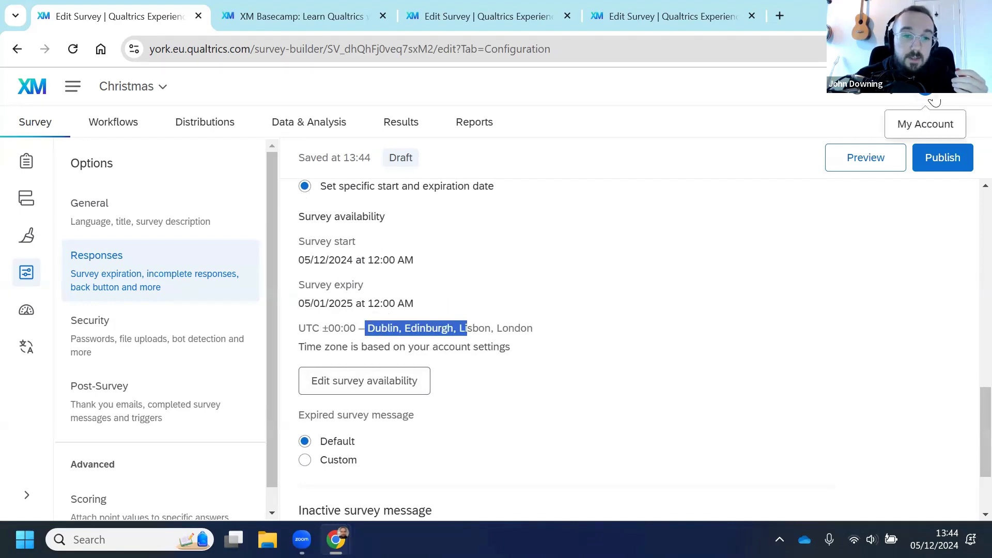
pyautogui.click(548, 336)
pyautogui.moveTo(533, 329); pyautogui.dragTo(295, 332)
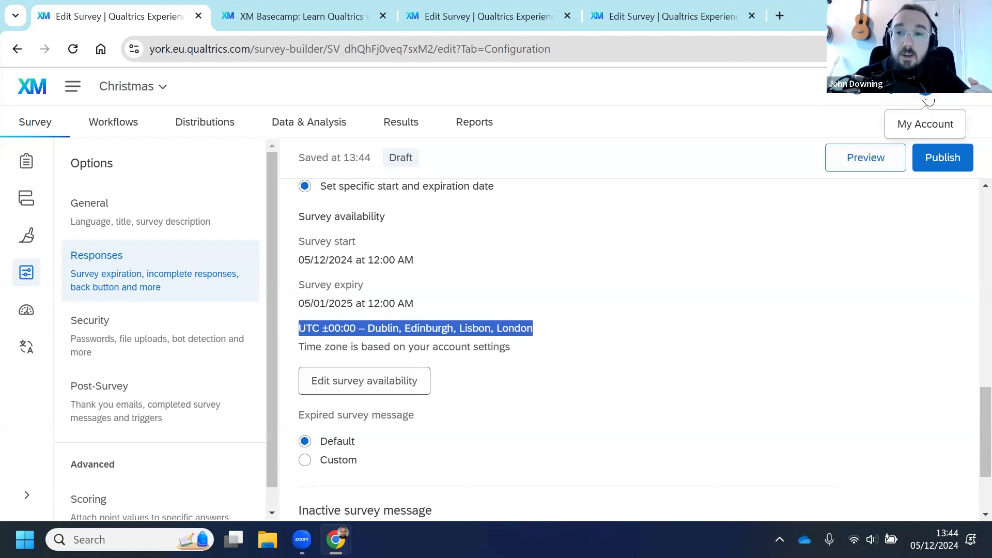
pyautogui.click(927, 100)
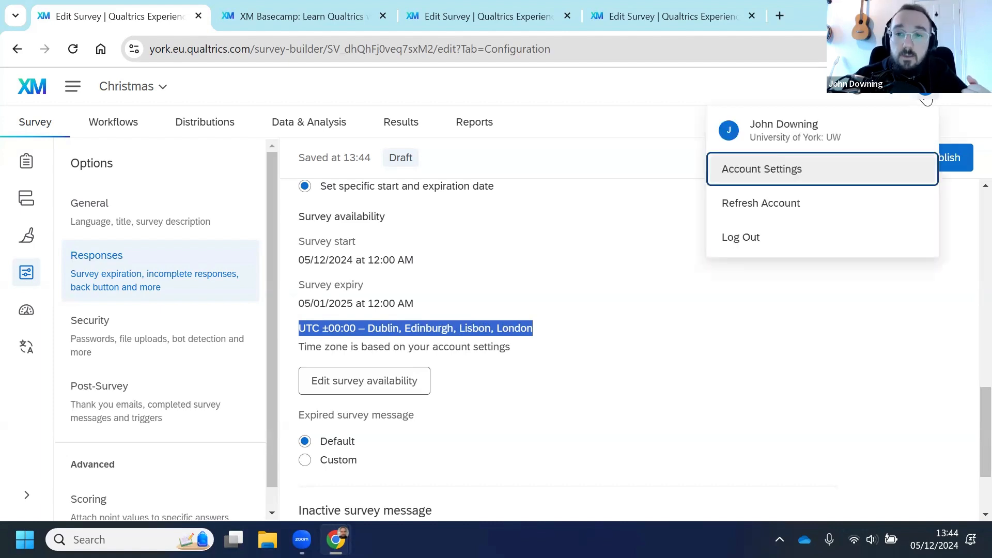
pyautogui.click(761, 178)
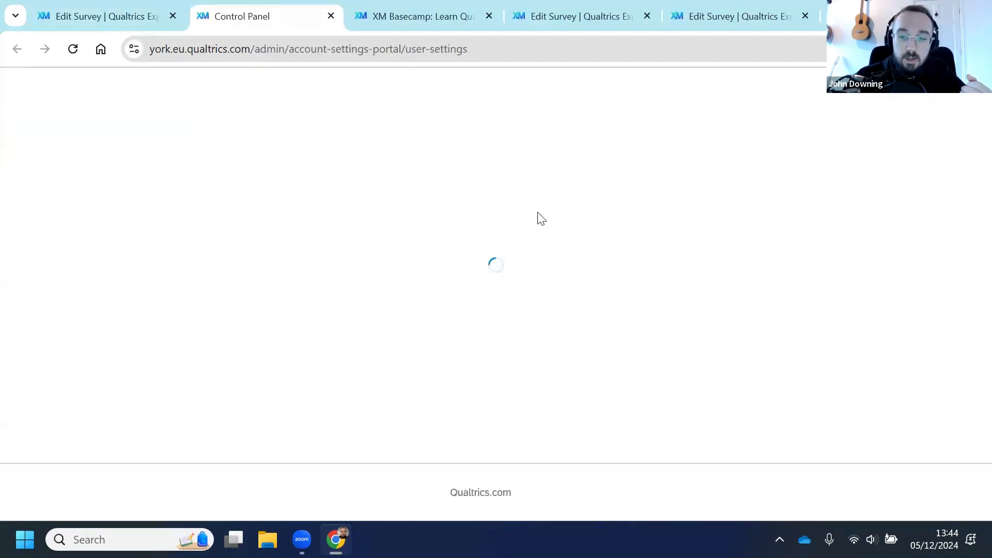
pyautogui.scroll(-9, 541, 218)
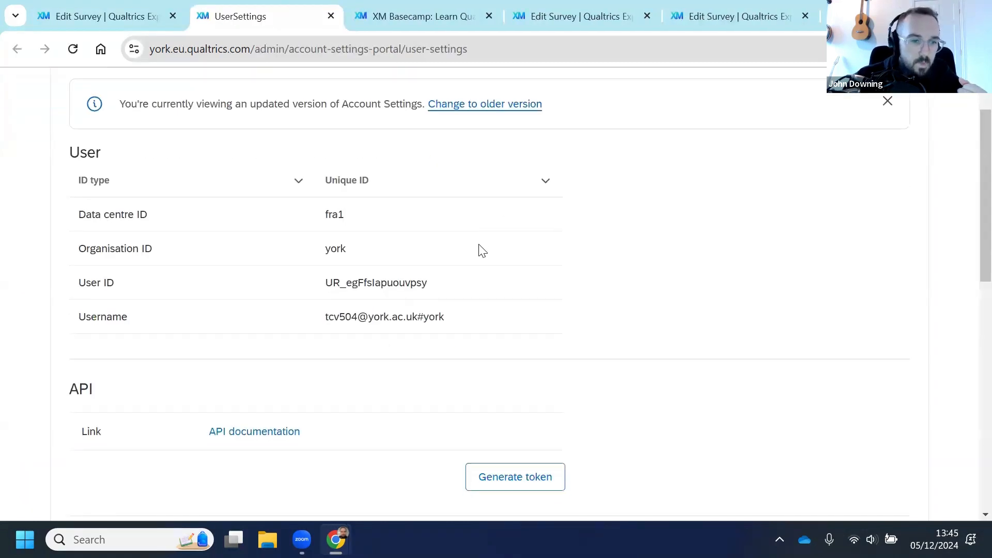
pyautogui.scroll(-2, 328, 297)
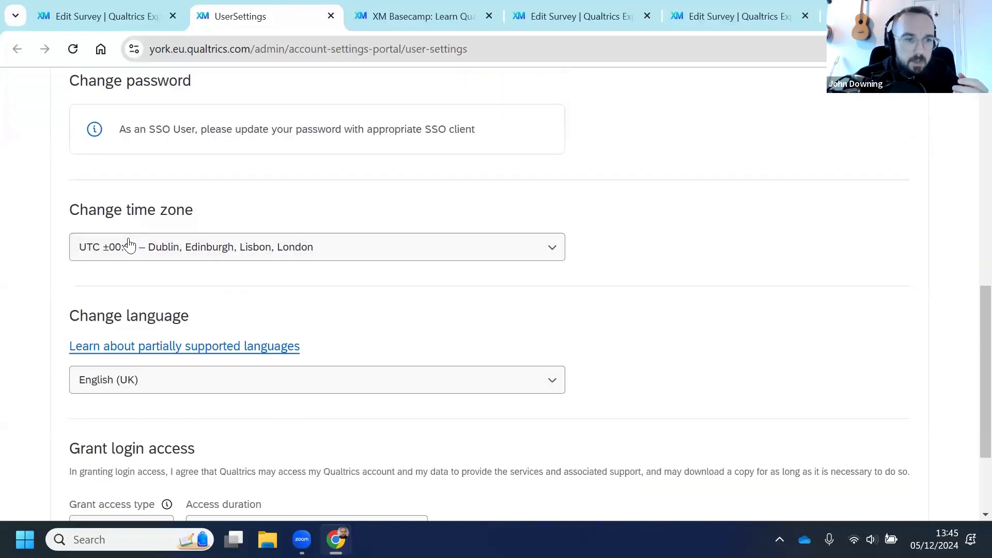
pyautogui.click(147, 248)
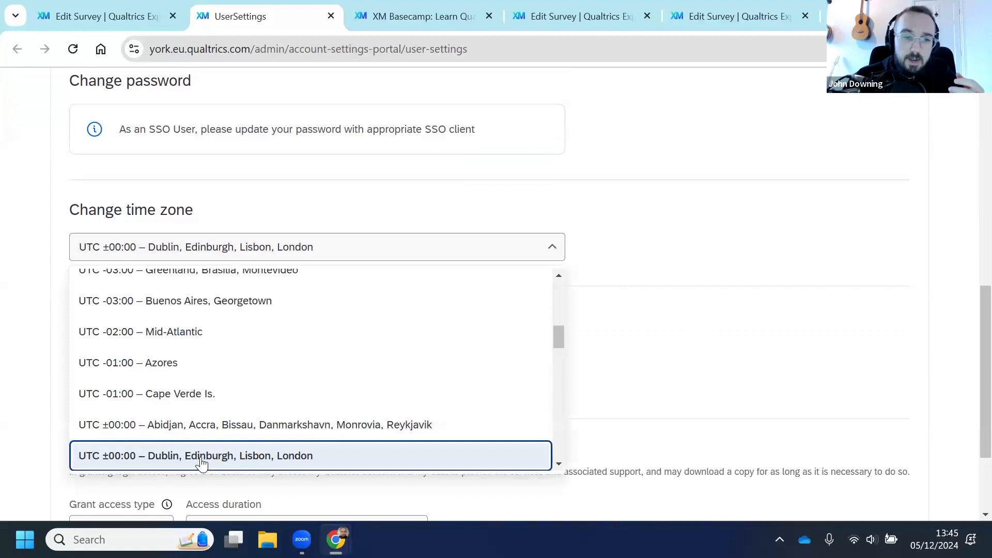
pyautogui.click(843, 321)
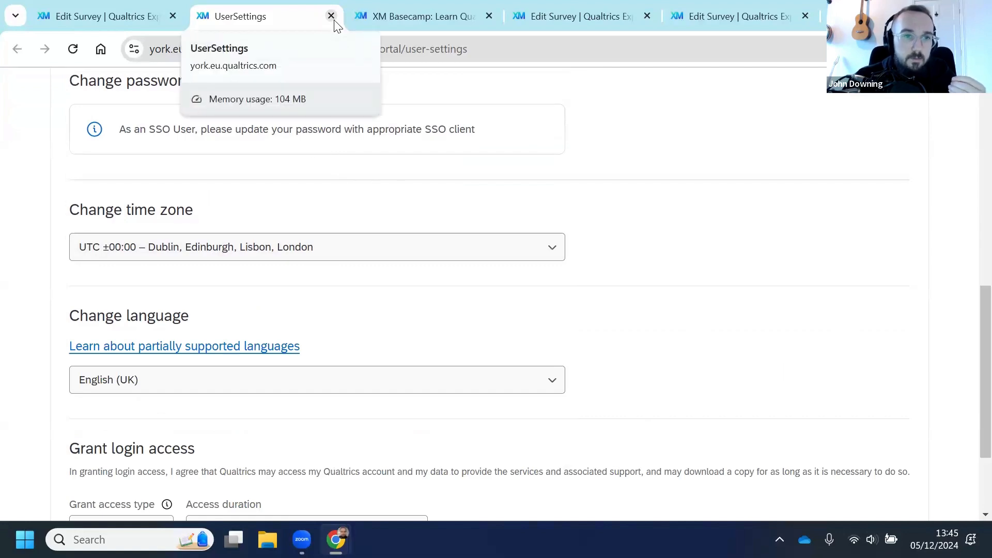
# Step: Close the account settings tab and return to the survey's Responses options
pyautogui.scroll(-1, 782, 189)
pyautogui.scroll(-1, 782, 188)
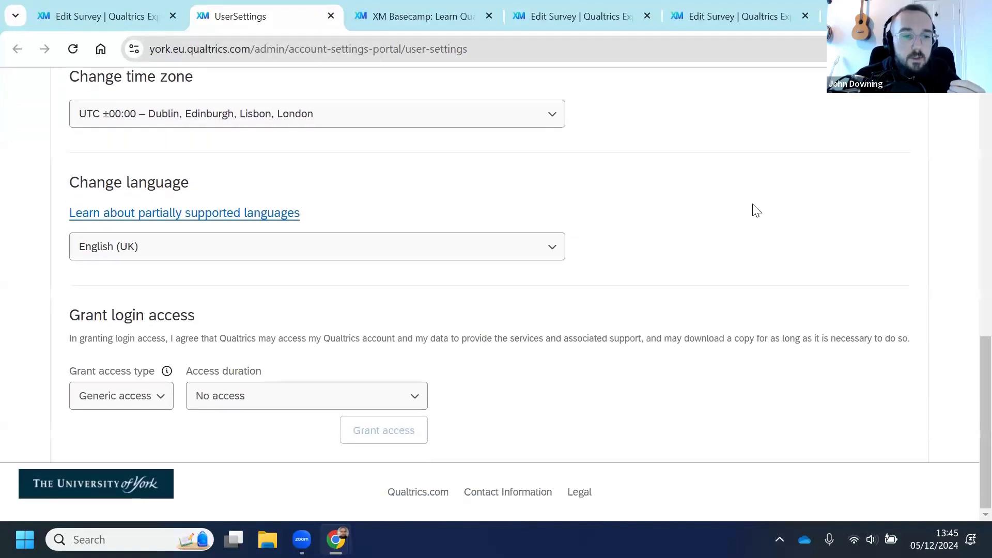
pyautogui.scroll(5, 753, 211)
pyautogui.click(331, 16)
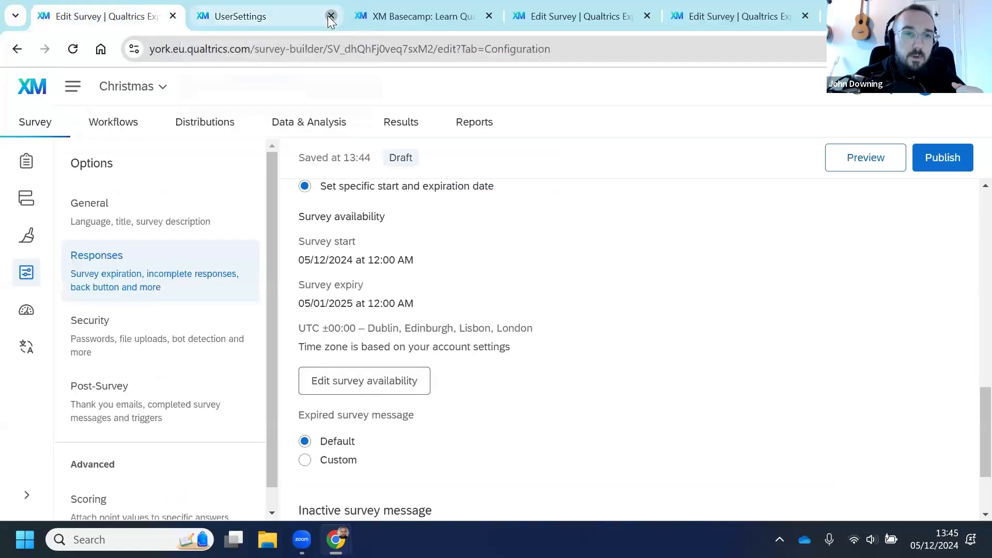
pyautogui.scroll(-2, 617, 283)
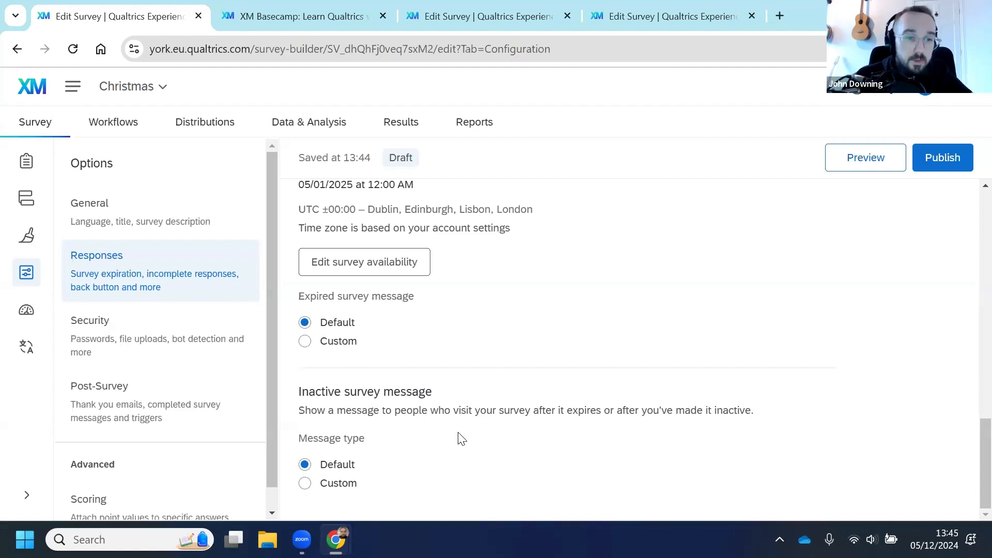
pyautogui.scroll(1, 625, 410)
pyautogui.scroll(-1, 649, 393)
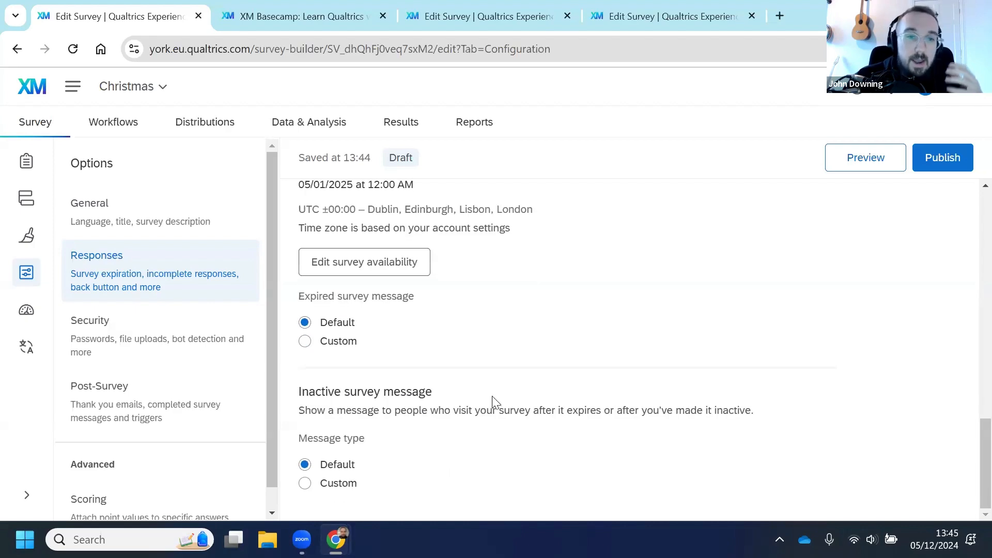
# Step: Open the Security options and try switching survey access to Invitation only, then restore Available to anyone
pyautogui.scroll(8, 618, 398)
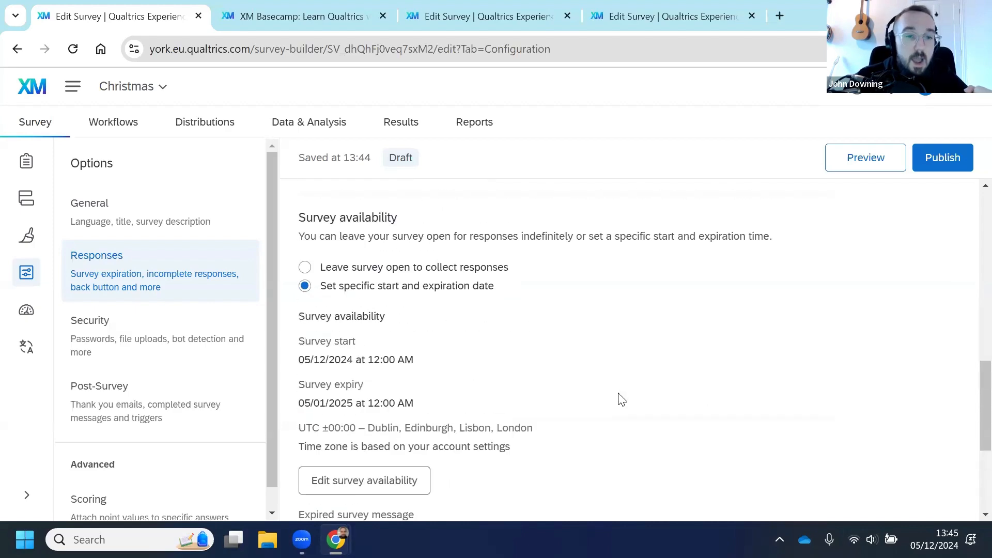
pyautogui.scroll(3, 623, 398)
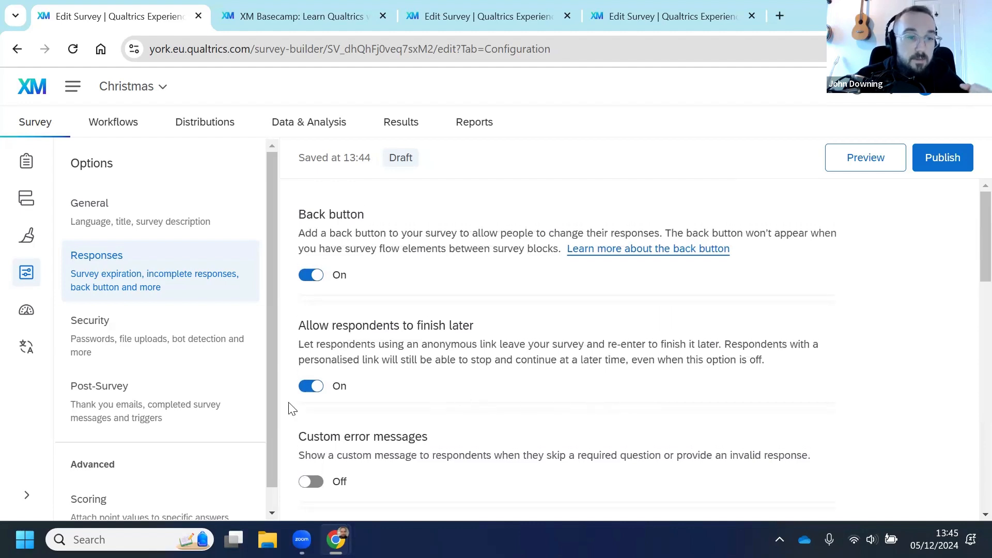
pyautogui.click(111, 348)
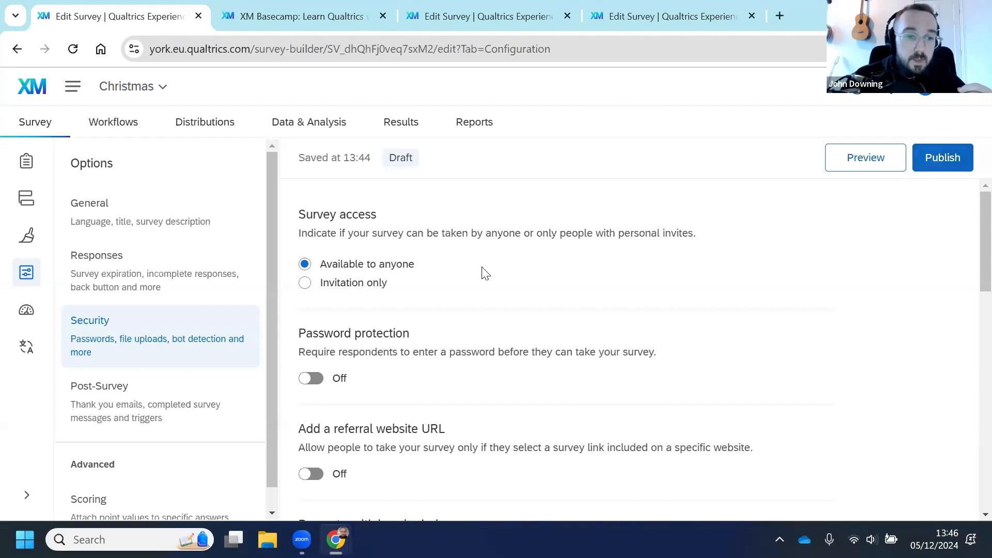
pyautogui.click(307, 288)
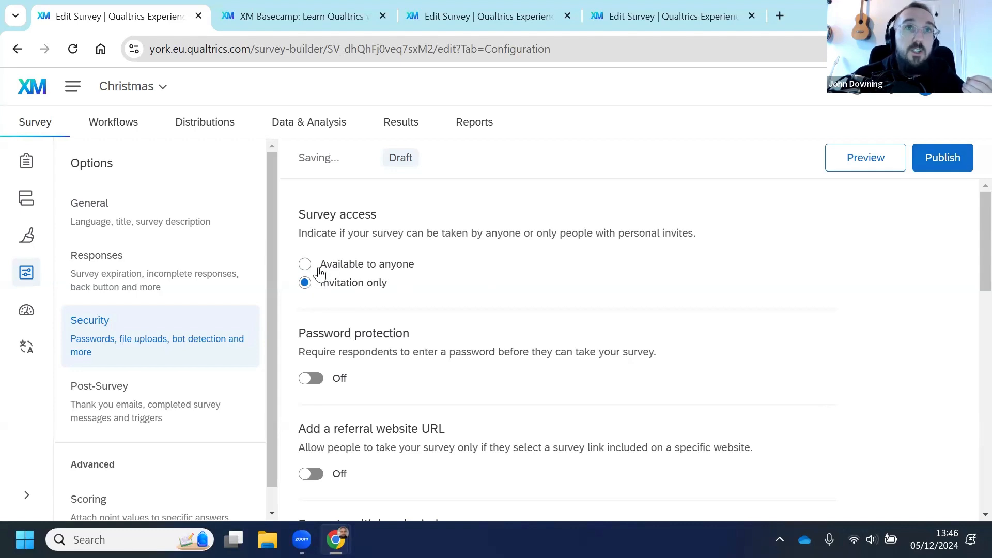
pyautogui.click(319, 266)
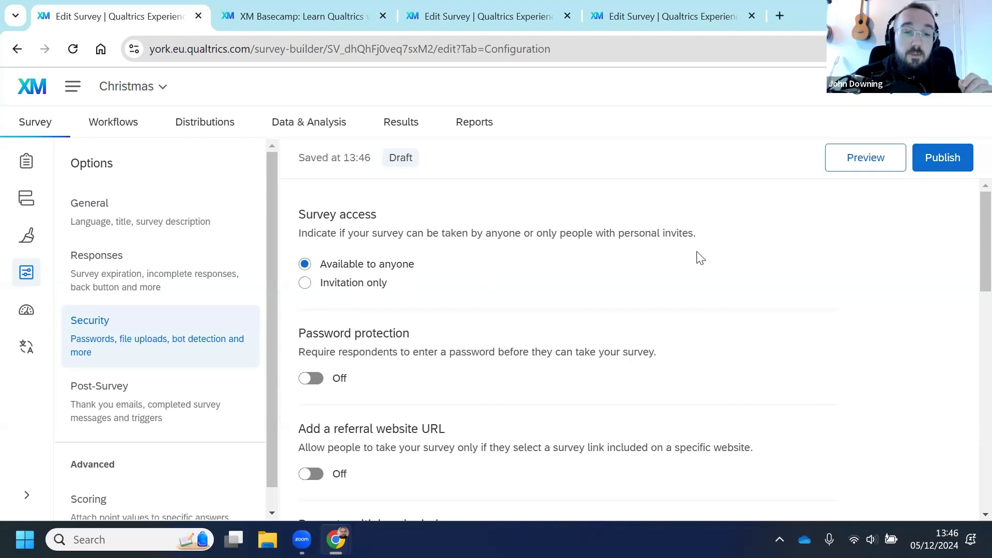
# Step: Review the Security options, including password protection, bot detection, prevent indexing and uploaded files access
pyautogui.scroll(-3, 692, 262)
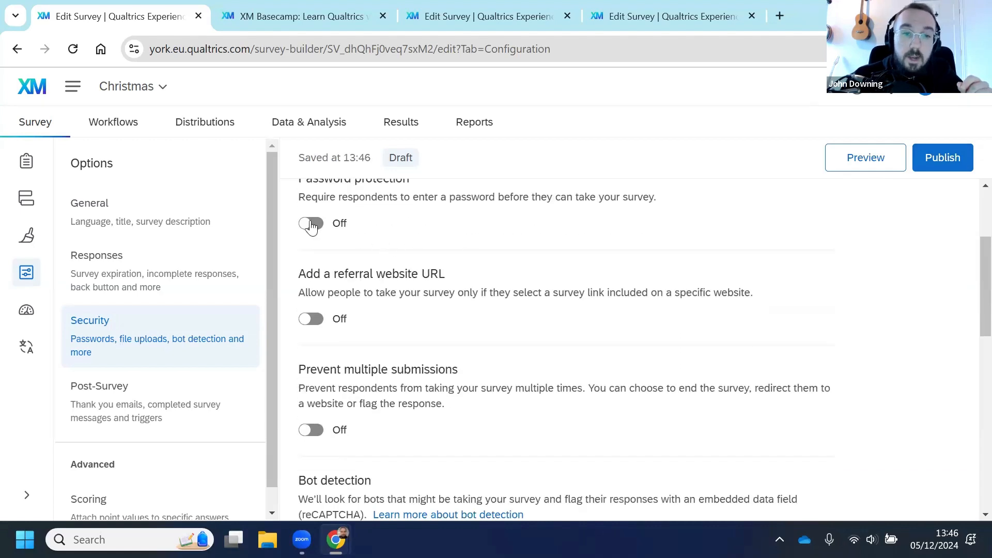
pyautogui.scroll(2, 313, 302)
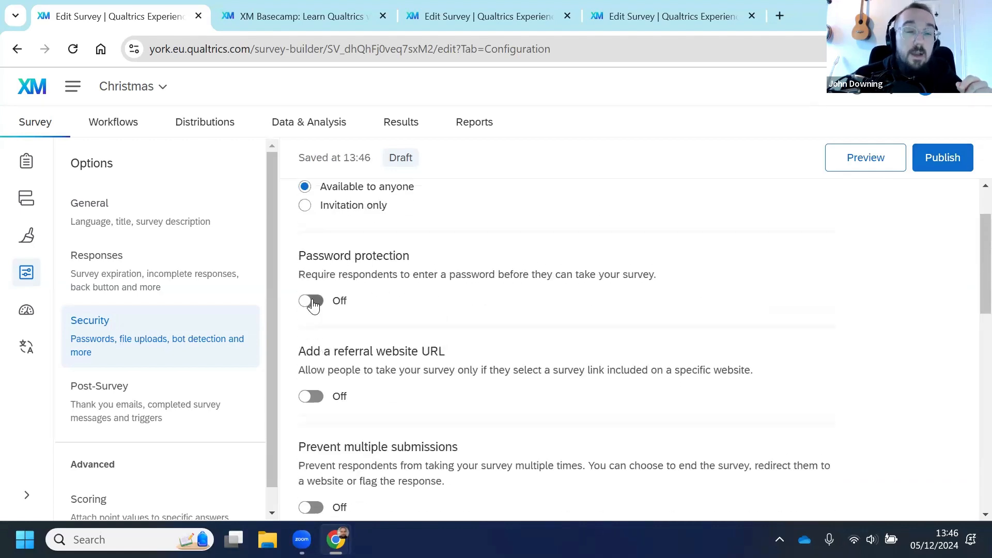
pyautogui.scroll(-1, 439, 306)
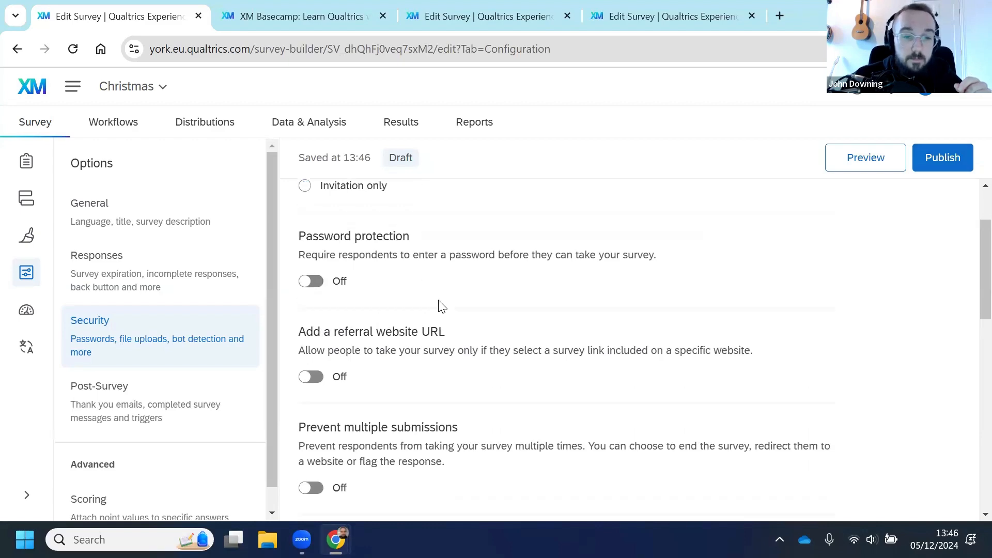
pyautogui.scroll(-4, 439, 306)
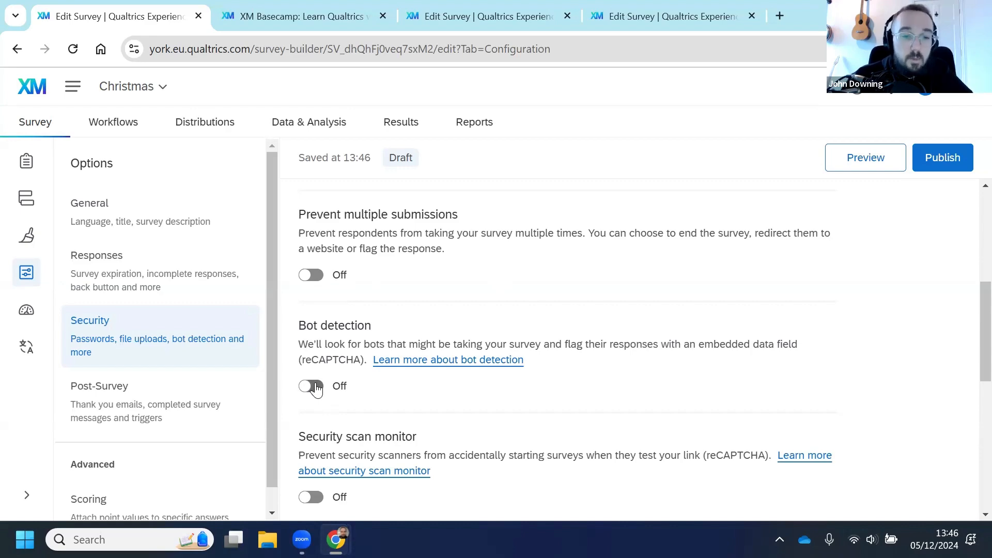
pyautogui.scroll(-3, 381, 381)
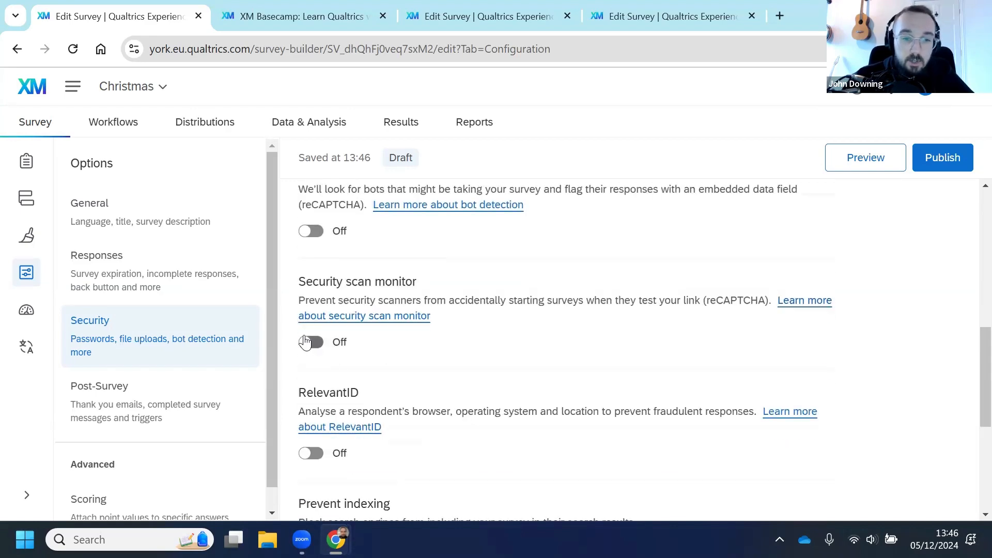
pyautogui.scroll(-2, 463, 338)
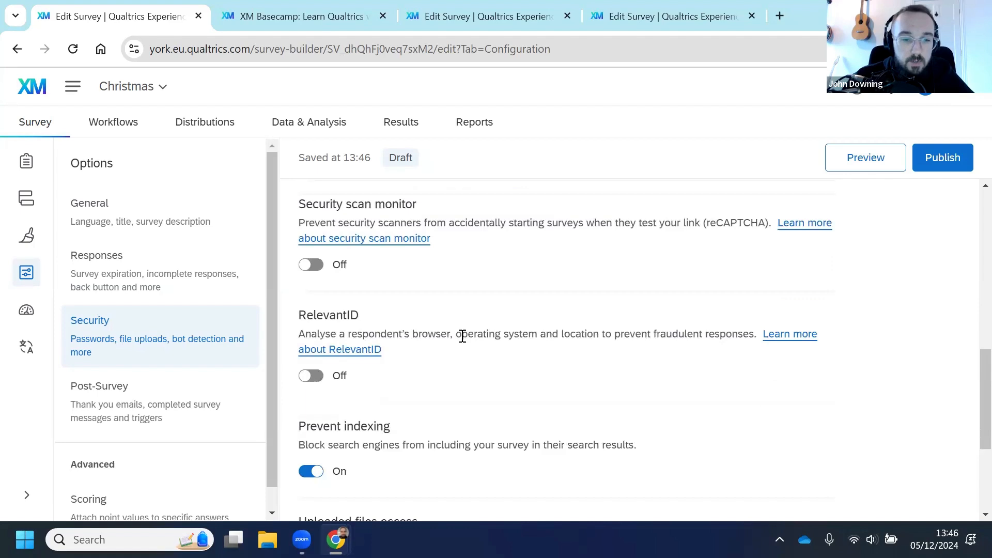
pyautogui.scroll(-3, 462, 337)
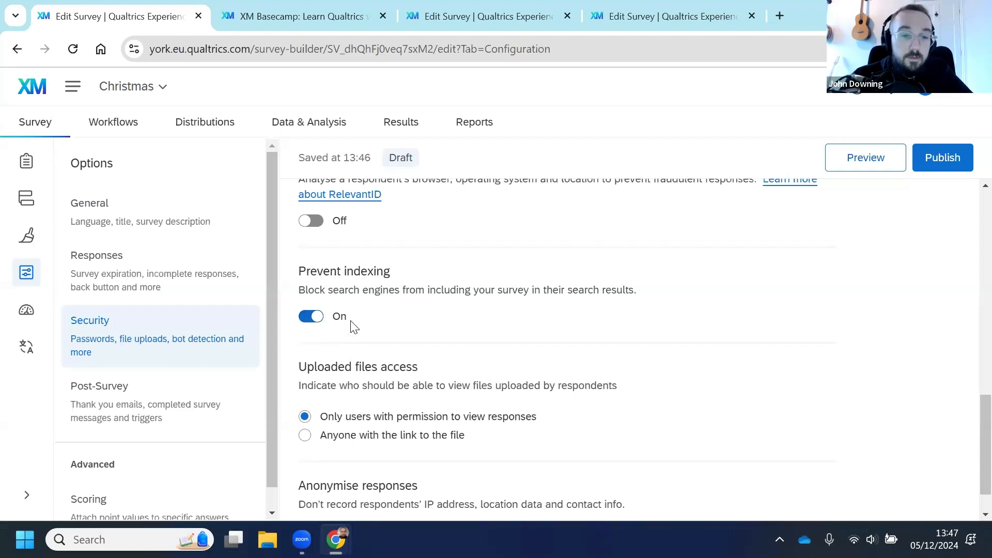
pyautogui.scroll(-1, 350, 323)
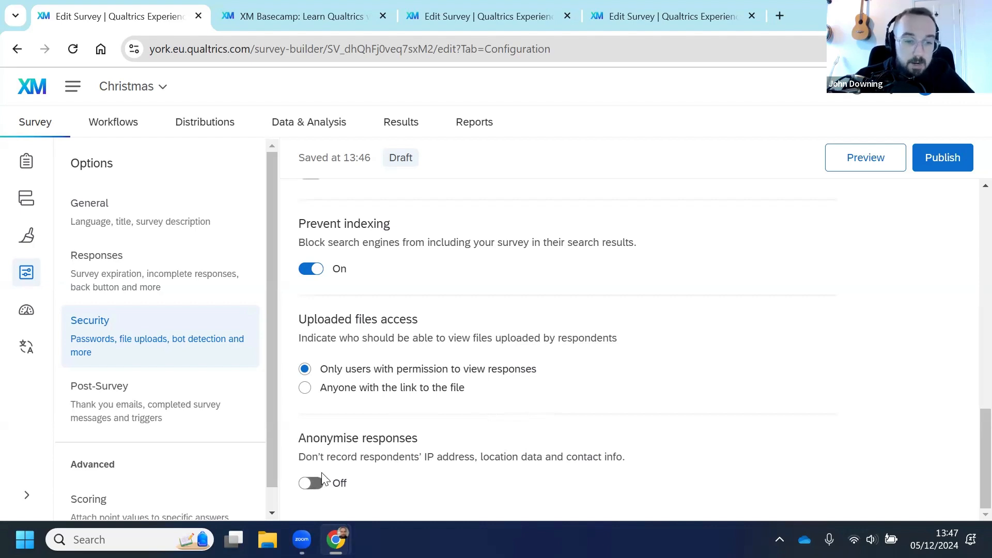
# Step: Try turning on Anonymise responses, then switch it back off
pyautogui.moveTo(297, 459); pyautogui.dragTo(641, 465)
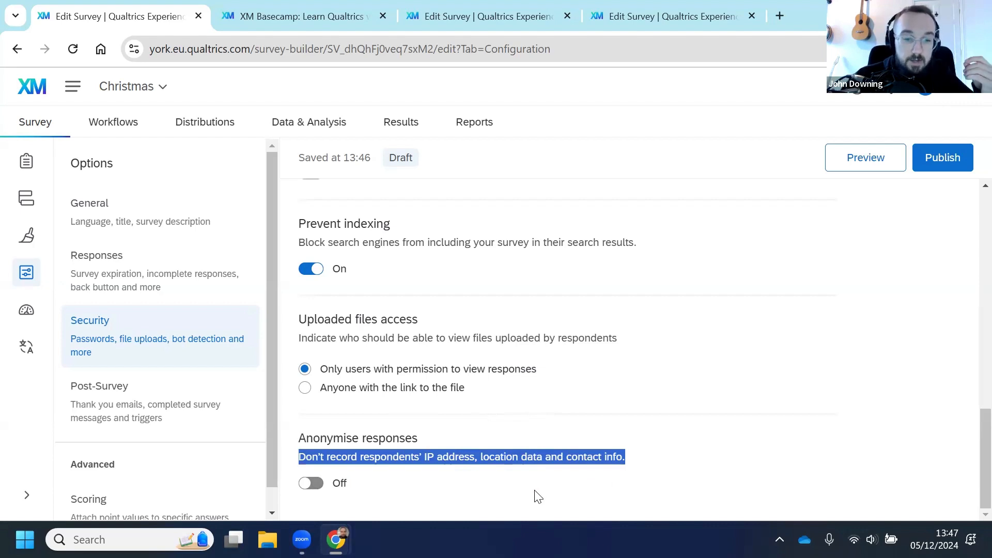
pyautogui.click(392, 486)
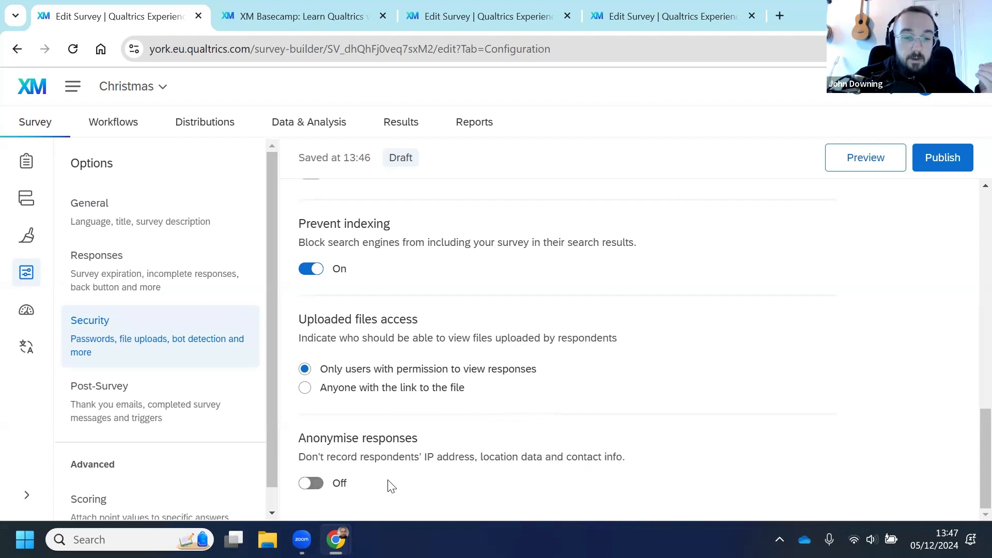
pyautogui.click(312, 485)
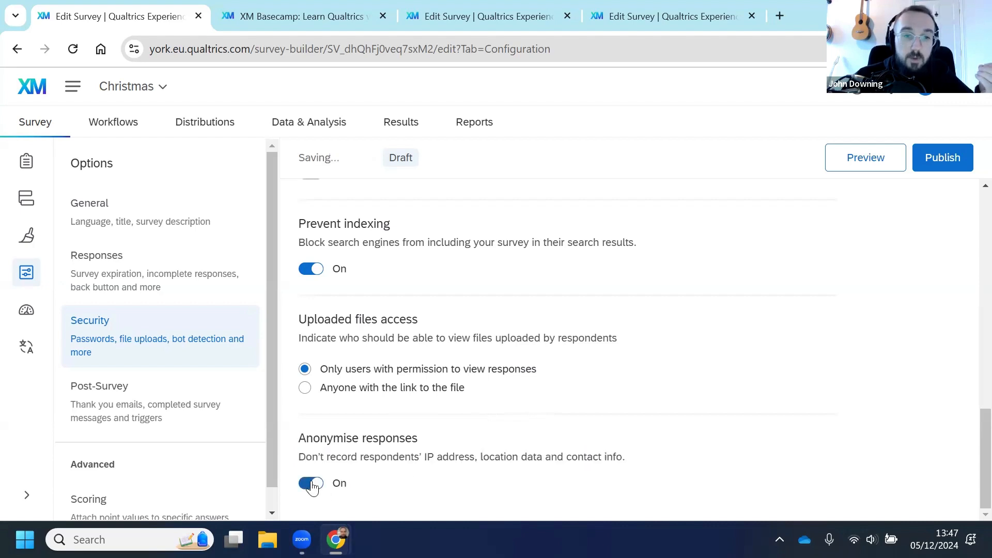
pyautogui.click(310, 485)
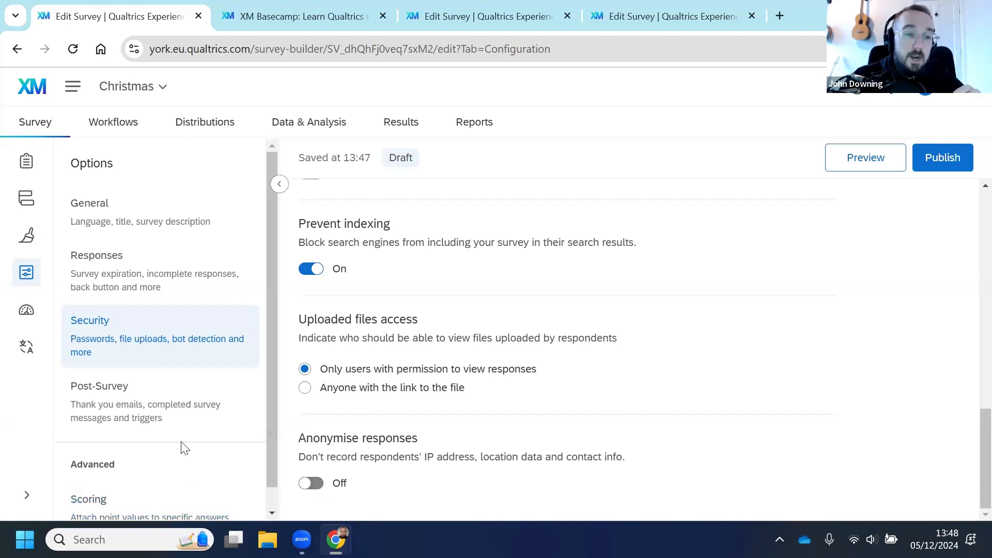
# Step: Open the Post-Survey options and browse the saved message libraries for a thank-you email
pyautogui.click(156, 421)
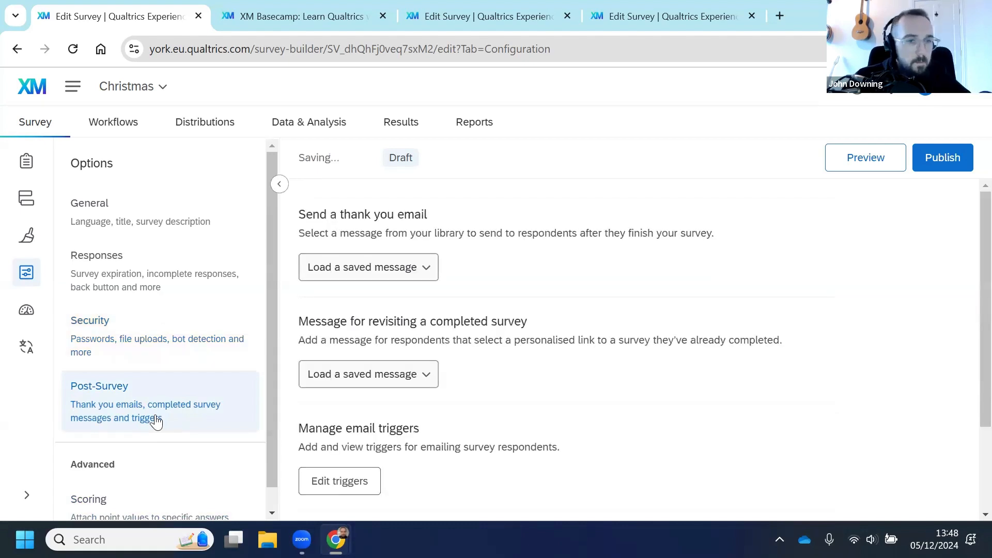
pyautogui.click(399, 280)
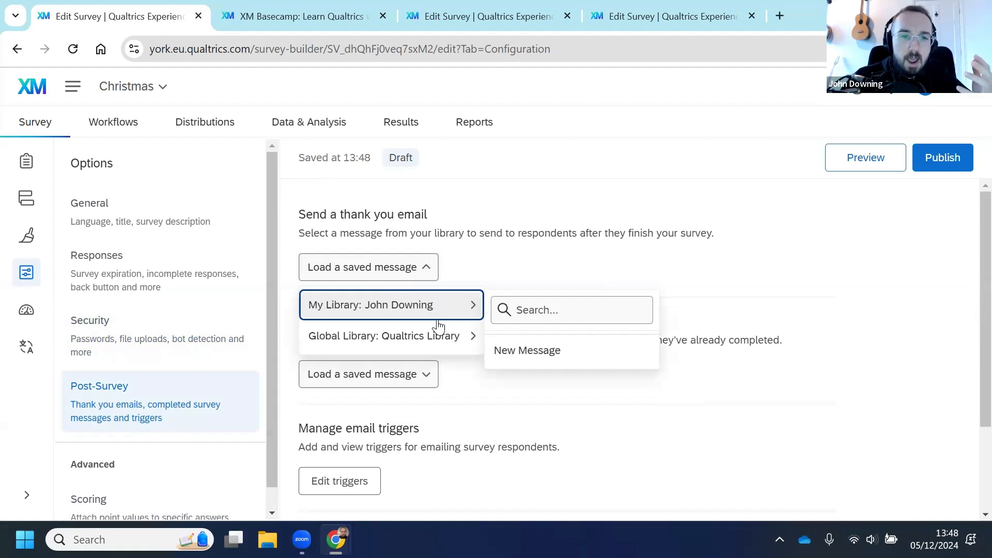
pyautogui.moveTo(453, 336)
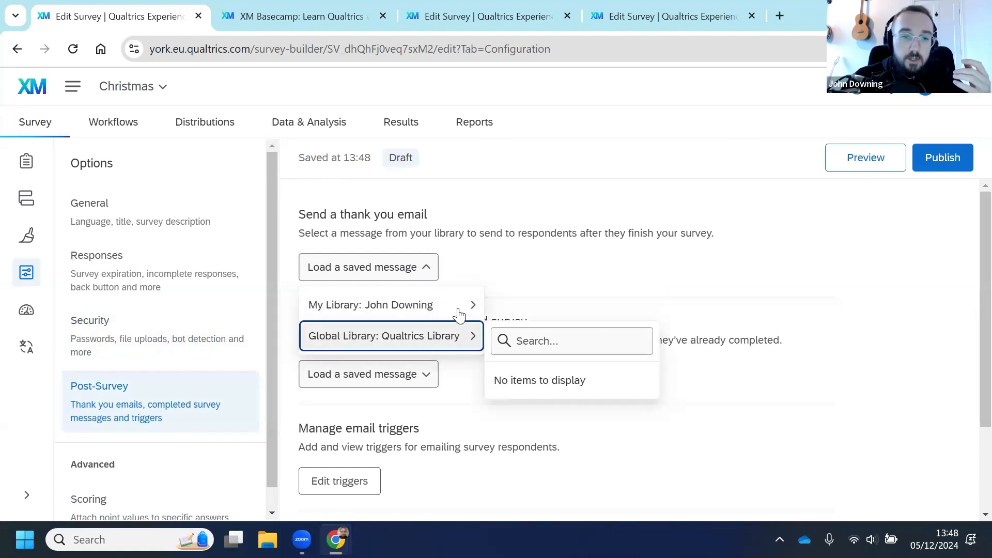
pyautogui.moveTo(458, 310)
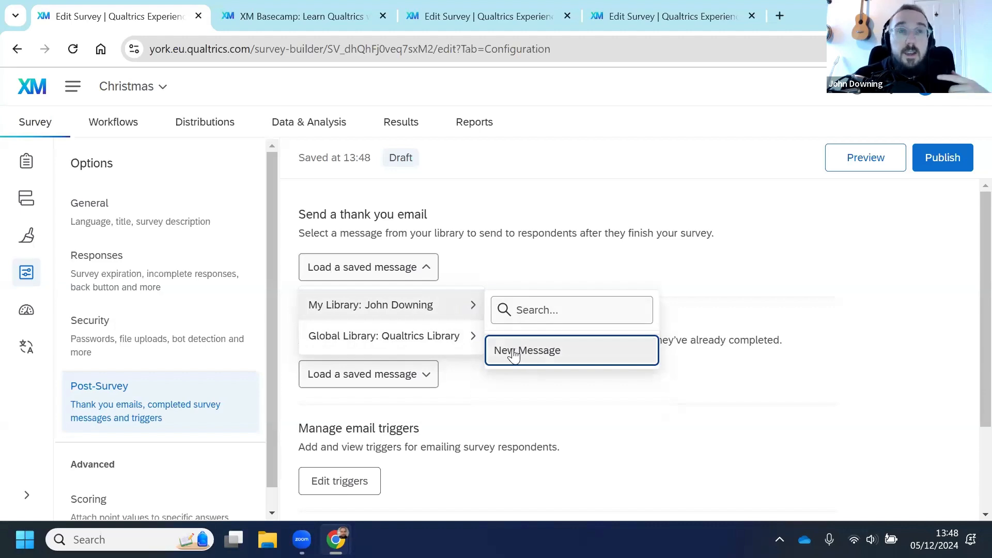
pyautogui.click(830, 307)
# Step: Open the email triggers editor and try piping Q1's Yes description into the message, then delete it
pyautogui.scroll(-1, 631, 335)
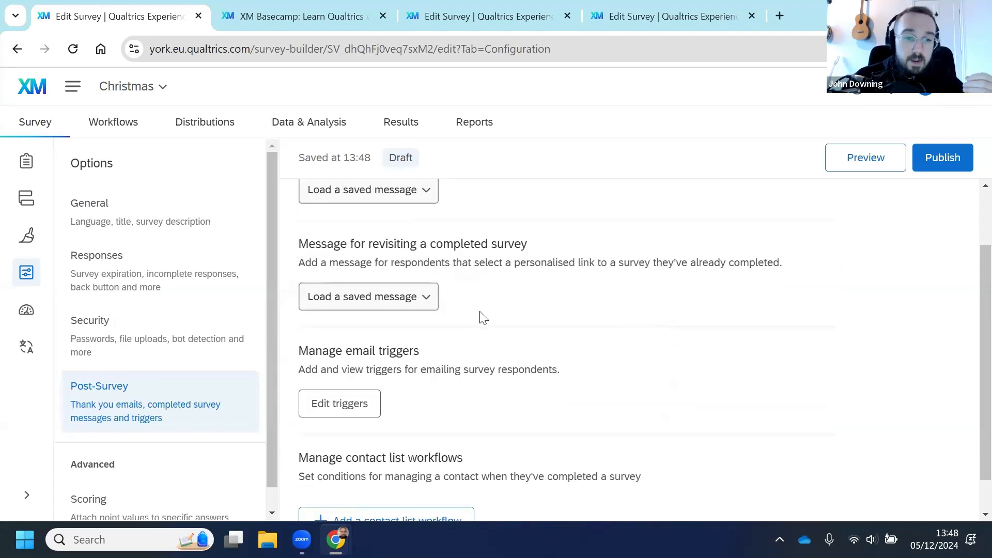
pyautogui.scroll(-1, 476, 330)
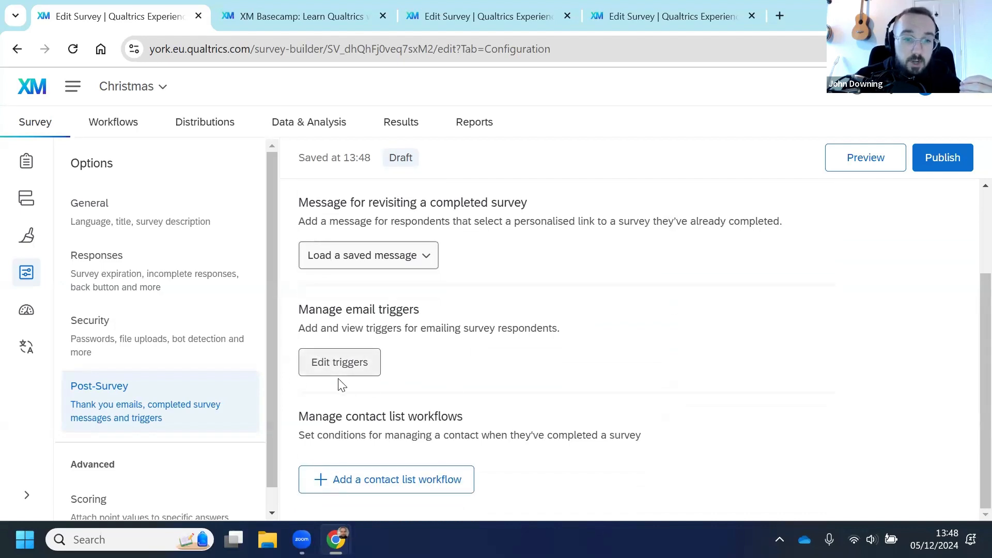
pyautogui.click(339, 373)
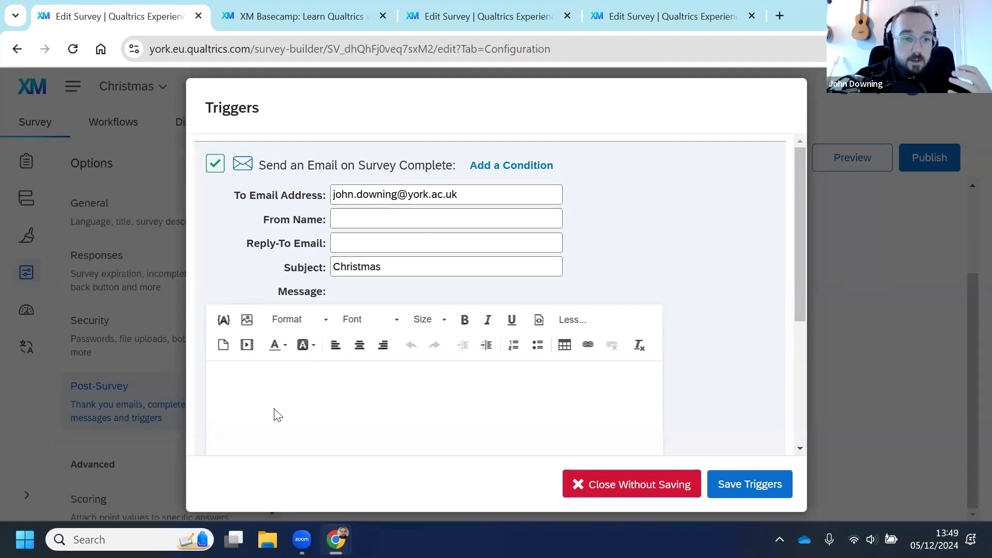
pyautogui.click(223, 322)
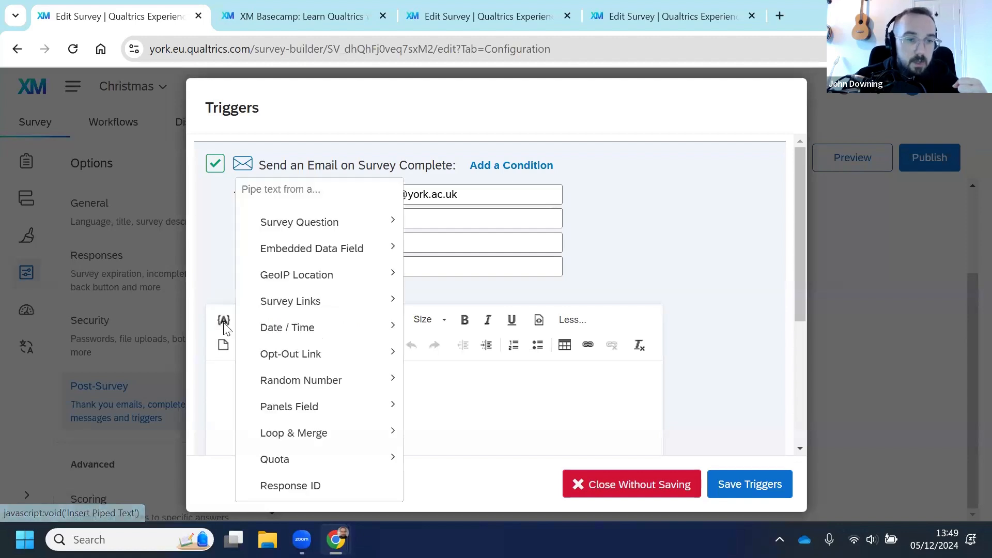
pyautogui.moveTo(375, 230)
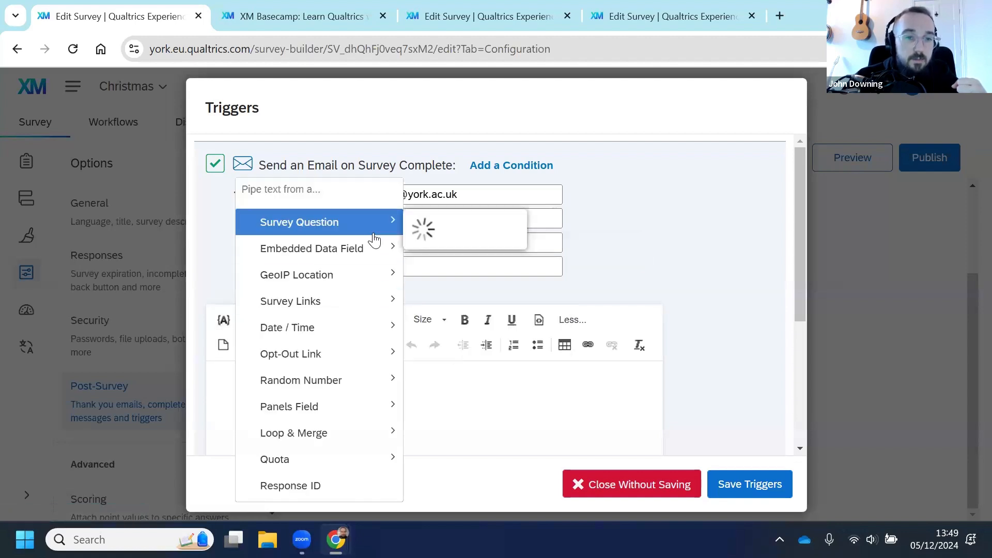
pyautogui.moveTo(465, 256)
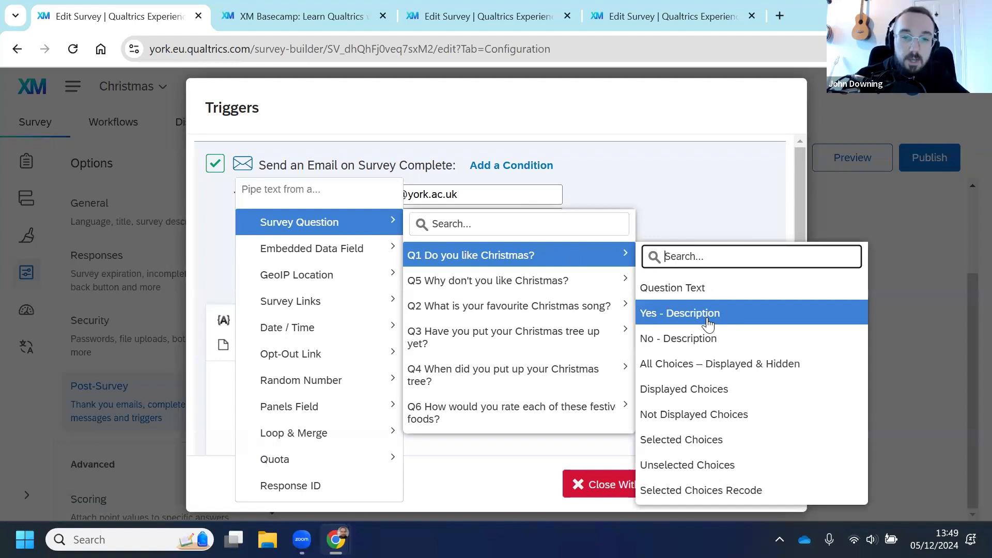
pyautogui.click(708, 324)
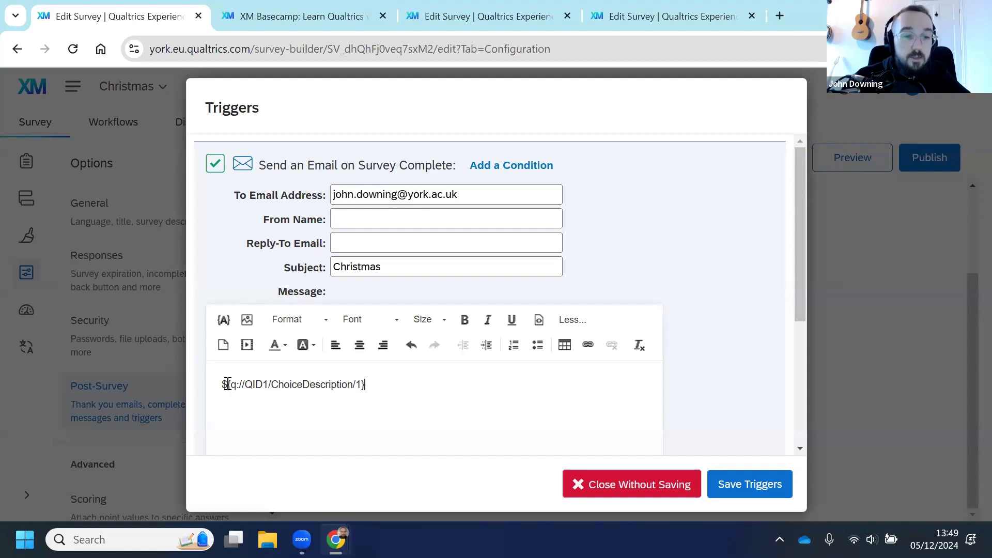
pyautogui.moveTo(228, 384); pyautogui.dragTo(199, 384)
pyautogui.press('BackSpace')
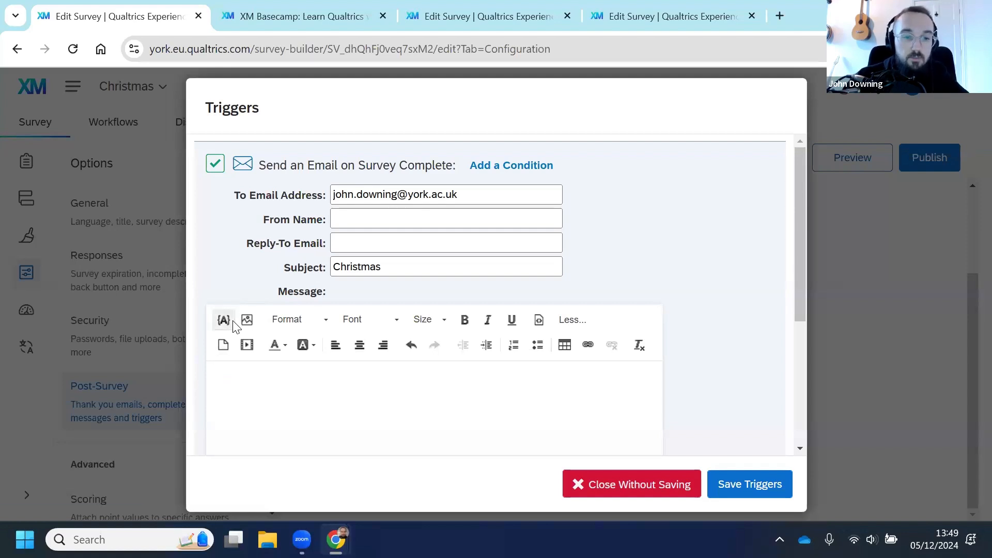
# Step: Browse the piped text choices for Q5 and close the triggers editor without saving
pyautogui.click(225, 320)
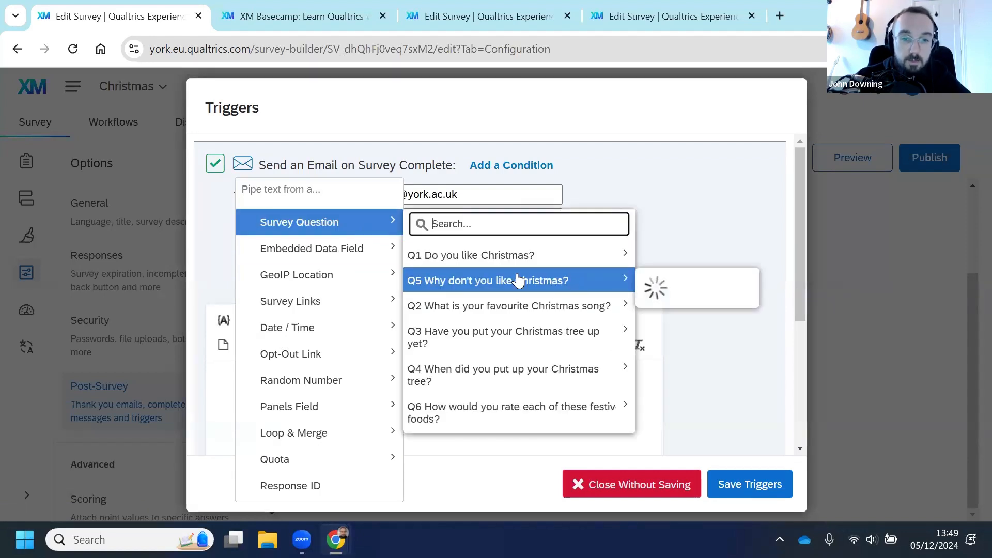
pyautogui.moveTo(552, 283)
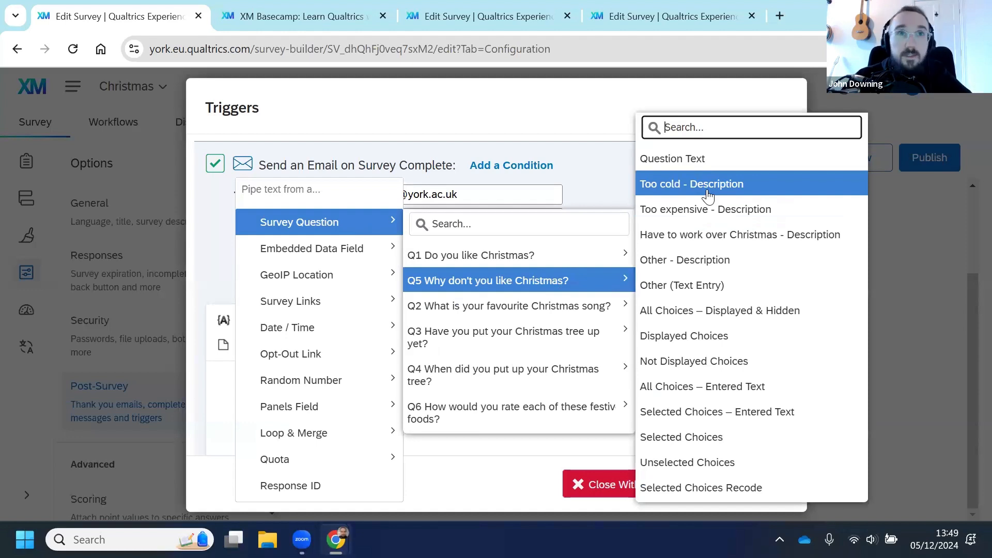
pyautogui.click(487, 461)
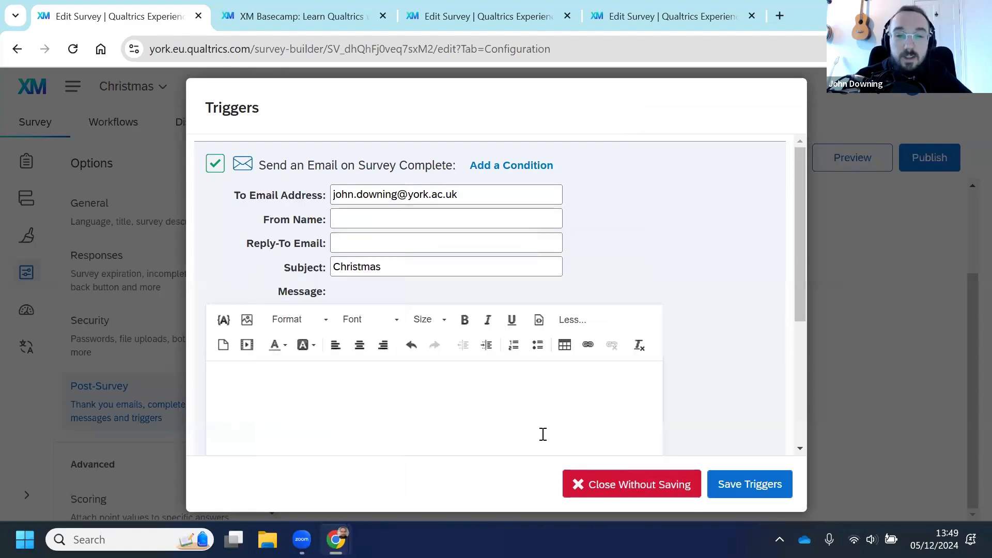
pyautogui.click(624, 490)
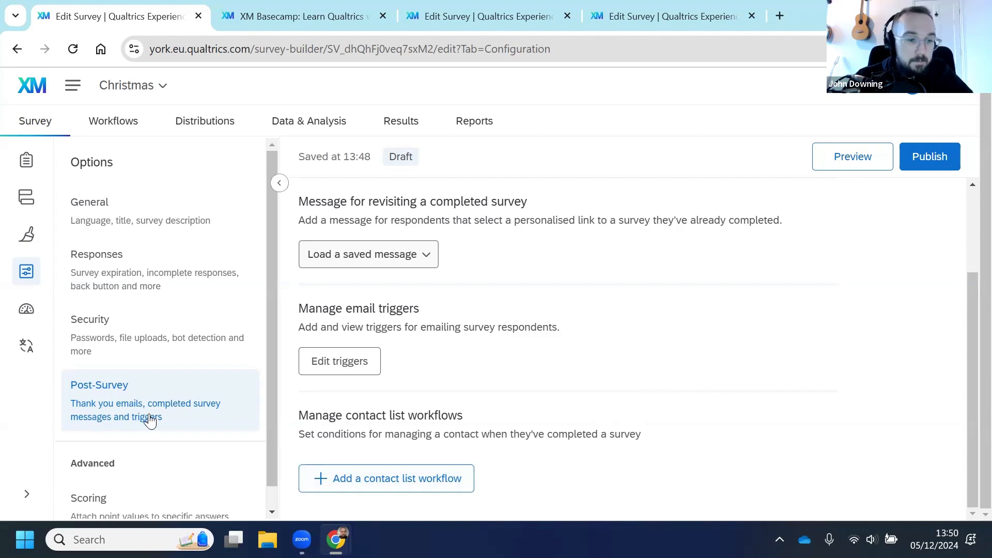
# Step: Open the survey's Quotas section
pyautogui.scroll(-1, 148, 420)
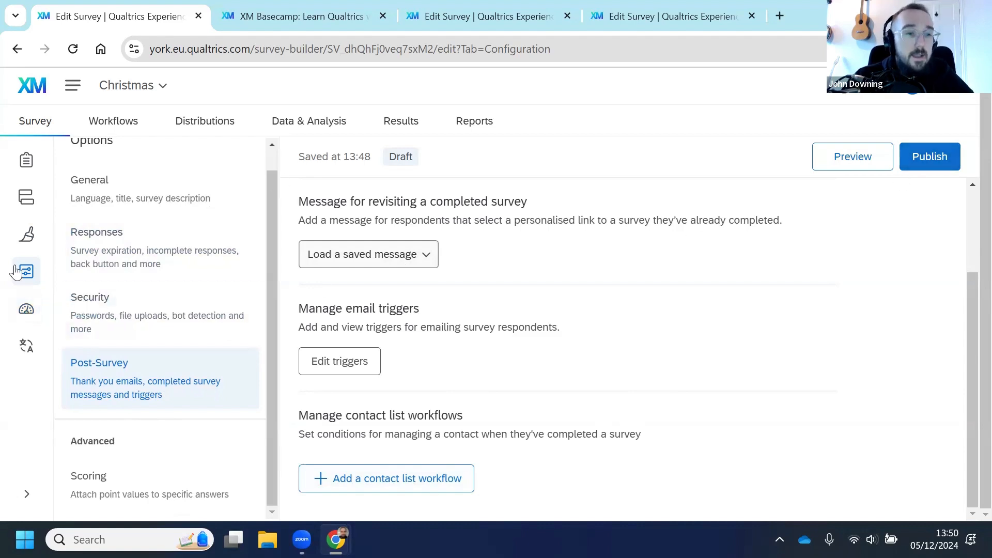
pyautogui.click(27, 311)
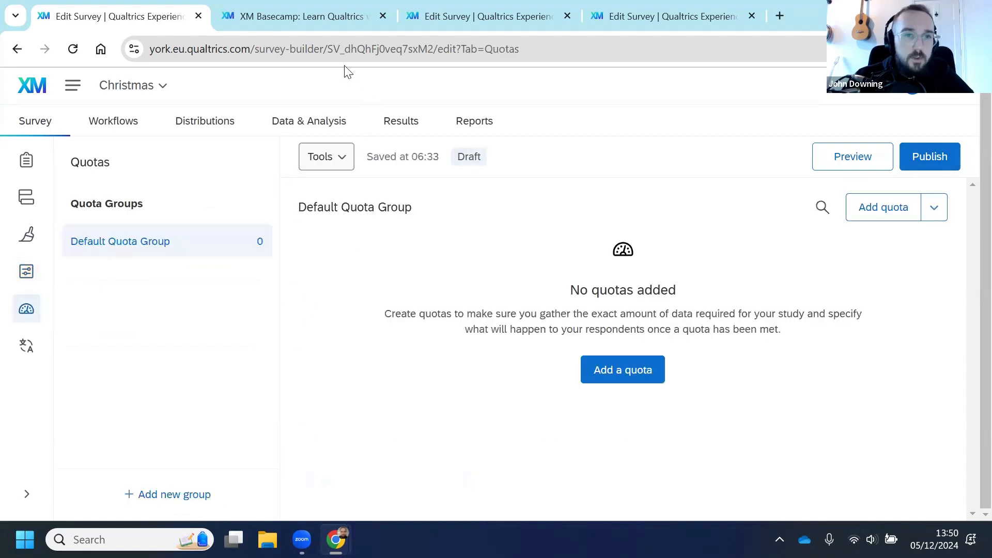
# Step: Switch to the YorCreate Inductions survey and examine its quotas, opening the Friday 11 October quota's logic conditions
pyautogui.click(512, 18)
pyautogui.click(605, 19)
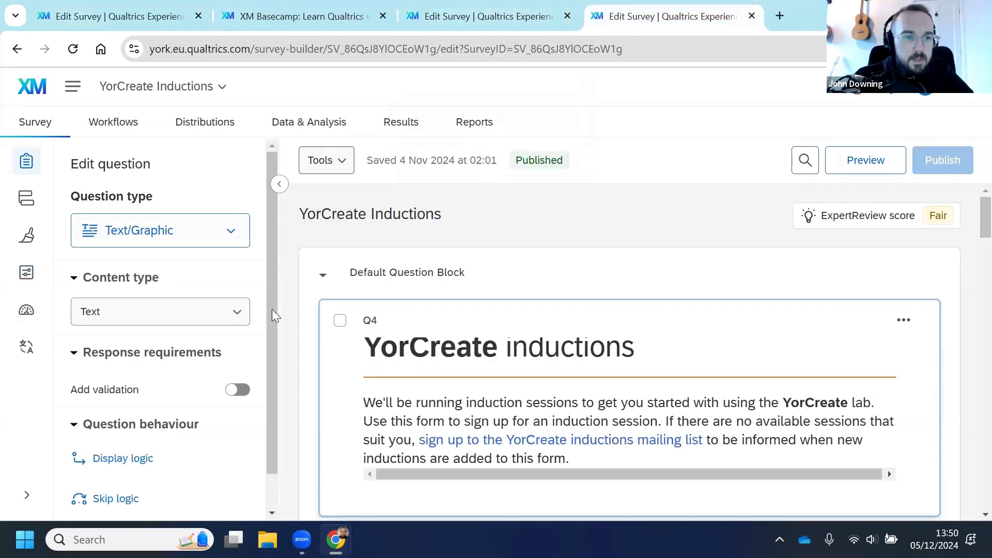
pyautogui.scroll(-2, 481, 340)
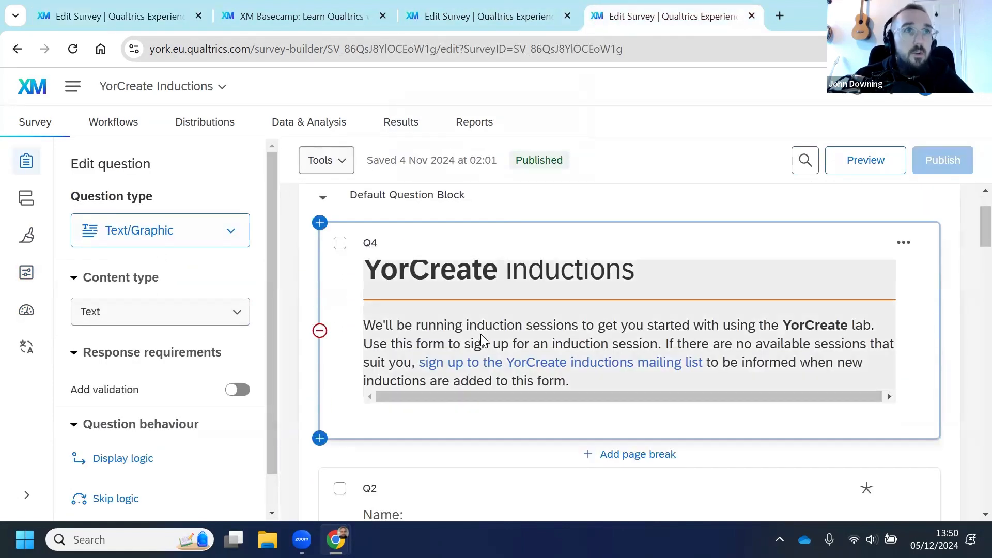
pyautogui.click(22, 310)
pyautogui.scroll(-1, 513, 299)
pyautogui.scroll(-2, 513, 298)
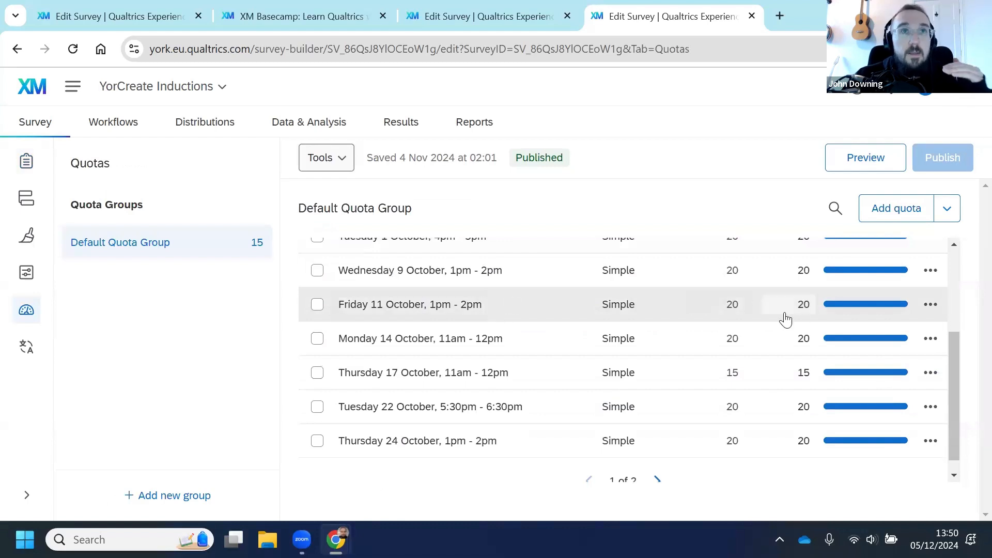
pyautogui.click(553, 313)
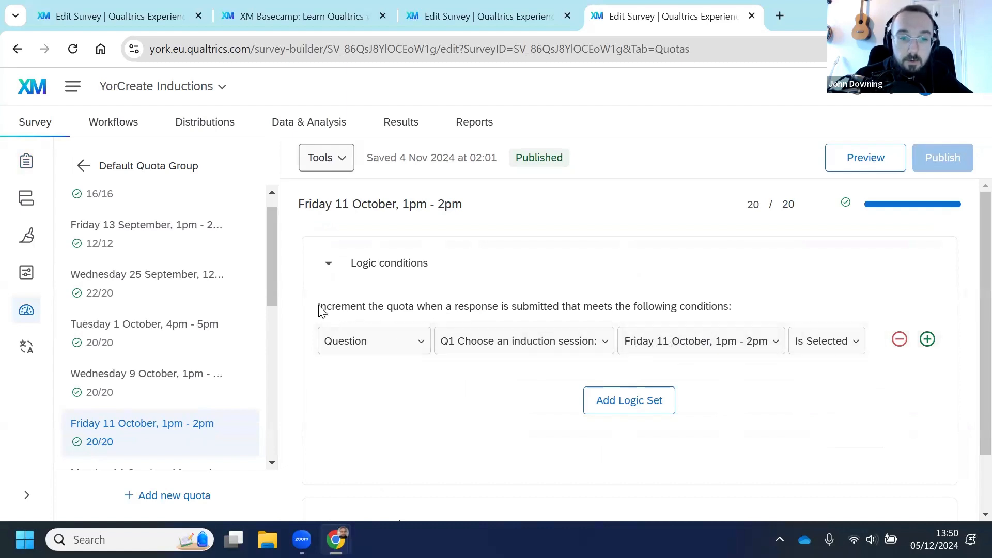
pyautogui.moveTo(316, 308); pyautogui.dragTo(738, 300)
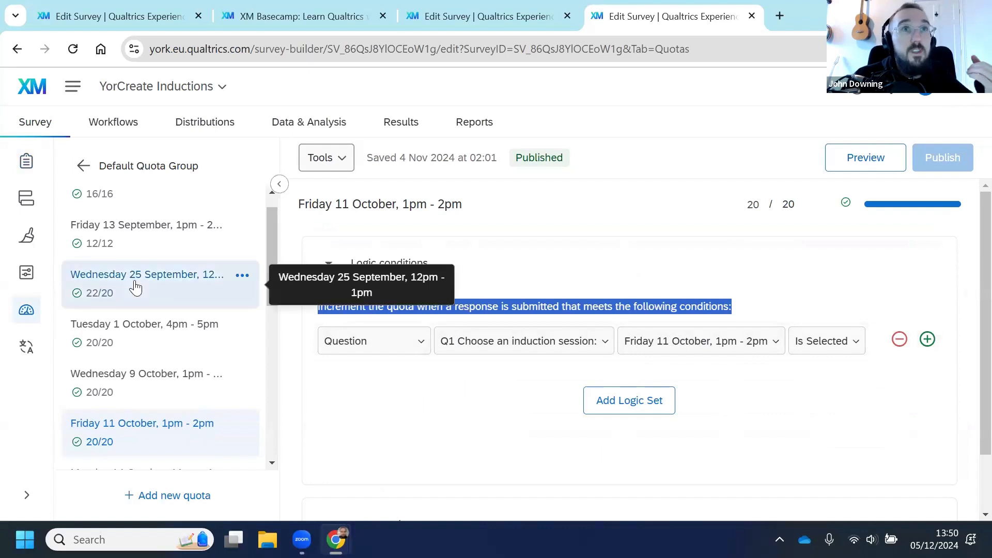
# Step: Inspect the choice display logic for the Friday 11 October option in Q1 and close it without saving
pyautogui.click(25, 163)
pyautogui.scroll(-10, 449, 282)
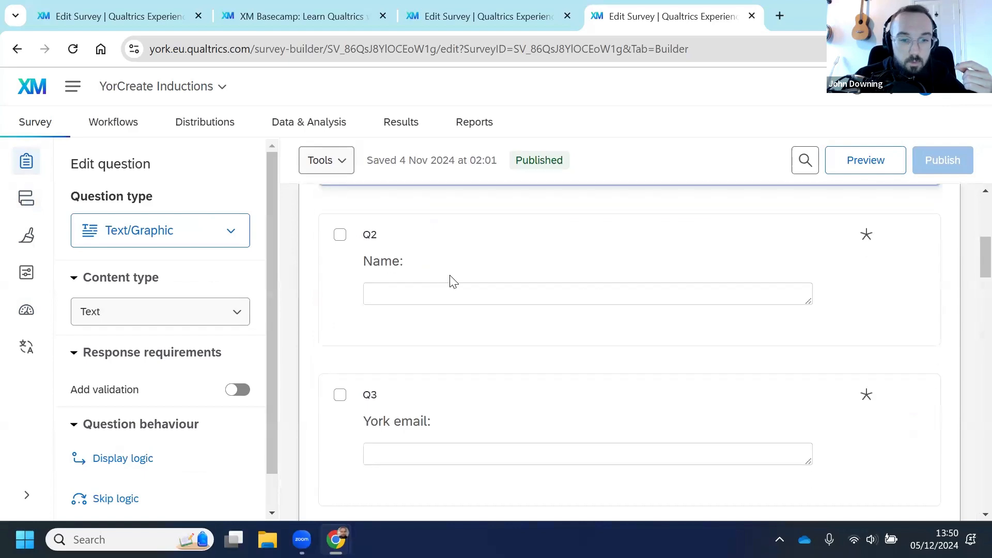
pyautogui.scroll(-3, 545, 305)
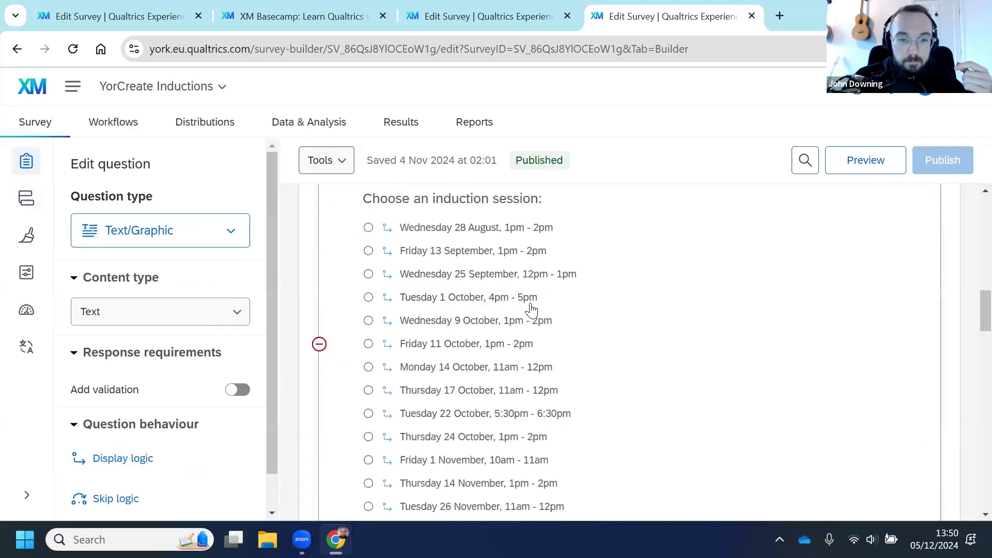
pyautogui.click(532, 346)
pyautogui.click(561, 346)
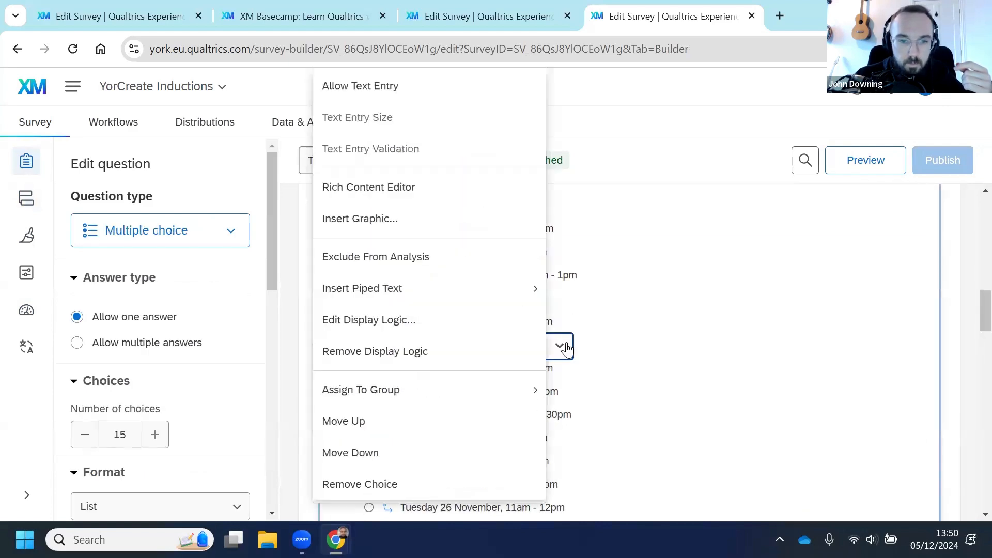
pyautogui.click(461, 332)
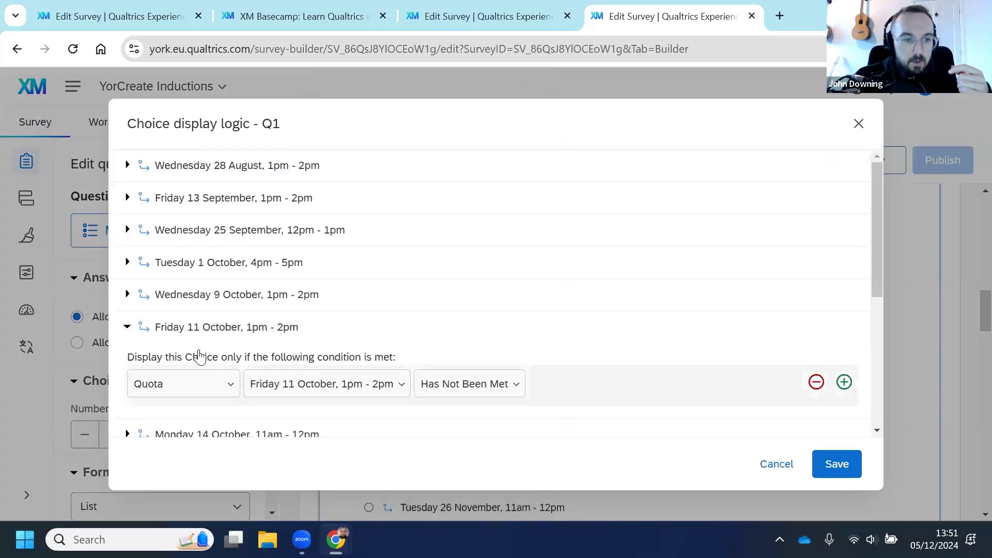
pyautogui.scroll(-2, 186, 320)
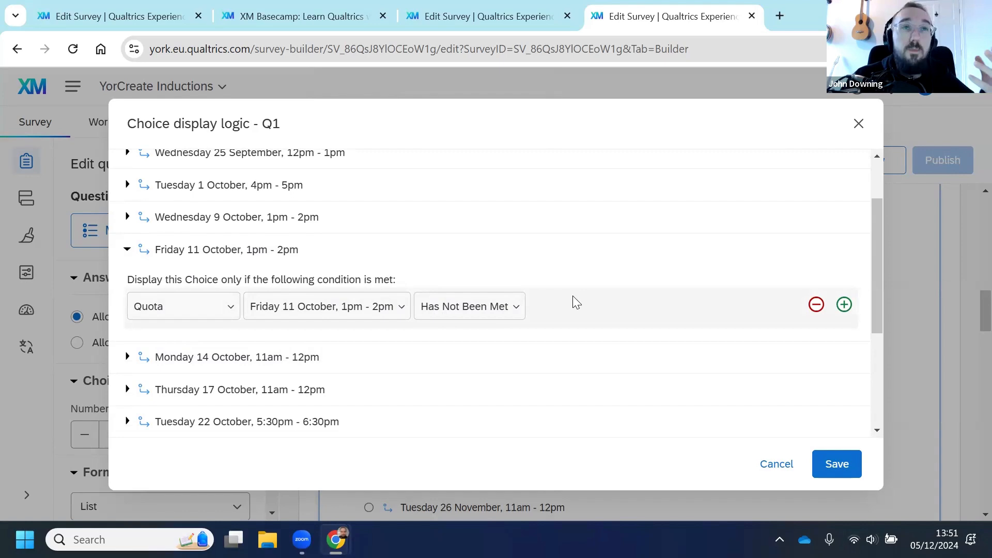
pyautogui.click(776, 464)
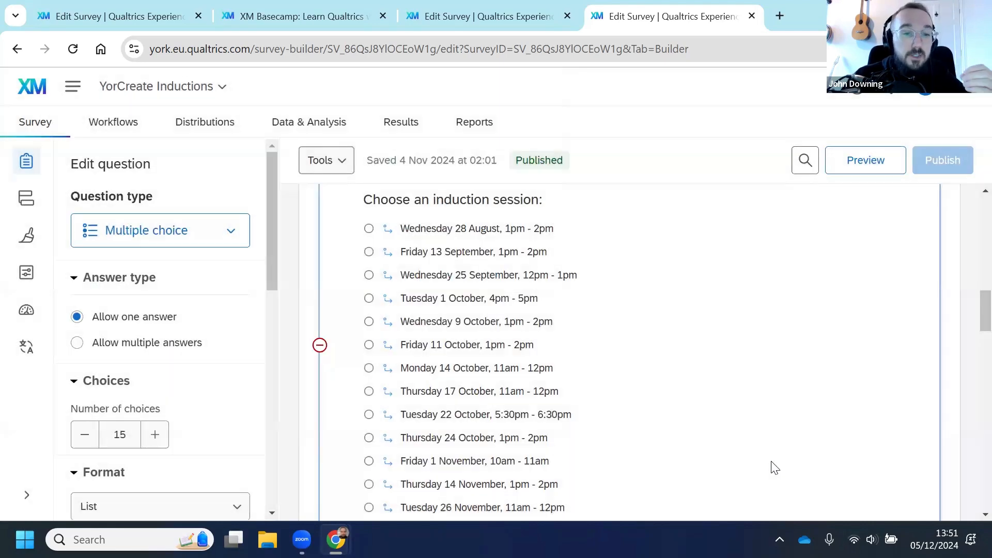
# Step: Return to the Christmas survey and view its translation languages section
pyautogui.click(132, 20)
pyautogui.click(29, 347)
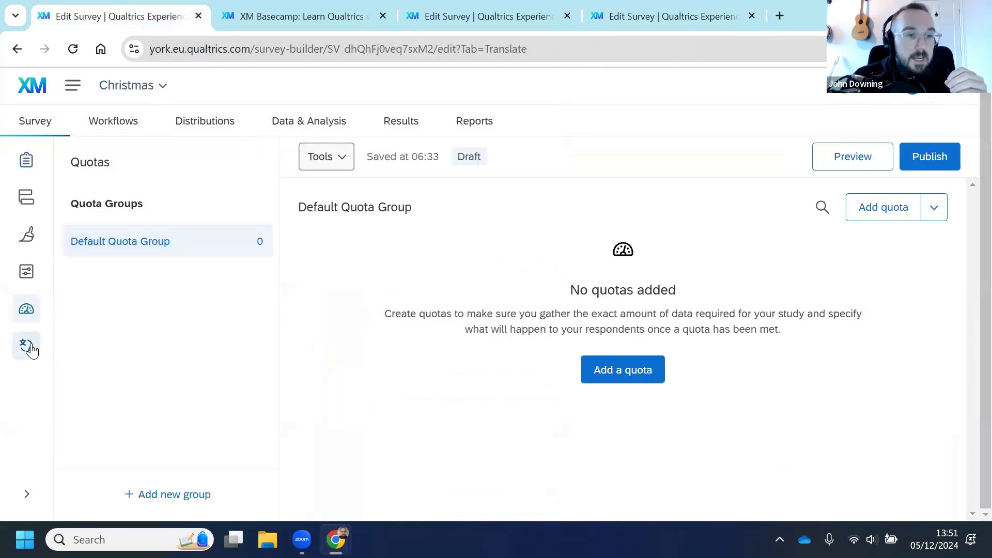
pyautogui.scroll(-1, 442, 409)
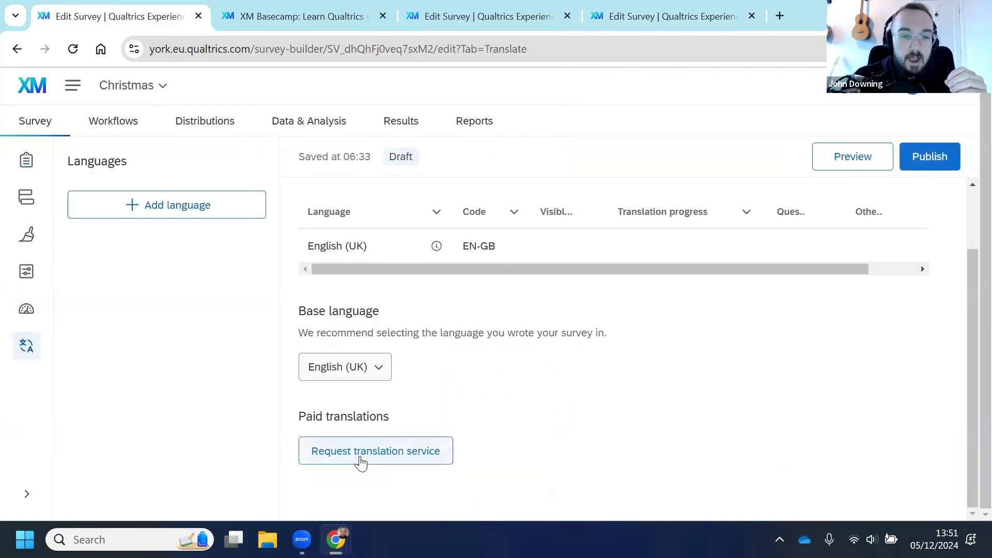
pyautogui.scroll(1, 553, 408)
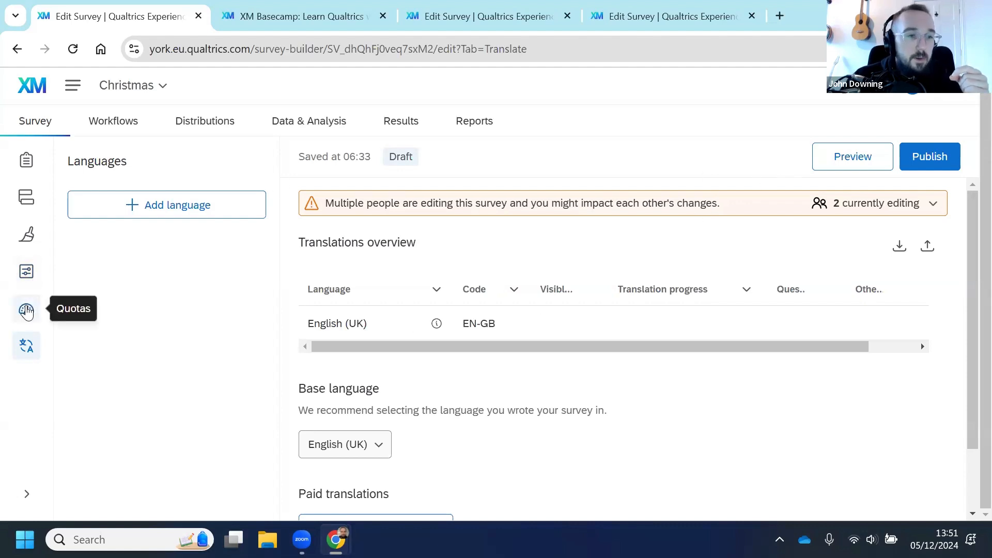
# Step: Open the workflows pages and inspect the YorCreate Inductions 'New Date Added' workflow's quota conditions and email task
pyautogui.click(127, 129)
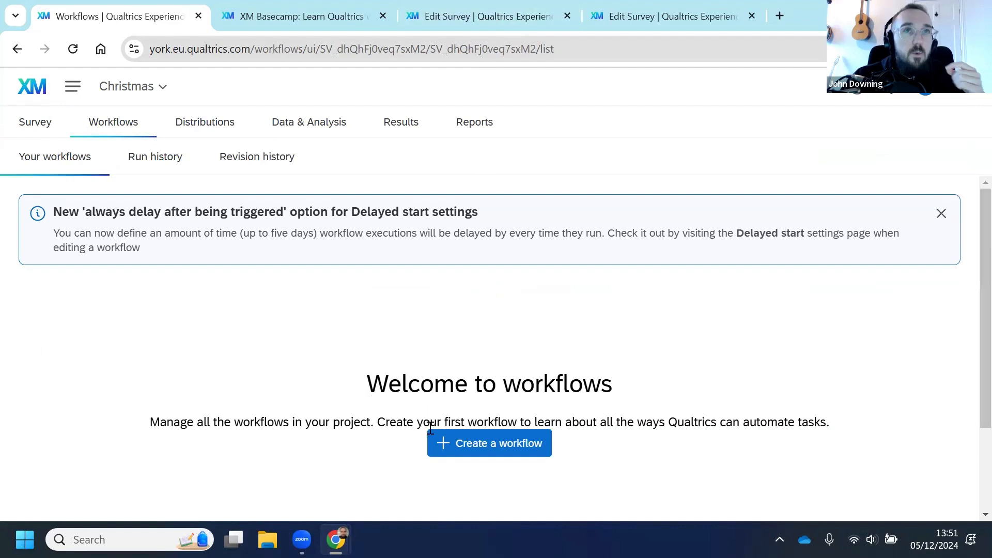
pyautogui.click(524, 18)
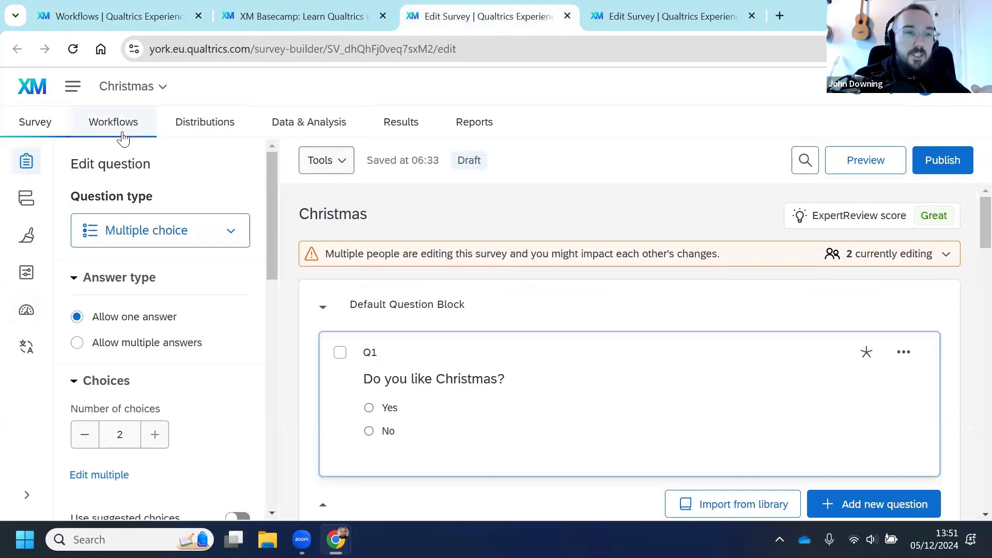
pyautogui.click(652, 17)
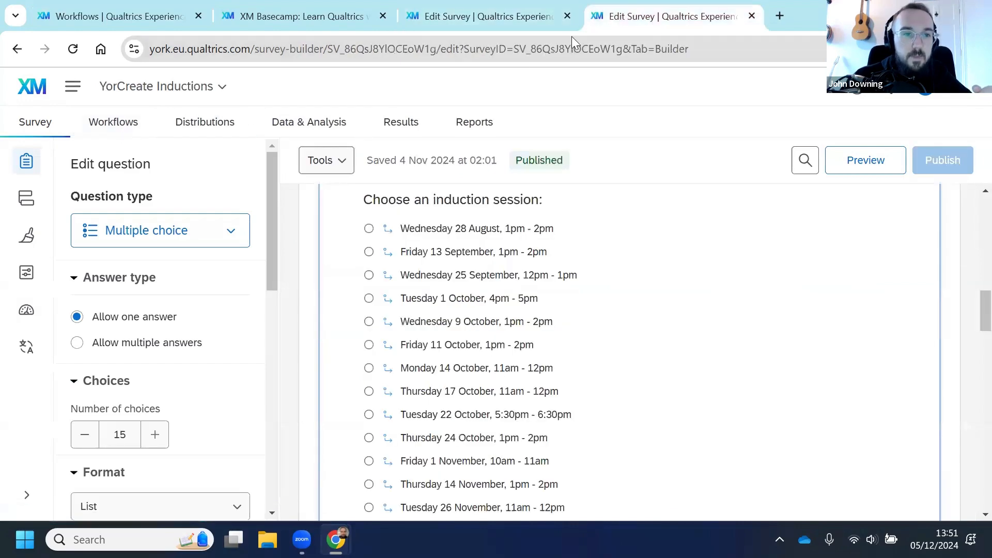
pyautogui.click(106, 135)
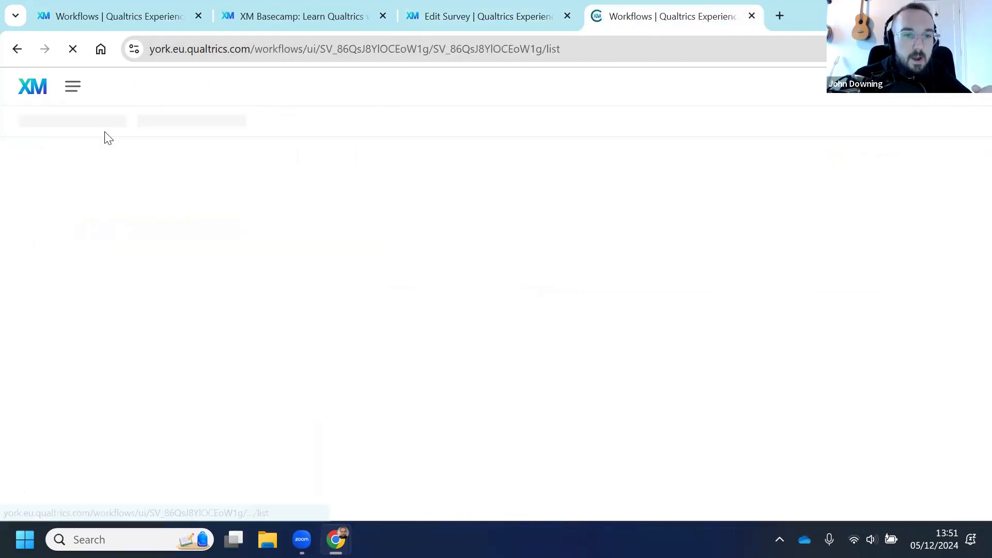
pyautogui.scroll(-2, 325, 364)
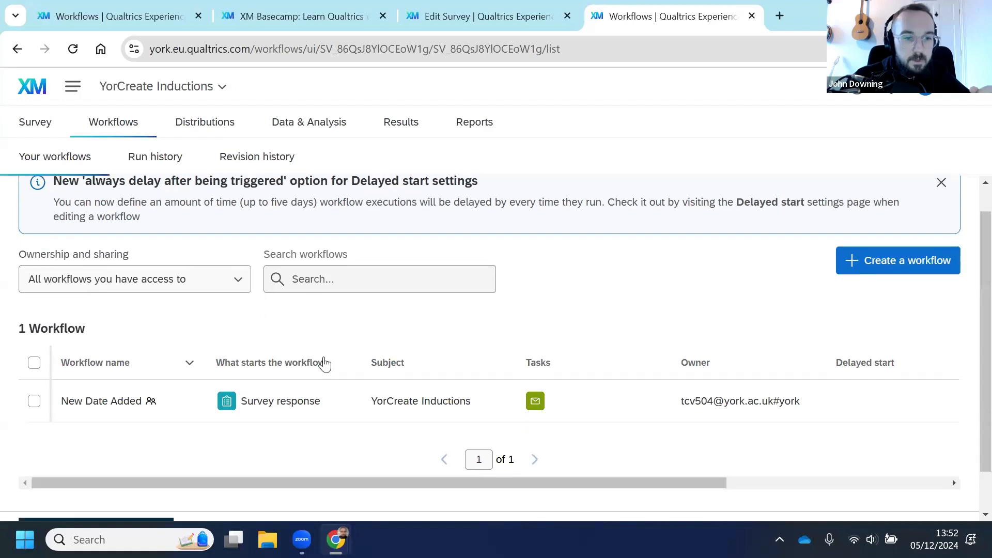
pyautogui.click(412, 368)
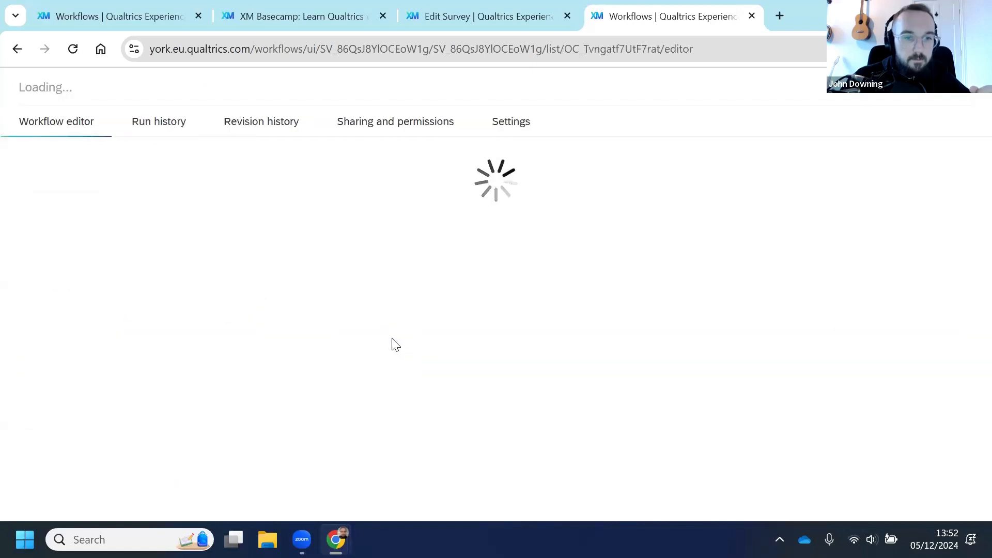
pyautogui.scroll(-2, 177, 247)
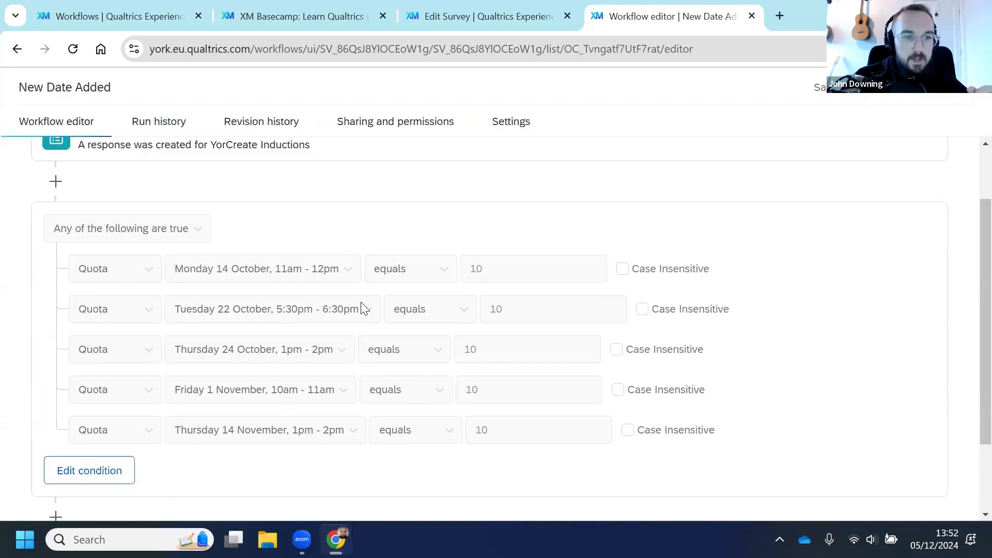
pyautogui.scroll(-2, 517, 324)
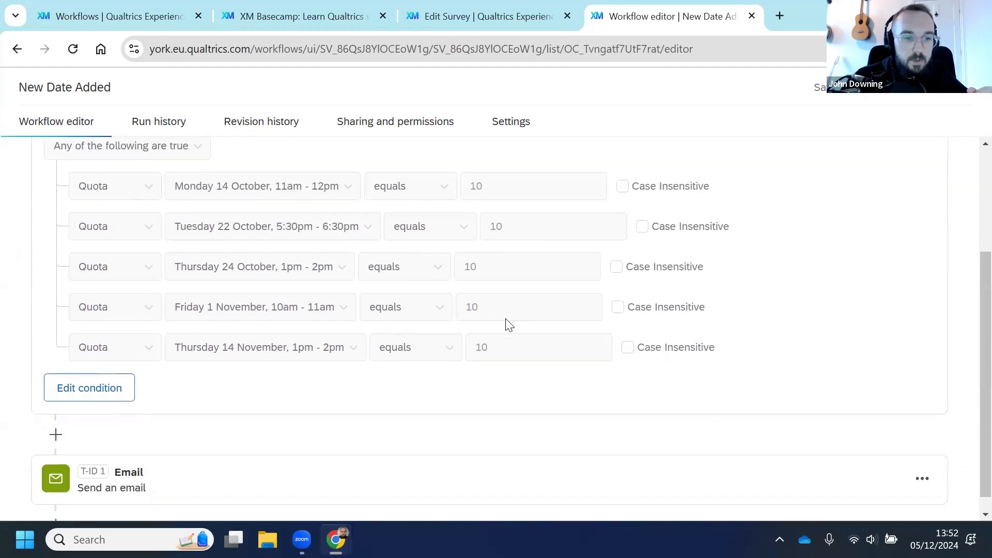
pyautogui.scroll(-1, 509, 324)
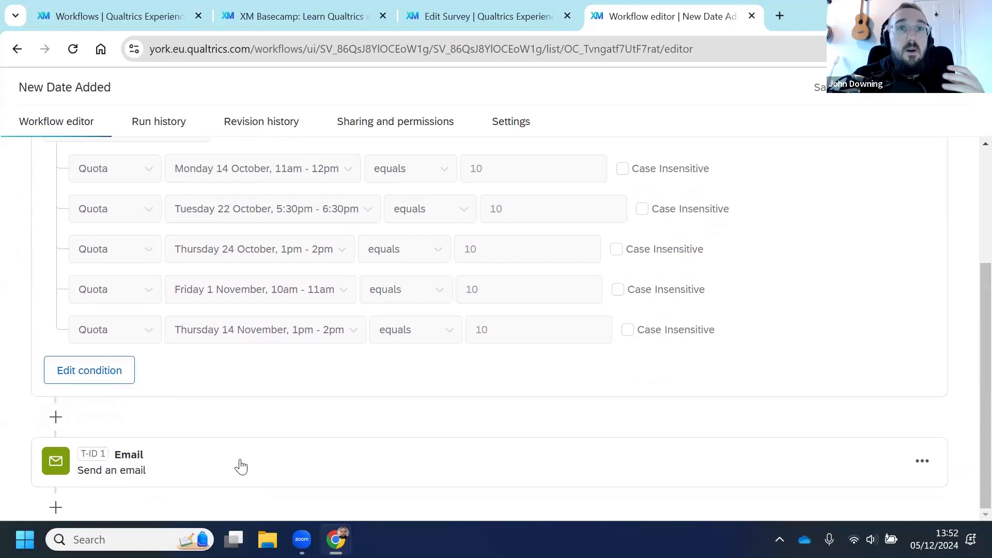
pyautogui.scroll(1, 277, 310)
pyautogui.scroll(3, 274, 305)
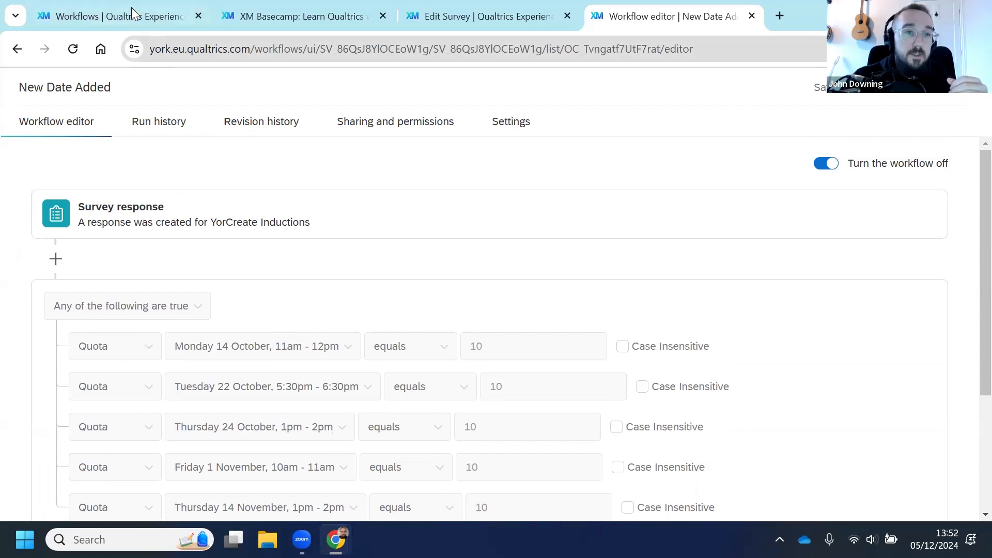
# Step: Return to the Christmas survey builder and open the publish dialog, closing it without publishing
pyautogui.moveTo(126, 9)
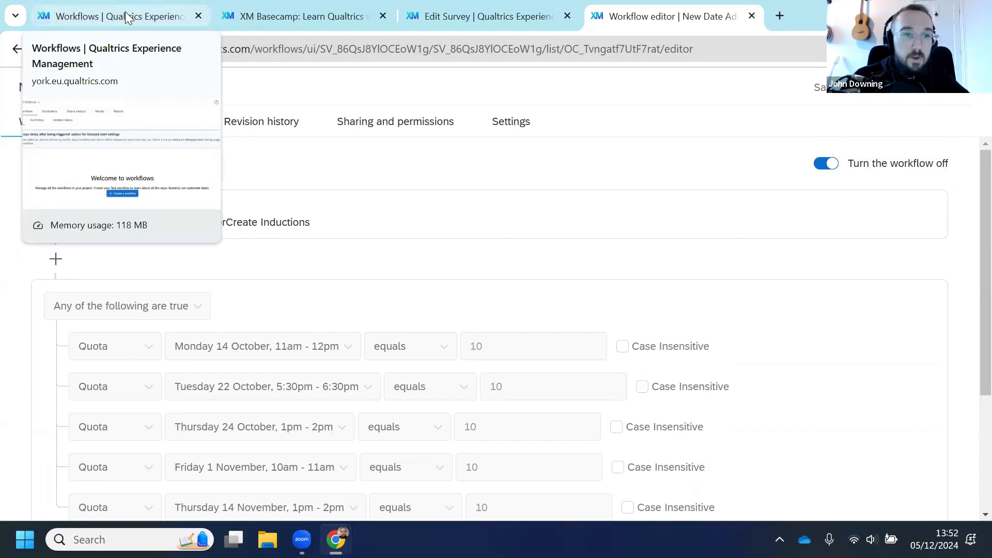
pyautogui.click(129, 18)
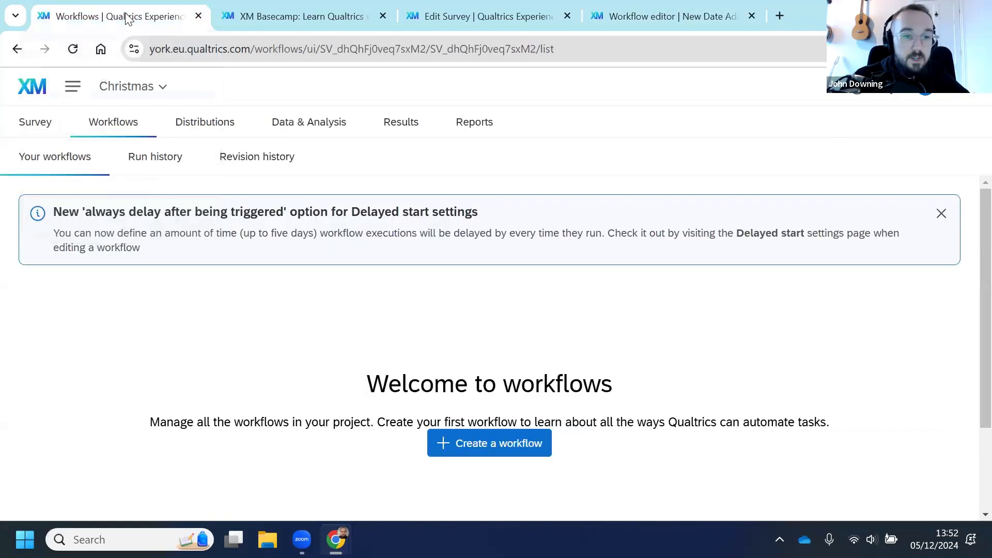
pyautogui.click(58, 133)
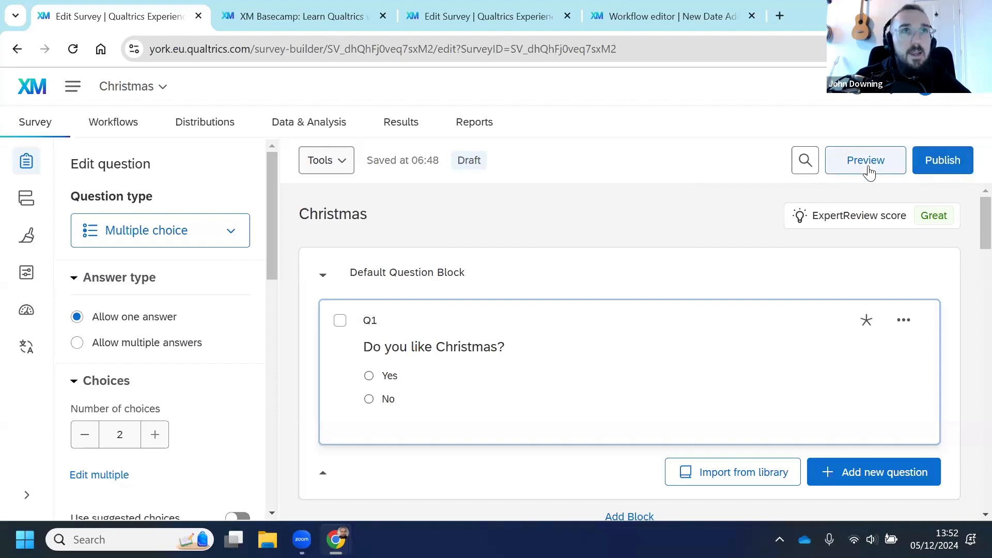
pyautogui.click(942, 165)
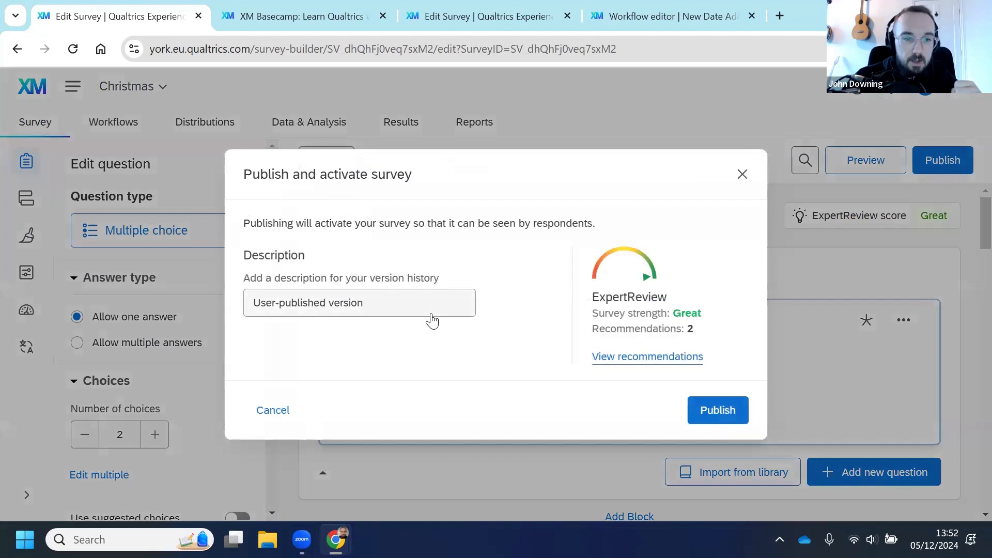
pyautogui.click(414, 302)
pyautogui.moveTo(394, 302); pyautogui.dragTo(327, 304)
pyautogui.moveTo(232, 308); pyautogui.dragTo(224, 309)
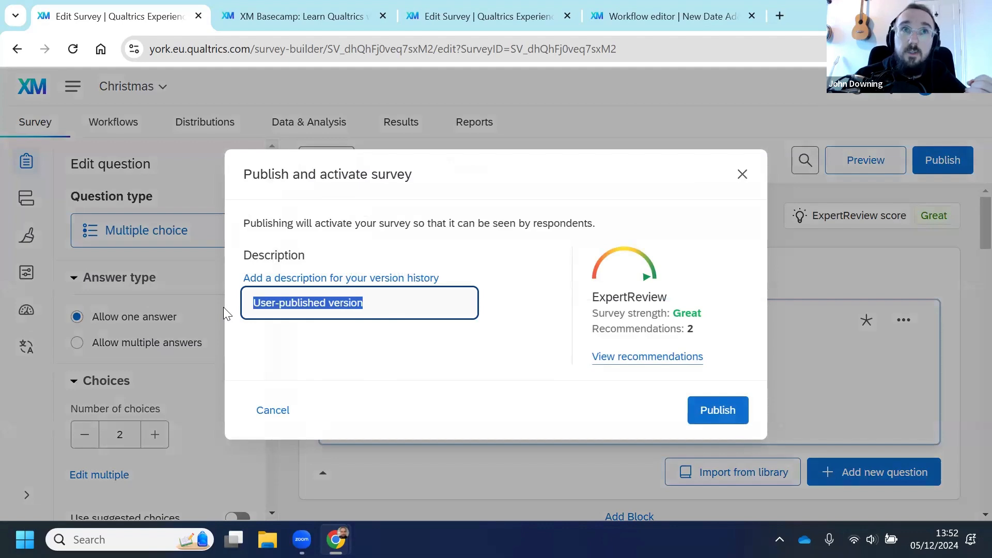
pyautogui.click(478, 173)
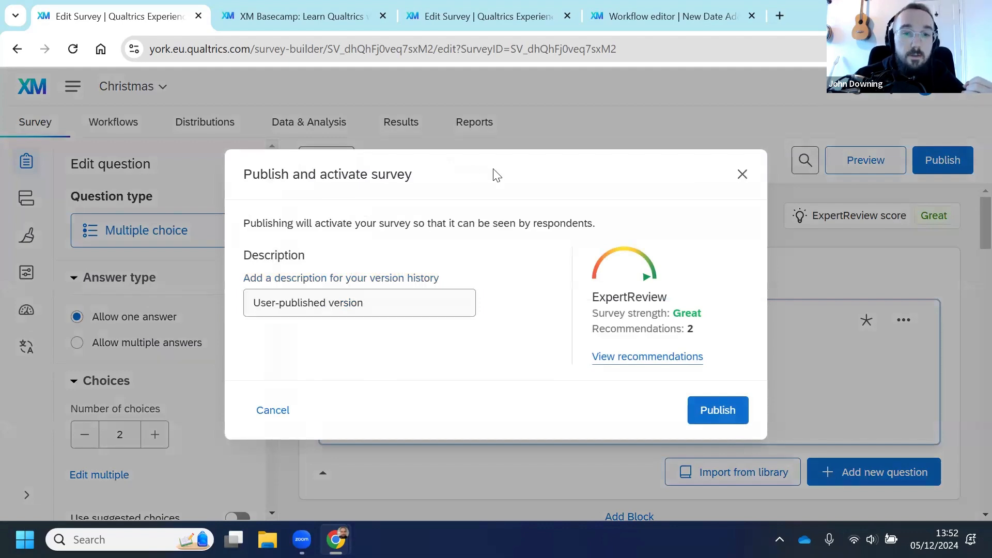
pyautogui.click(742, 174)
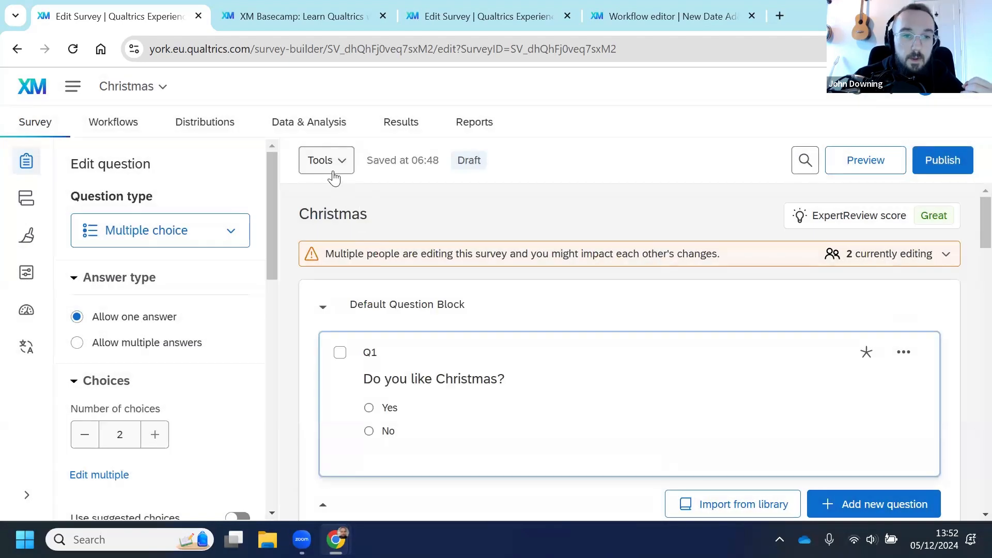
# Step: Check the Tools versions options, then publish the survey with the default description and copy its anonymous link
pyautogui.click(326, 160)
pyautogui.moveTo(443, 352)
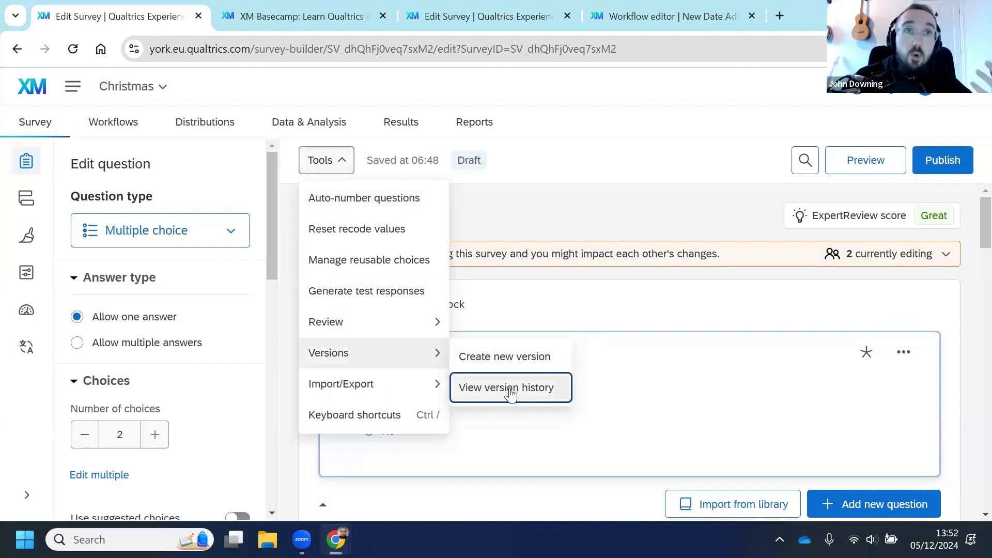
pyautogui.click(941, 157)
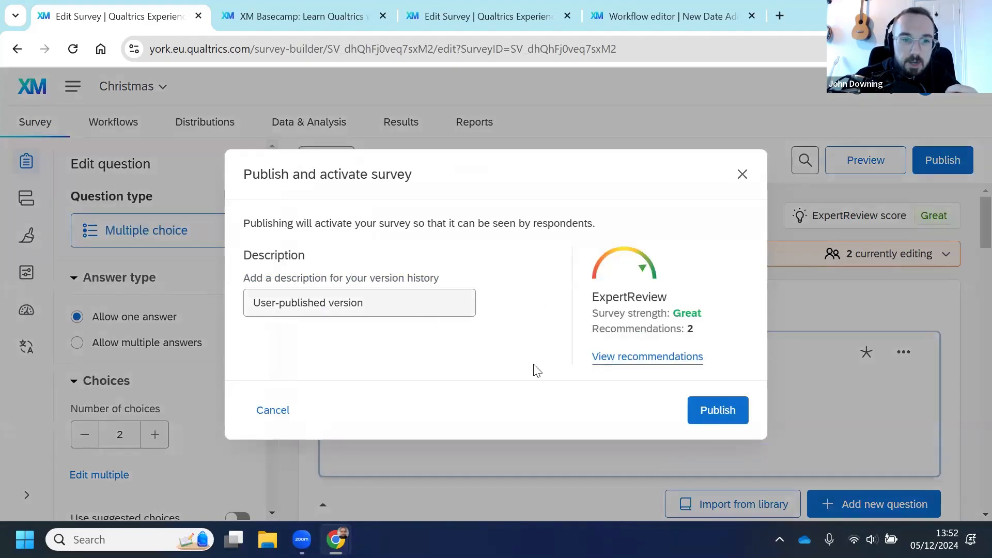
pyautogui.click(723, 411)
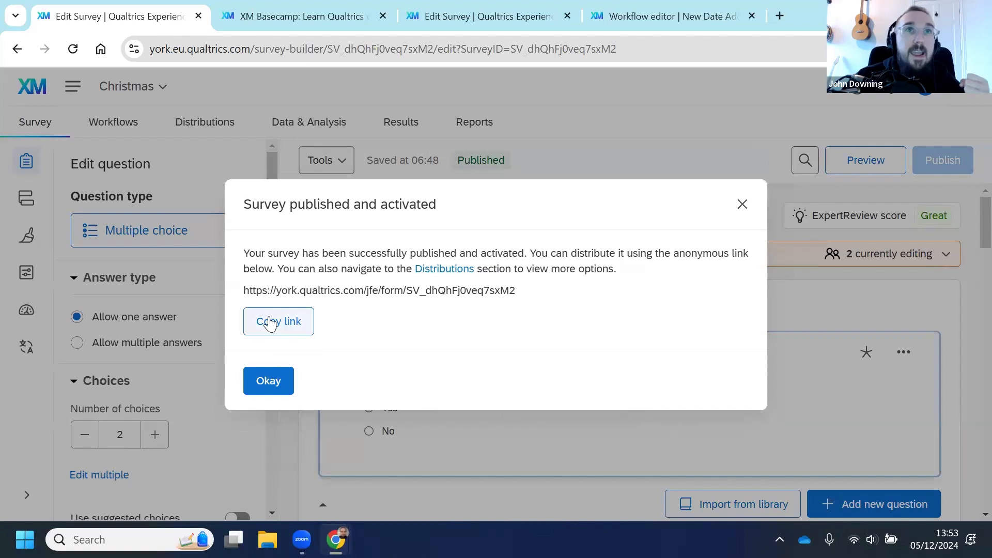
pyautogui.click(270, 324)
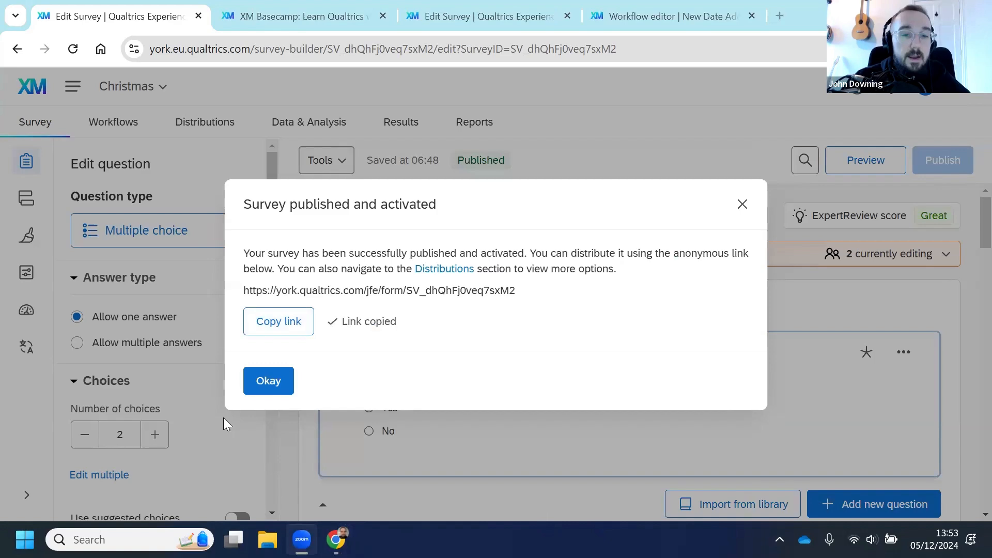
# Step: Close the publish confirmation and open the survey's anonymous link distribution page
pyautogui.click(268, 380)
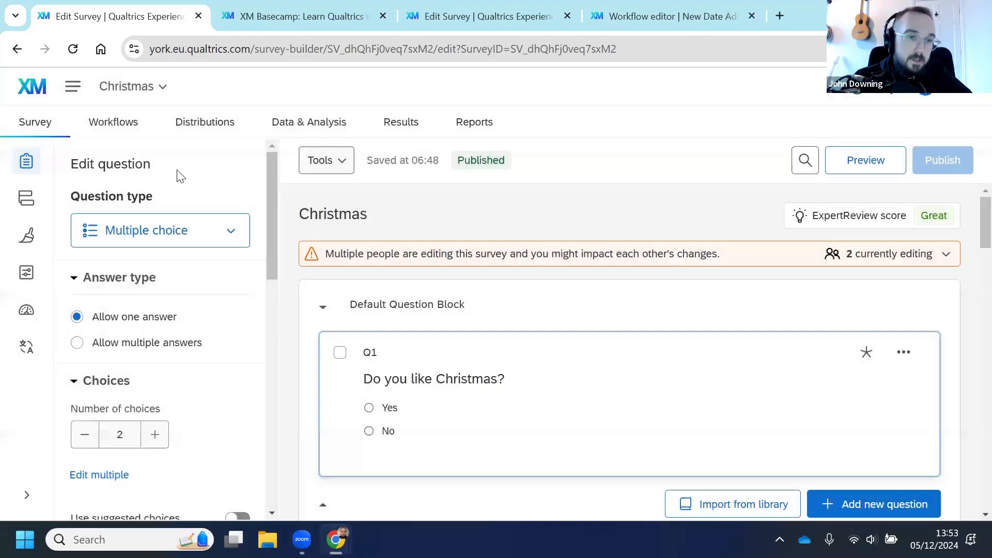
pyautogui.click(196, 133)
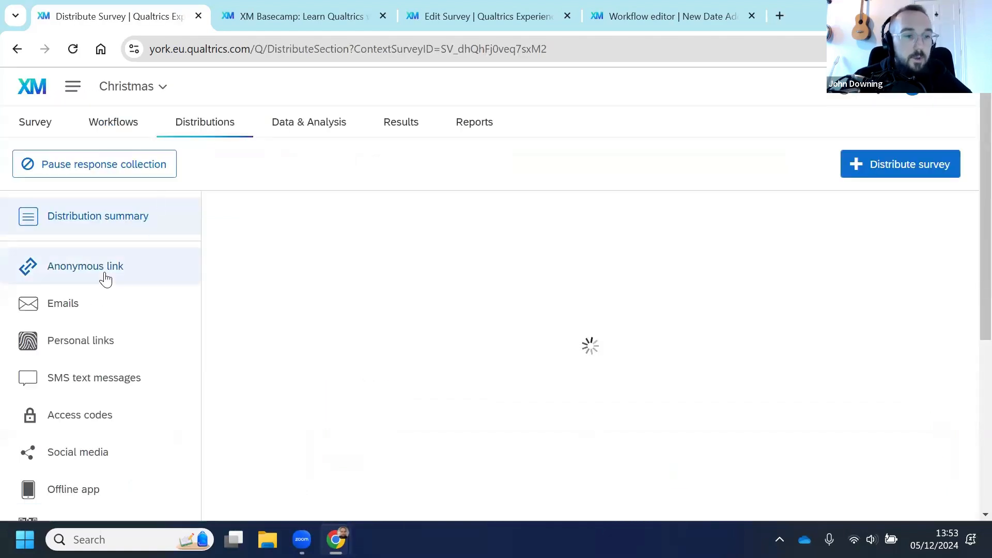
pyautogui.click(63, 262)
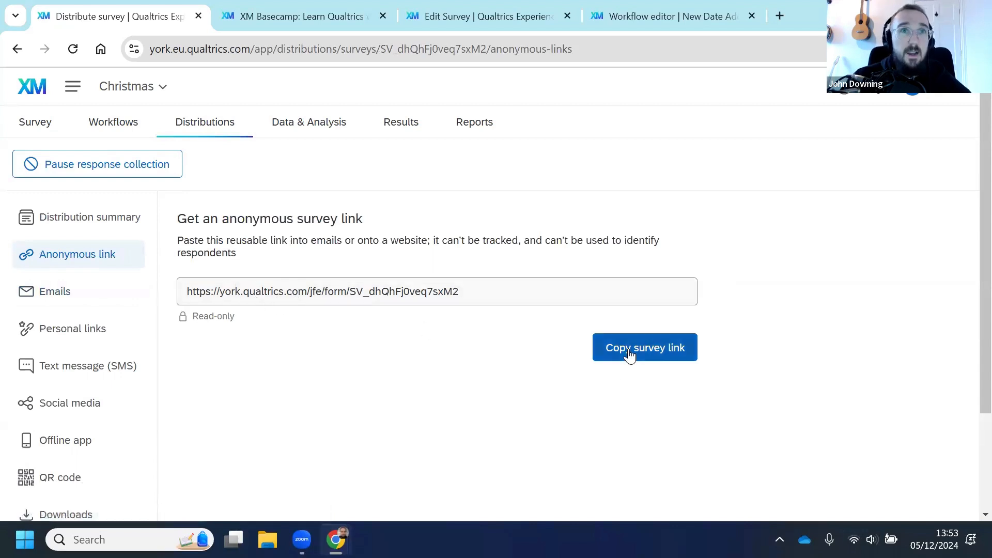
# Step: Start composing an email distribution and browse the contact list options for recipients
pyautogui.click(76, 303)
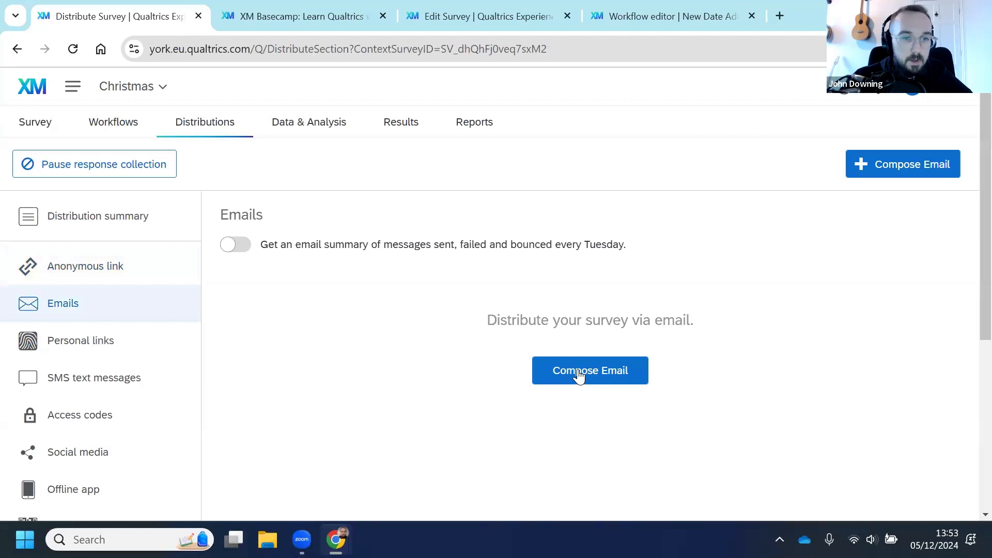
pyautogui.click(579, 372)
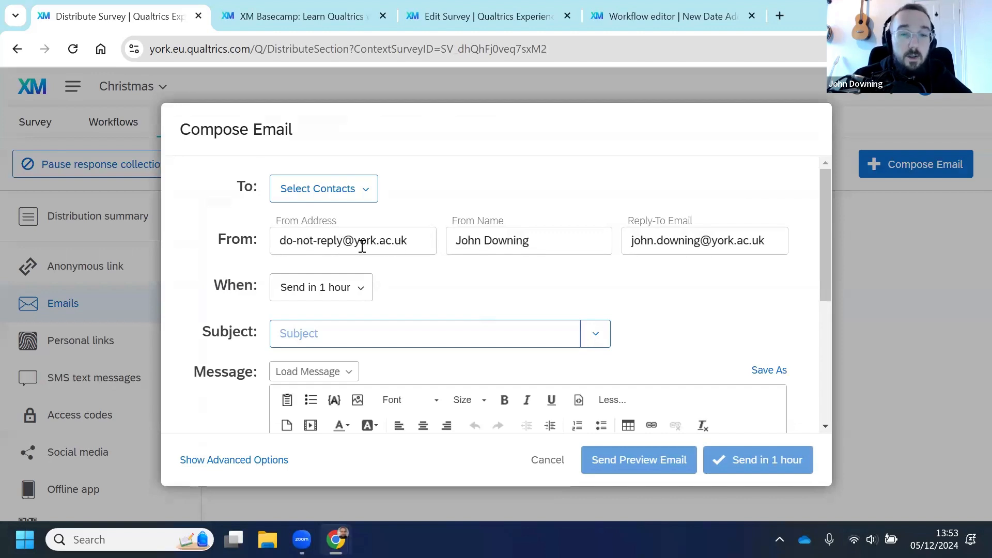
pyautogui.click(298, 241)
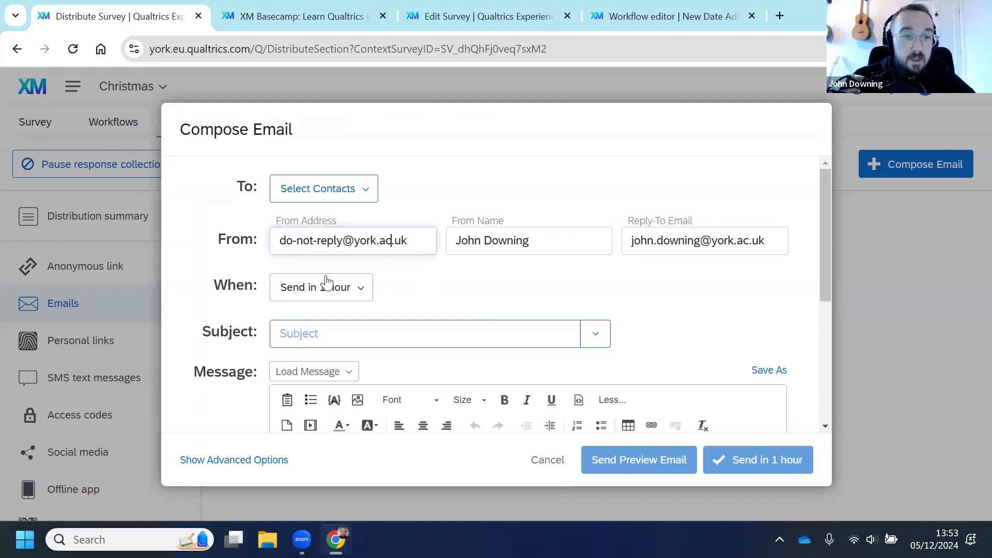
pyautogui.click(332, 204)
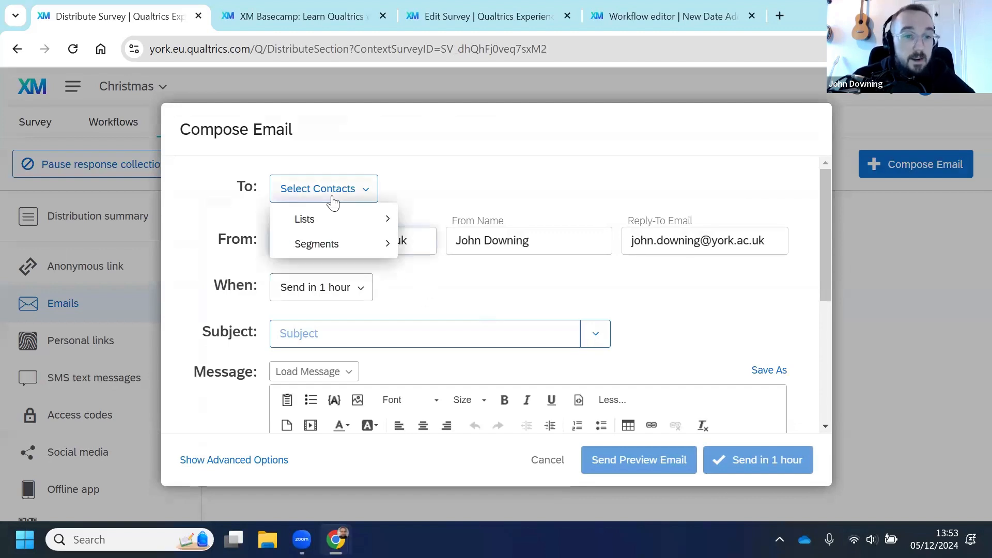
pyautogui.click(319, 221)
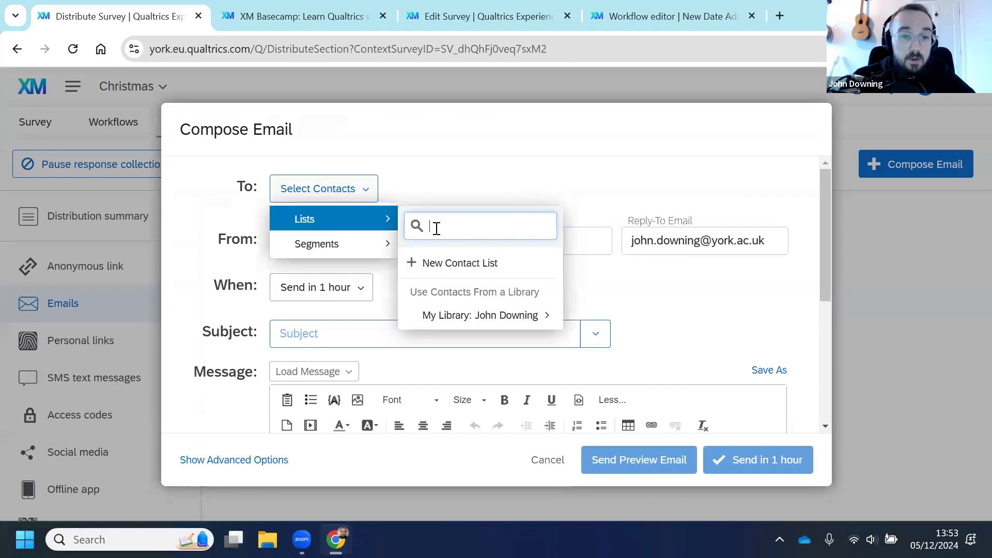
pyautogui.click(472, 321)
pyautogui.click(597, 171)
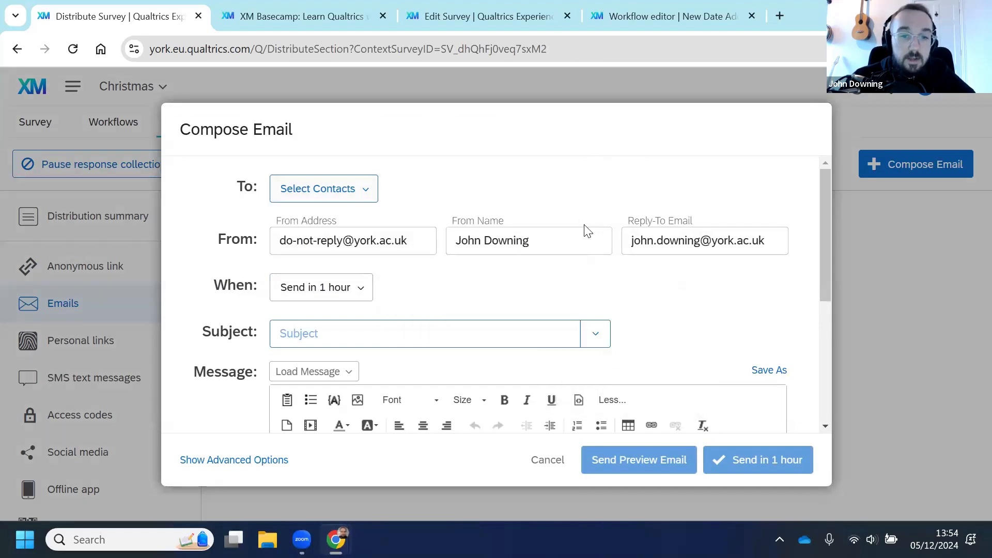
# Step: Review the default email message and piped text options, then cancel the email composition
pyautogui.scroll(-1, 535, 280)
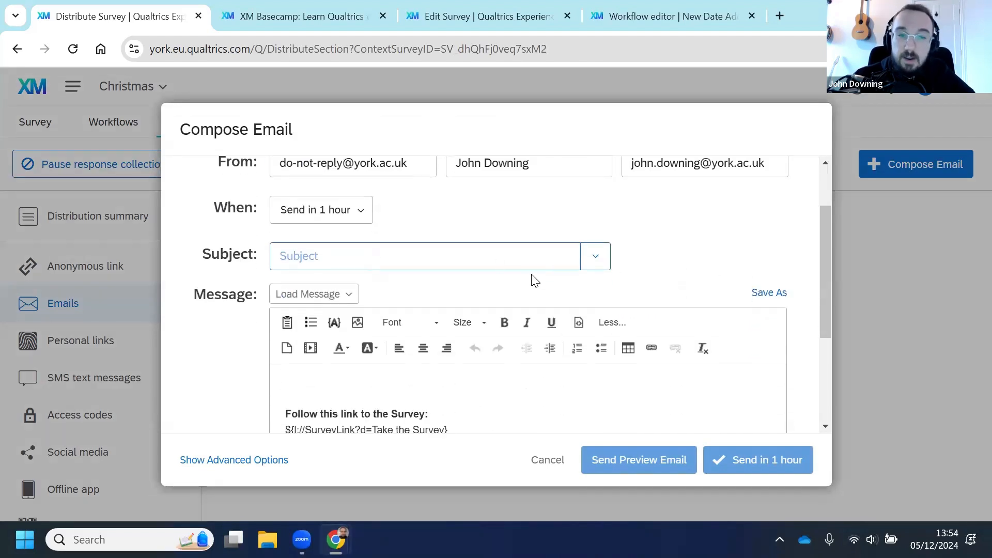
pyautogui.click(319, 257)
pyautogui.click(655, 255)
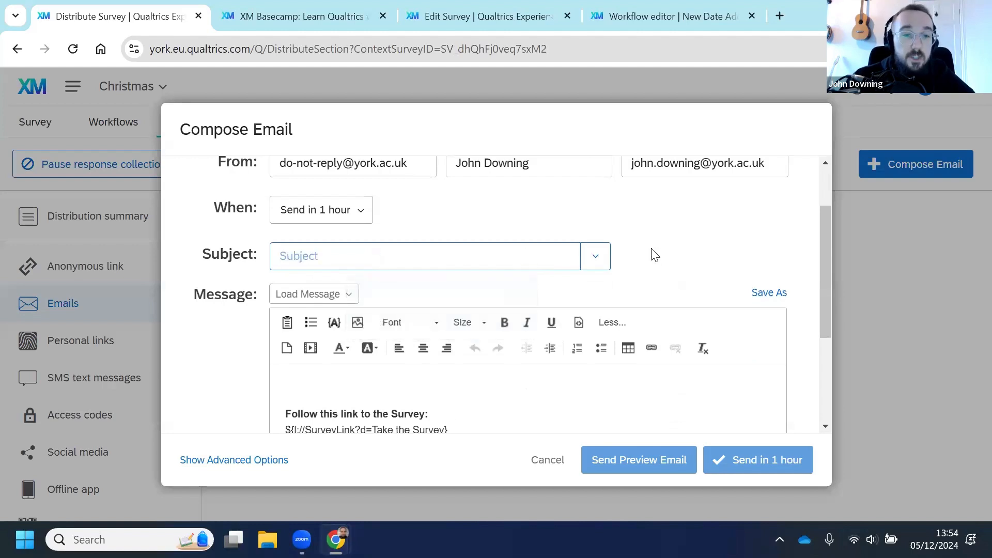
pyautogui.scroll(-1, 517, 261)
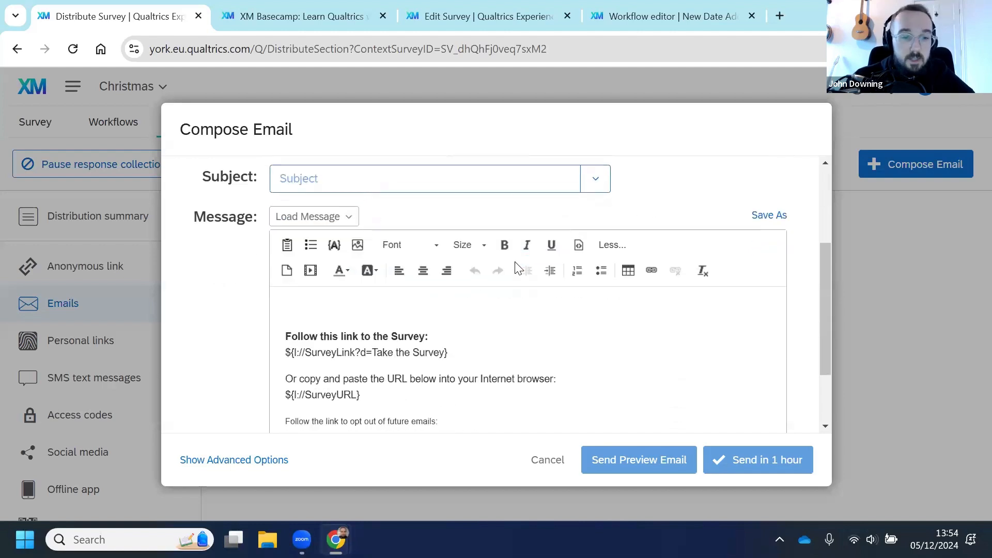
pyautogui.scroll(-1, 410, 285)
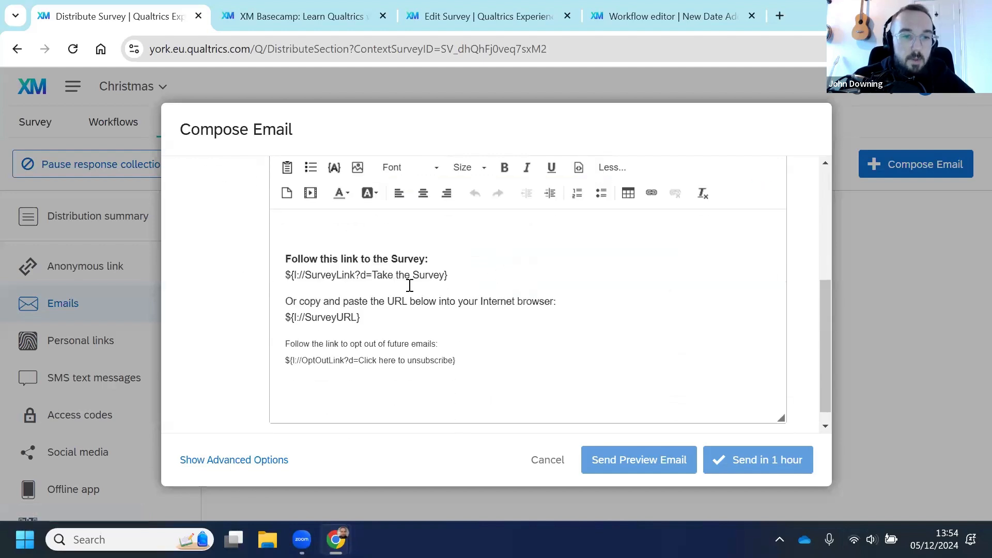
pyautogui.scroll(1, 388, 293)
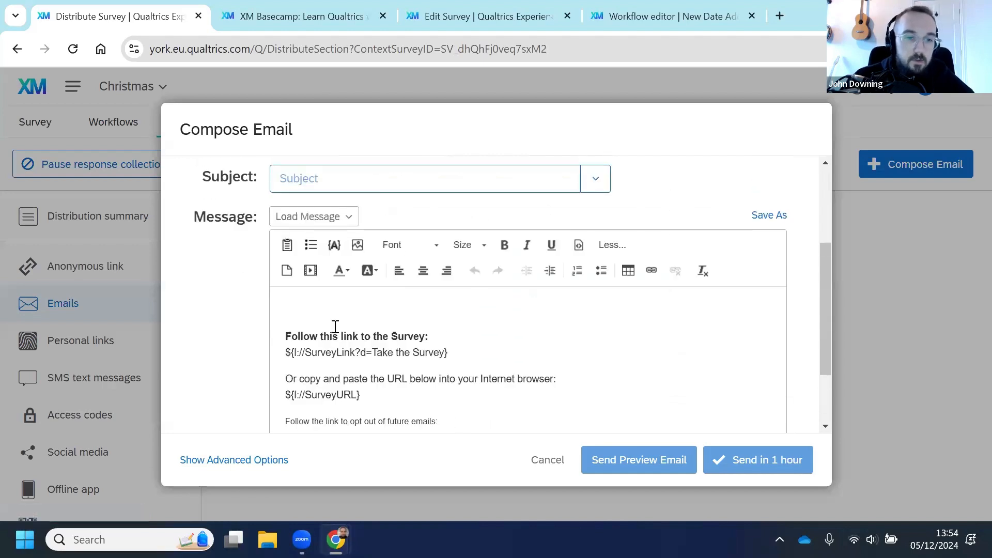
pyautogui.scroll(-1, 411, 279)
pyautogui.click(454, 276)
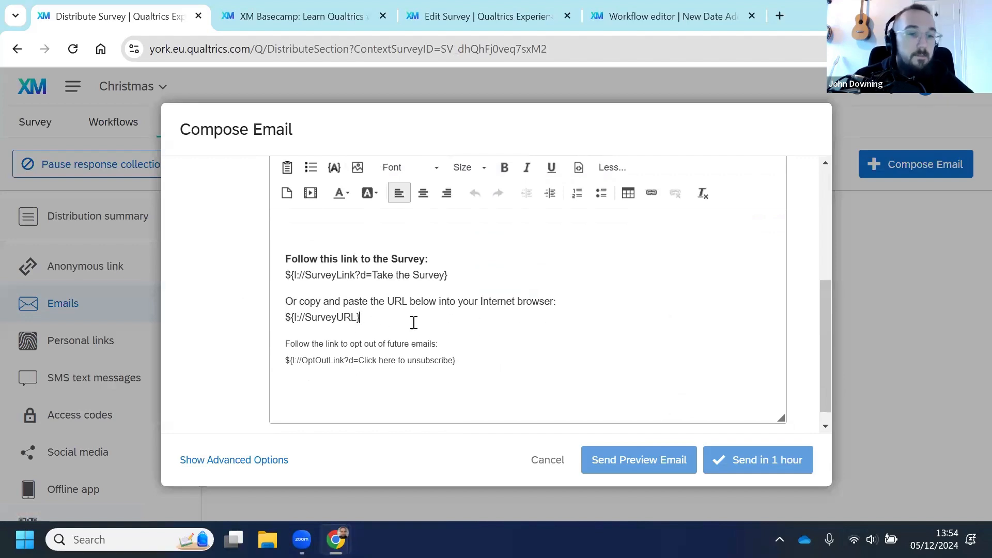
pyautogui.scroll(2, 416, 320)
pyautogui.click(336, 252)
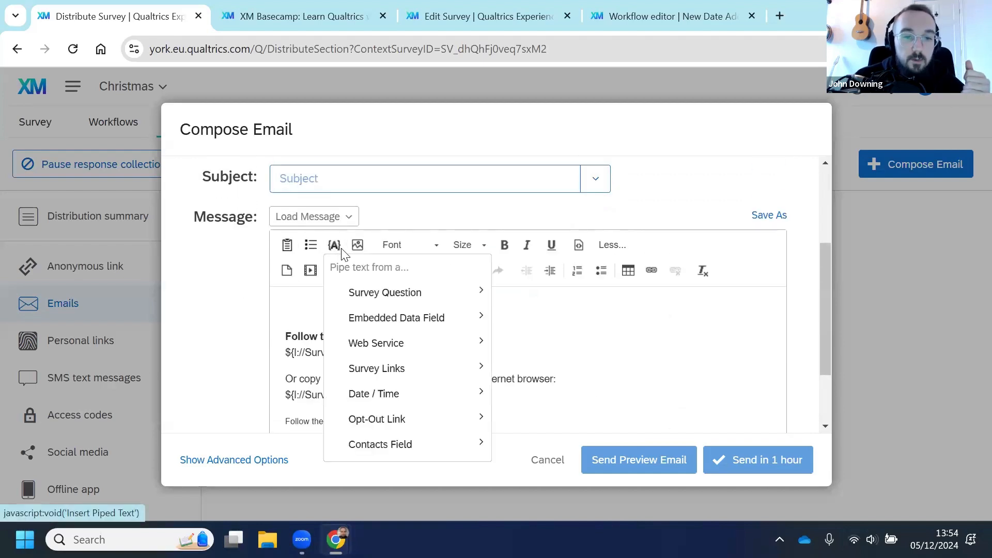
pyautogui.click(333, 248)
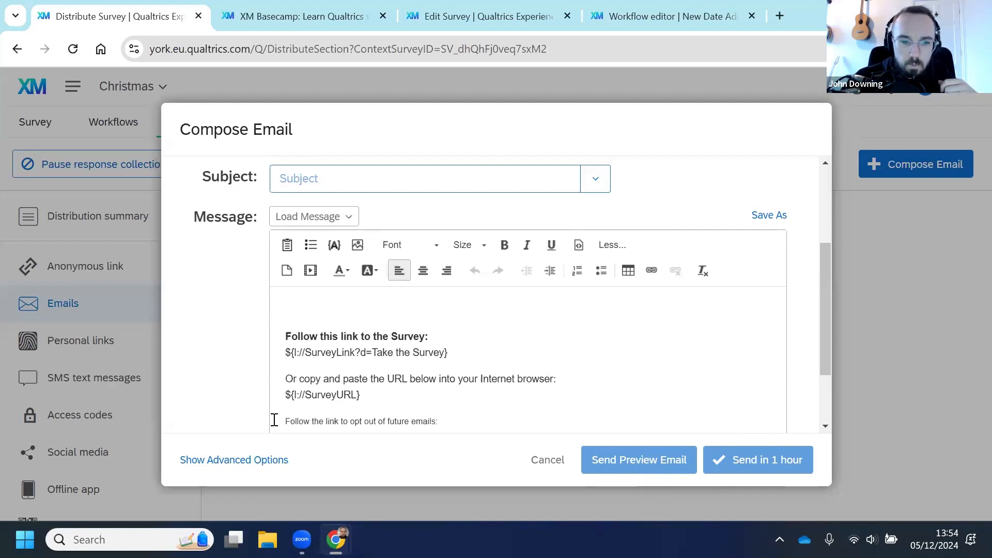
pyautogui.scroll(3, 672, 279)
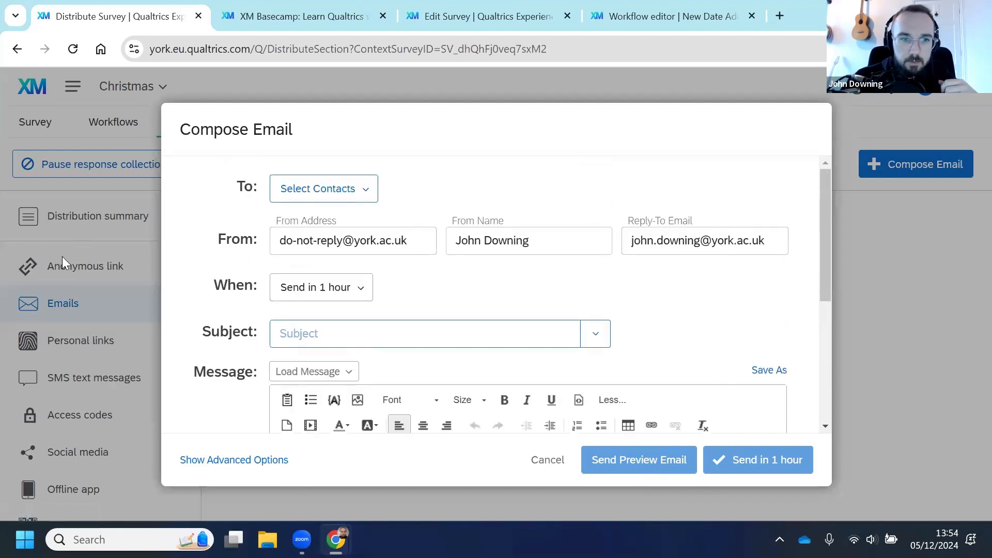
pyautogui.scroll(-5, 417, 315)
pyautogui.click(550, 462)
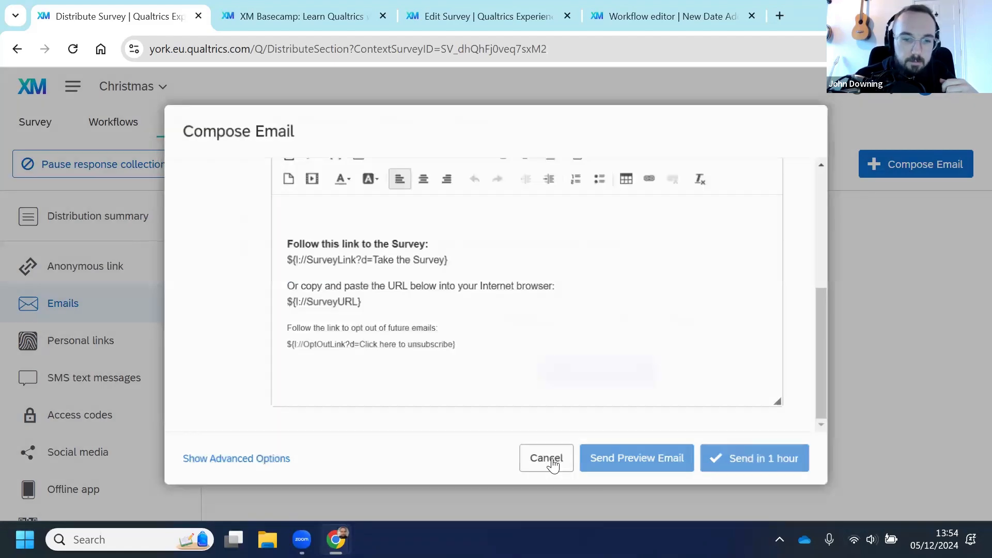
# Step: Browse the personal links, social media and QR code distribution options
pyautogui.click(96, 352)
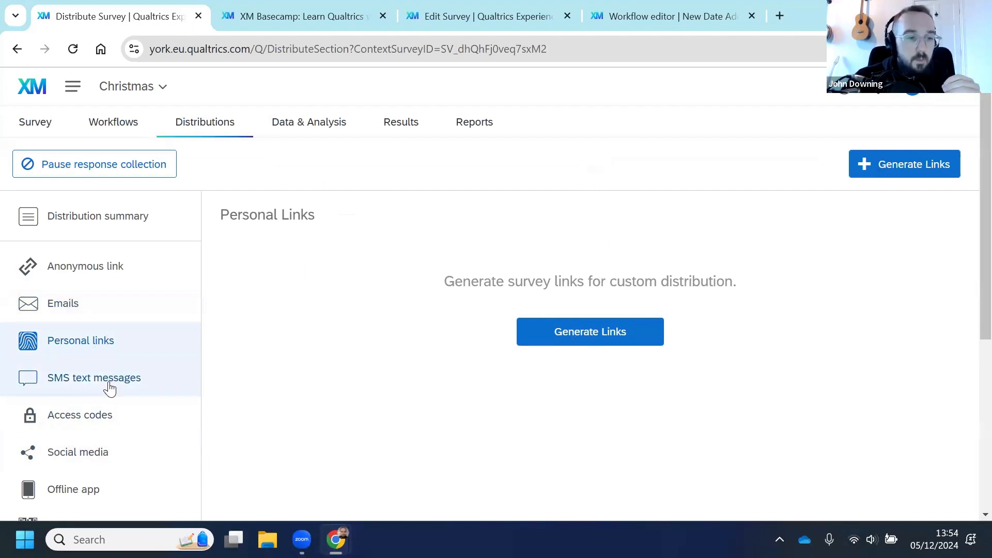
pyautogui.scroll(-3, 103, 362)
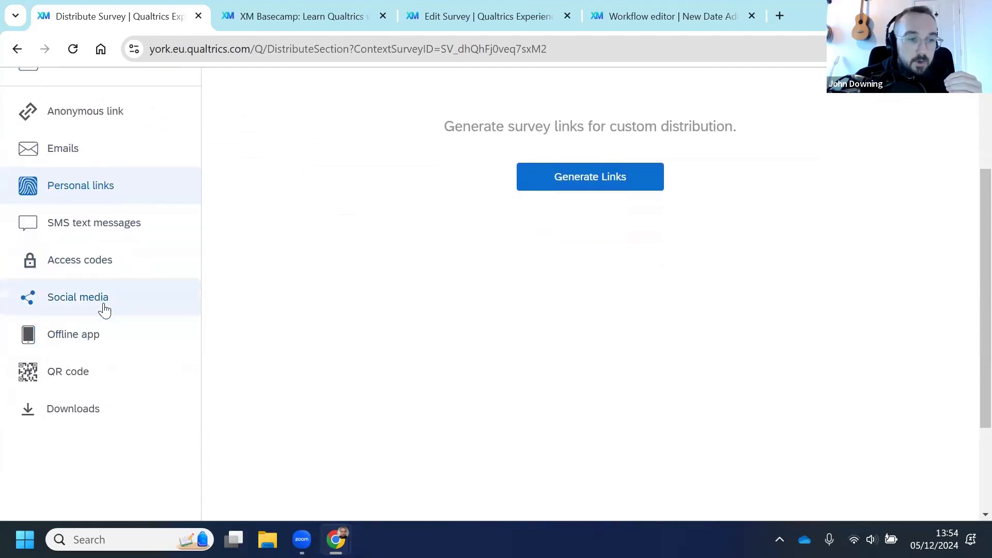
pyautogui.click(105, 309)
pyautogui.scroll(2, 363, 318)
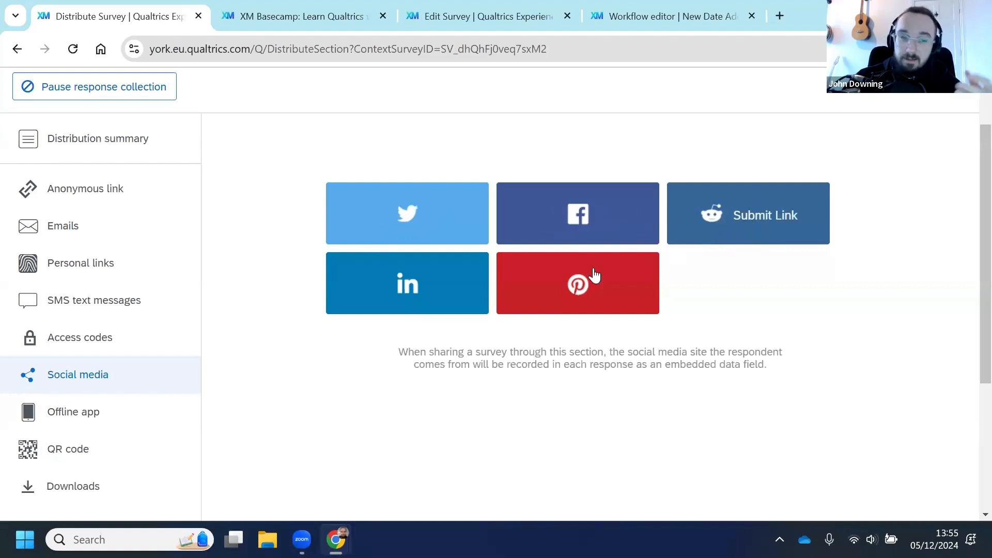
pyautogui.click(72, 460)
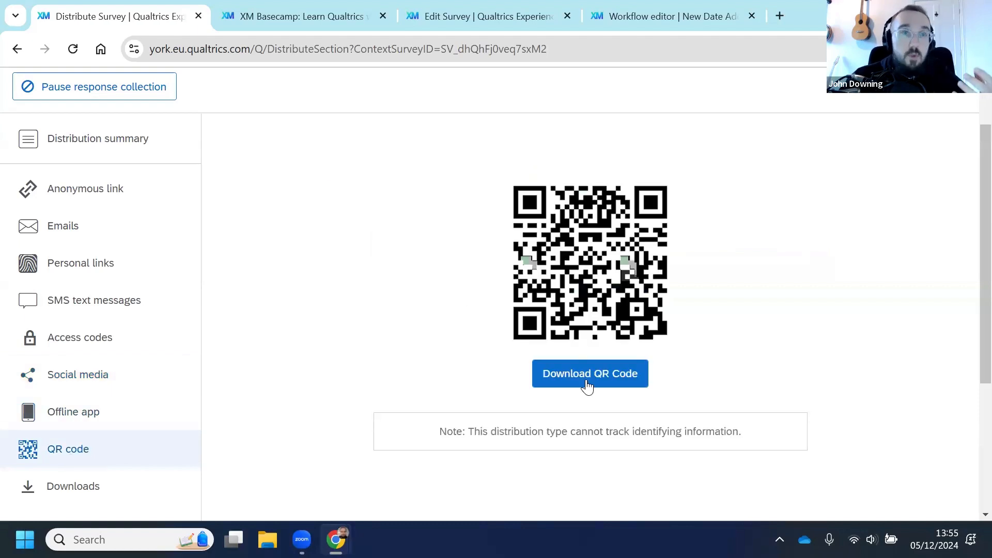
pyautogui.scroll(-2, 119, 382)
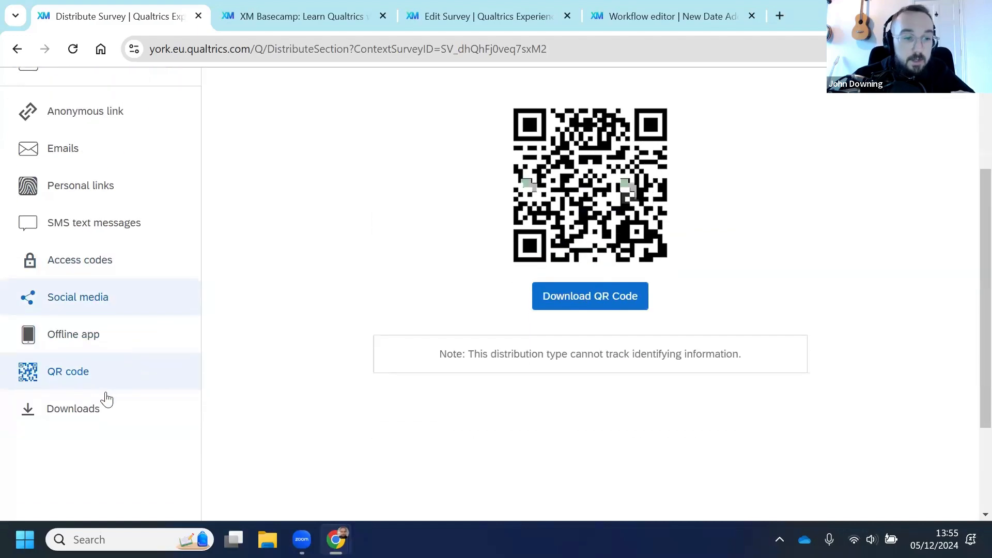
pyautogui.scroll(3, 101, 405)
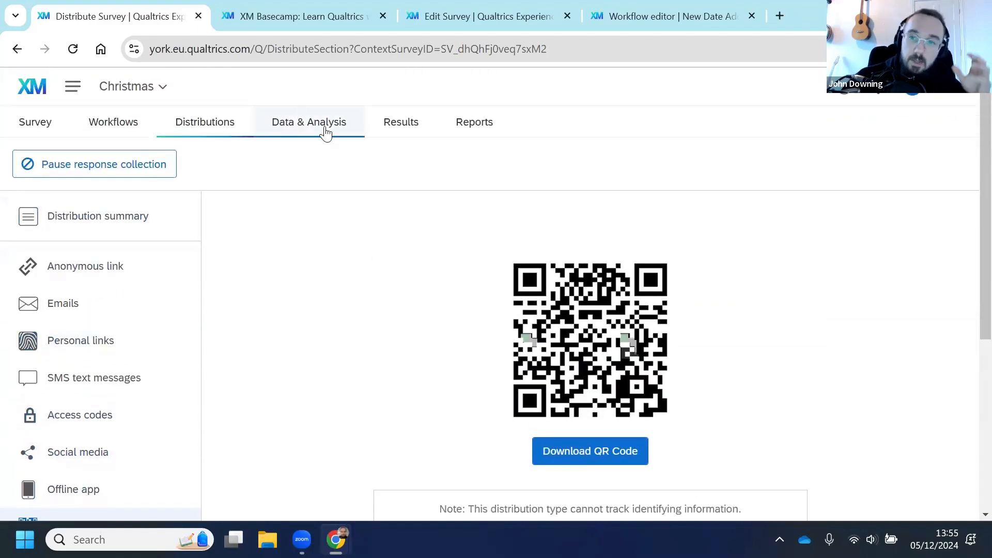
# Step: Open the survey's Data & Analysis data table
pyautogui.click(295, 131)
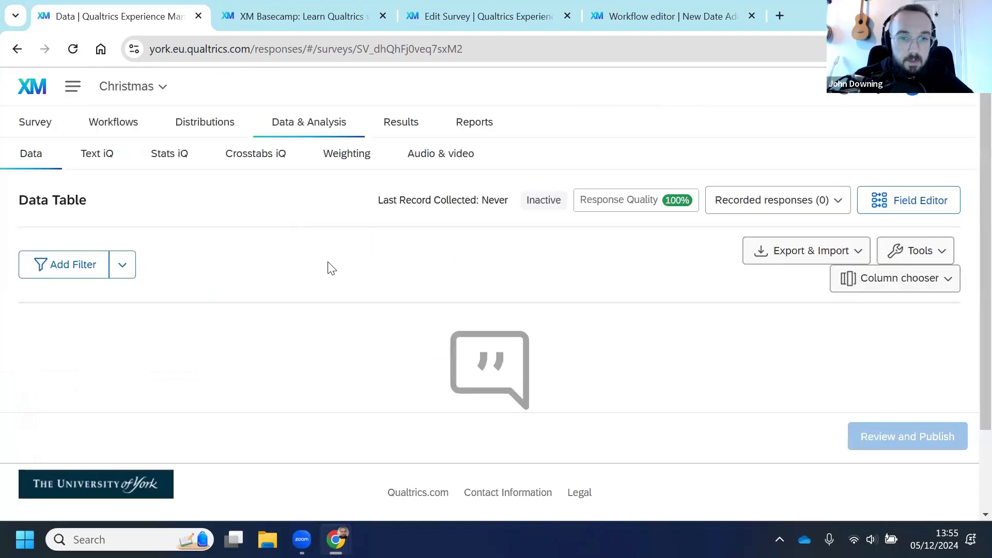
pyautogui.scroll(-3, 328, 263)
pyautogui.scroll(3, 400, 272)
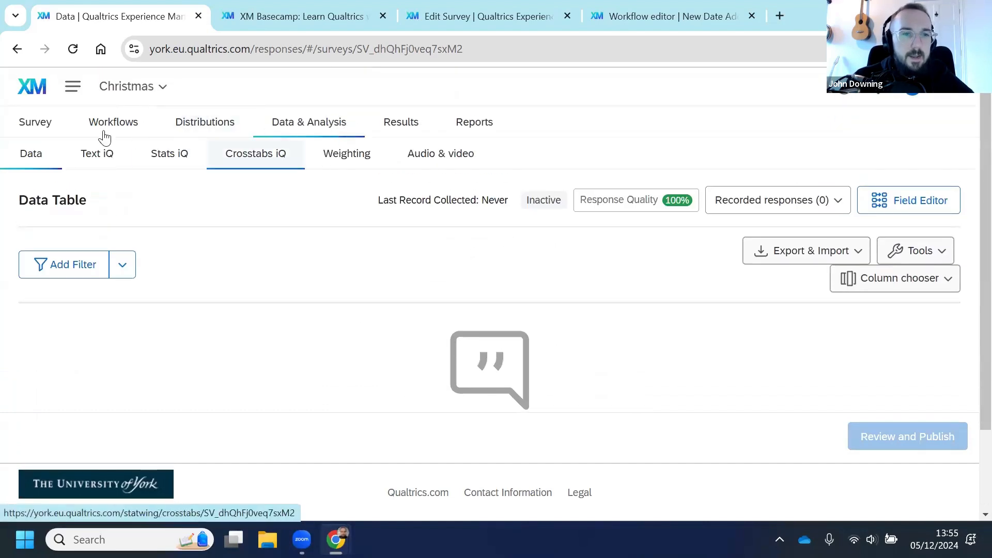
# Step: Return to the anonymous link distribution and copy the survey link
pyautogui.click(194, 135)
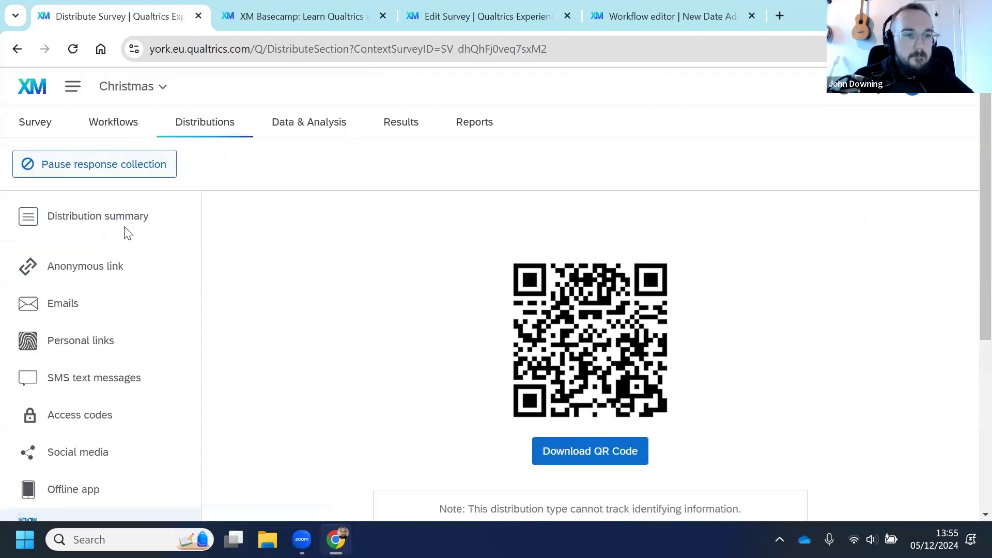
pyautogui.click(80, 268)
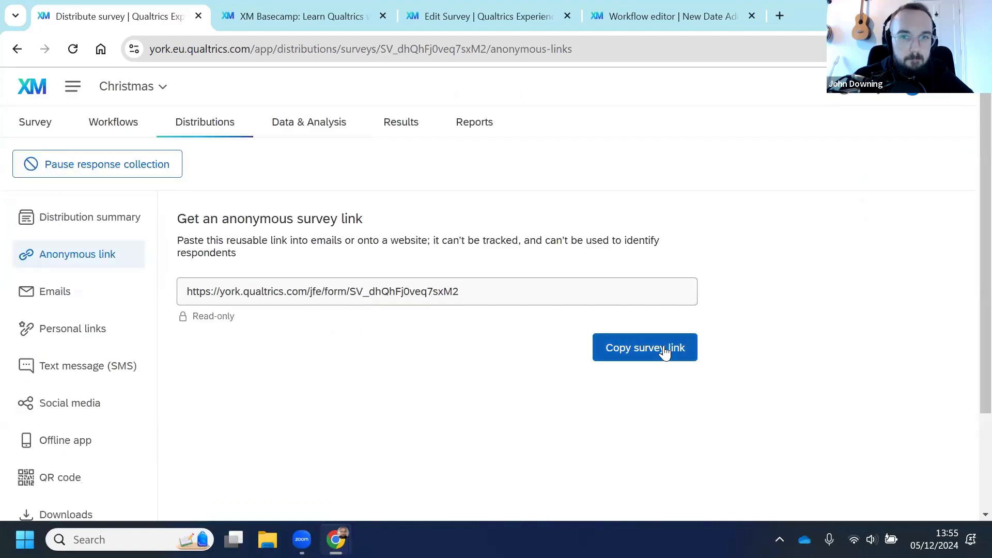
pyautogui.click(665, 353)
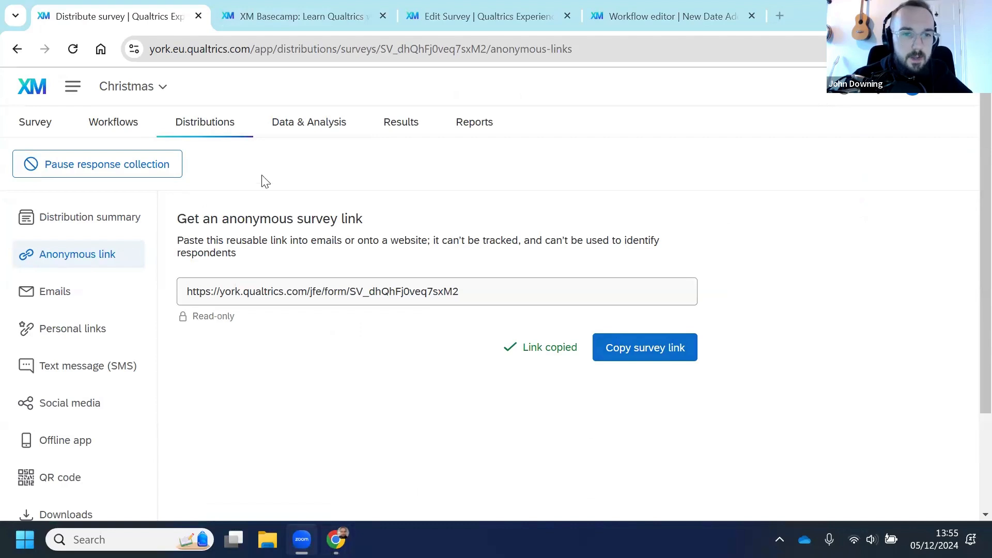
# Step: Open the Results dashboard and review its question widgets
pyautogui.click(399, 128)
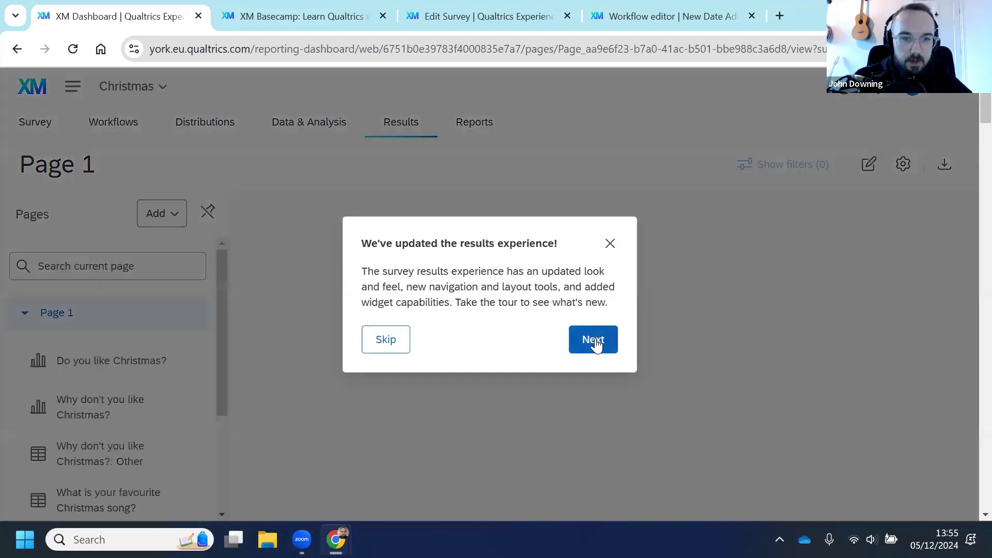
pyautogui.click(397, 341)
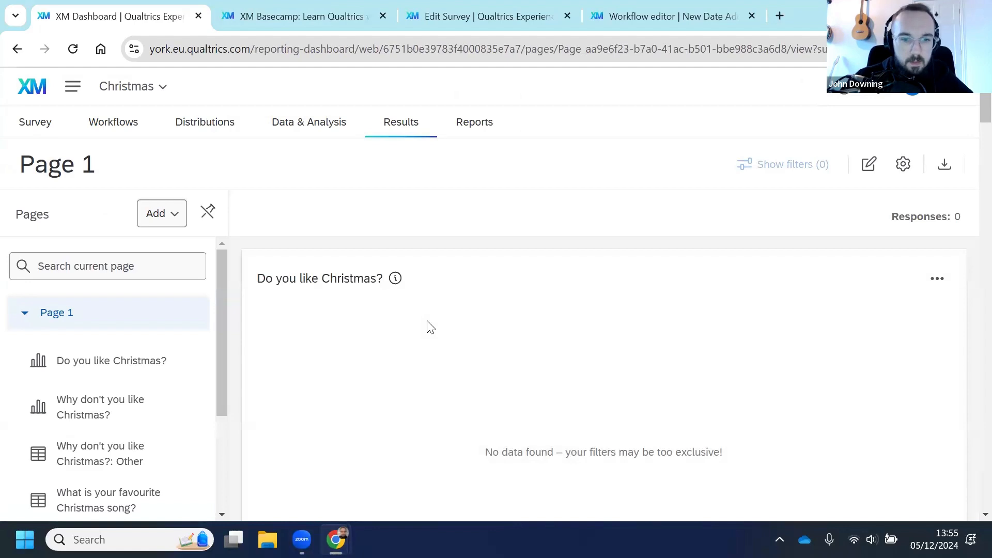
pyautogui.scroll(-5, 427, 327)
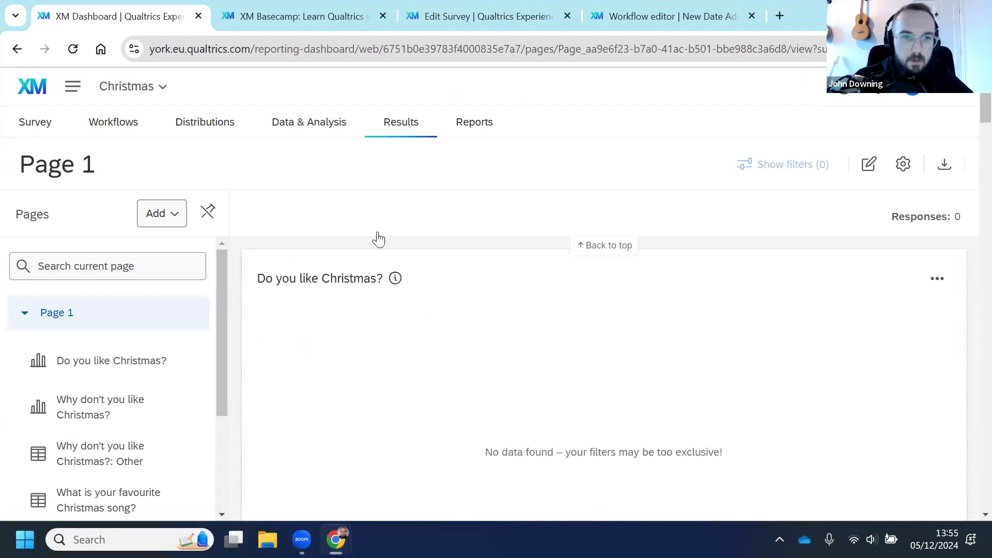
# Step: Return to the Data & Analysis data table and inspect the empty response list
pyautogui.click(339, 123)
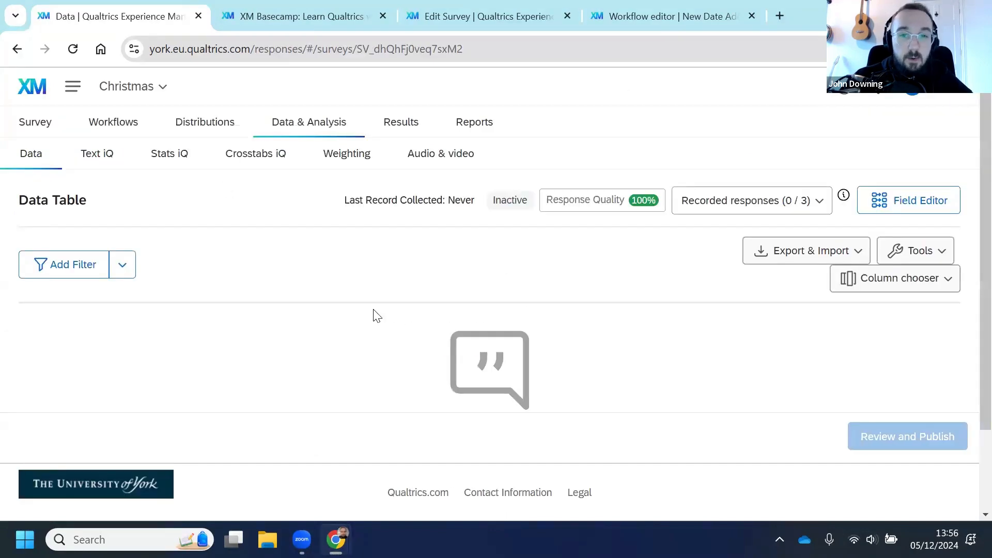
pyautogui.scroll(-2, 360, 317)
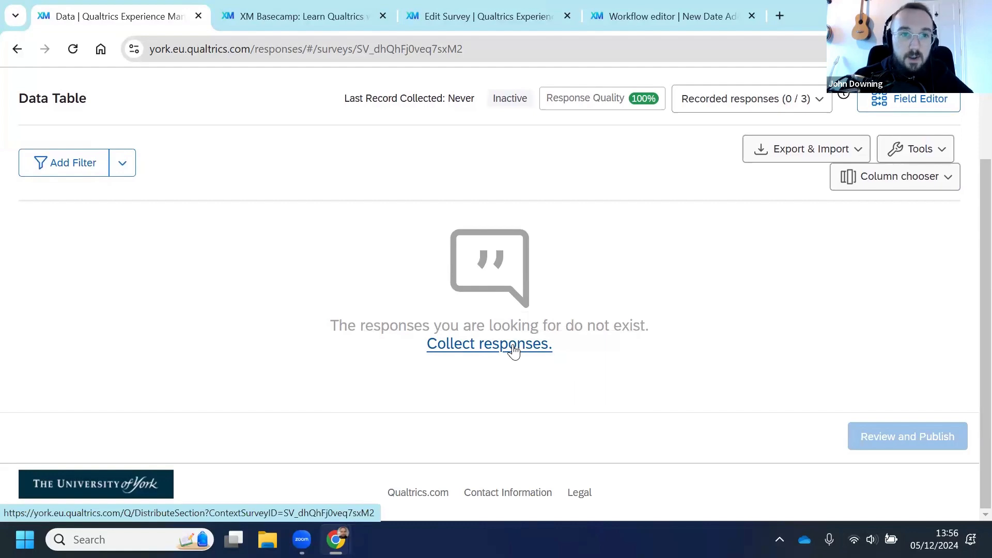
# Step: Open the Export Data dialog for the data table, browse the CSV, Excel and Google Drive export formats, and cancel
pyautogui.scroll(2, 675, 321)
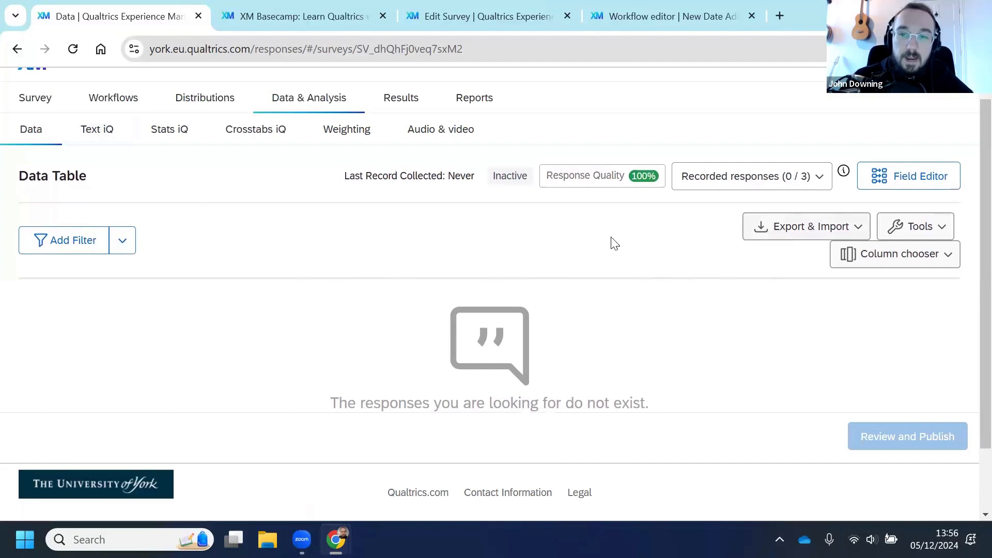
pyautogui.scroll(1, 775, 251)
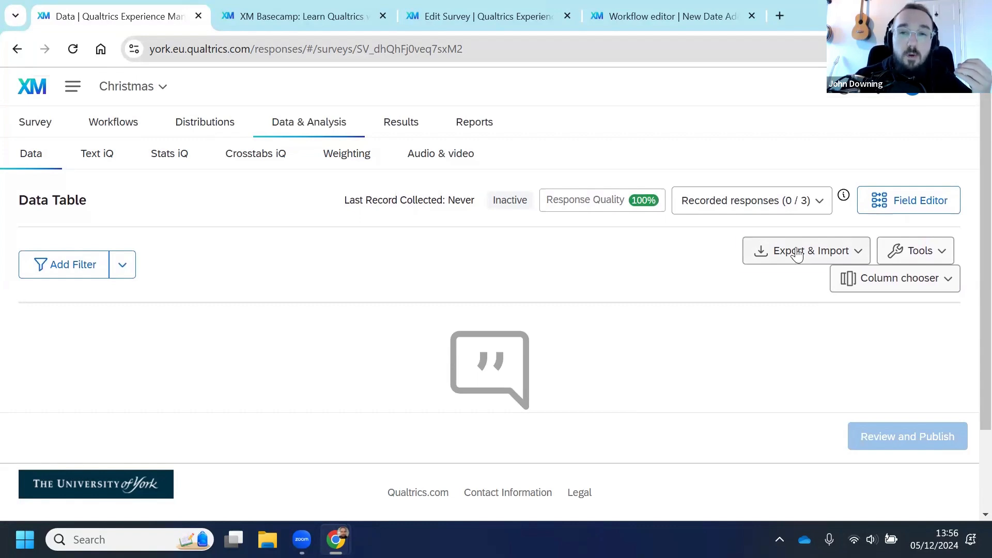
pyautogui.click(797, 255)
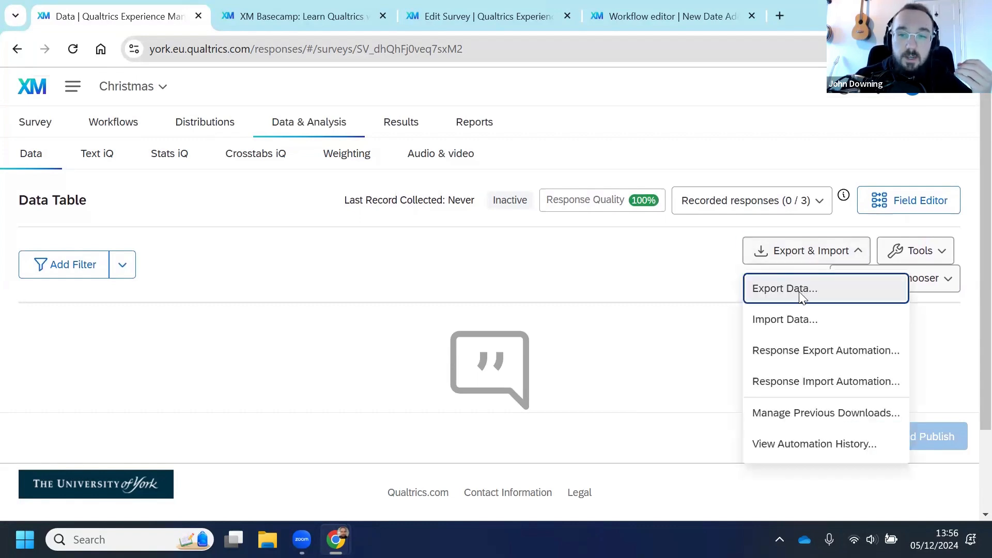
pyautogui.click(802, 298)
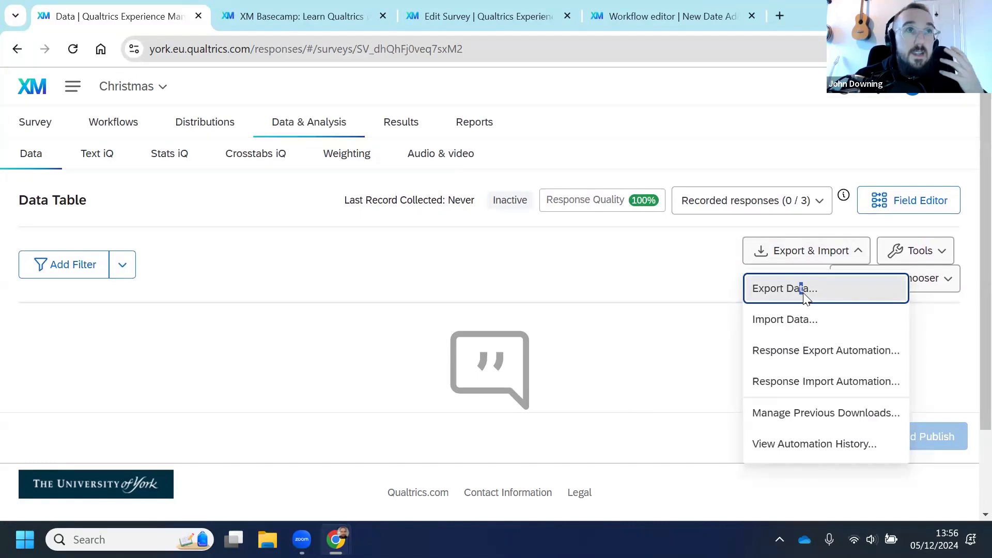
pyautogui.moveTo(803, 293); pyautogui.dragTo(780, 291)
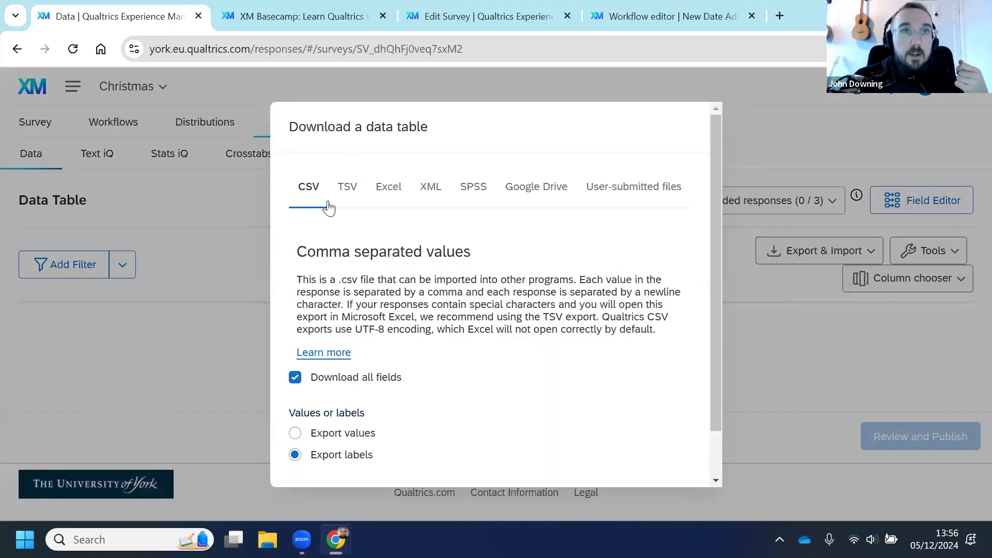
pyautogui.scroll(1, 448, 322)
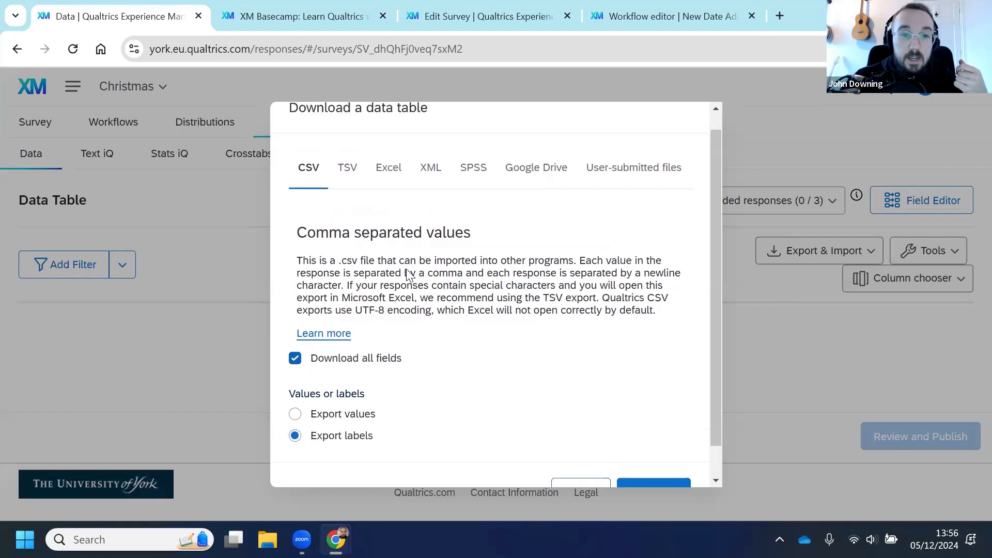
pyautogui.click(383, 195)
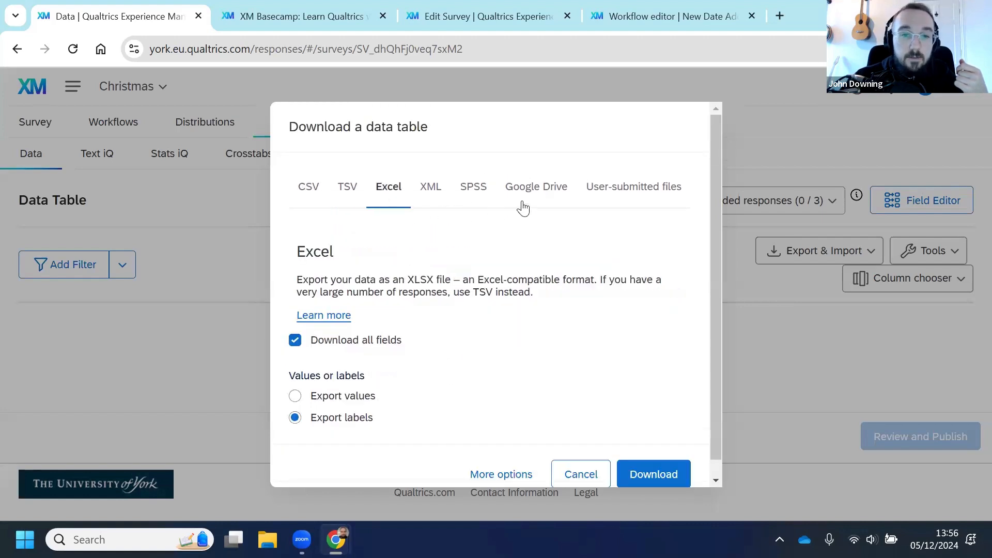
pyautogui.click(542, 193)
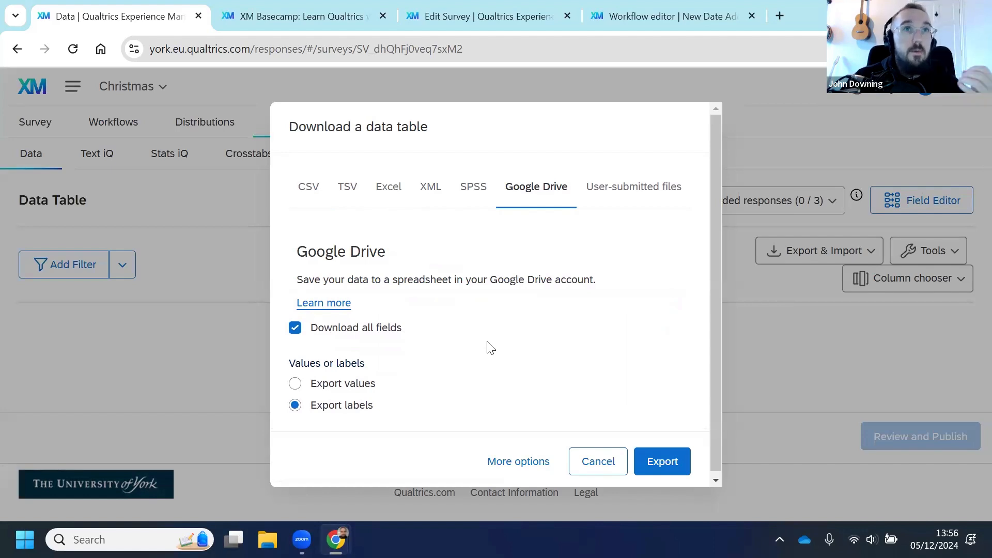
pyautogui.click(317, 197)
pyautogui.scroll(-1, 505, 305)
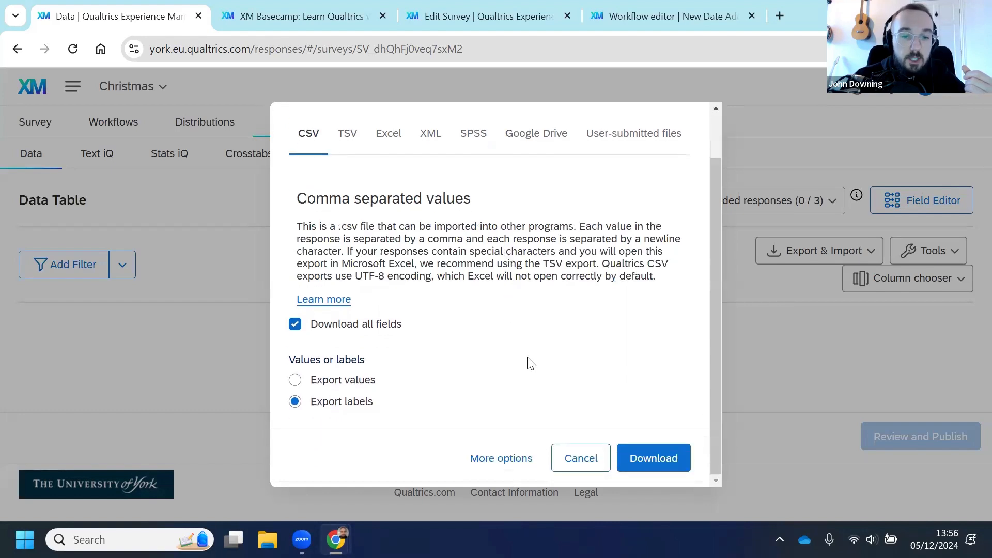
pyautogui.click(582, 460)
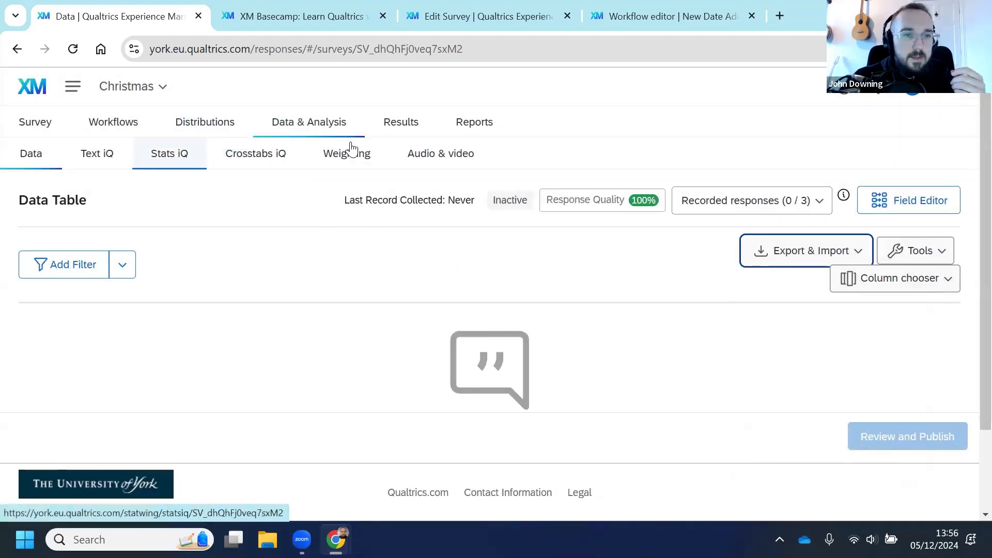
# Step: Open the Results dashboard, skip the update tour, and review the Do you like Christmas? widgets
pyautogui.click(400, 129)
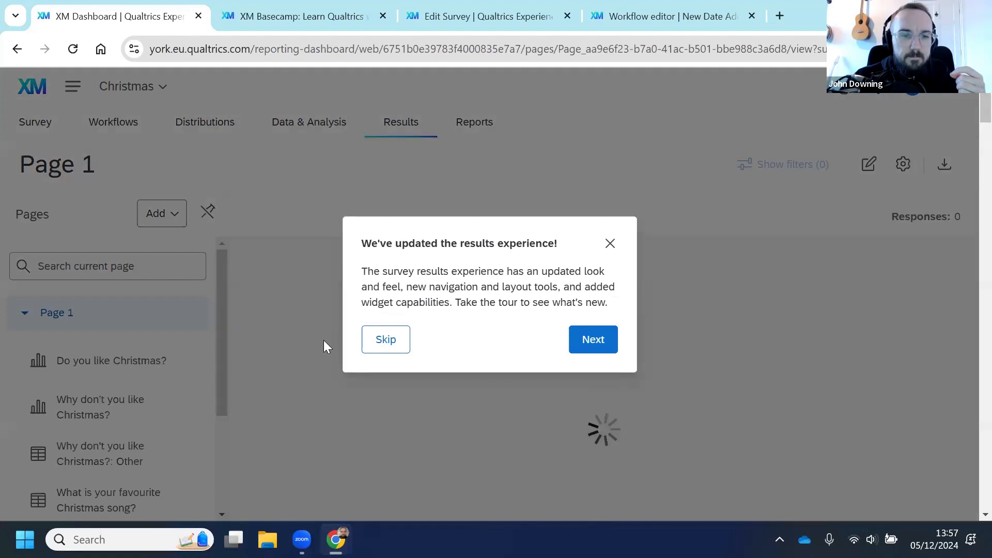
pyautogui.click(372, 345)
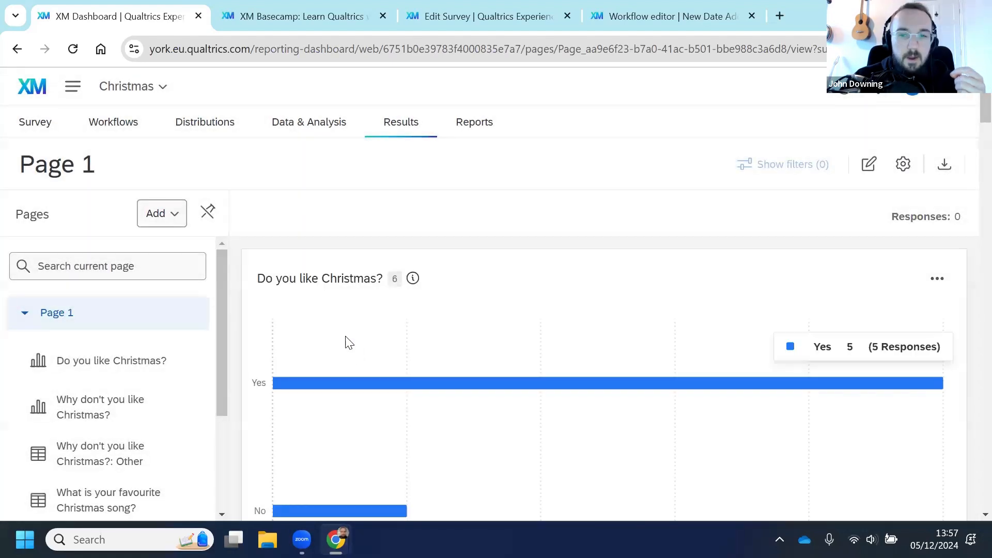
pyautogui.scroll(-1, 361, 356)
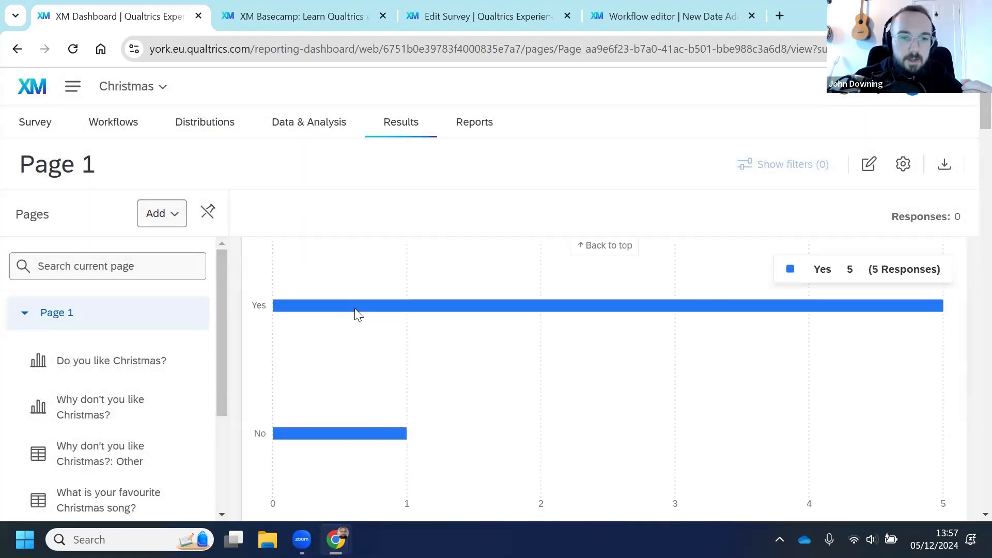
pyautogui.scroll(1, 356, 336)
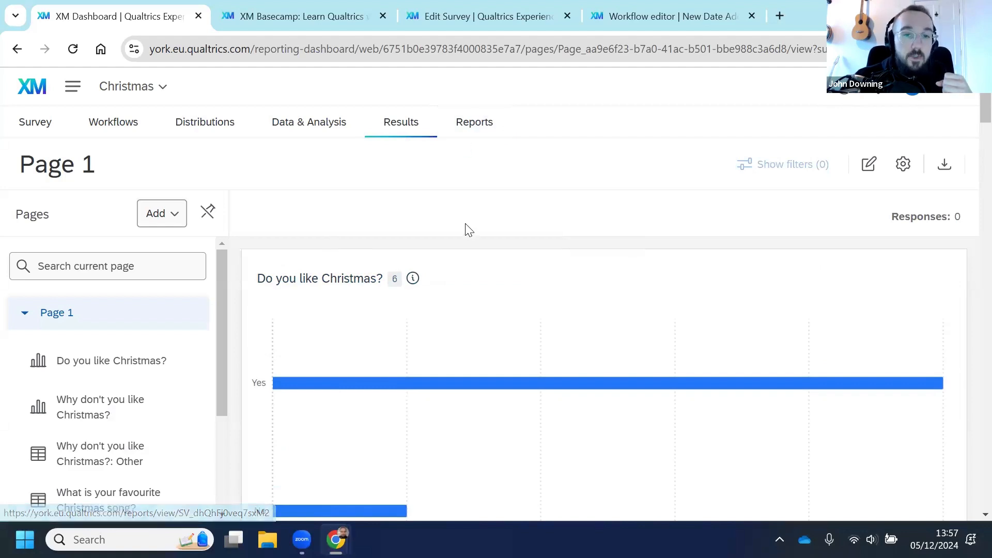
pyautogui.scroll(-5, 460, 243)
pyautogui.scroll(1, 448, 305)
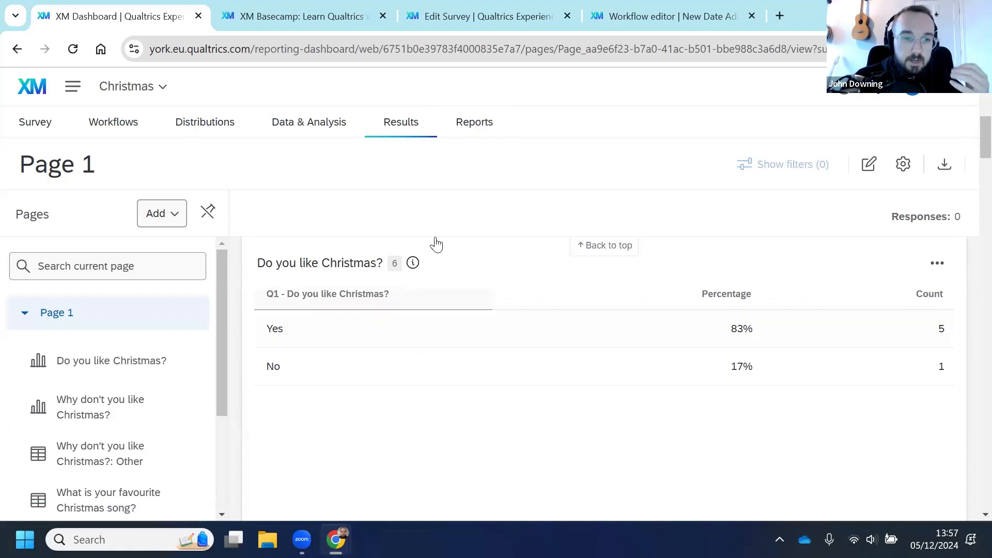
# Step: Open the survey's Reports section
pyautogui.click(478, 117)
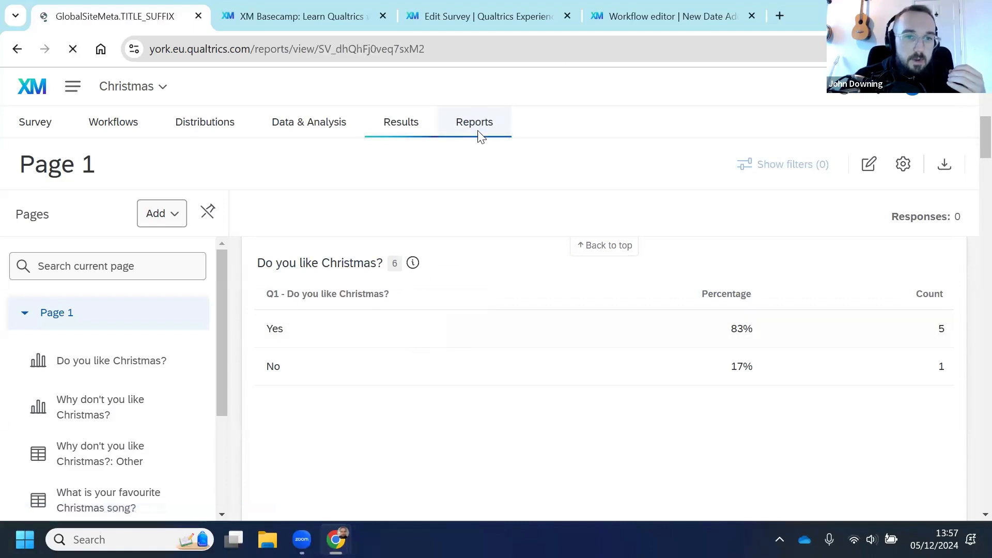